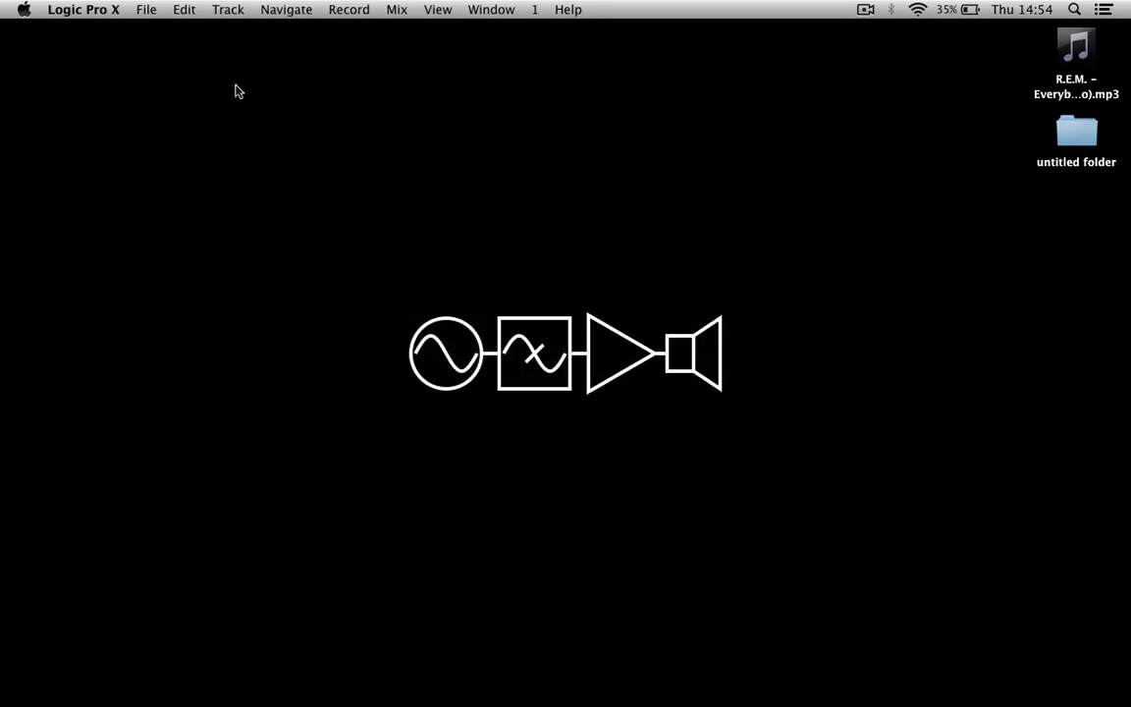
Create a new project containing one audio track
{"action": "left_click", "coordinate": [142, 10]}
{"action": "left_click", "coordinate": [157, 32]}
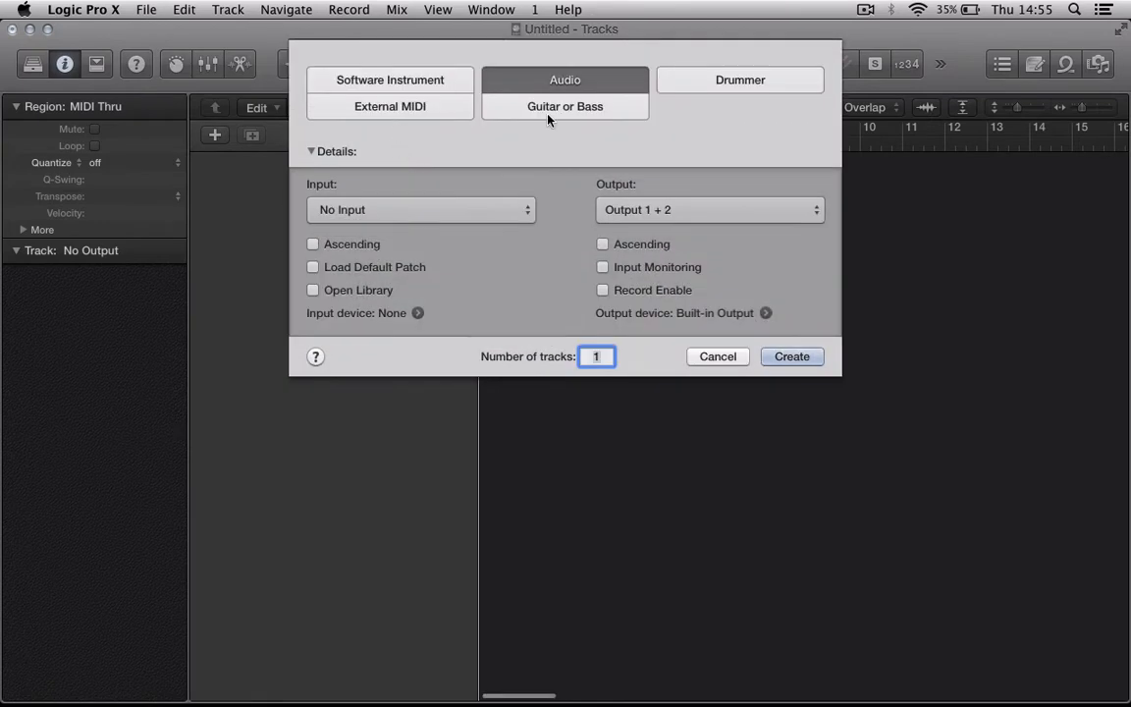
{"action": "left_click", "coordinate": [568, 84]}
{"action": "left_click", "coordinate": [809, 362]}
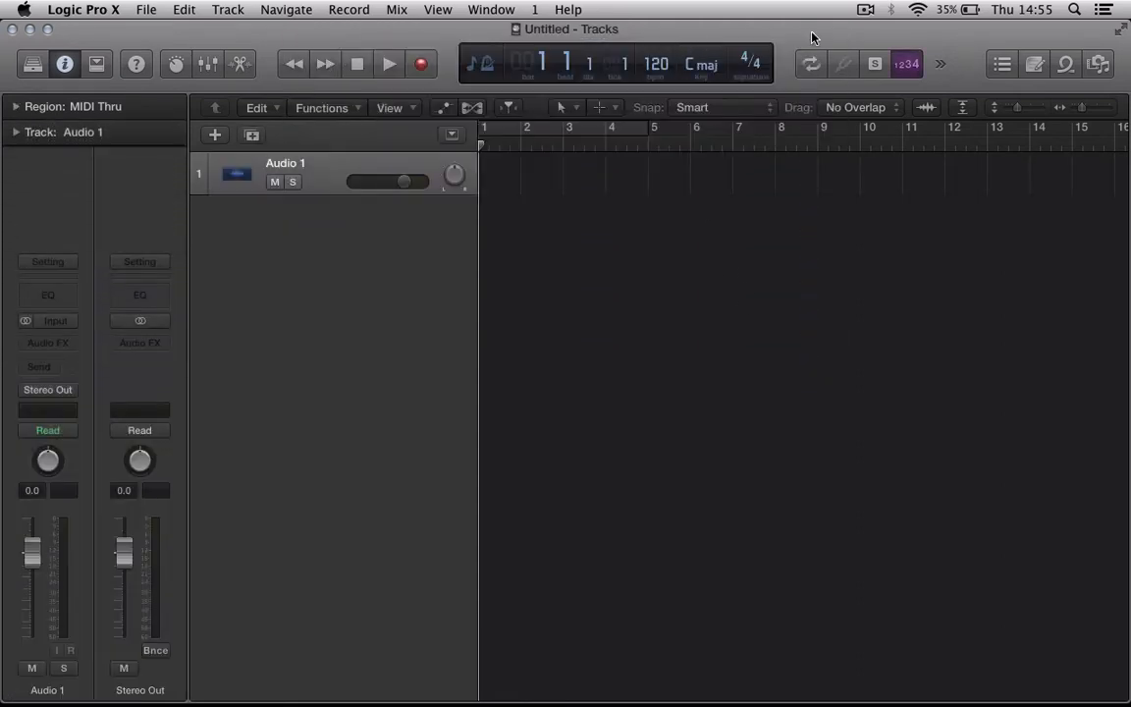
Import the R.E.M. Everybody Hurts MP3 from the desktop onto the audio track, with its region starting at bar 1
{"action": "left_click_drag", "start_coordinate": [810, 37], "coordinate": [674, 37]}
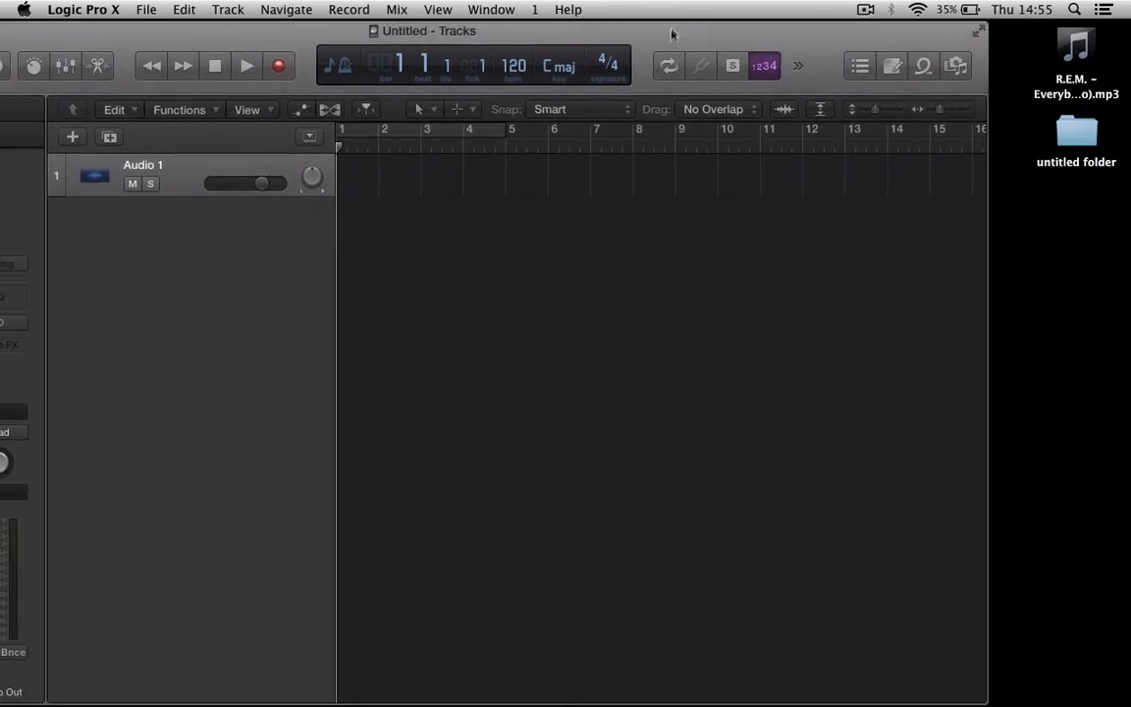
{"action": "left_click_drag", "start_coordinate": [1075, 54], "coordinate": [380, 175]}
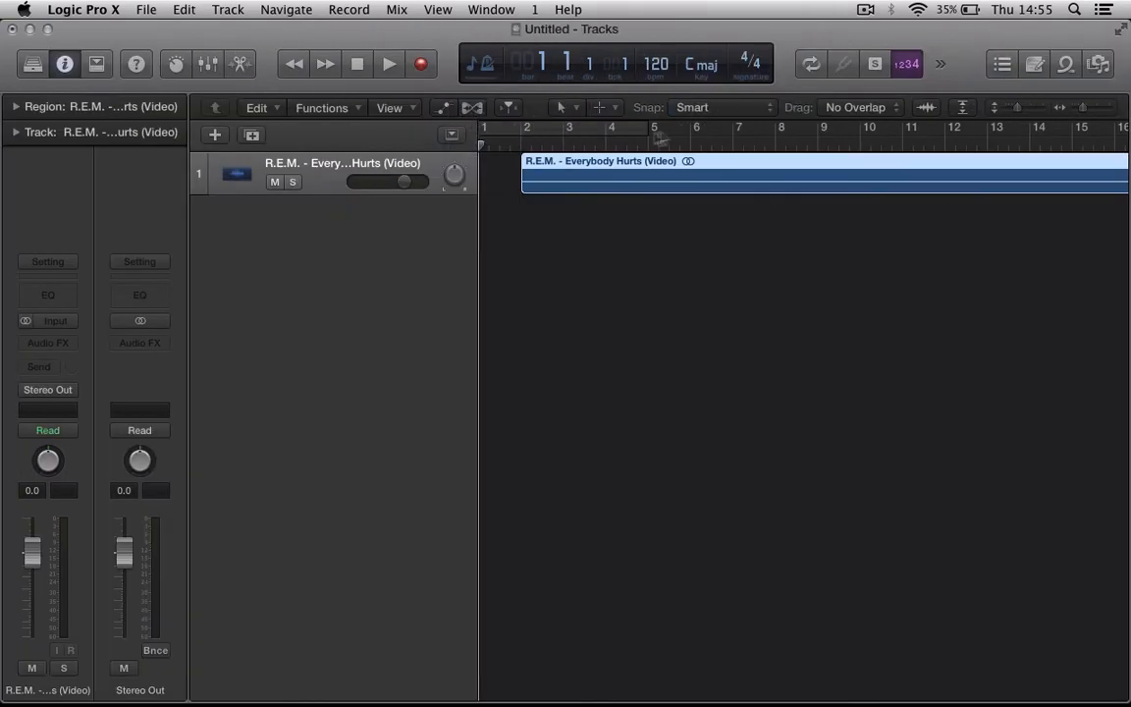
{"action": "left_click_drag", "start_coordinate": [596, 167], "coordinate": [533, 169]}
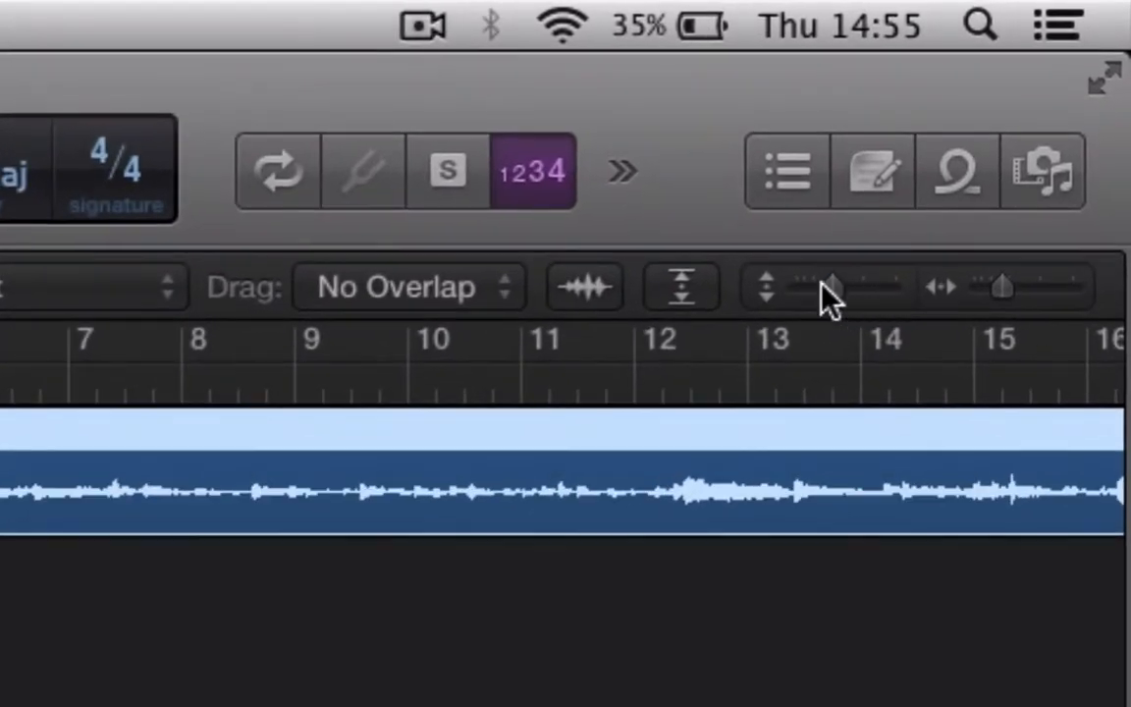
Play the song's opening from bar 1 and again from bar 2 to hear where the music begins
{"action": "left_click_drag", "start_coordinate": [824, 285], "coordinate": [857, 284]}
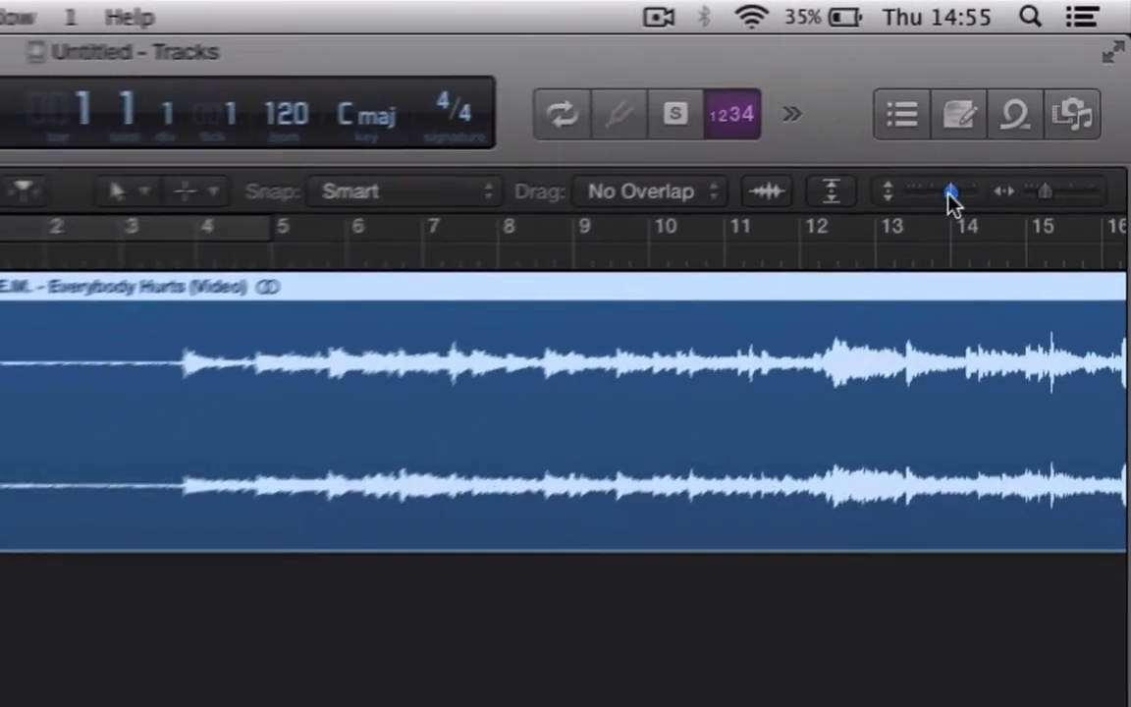
{"action": "left_click_drag", "start_coordinate": [948, 192], "coordinate": [961, 197]}
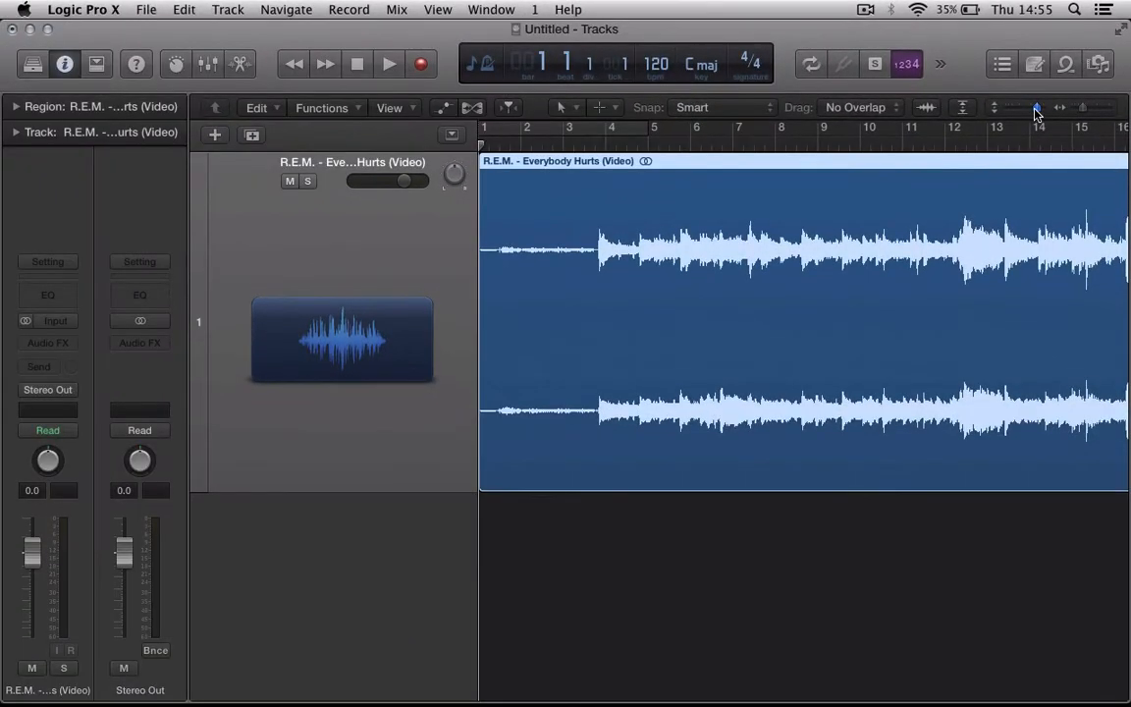
{"action": "left_click_drag", "start_coordinate": [1035, 111], "coordinate": [1040, 113]}
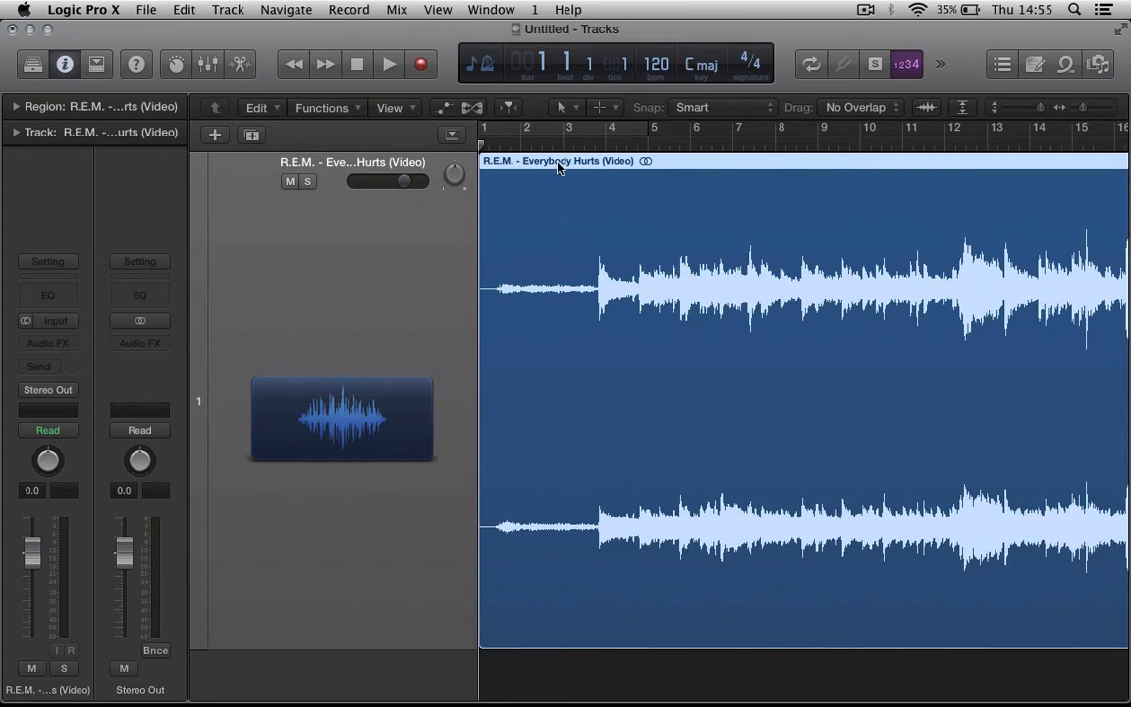
{"action": "key", "text": "space"}
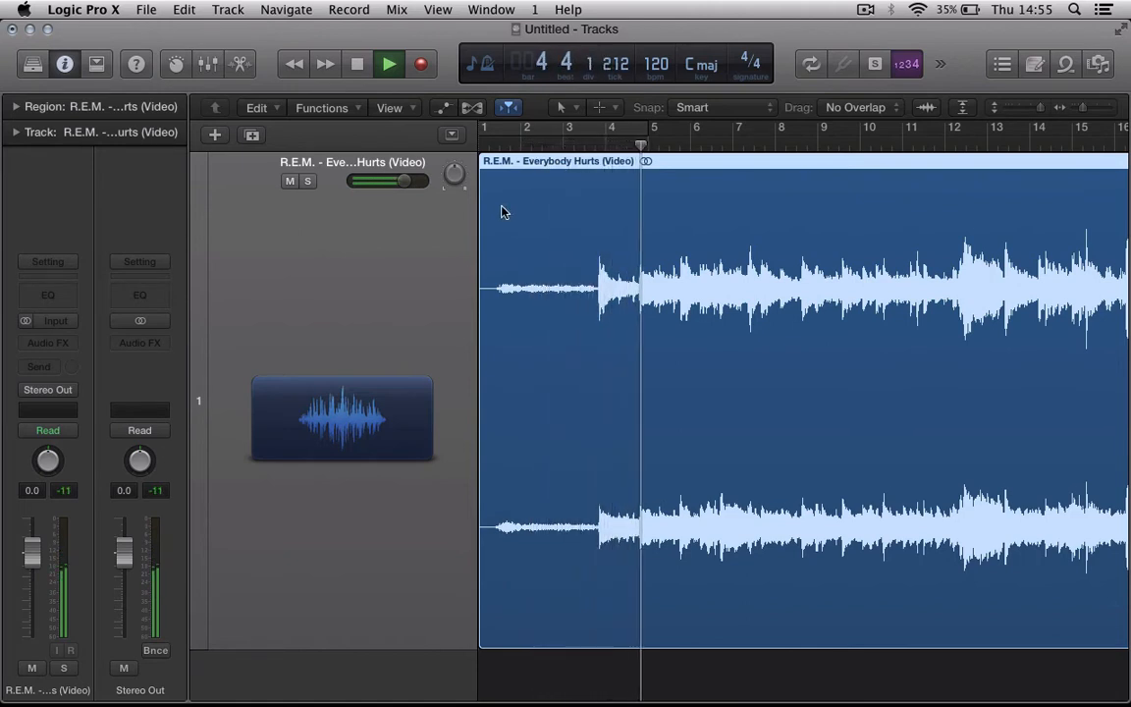
{"action": "key", "text": "space"}
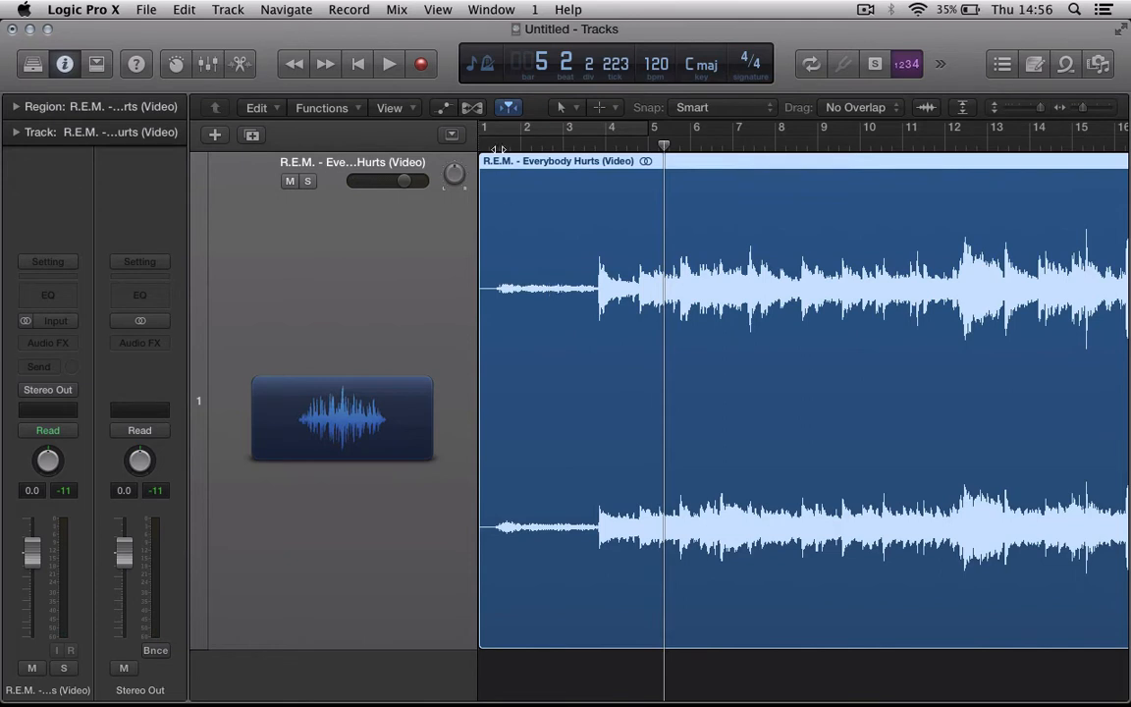
{"action": "left_click_drag", "start_coordinate": [481, 145], "coordinate": [522, 145]}
{"action": "key", "text": "space"}
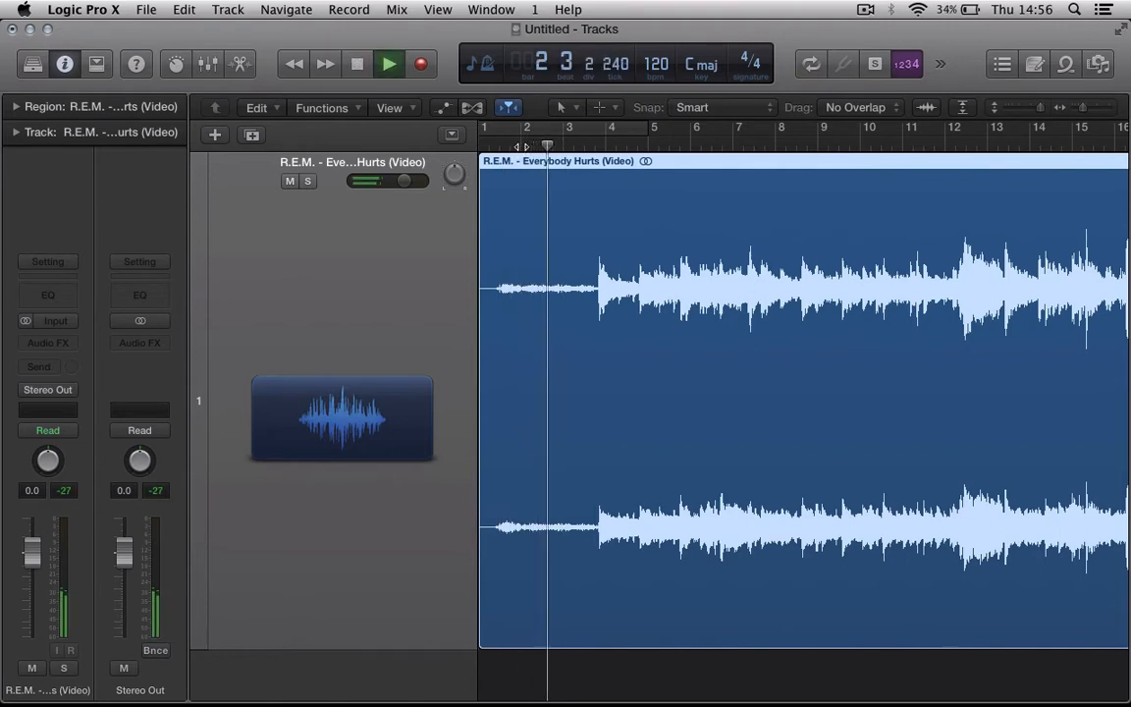
{"action": "key", "text": "space"}
Place the playhead at 3 4 2 1, just before the first strong note in the waveform
{"action": "left_click_drag", "start_coordinate": [561, 146], "coordinate": [593, 145]}
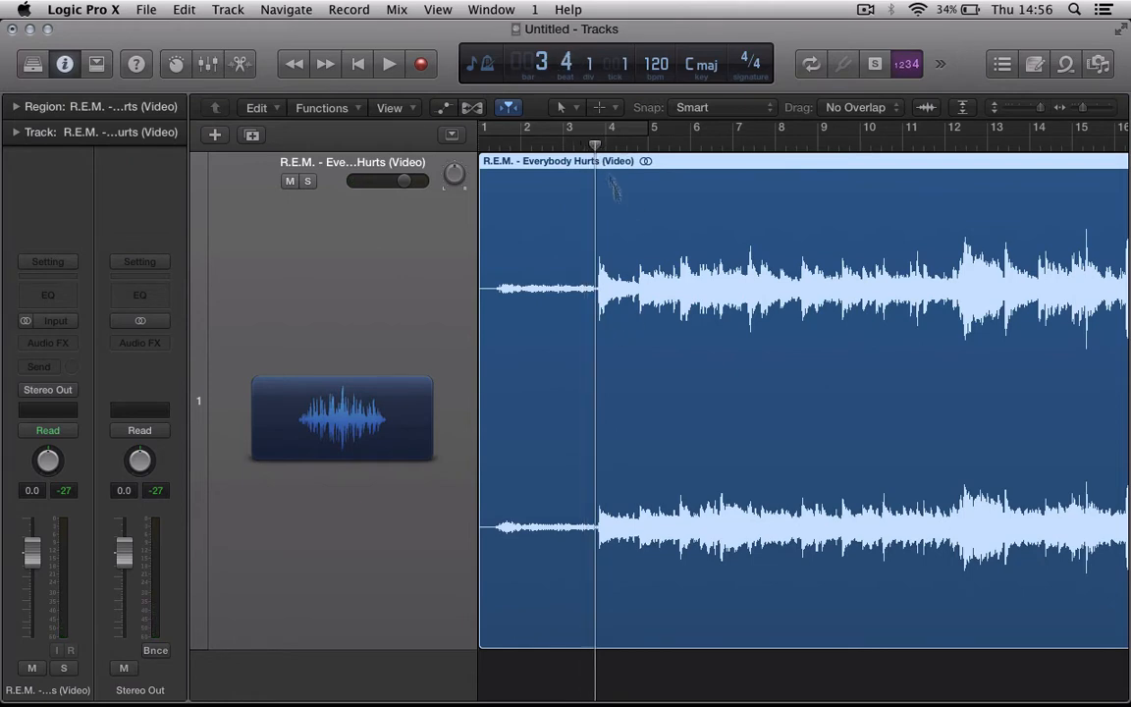
{"action": "key", "text": "super+Right"}
{"action": "key", "text": "super+Right"}
{"action": "key", "text": "super+Right"}
{"action": "key", "text": "super+Right"}
{"action": "key", "text": "super+Right"}
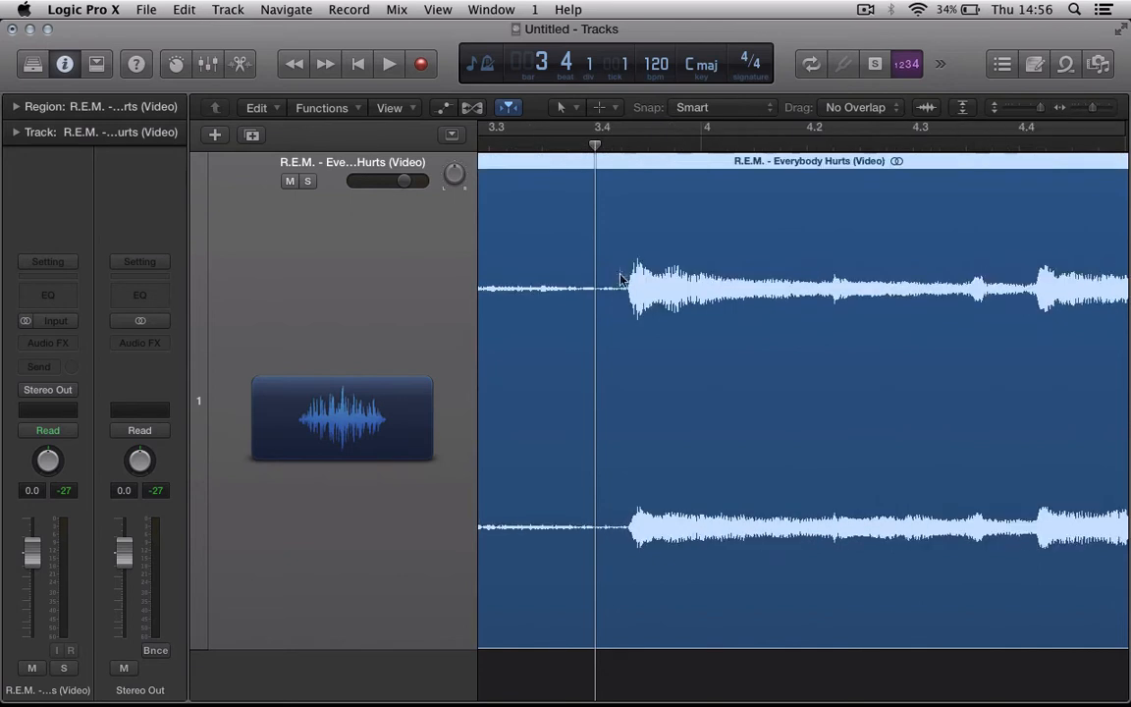
{"action": "left_click", "coordinate": [615, 144]}
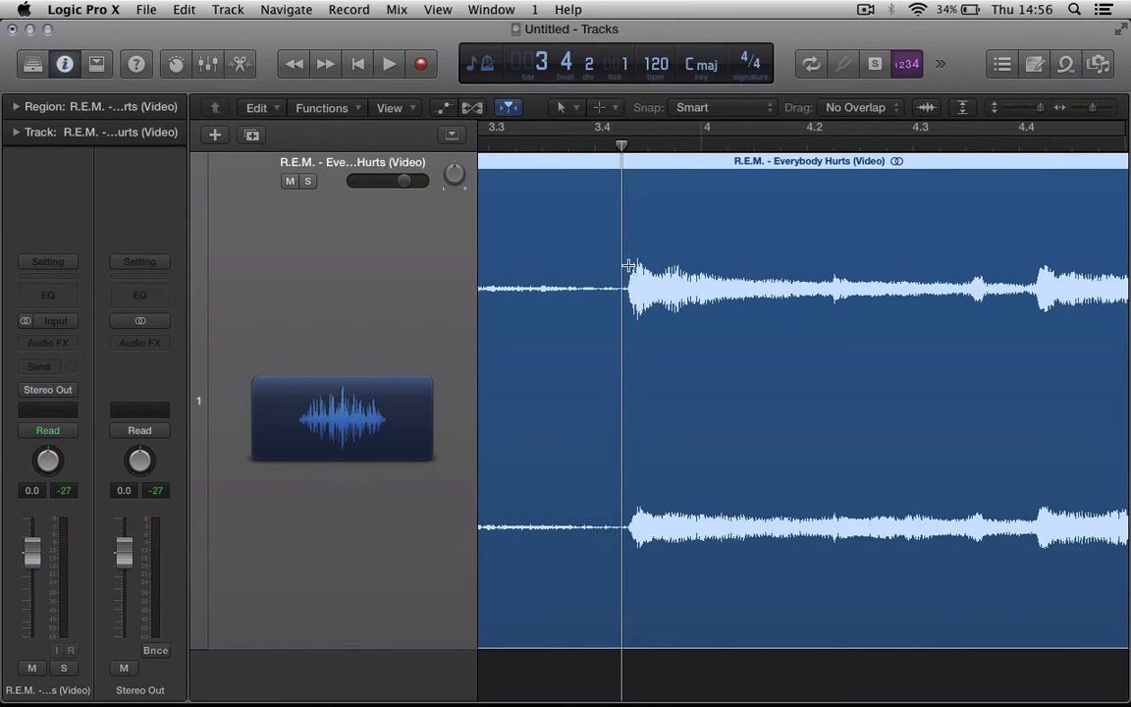
Trim the quiet intro by moving the region's start to 3 3 4 1, slightly ahead of the playhead
{"action": "key", "text": "super+Left"}
{"action": "key", "text": "super+Left"}
{"action": "key", "text": "super+Left"}
{"action": "key", "text": "super+Left"}
{"action": "key", "text": "super+Left"}
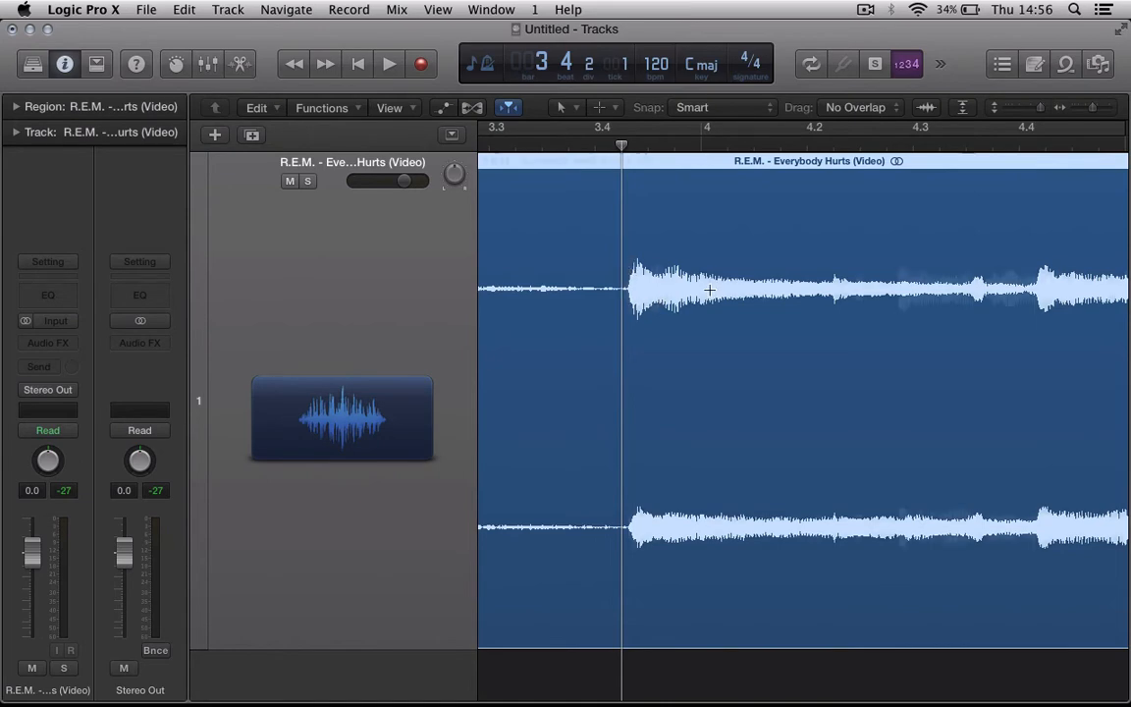
{"action": "scroll", "coordinate": [710, 295], "scroll_direction": "left", "scroll_amount": 5}
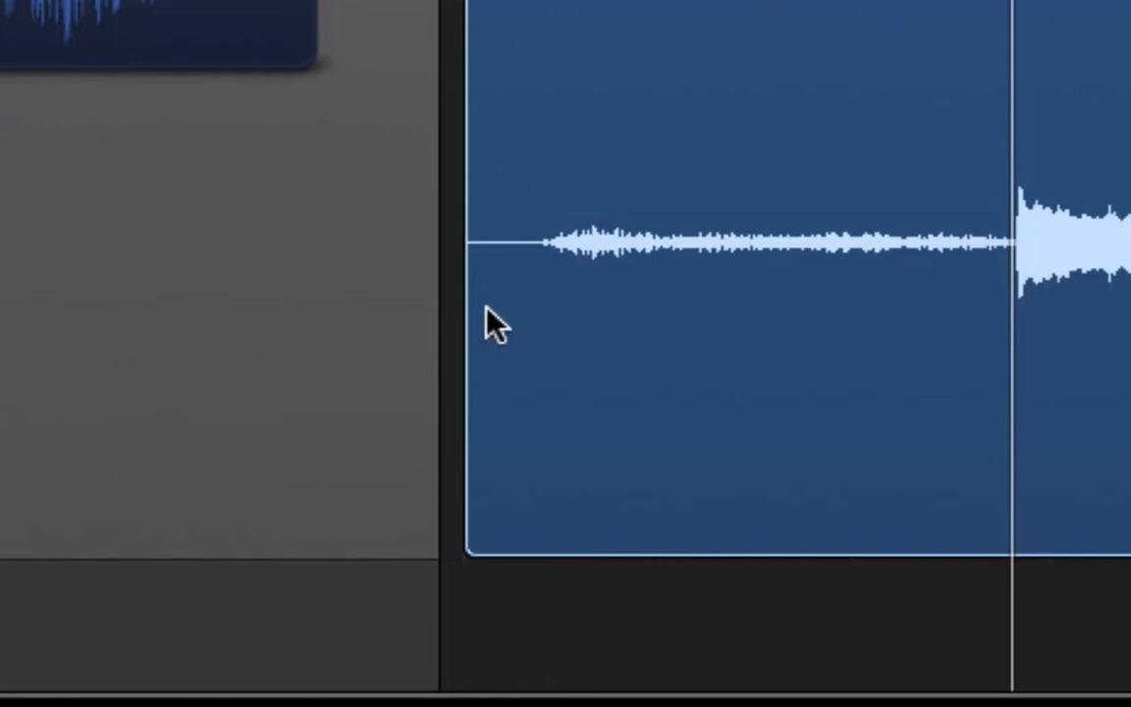
{"action": "left_click_drag", "start_coordinate": [470, 535], "coordinate": [972, 465]}
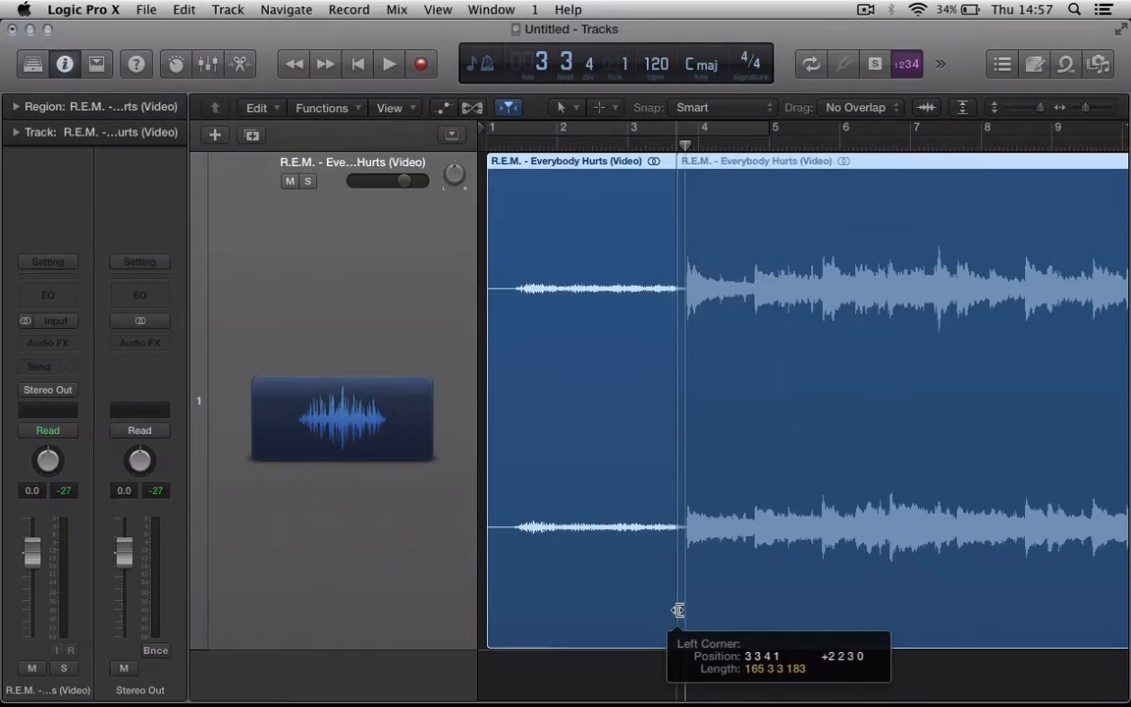
{"action": "left_click_drag", "start_coordinate": [678, 609], "coordinate": [680, 610]}
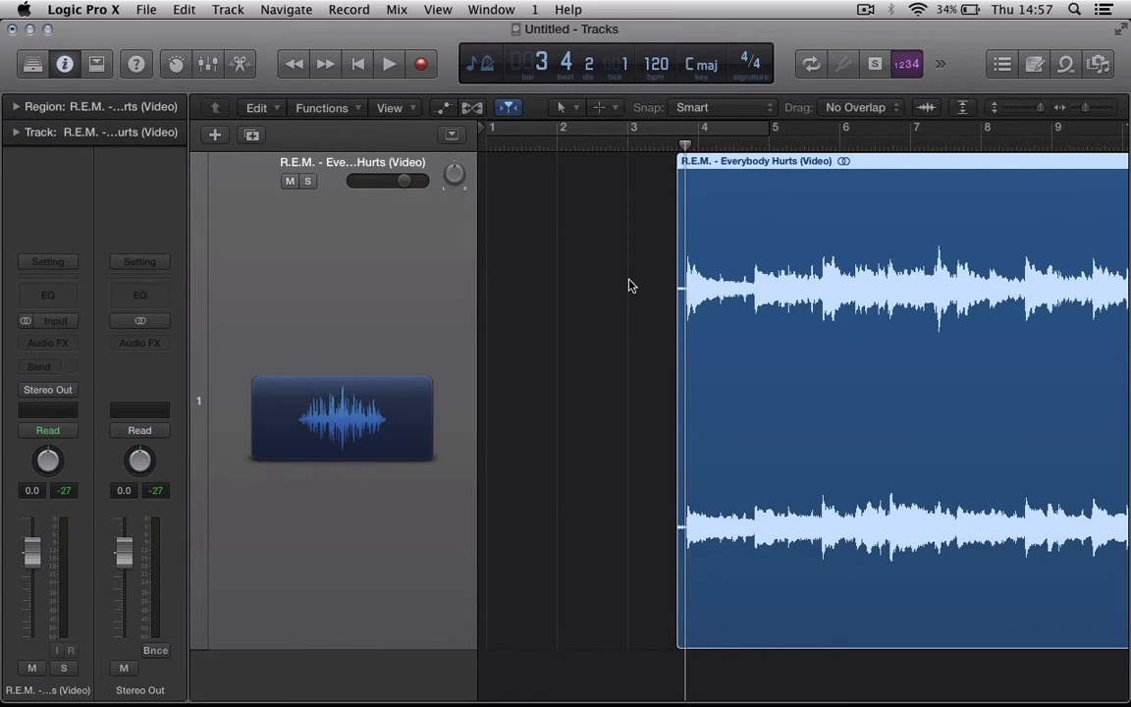
Examine the waveform around the playhead at several horizontal zoom levels
{"action": "key", "text": "super+Right"}
{"action": "key", "text": "super+Right"}
{"action": "key", "text": "super+Right"}
{"action": "key", "text": "super+Right"}
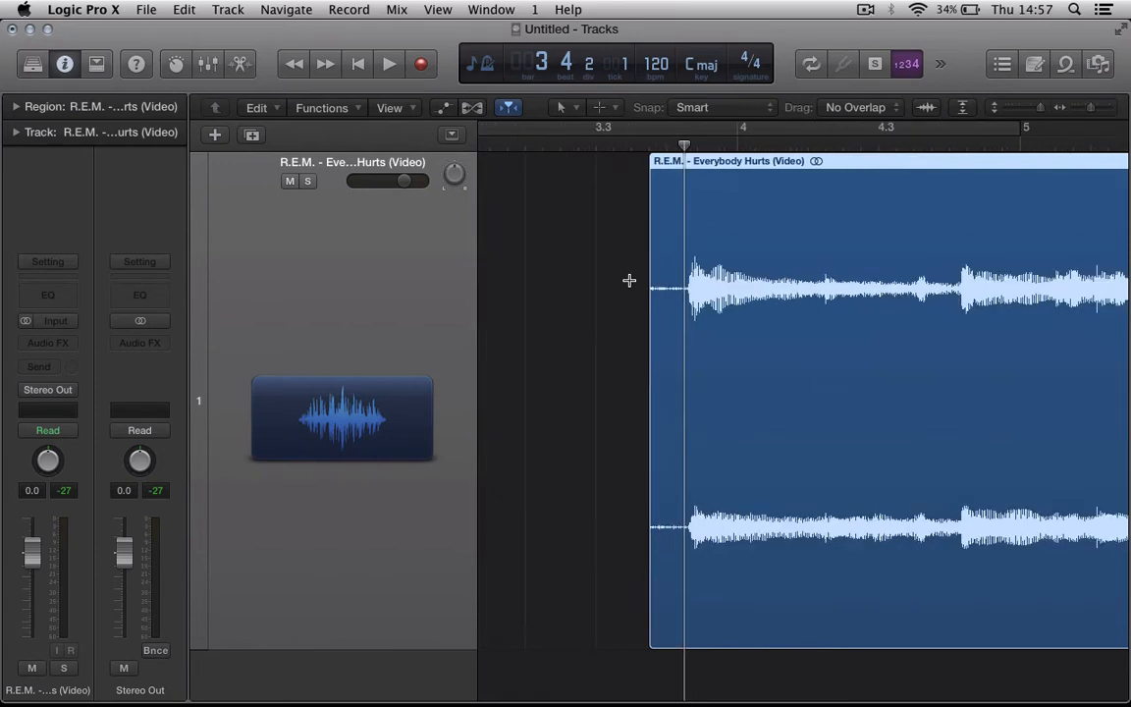
{"action": "key", "text": "super+Right"}
{"action": "key", "text": "super+Right"}
{"action": "key", "text": "super+Right"}
{"action": "key", "text": "super+Right"}
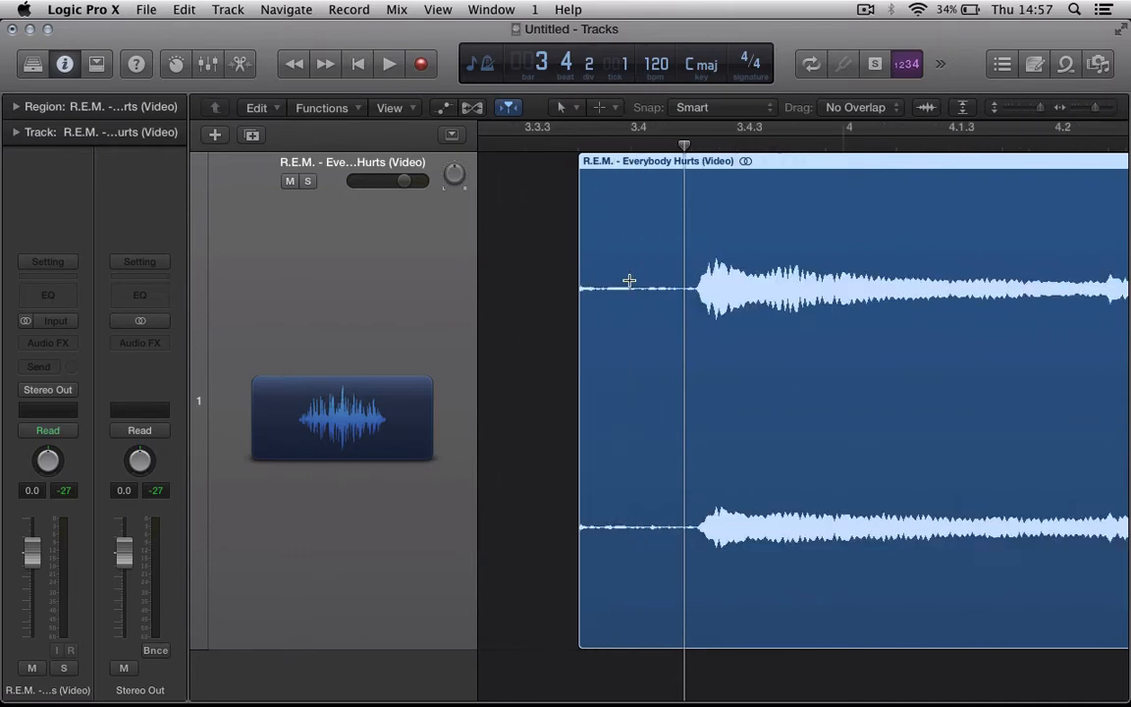
{"action": "key", "text": "super+Left"}
{"action": "key", "text": "super+Left"}
{"action": "key", "text": "super+Right"}
{"action": "key", "text": "super+Right"}
{"action": "key", "text": "super+Right"}
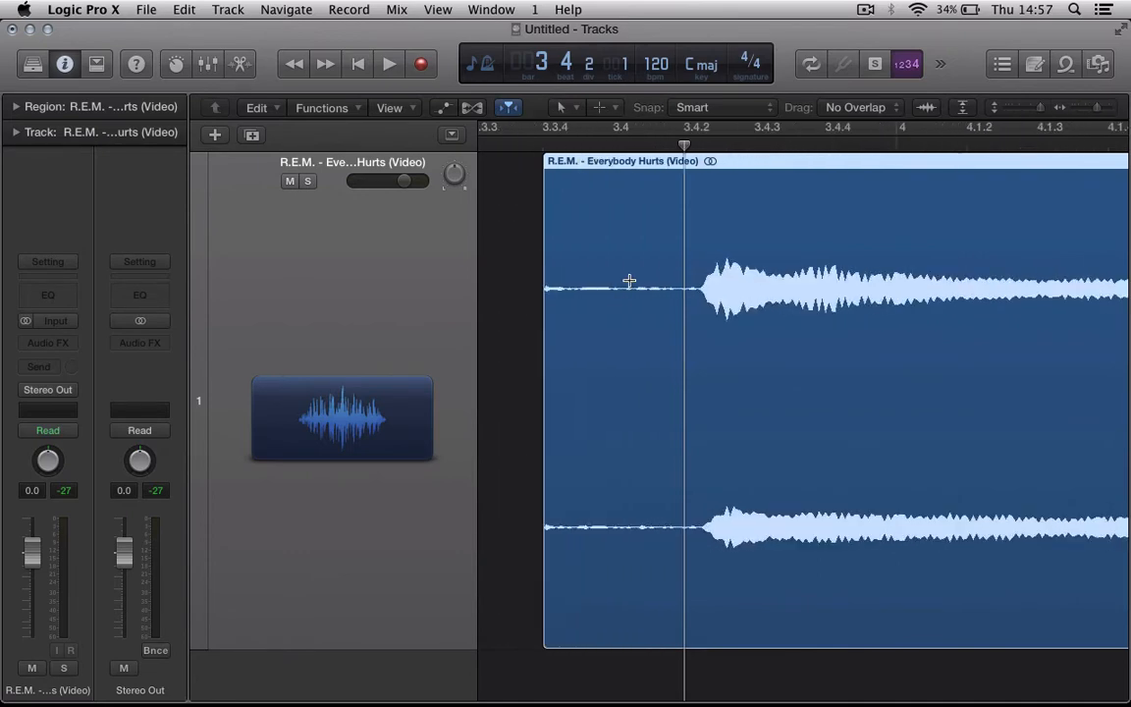
{"action": "key", "text": "super+Left"}
{"action": "key", "text": "super+Left"}
{"action": "key", "text": "super+Left"}
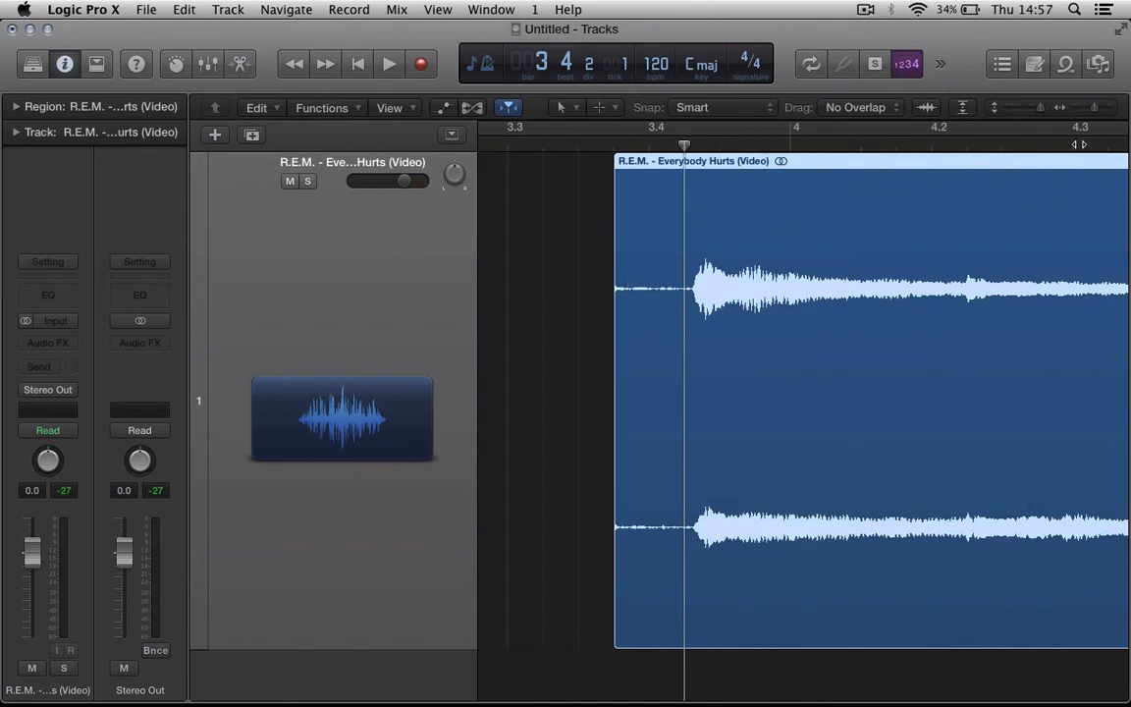
Move the playhead to 4 3 1 1 and check how horizontal zooming centres on it
{"action": "left_click", "coordinate": [1076, 145]}
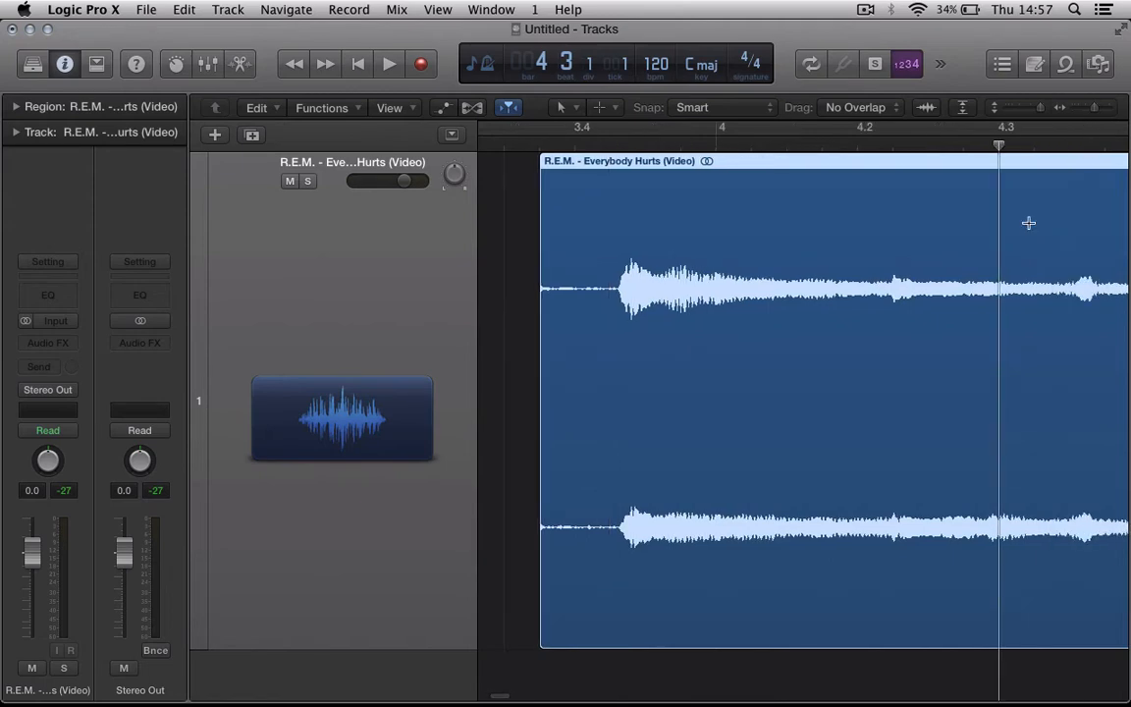
{"action": "key", "text": "super+Right"}
{"action": "key", "text": "super+Right"}
{"action": "key", "text": "super+Left"}
{"action": "key", "text": "super+Left"}
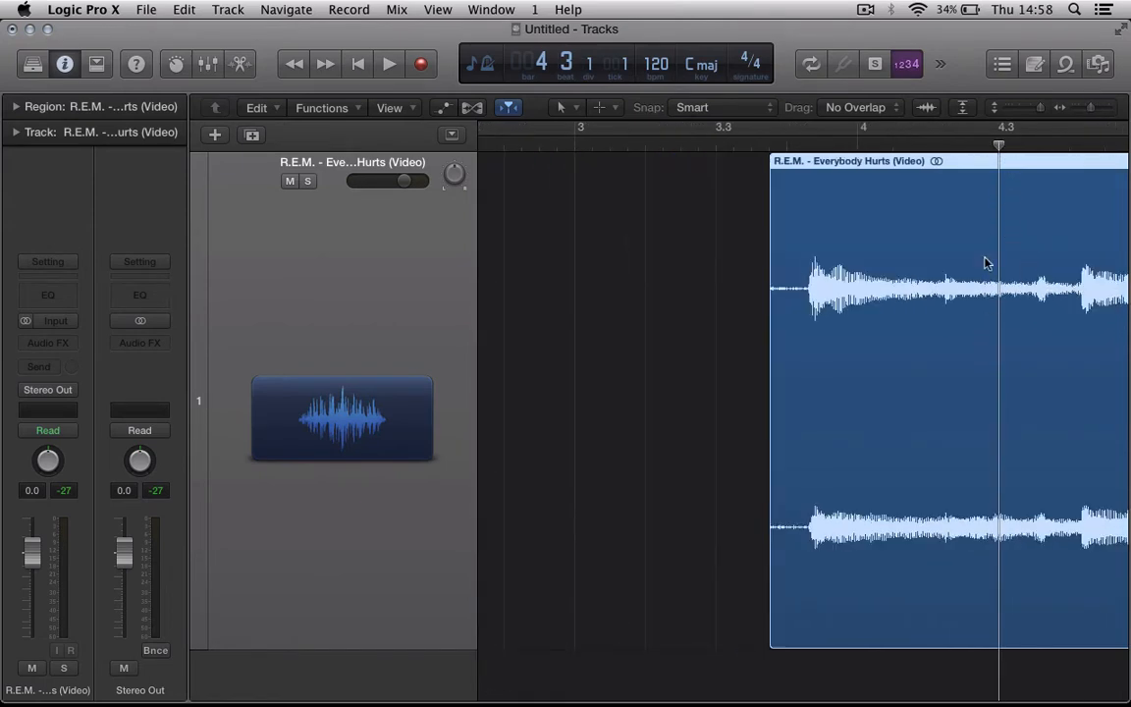
Place the playhead at 3 4 2 1 and trim the region's start to 3 4 1 190
{"action": "left_click", "coordinate": [804, 142]}
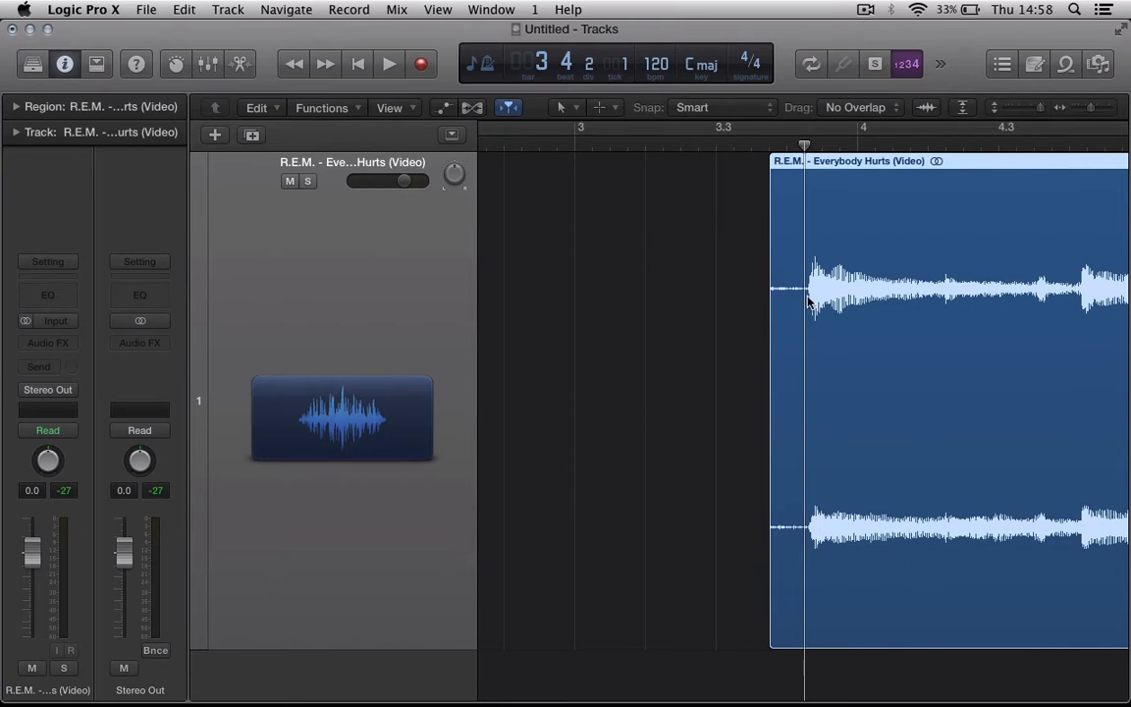
{"action": "key", "text": "super+Right"}
{"action": "key", "text": "super+Right"}
{"action": "key", "text": "super+Right"}
{"action": "key", "text": "super+Right"}
{"action": "key", "text": "super+Right"}
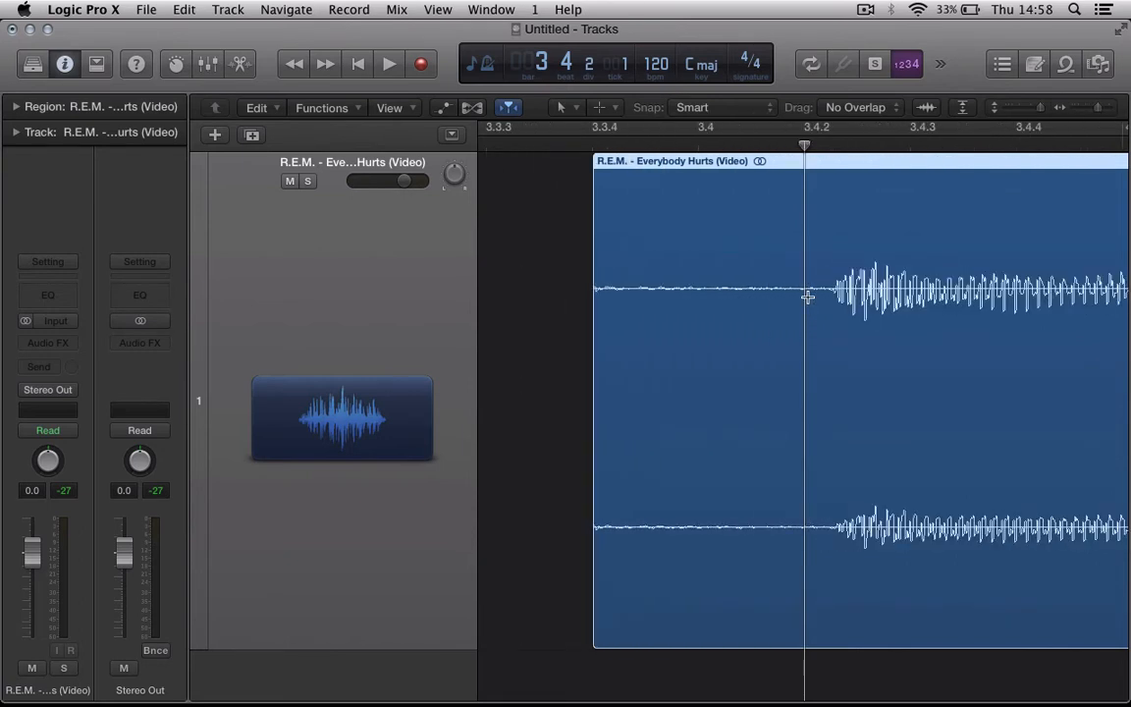
{"action": "key", "text": "super+Left"}
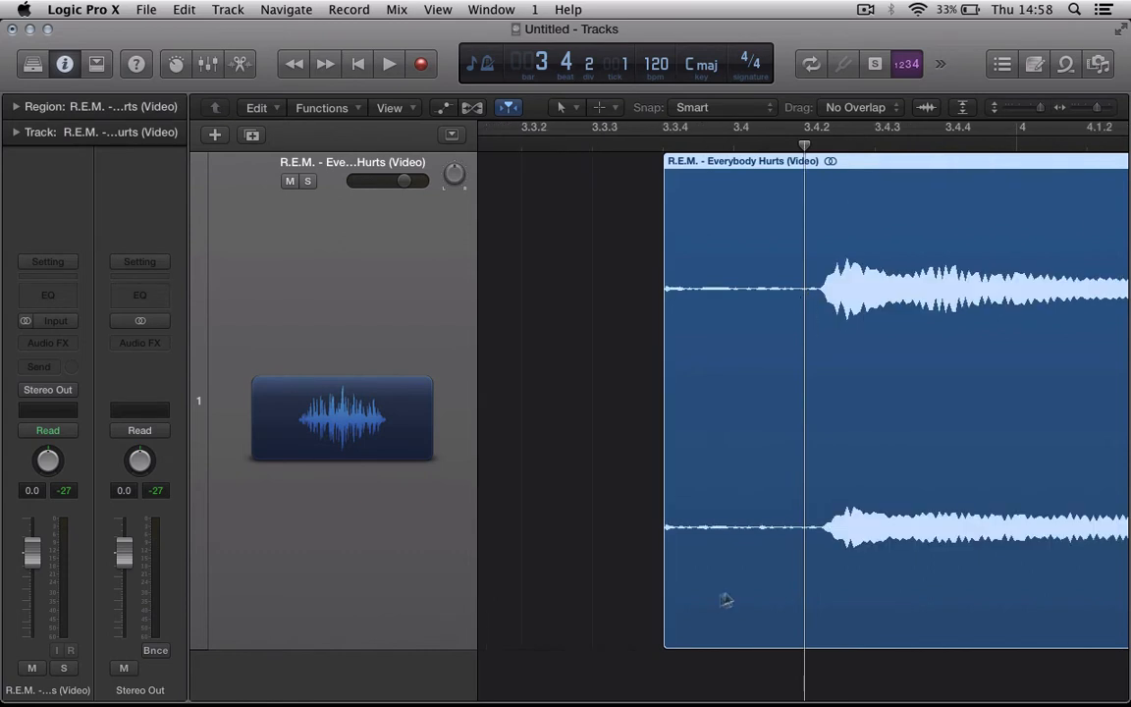
{"action": "left_click_drag", "start_coordinate": [667, 618], "coordinate": [706, 620]}
{"action": "left_click_drag", "start_coordinate": [793, 620], "coordinate": [791, 621]}
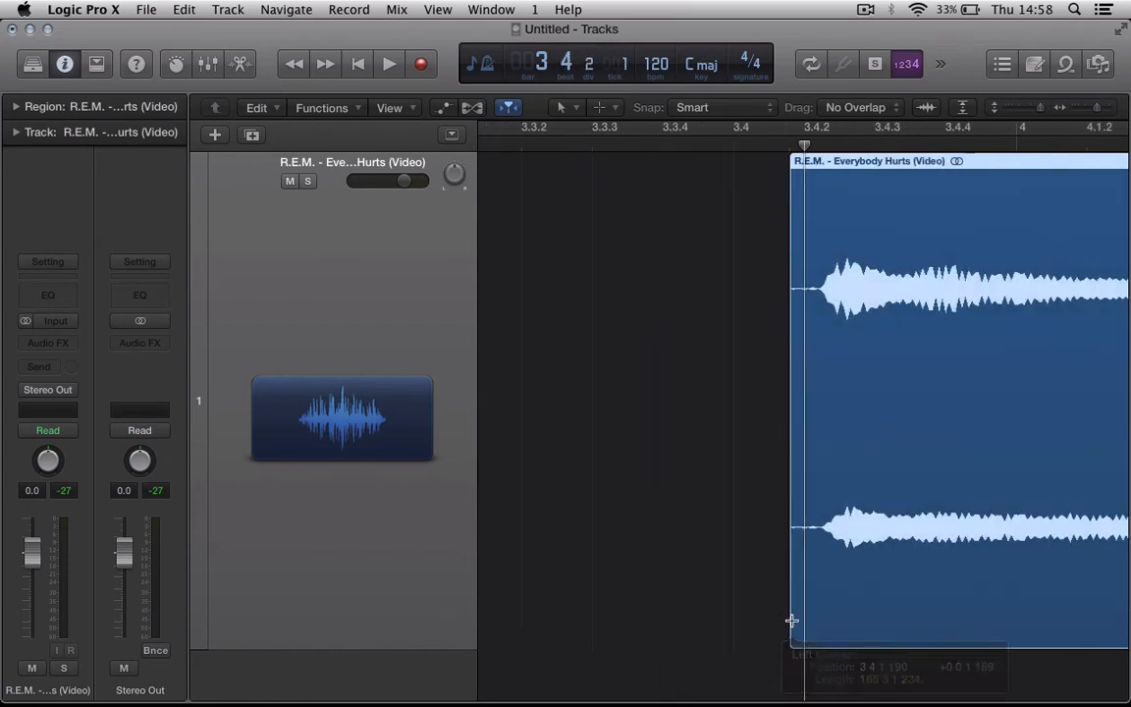
Trim the region's start closer to the playhead, leaving it only slightly before 3 4 2
{"action": "key", "text": "super+Right"}
{"action": "key", "text": "super+Right"}
{"action": "key", "text": "super+Right"}
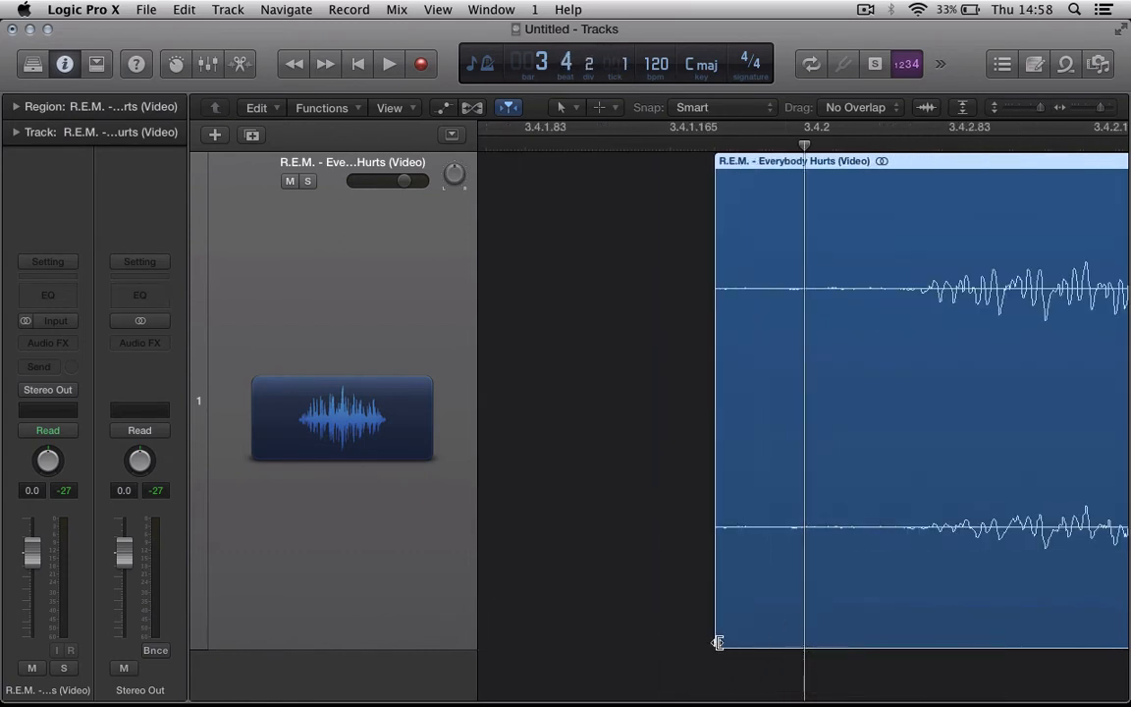
{"action": "left_click_drag", "start_coordinate": [720, 641], "coordinate": [791, 628]}
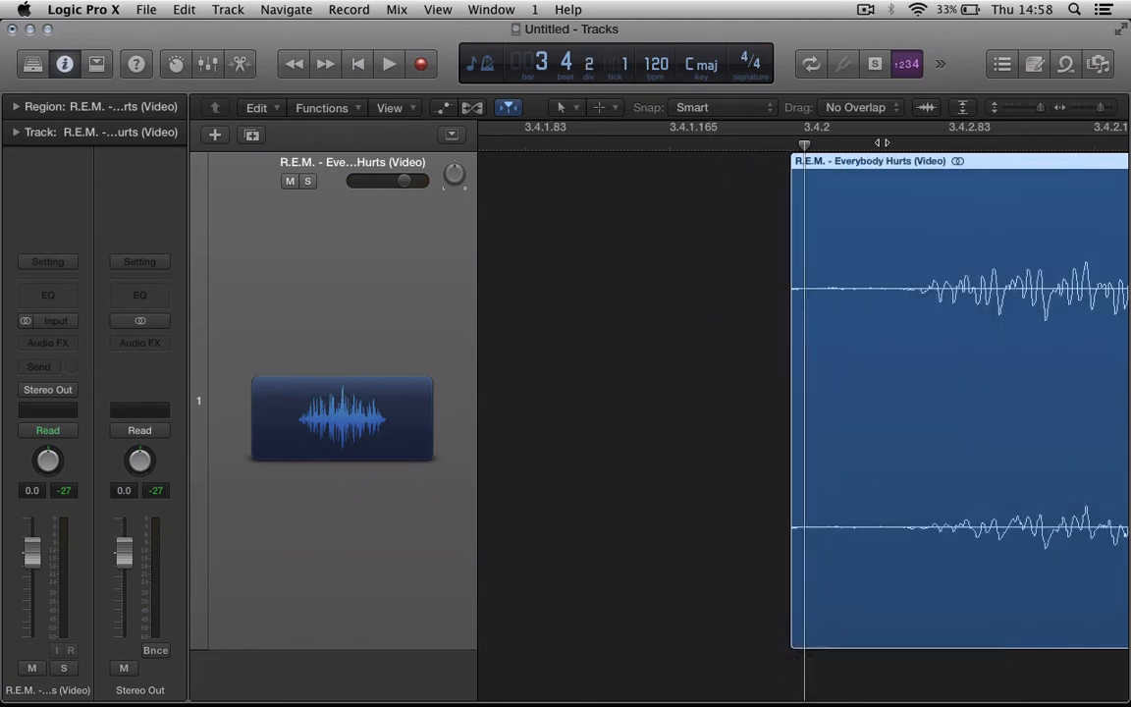
Move the playhead to 3 4 2 52, nearer the note's attack, and trim the region's start to just before it
{"action": "left_click_drag", "start_coordinate": [881, 142], "coordinate": [895, 144]}
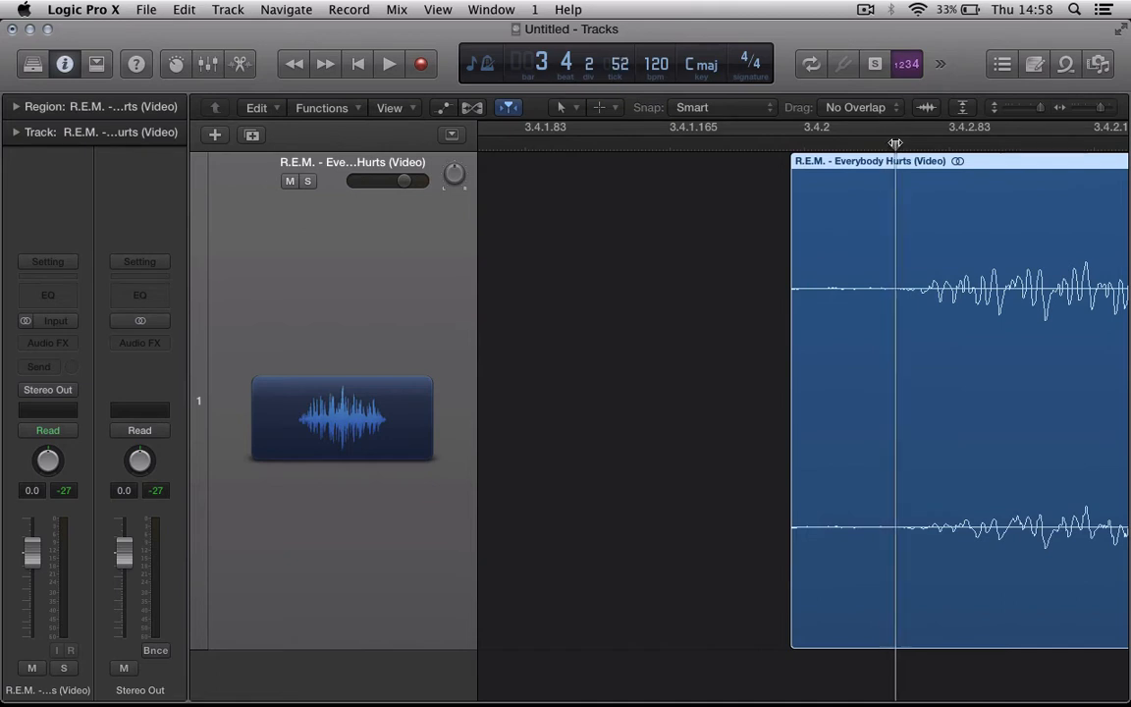
{"action": "left_click_drag", "start_coordinate": [794, 618], "coordinate": [887, 618]}
Trim the region's start to just past the playhead at 3 4 2 52, right before the waveform's first movement
{"action": "scroll", "coordinate": [892, 619], "scroll_direction": "right", "scroll_amount": 6}
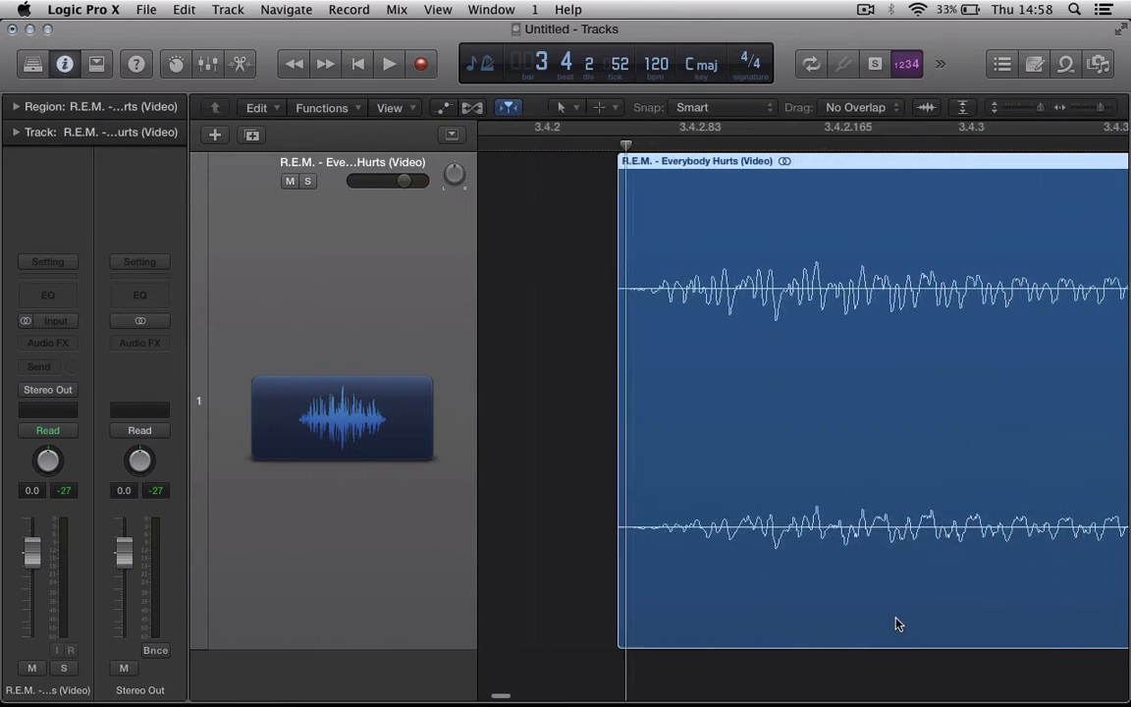
{"action": "key", "text": "super+Right"}
{"action": "key", "text": "super+Right"}
{"action": "key", "text": "super+Right"}
{"action": "scroll", "coordinate": [895, 623], "scroll_direction": "left", "scroll_amount": 4}
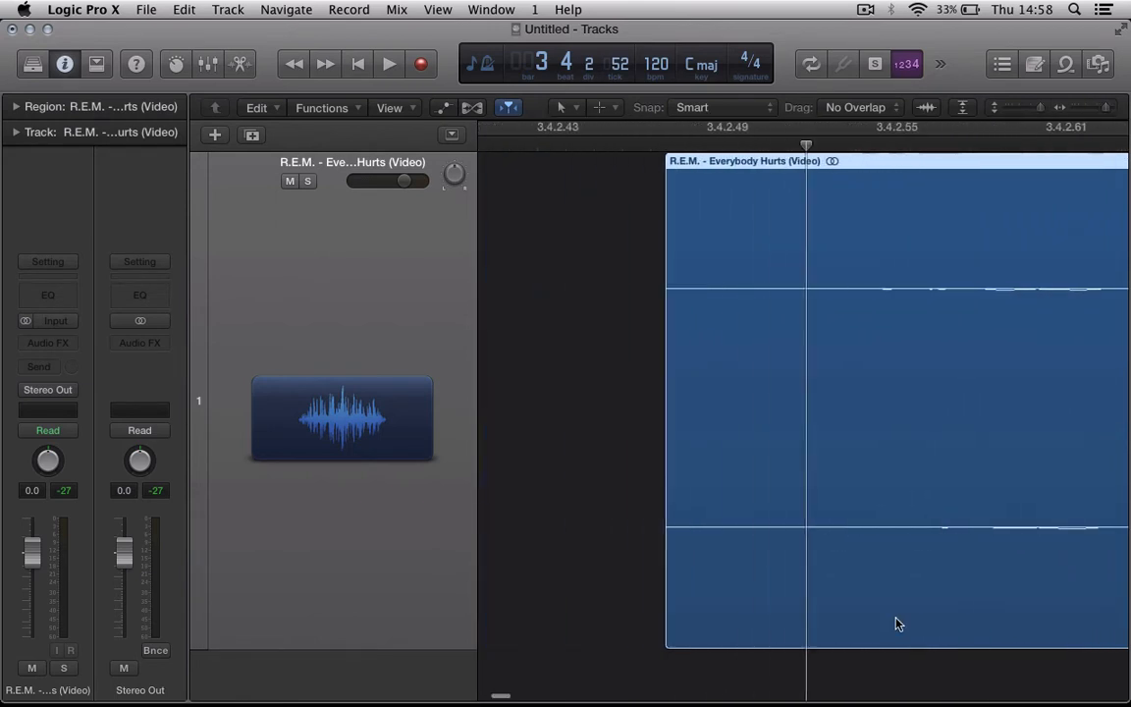
{"action": "left_click_drag", "start_coordinate": [668, 590], "coordinate": [836, 583]}
Trim the region's start to 3 4 2 55, right at the waveform's first movement, and place the playhead there
{"action": "left_click", "coordinate": [847, 147]}
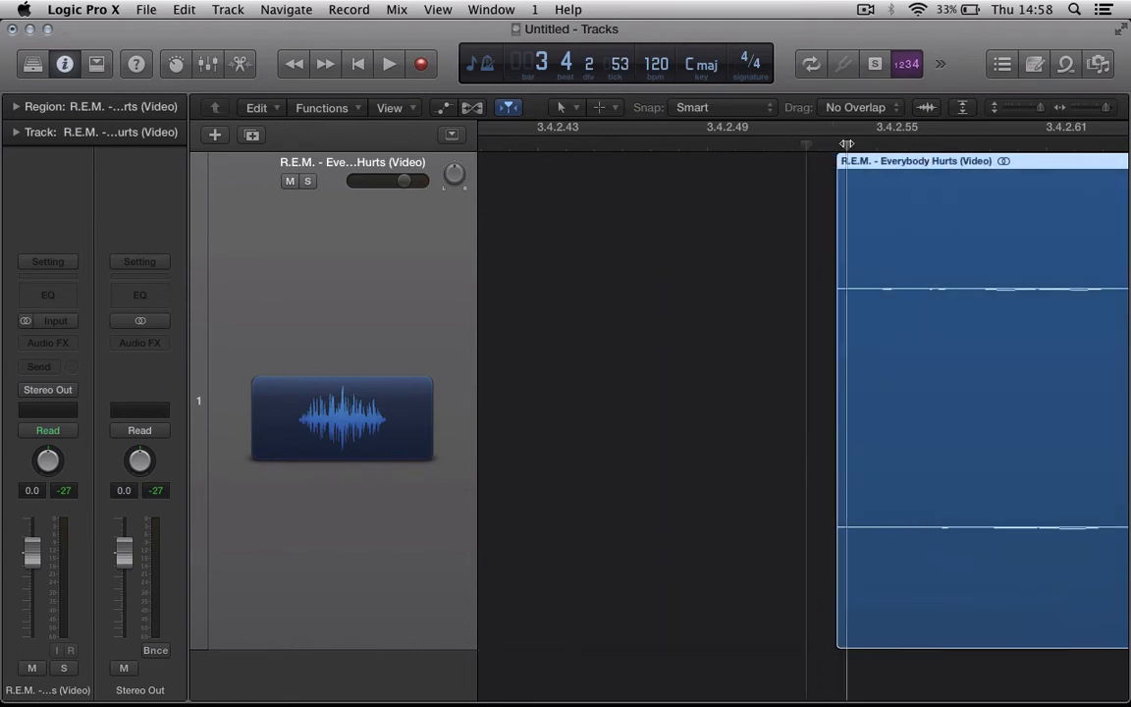
{"action": "key", "text": "super+Right"}
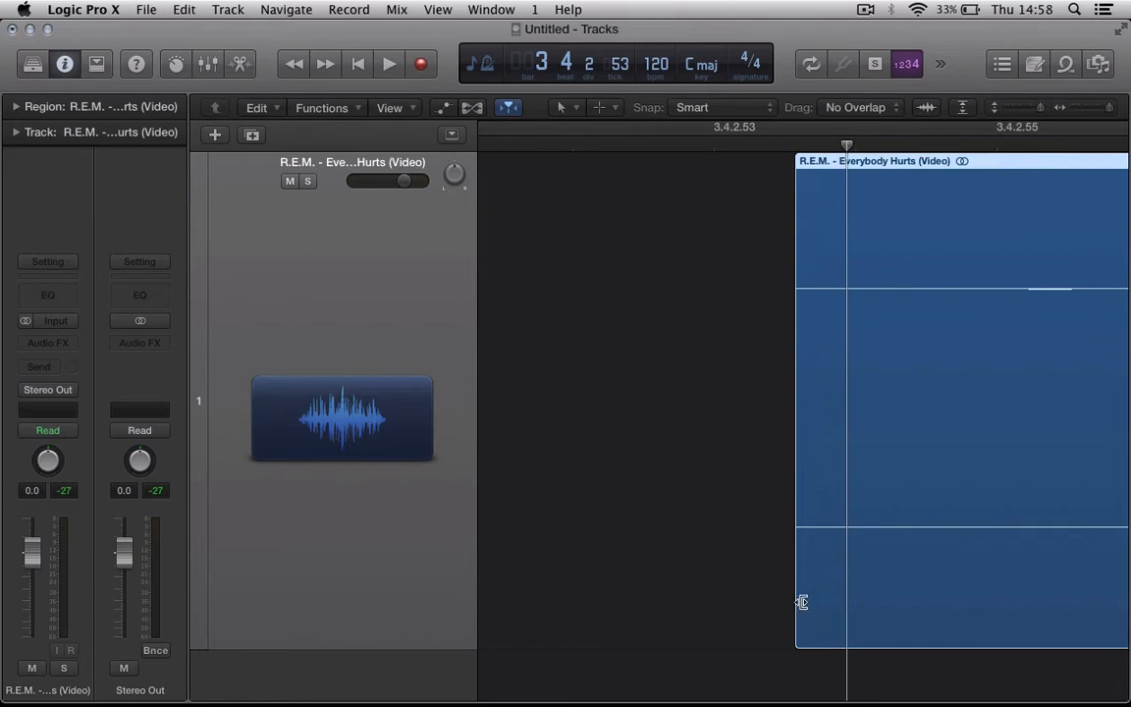
{"action": "left_click_drag", "start_coordinate": [800, 601], "coordinate": [1025, 575]}
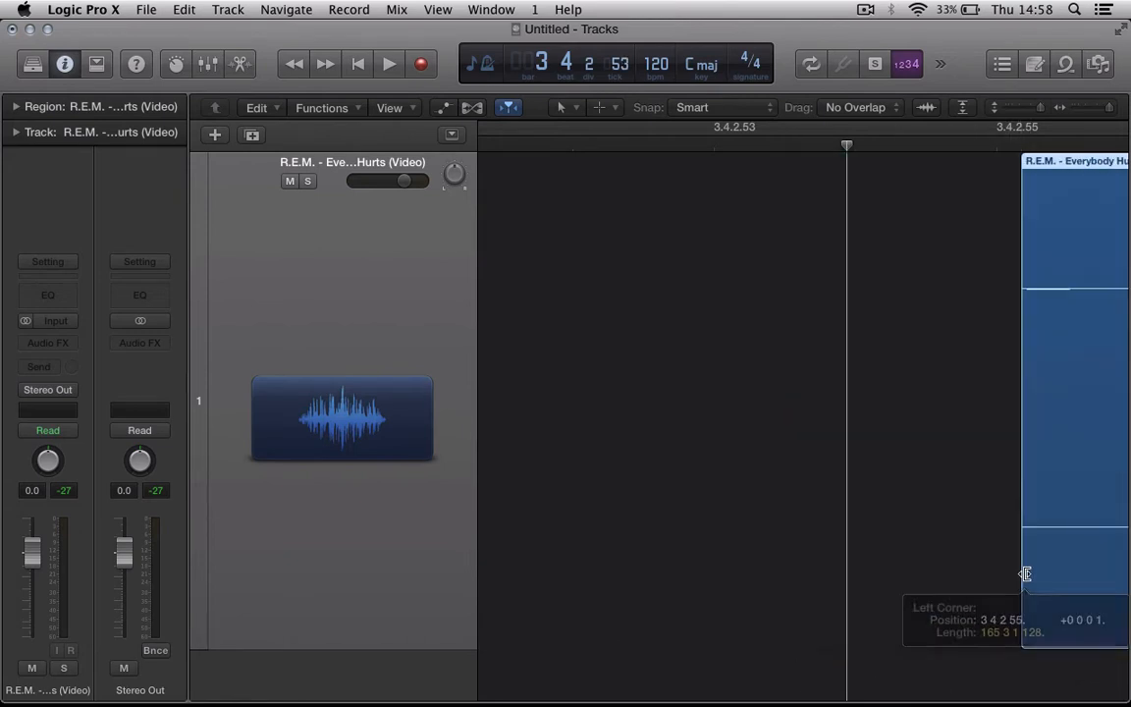
{"action": "left_click", "coordinate": [1016, 143]}
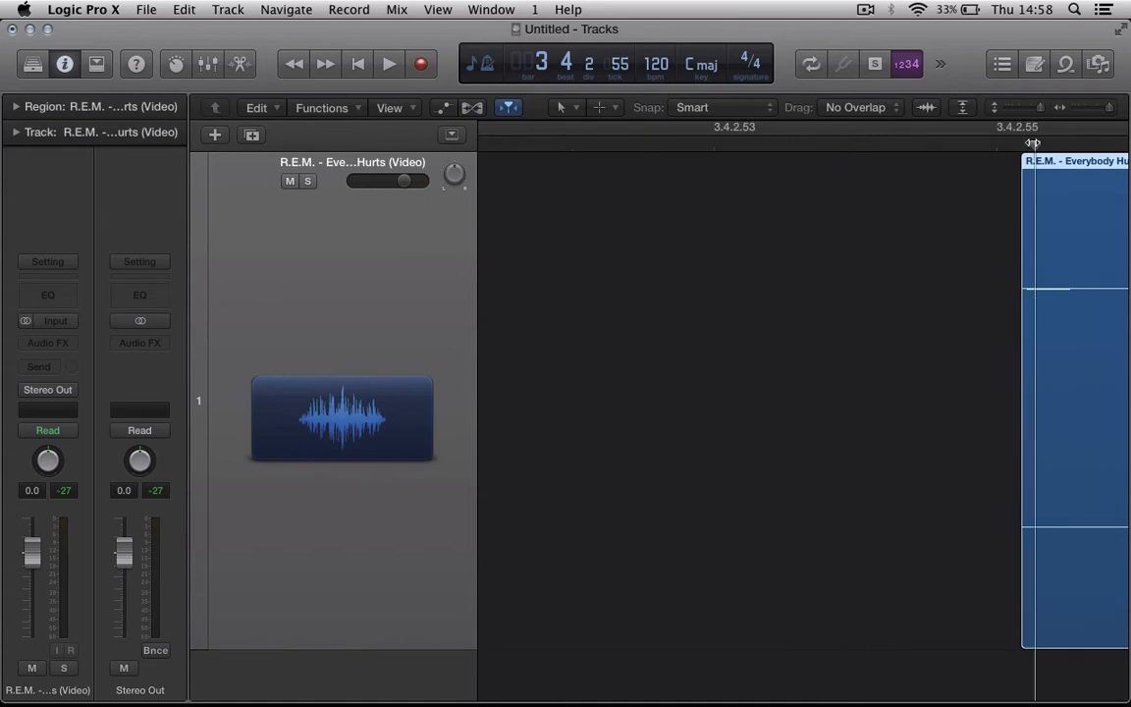
Move the trimmed region back so it starts at bar 1, and return the playhead to the project start
{"action": "scroll", "coordinate": [1018, 144], "scroll_direction": "down", "scroll_amount": 10}
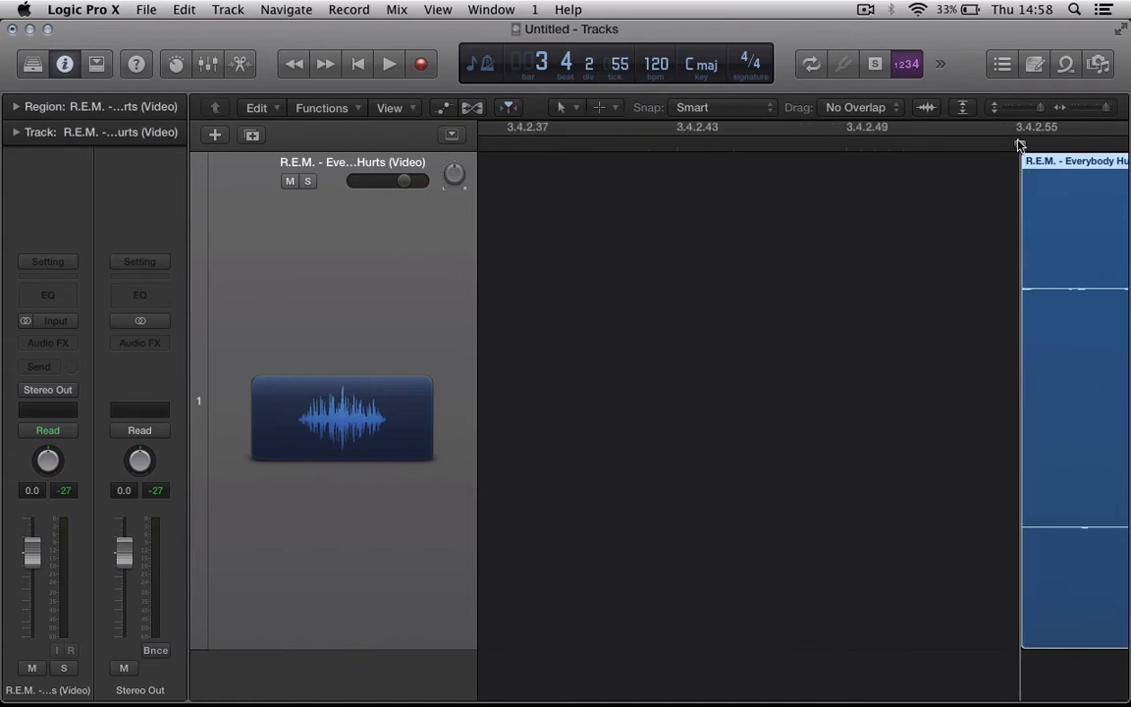
{"action": "scroll", "coordinate": [1017, 145], "scroll_direction": "down", "scroll_amount": 8}
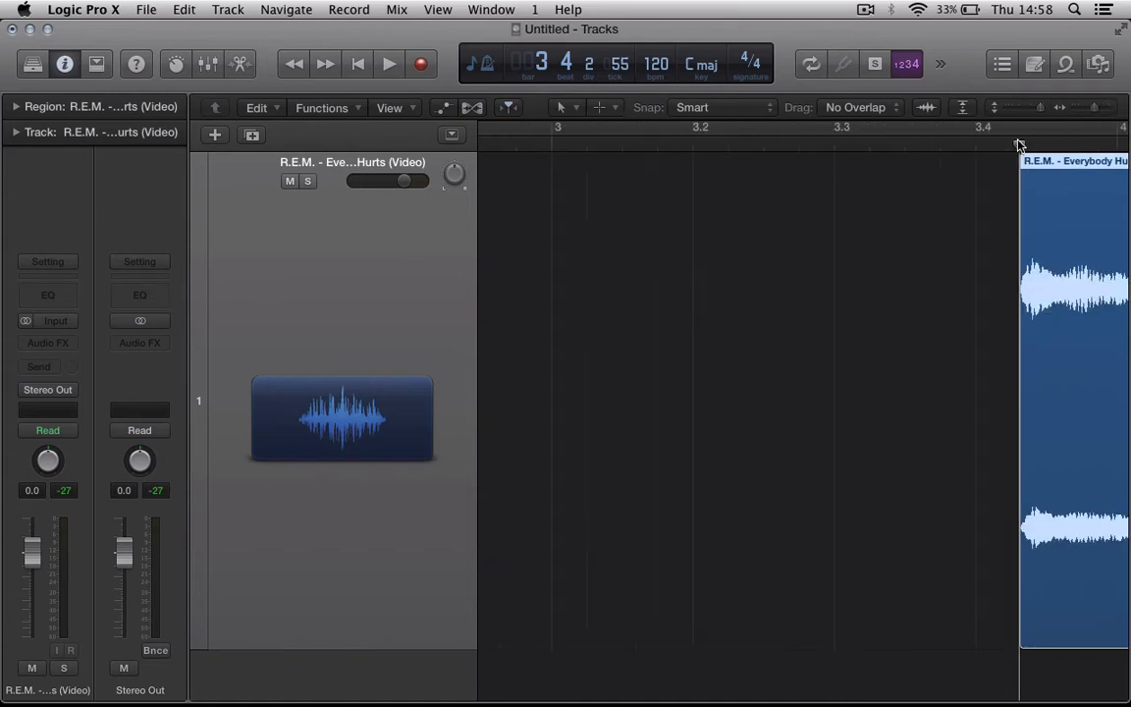
{"action": "scroll", "coordinate": [1018, 145], "scroll_direction": "right", "scroll_amount": 8}
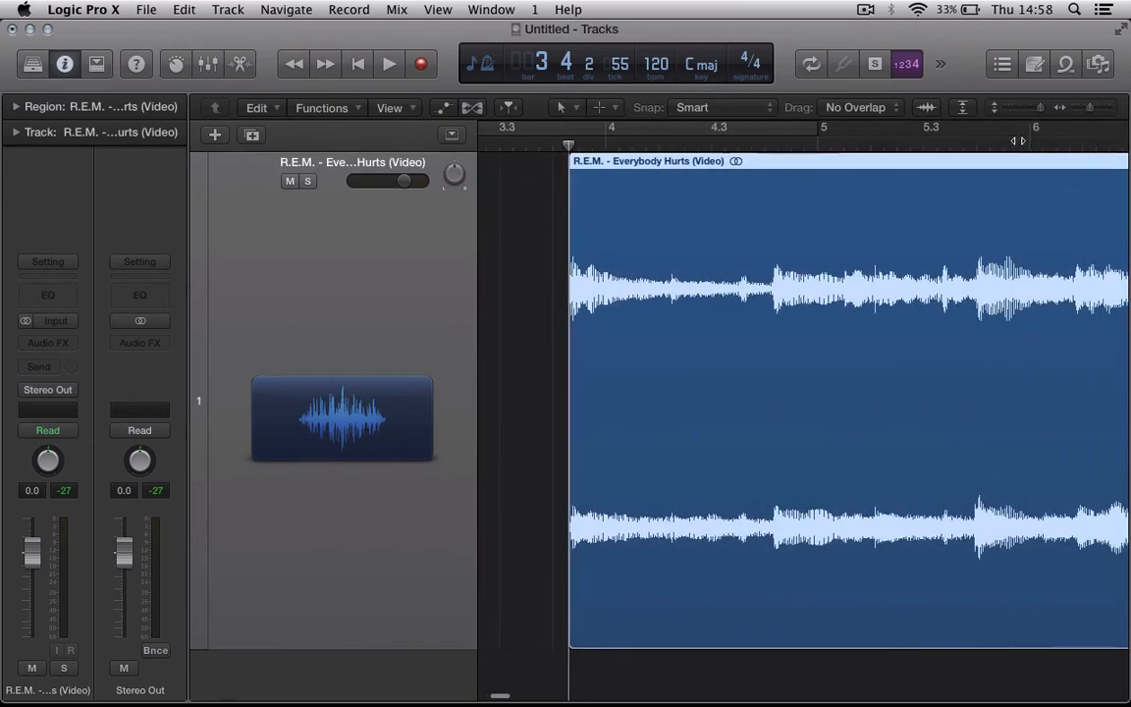
{"action": "key", "text": "super+Left"}
{"action": "scroll", "coordinate": [811, 218], "scroll_direction": "left", "scroll_amount": 8}
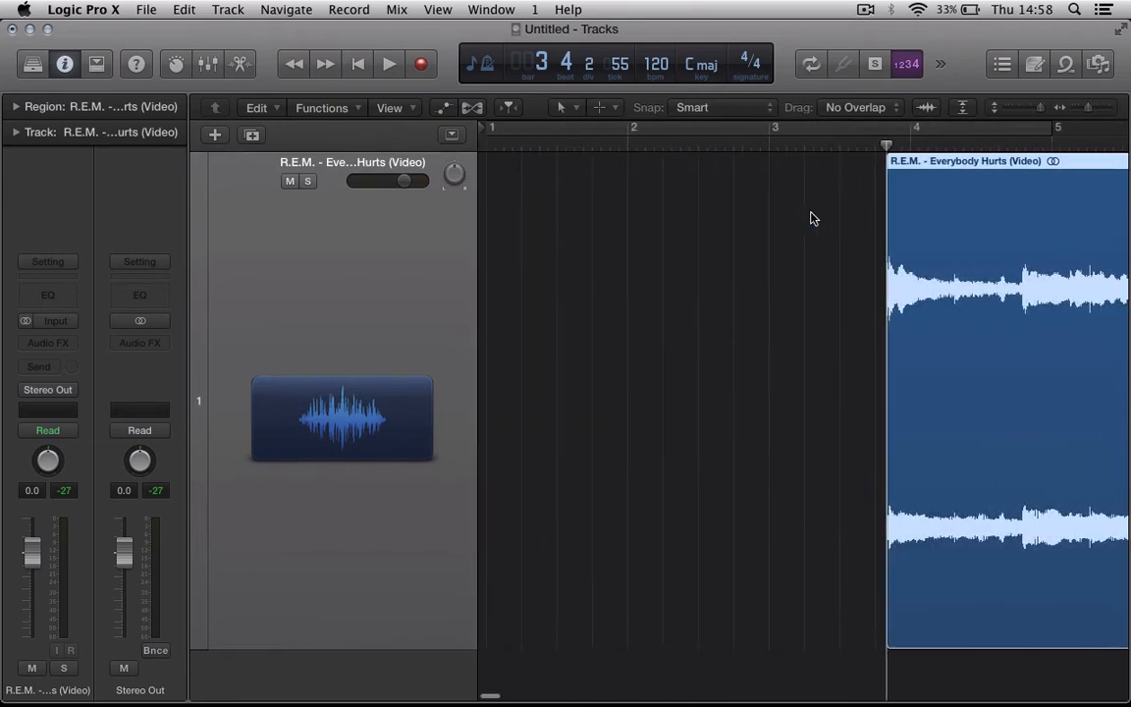
{"action": "left_click_drag", "start_coordinate": [970, 162], "coordinate": [498, 162]}
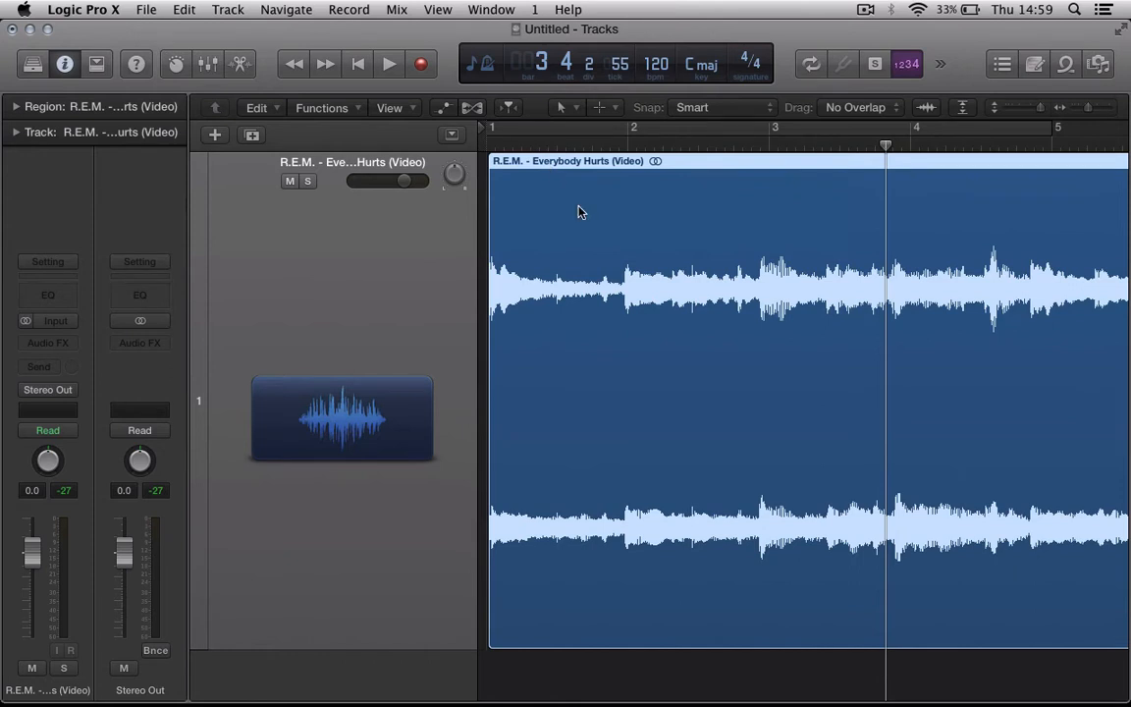
{"action": "key", "text": "Return"}
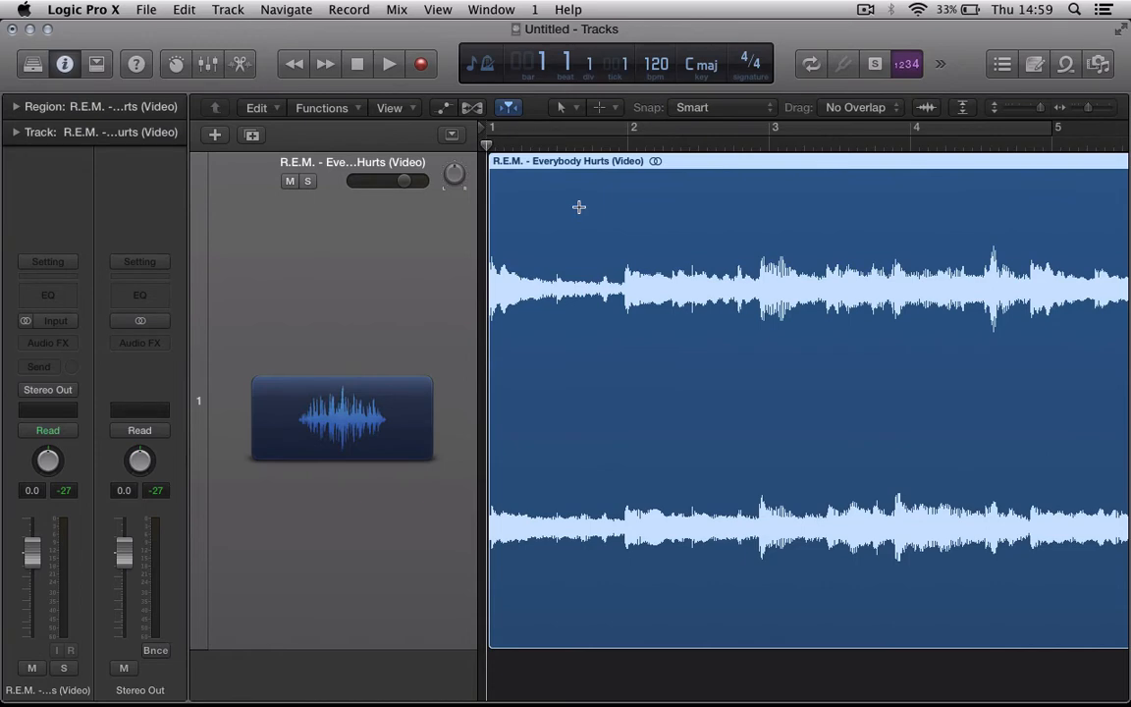
Close the small gap at the project start by moving the region's beginning onto the playhead at 1 1 1 1
{"action": "key", "text": "super+Right"}
{"action": "key", "text": "super+Right"}
{"action": "key", "text": "super+Right"}
{"action": "key", "text": "super+Right"}
{"action": "key", "text": "super+Right"}
{"action": "key", "text": "super+Right"}
{"action": "key", "text": "super+Right"}
{"action": "key", "text": "super+Right"}
{"action": "key", "text": "super+Right"}
{"action": "key", "text": "super+Right"}
{"action": "key", "text": "super+Right"}
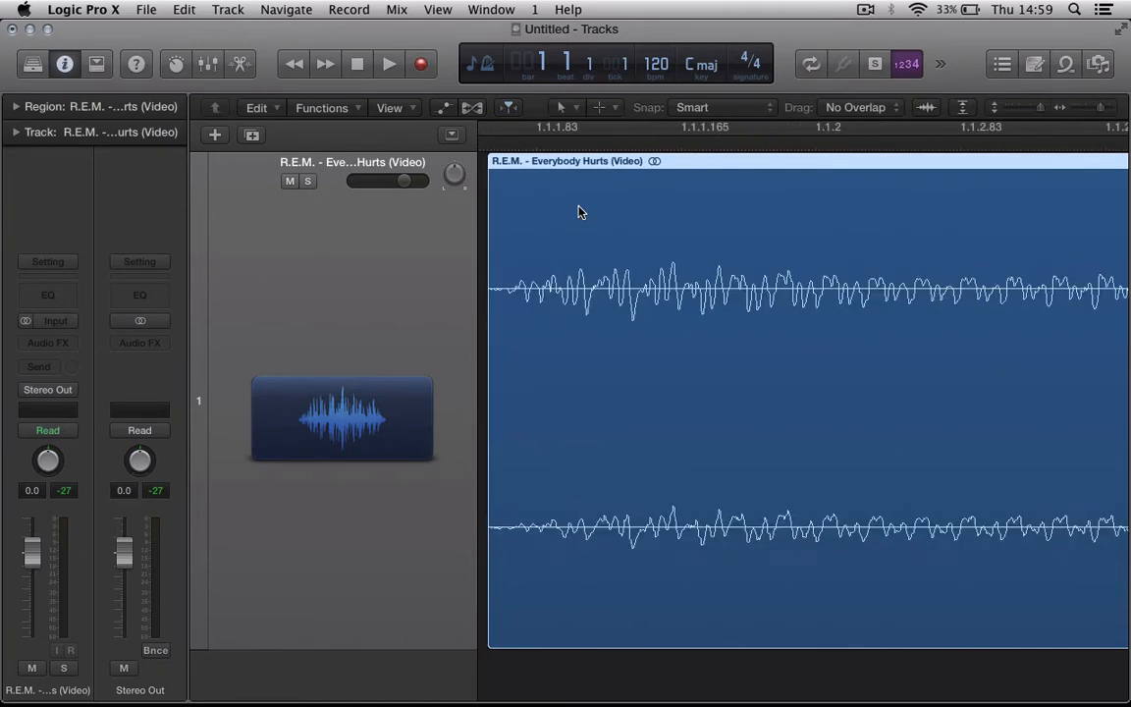
{"action": "scroll", "coordinate": [579, 212], "scroll_direction": "left", "scroll_amount": 5}
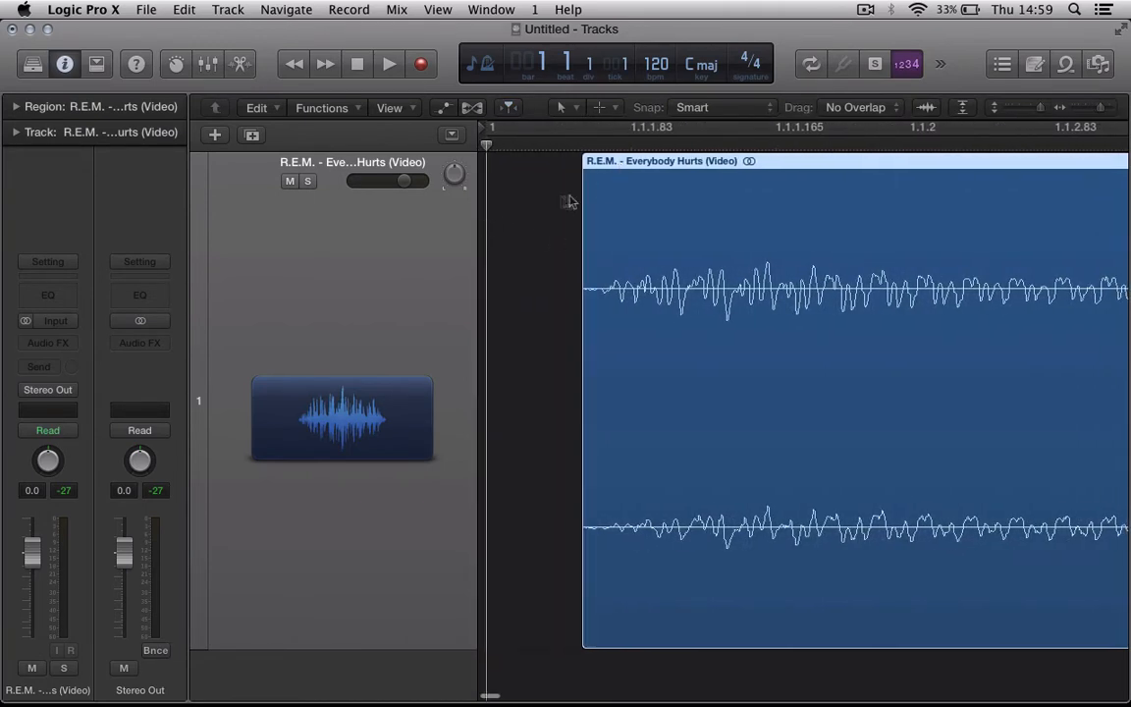
{"action": "left_click_drag", "start_coordinate": [665, 164], "coordinate": [522, 167]}
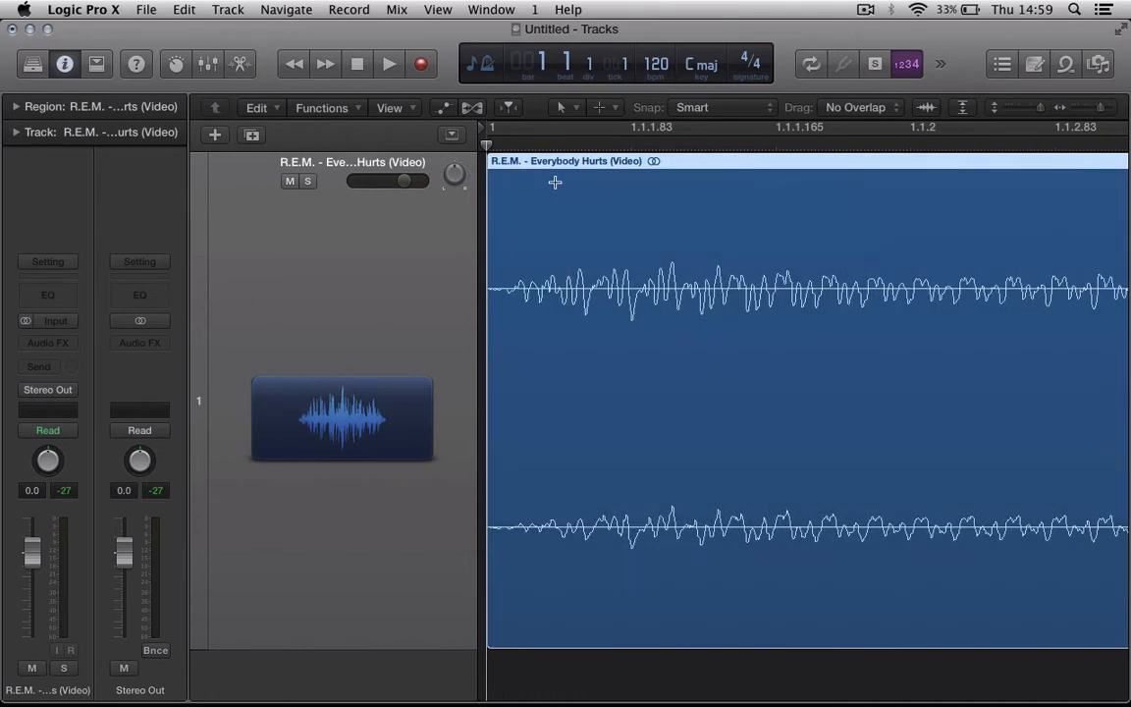
Check the region's alignment with bar 1 at waveform detail and pull it flush against the project start
{"action": "key", "text": "super+Right"}
{"action": "key", "text": "super+Right"}
{"action": "key", "text": "super+Right"}
{"action": "key", "text": "super+Right"}
{"action": "key", "text": "super+Right"}
{"action": "key", "text": "super+Right"}
{"action": "key", "text": "super+Right"}
{"action": "key", "text": "super+Right"}
{"action": "key", "text": "super+Right"}
{"action": "key", "text": "super+Right"}
{"action": "key", "text": "super+Right"}
{"action": "key", "text": "super+Right"}
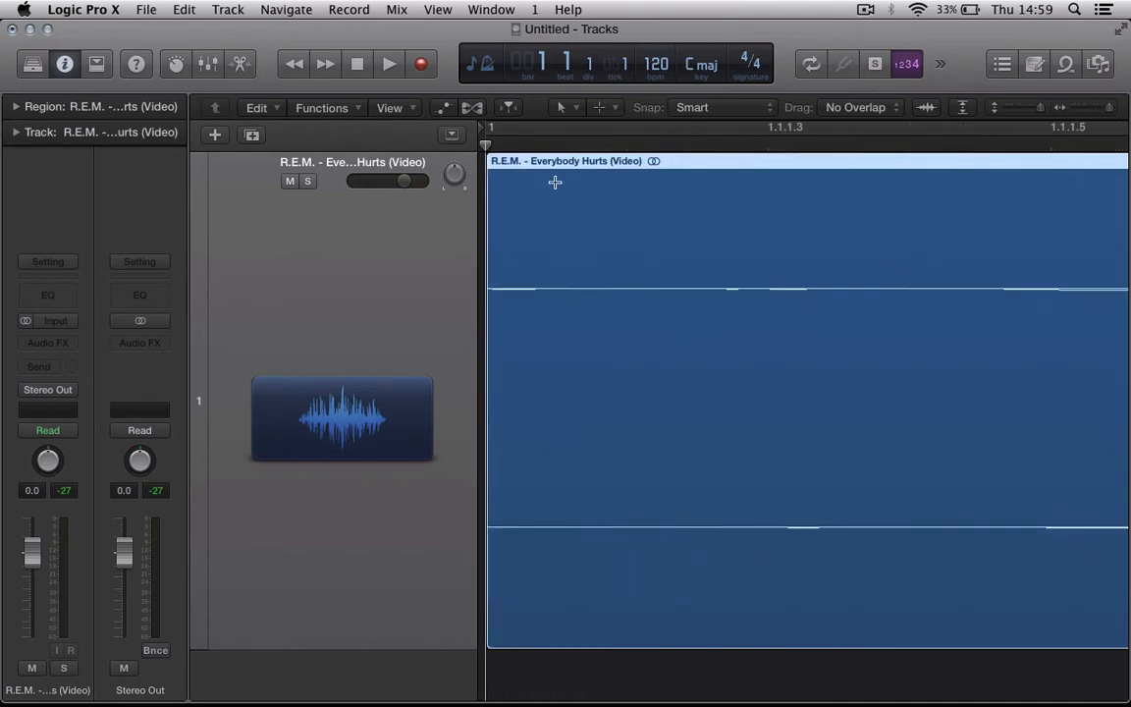
{"action": "left_click_drag", "start_coordinate": [547, 169], "coordinate": [499, 170]}
Play the opening of the song twice from the project start, stopping each time around beat 3 of bar 1
{"action": "key", "text": "super+Left"}
{"action": "key", "text": "super+Left"}
{"action": "key", "text": "super+Left"}
{"action": "key", "text": "super+Left"}
{"action": "key", "text": "super+Left"}
{"action": "key", "text": "super+Left"}
{"action": "key", "text": "super+Left"}
{"action": "key", "text": "super+Left"}
{"action": "key", "text": "super+Left"}
{"action": "key", "text": "super+Left"}
{"action": "key", "text": "super+Left"}
{"action": "key", "text": "super+Left"}
{"action": "key", "text": "super+Left"}
{"action": "key", "text": "super+Left"}
{"action": "key", "text": "super+Left"}
{"action": "key", "text": "super+Left"}
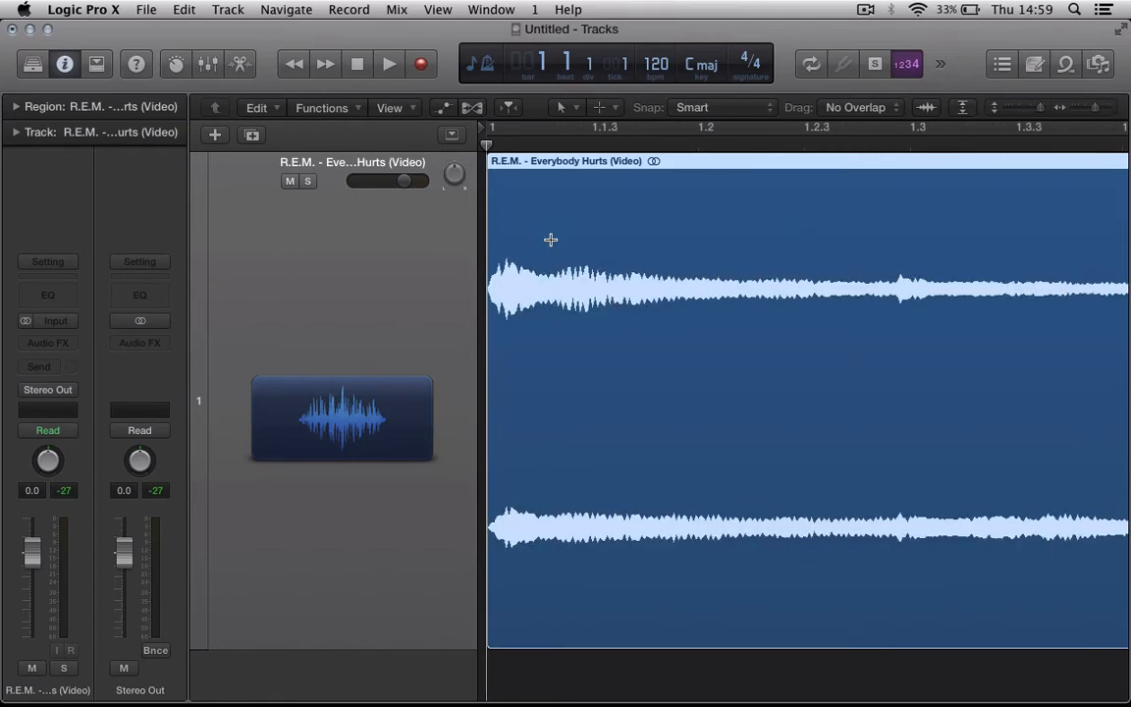
{"action": "key", "text": "super+Left"}
{"action": "key", "text": "super+Left"}
{"action": "key", "text": "super+Left"}
{"action": "key", "text": "super+Left"}
{"action": "key", "text": "super+Left"}
{"action": "key", "text": "super+Left"}
{"action": "key", "text": "super+Left"}
{"action": "key", "text": "super+Left"}
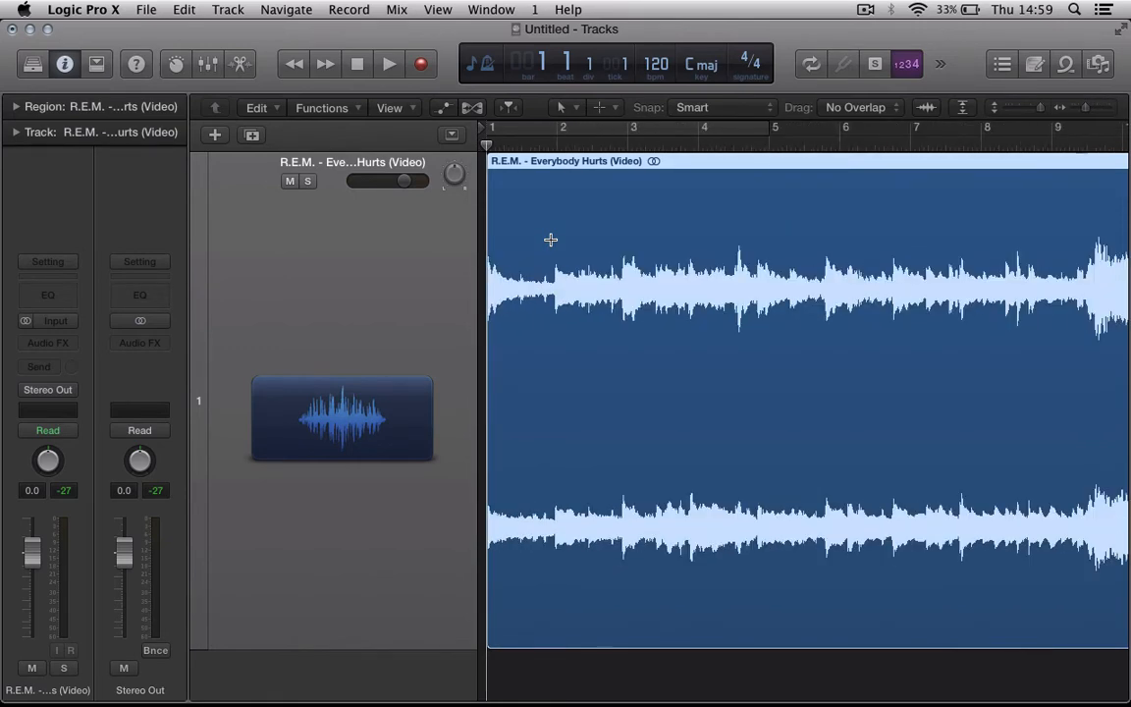
{"action": "key", "text": "super+f"}
{"action": "key", "text": "space"}
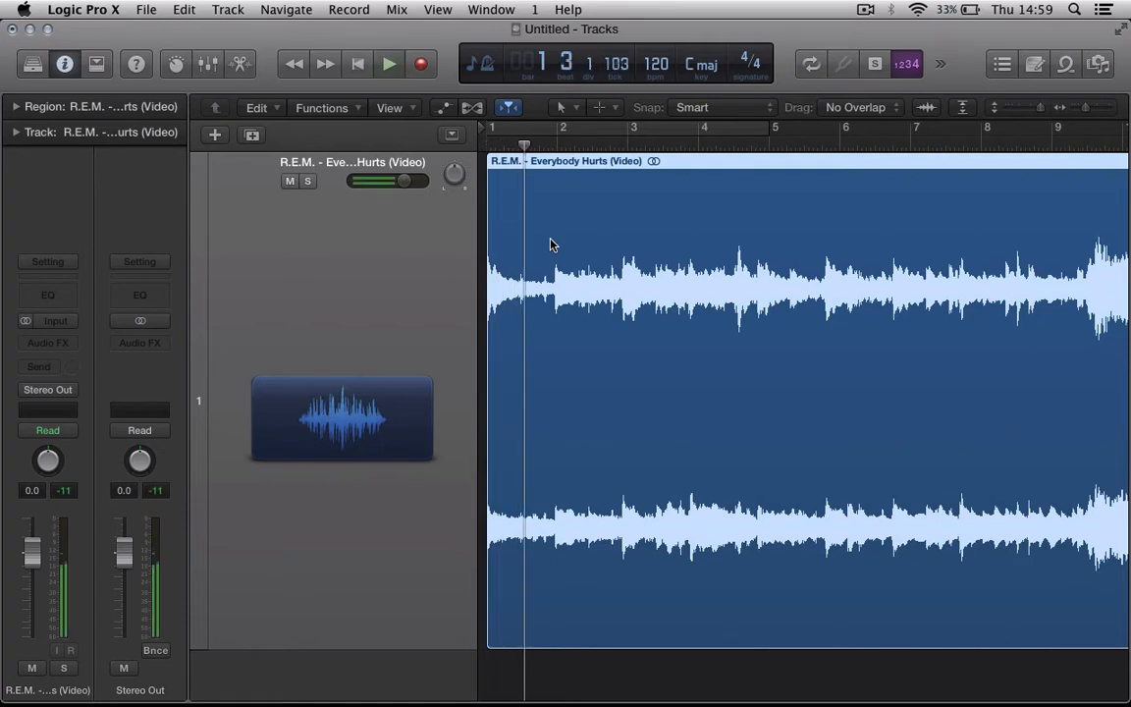
{"action": "key", "text": "space"}
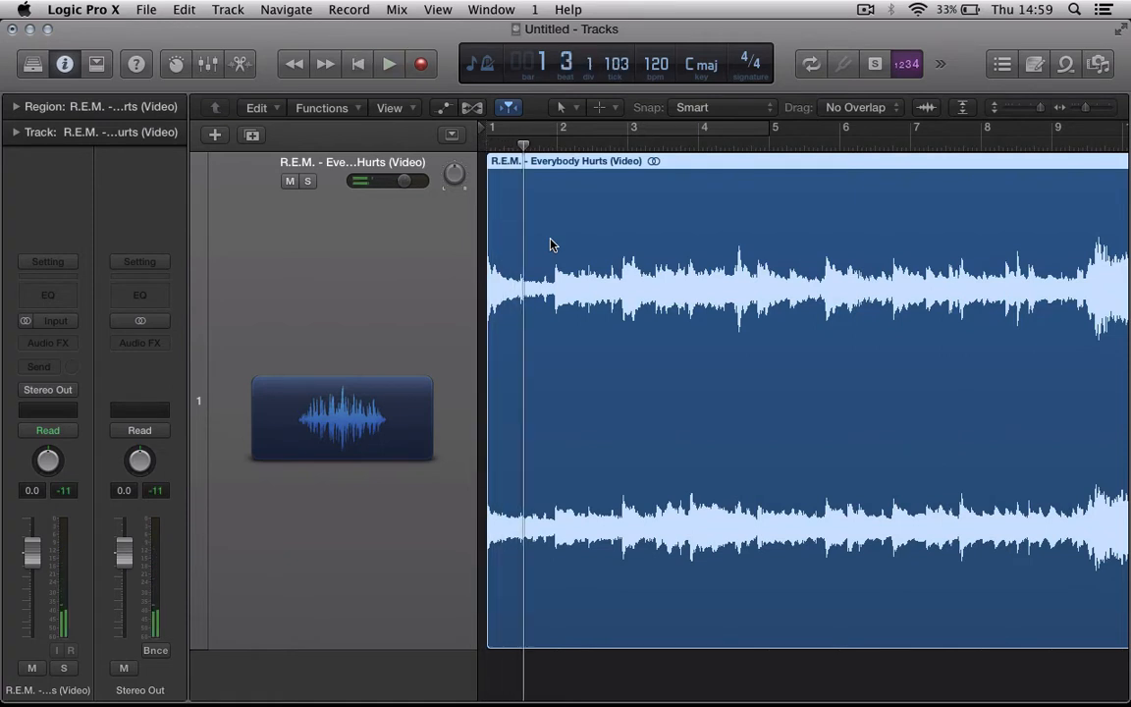
{"action": "key", "text": "Return"}
{"action": "key", "text": "space"}
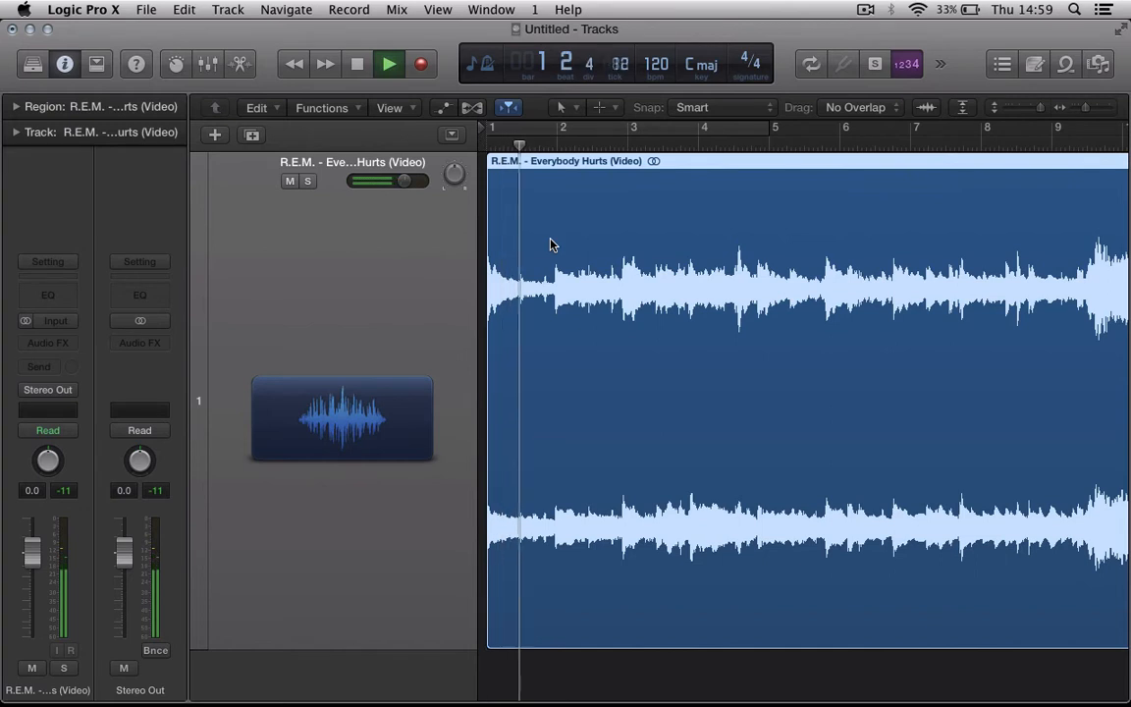
{"action": "key", "text": "space"}
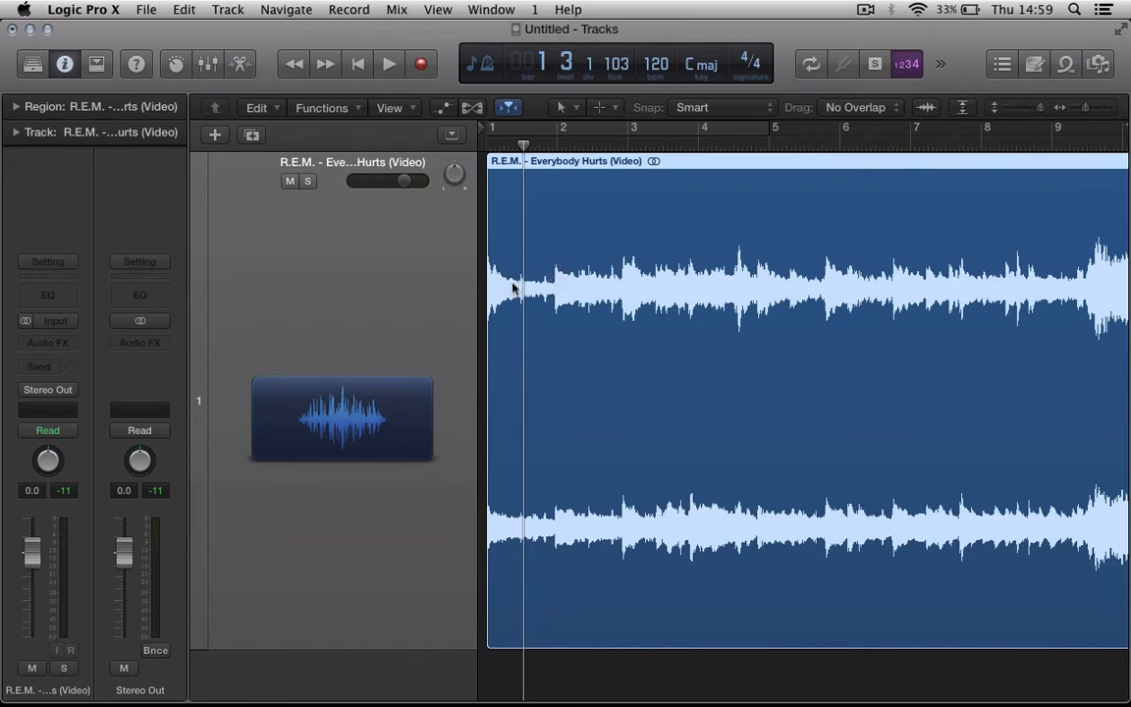
Place the playhead at bar 2 and at 1 4 4 1 to examine the attack of the note nearest bar 2
{"action": "left_click_drag", "start_coordinate": [523, 144], "coordinate": [481, 143]}
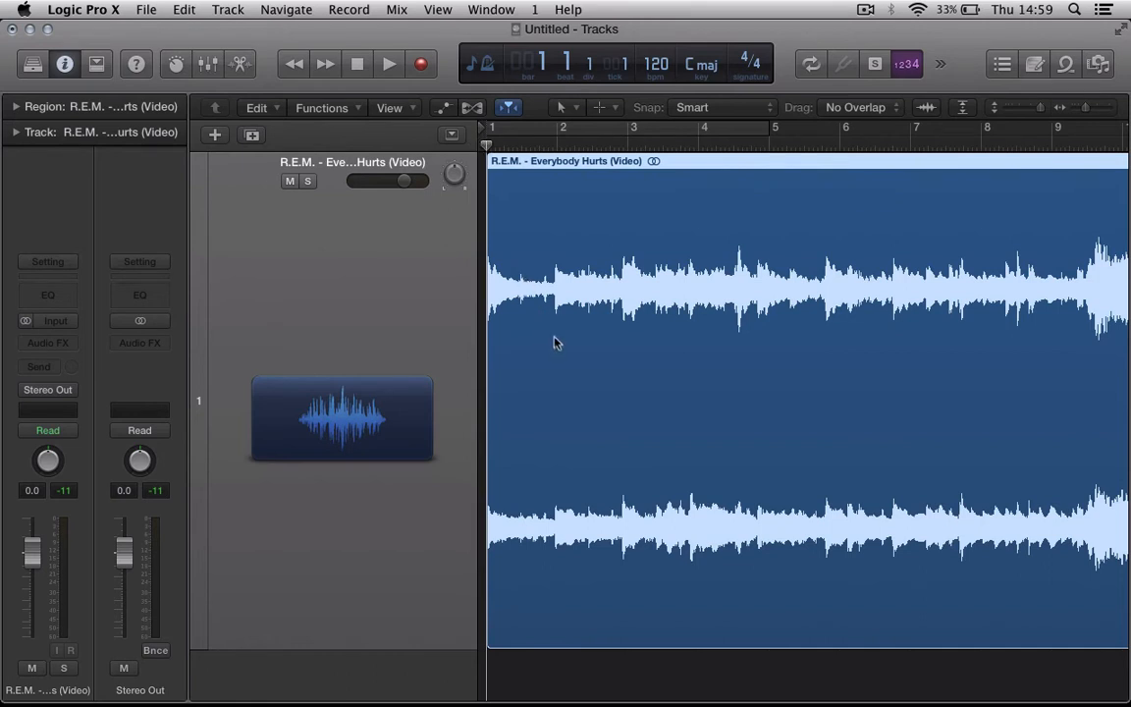
{"action": "left_click", "coordinate": [553, 148]}
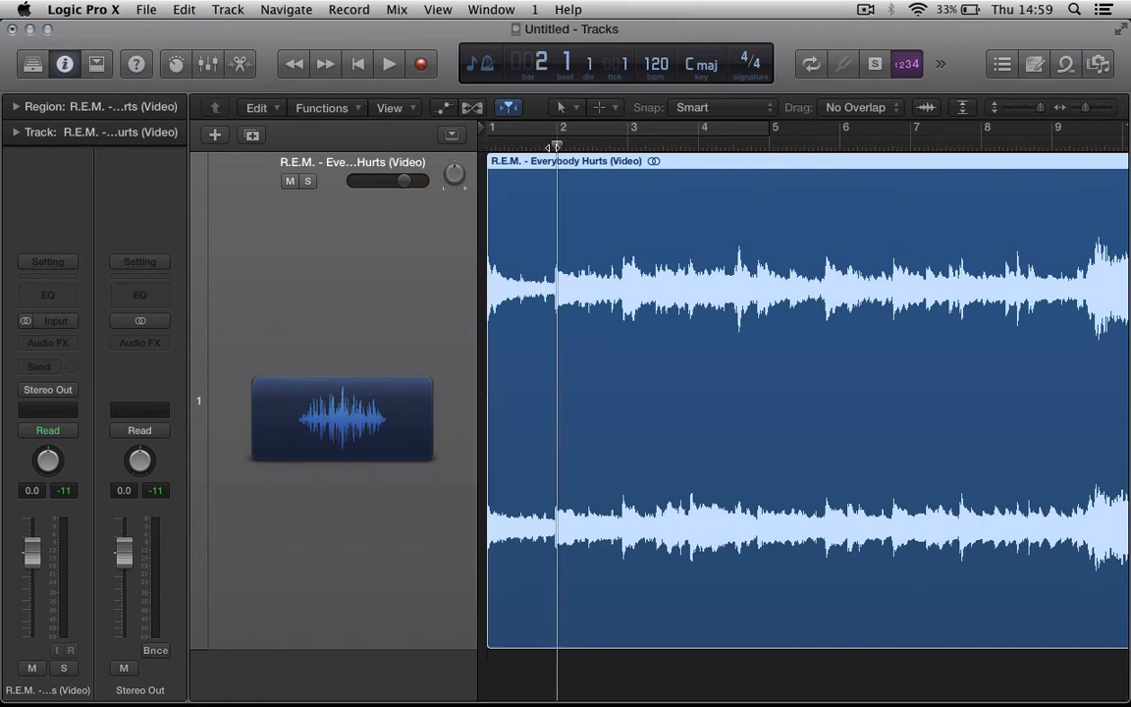
{"action": "key", "text": "super+Right"}
{"action": "key", "text": "super+Right"}
{"action": "key", "text": "super+Right"}
{"action": "key", "text": "super+Right"}
{"action": "key", "text": "super+Right"}
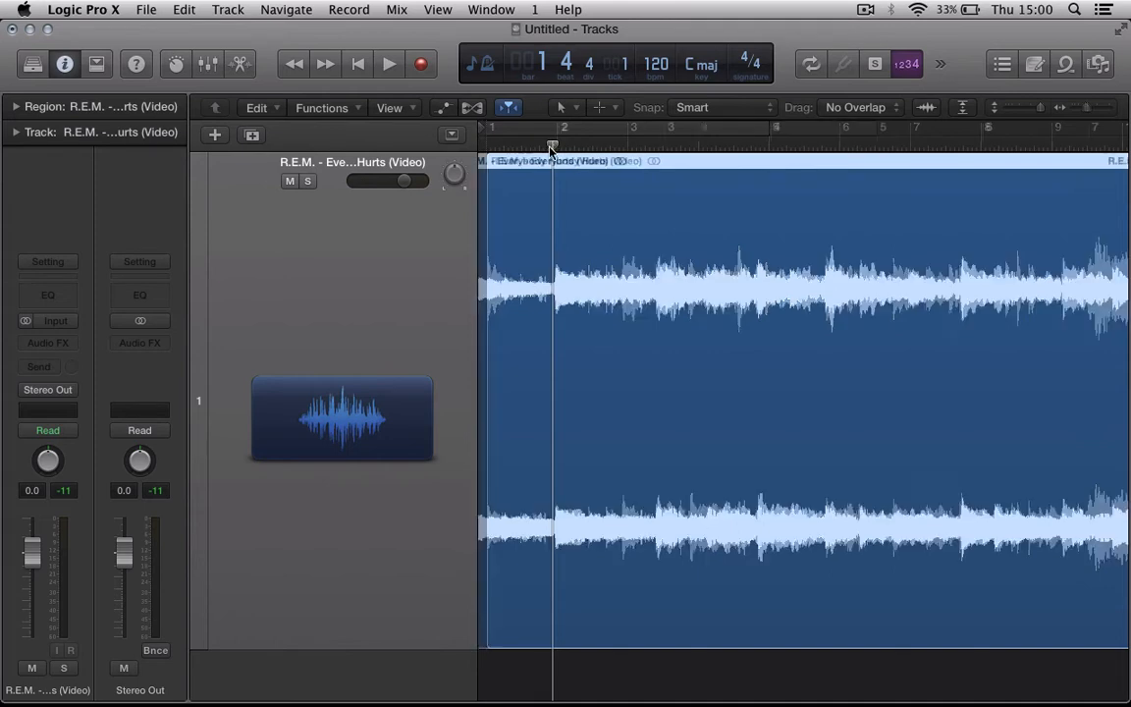
{"action": "scroll", "coordinate": [566, 311], "scroll_direction": "left", "scroll_amount": 5}
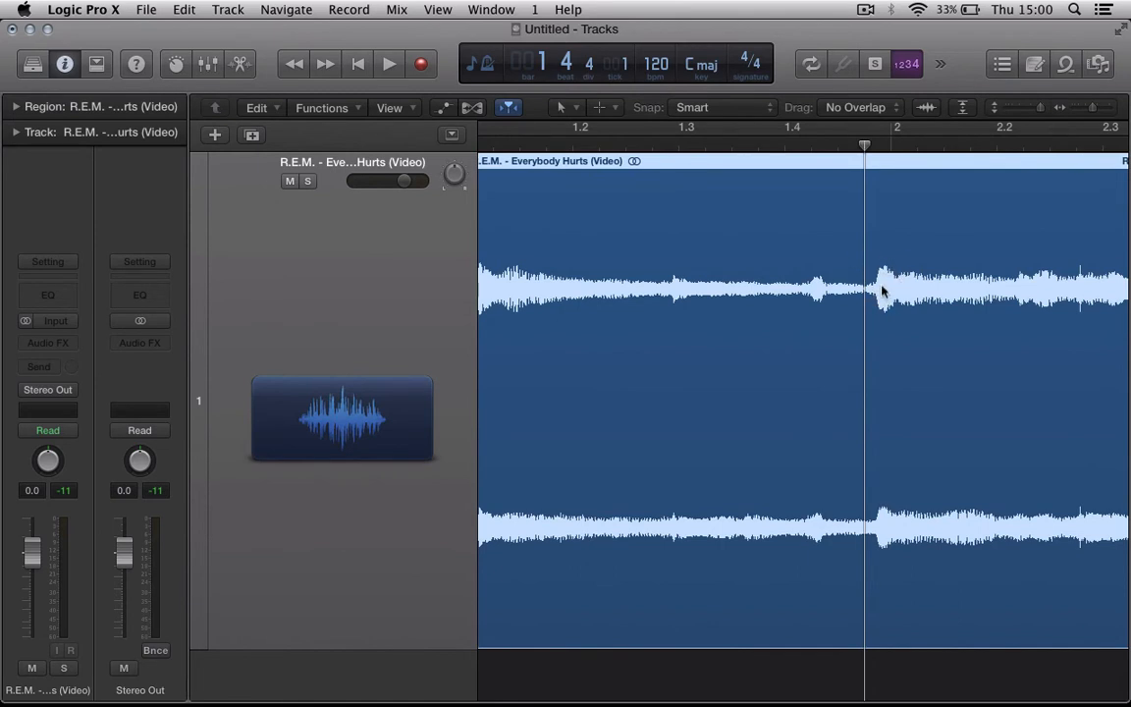
{"action": "key", "text": "super+Left"}
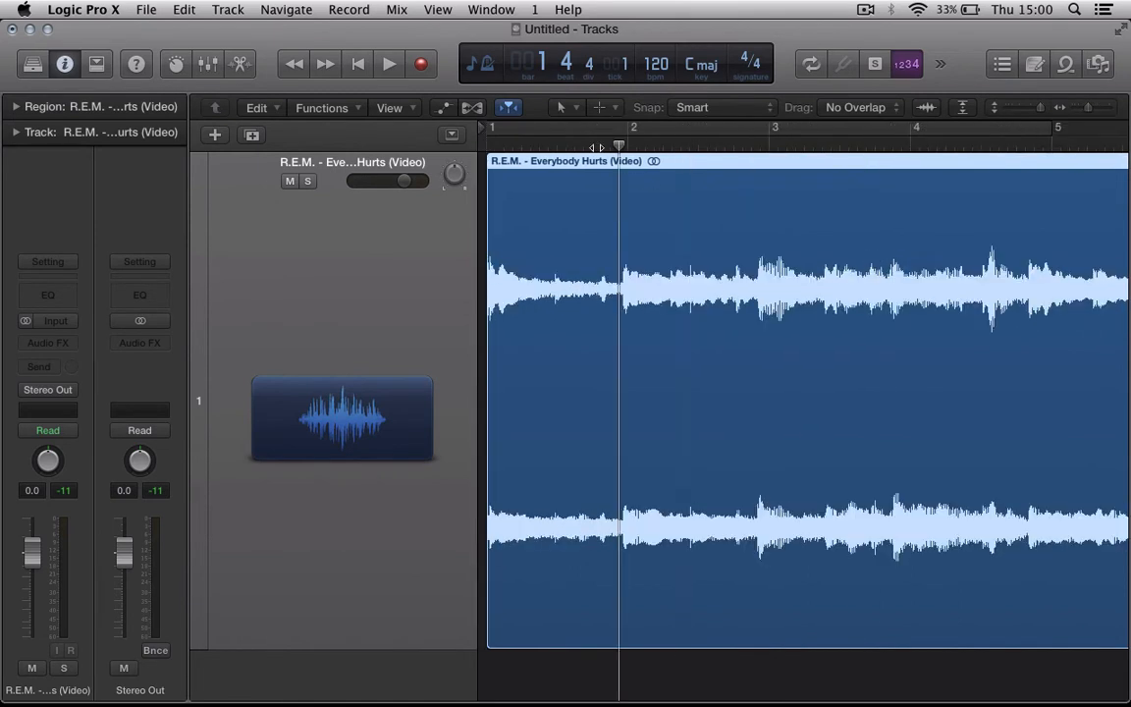
Play the song from the project start and stop just after the start of bar 5
{"action": "key", "text": "Return"}
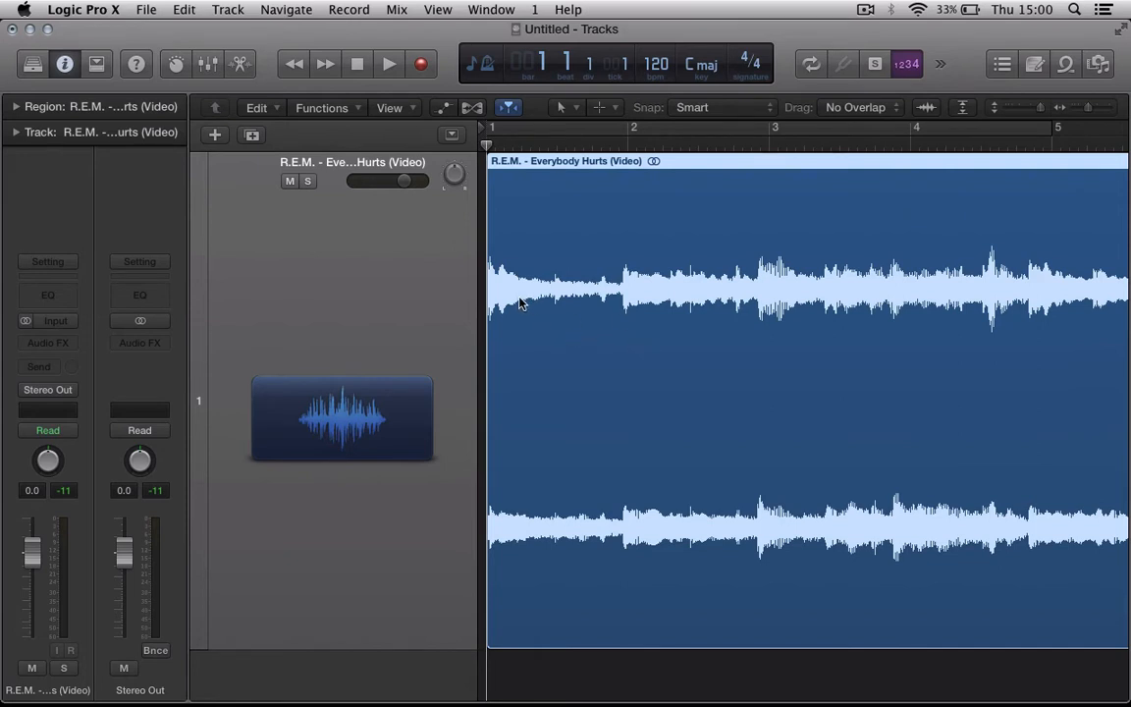
{"action": "key", "text": "space"}
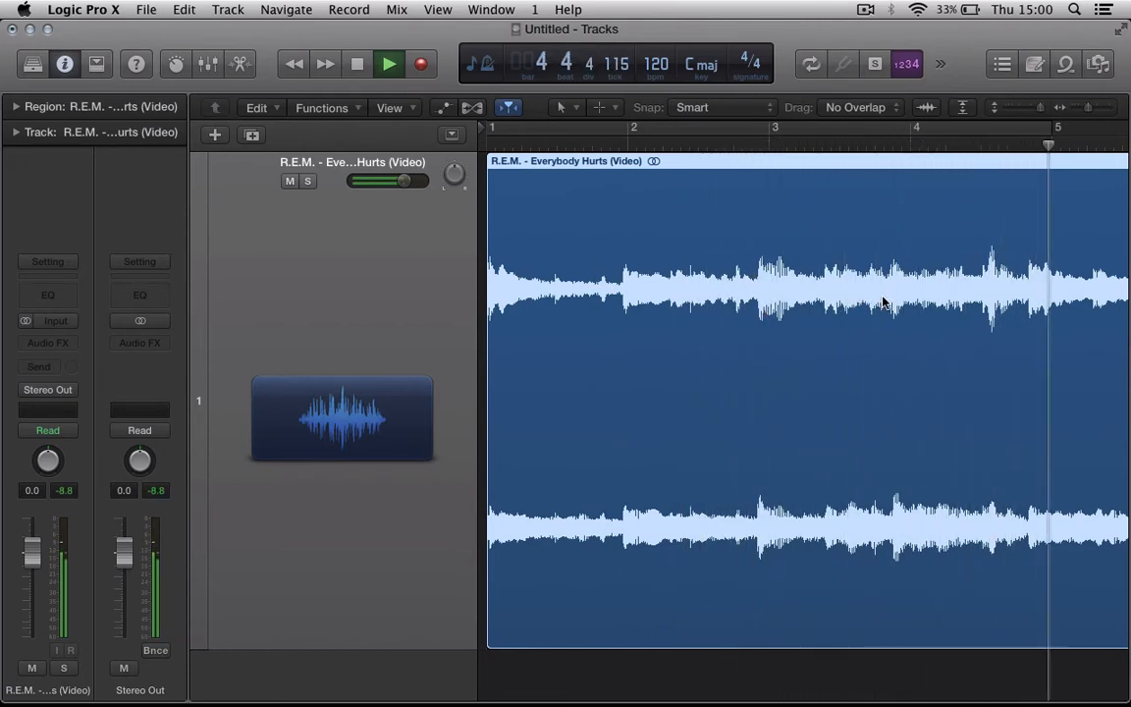
{"action": "key", "text": "space"}
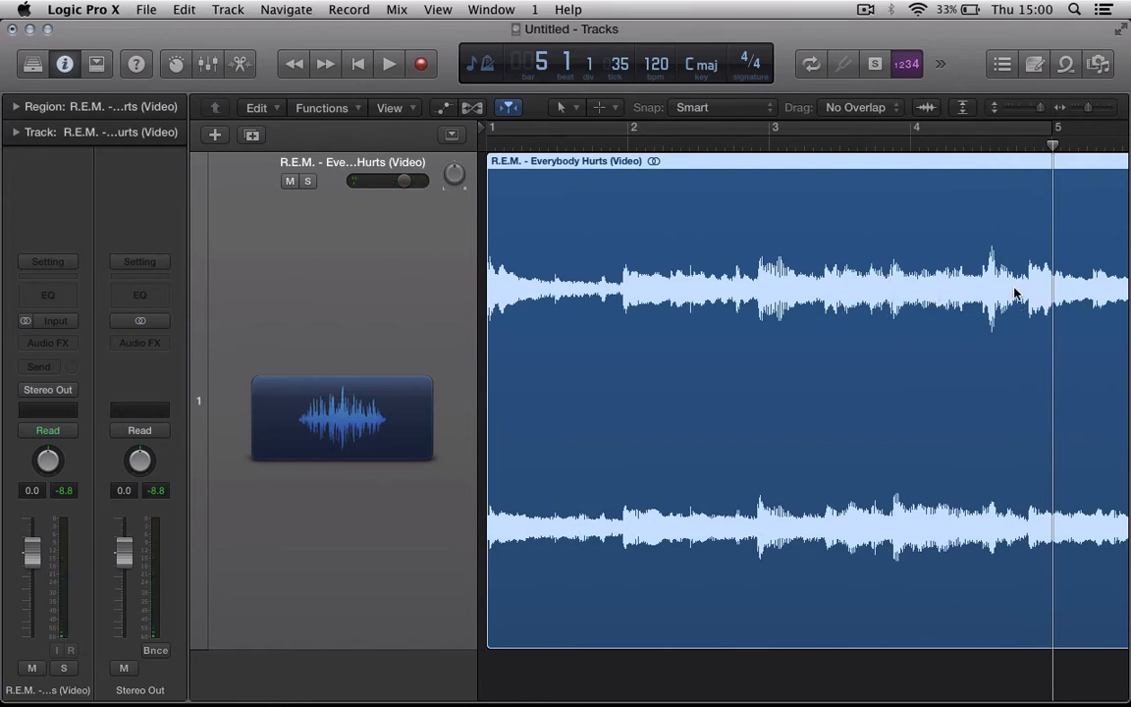
Place the playhead at 4 4 2 61, just before the attack of the note nearest bar 5
{"action": "scroll", "coordinate": [1015, 292], "scroll_direction": "right", "scroll_amount": 10}
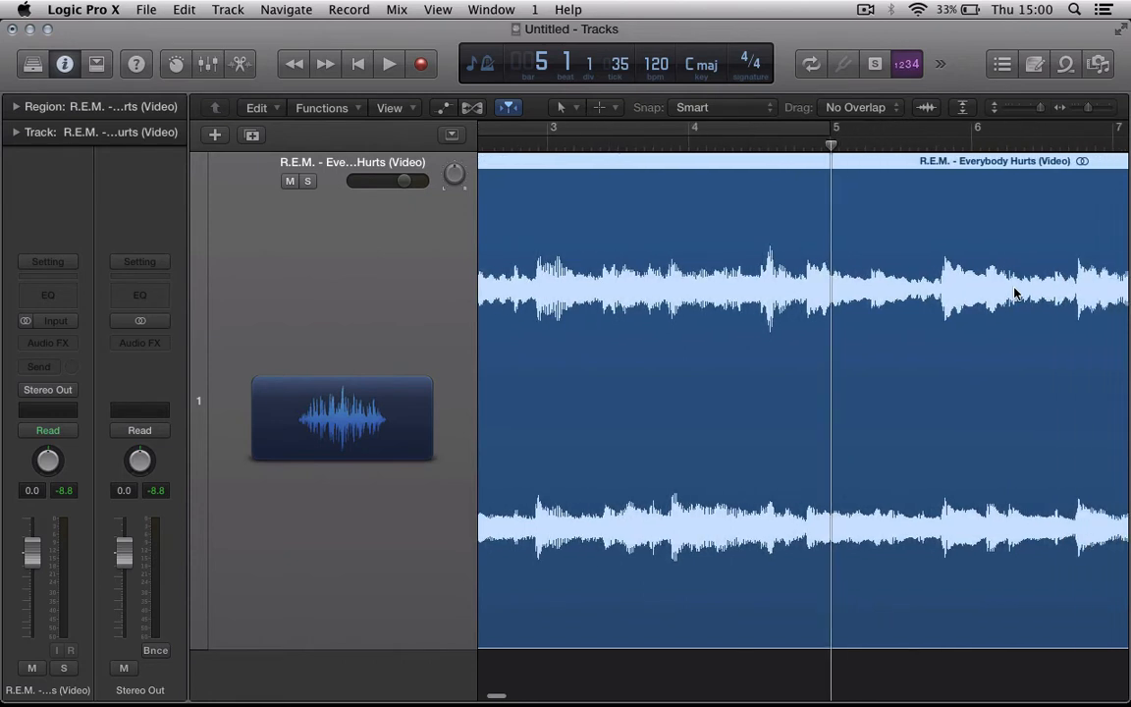
{"action": "left_click", "coordinate": [803, 148]}
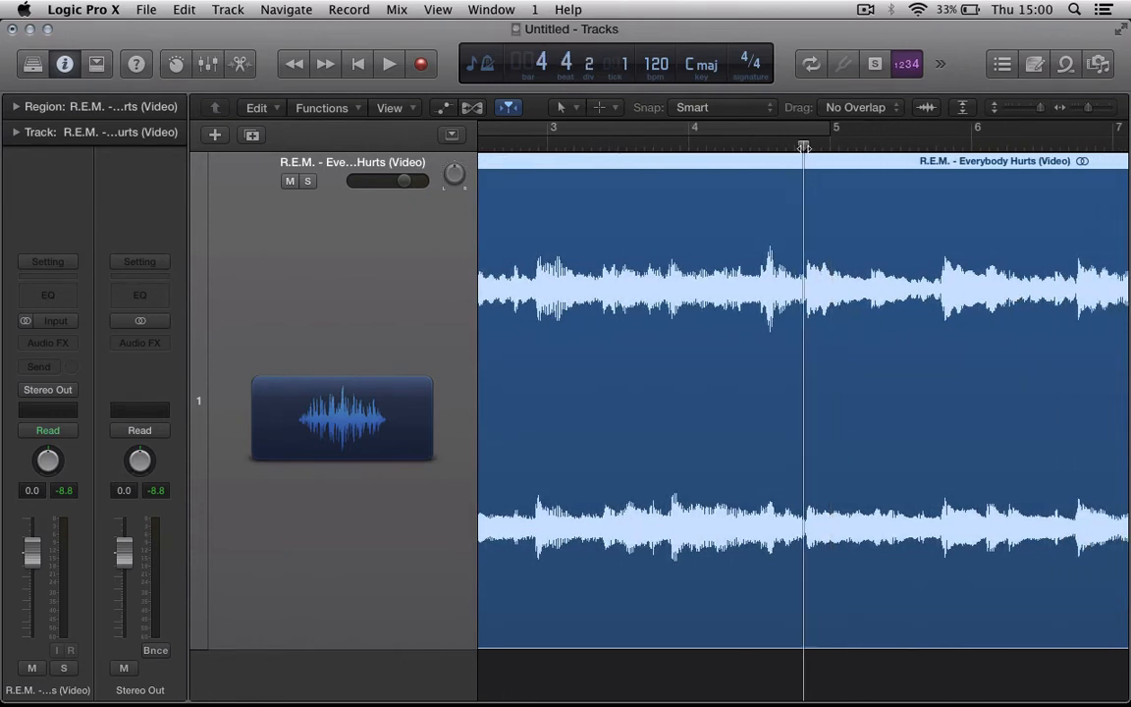
{"action": "key", "text": "super+Right"}
{"action": "key", "text": "super+Right"}
{"action": "key", "text": "super+Right"}
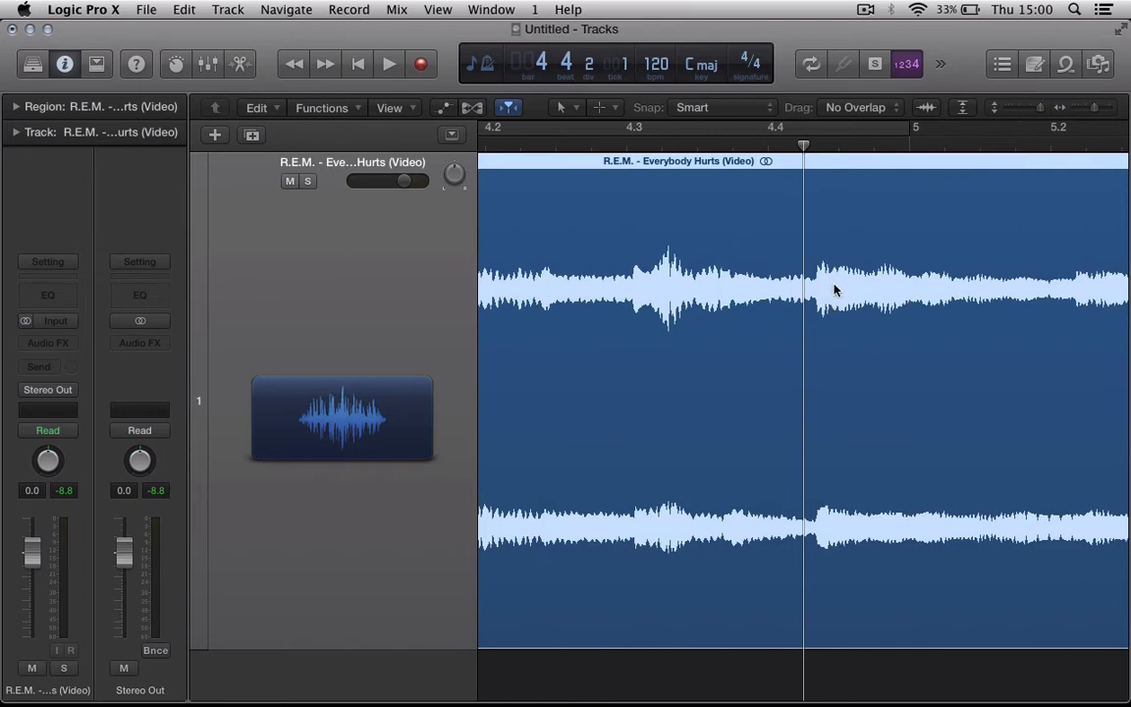
{"action": "scroll", "coordinate": [835, 290], "scroll_direction": "right", "scroll_amount": 3}
{"action": "key", "text": "super+Right"}
{"action": "key", "text": "super+Right"}
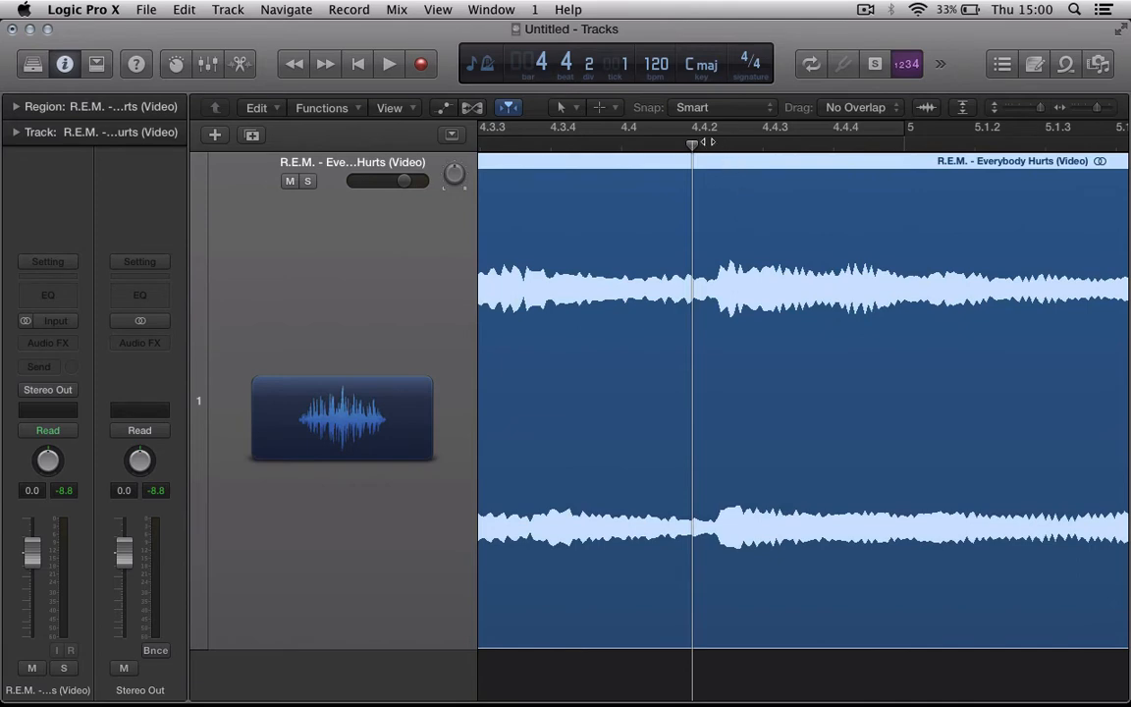
{"action": "left_click_drag", "start_coordinate": [706, 142], "coordinate": [709, 145]}
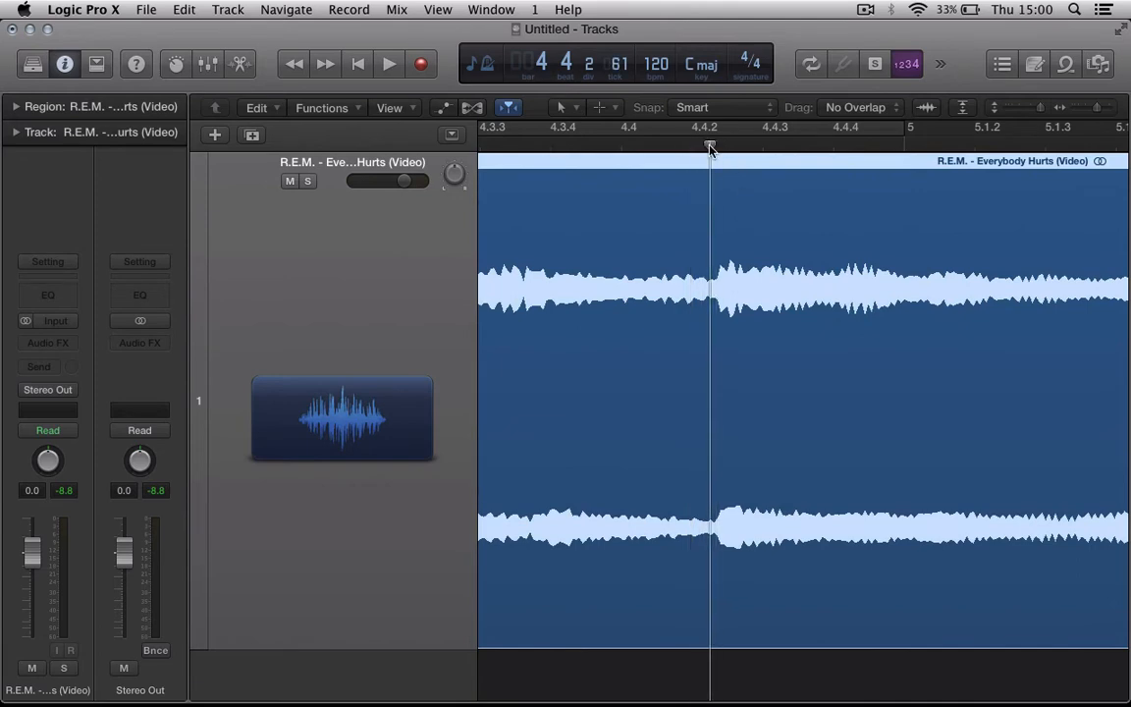
Refine the playhead to 4 4 2 74, where the waveform of the note before bar 5 begins to rise
{"action": "key", "text": "super+Right"}
{"action": "key", "text": "super+Right"}
{"action": "key", "text": "super+Right"}
{"action": "left_click_drag", "start_coordinate": [707, 143], "coordinate": [733, 145]}
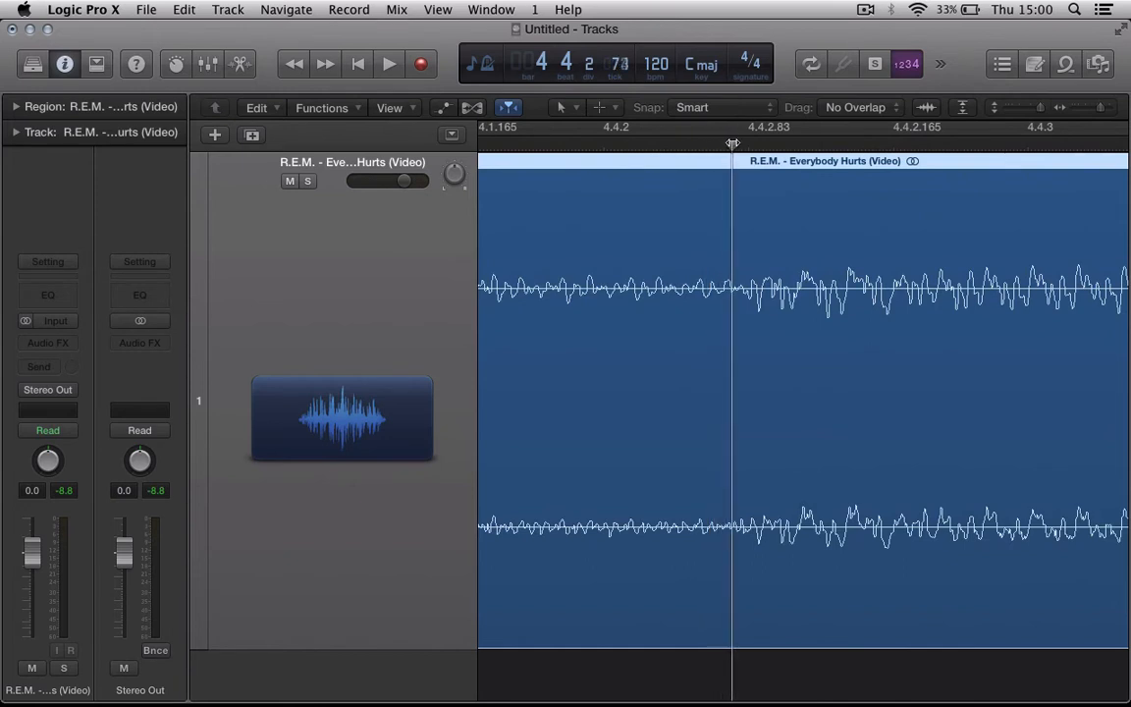
{"action": "key", "text": "super+Right"}
{"action": "key", "text": "super+Right"}
{"action": "key", "text": "super+Right"}
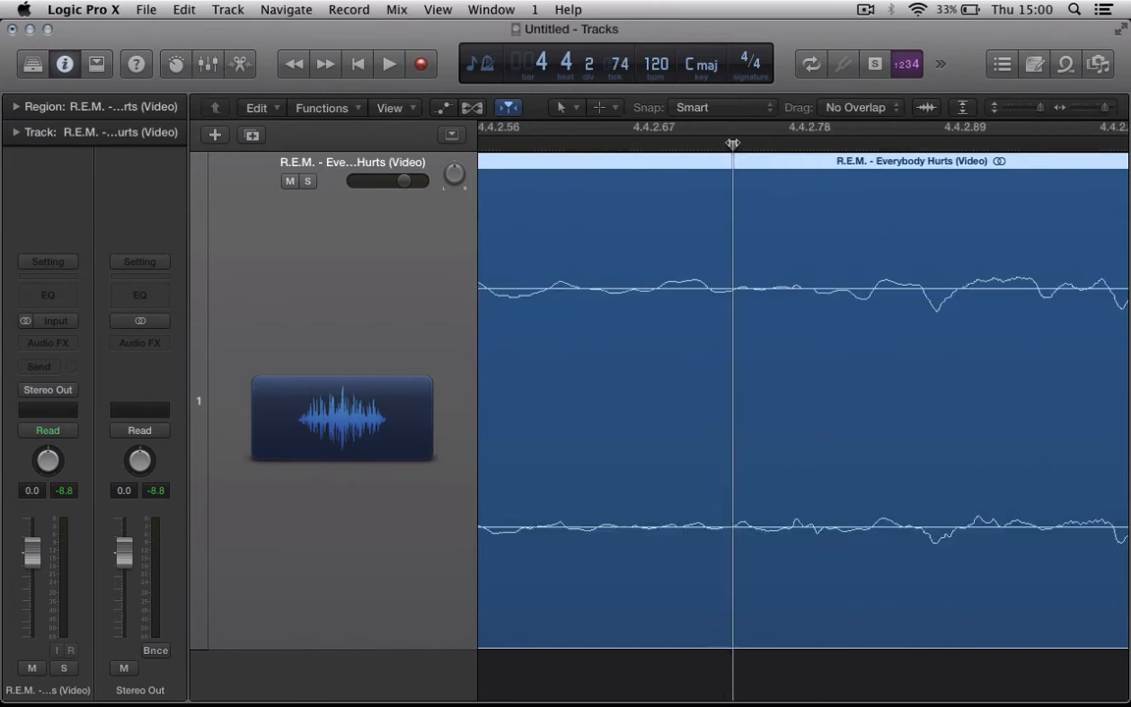
Refine the playhead to the waveform's zero crossing at 4 4 2 75, just before the note attack
{"action": "left_click_drag", "start_coordinate": [733, 144], "coordinate": [755, 144]}
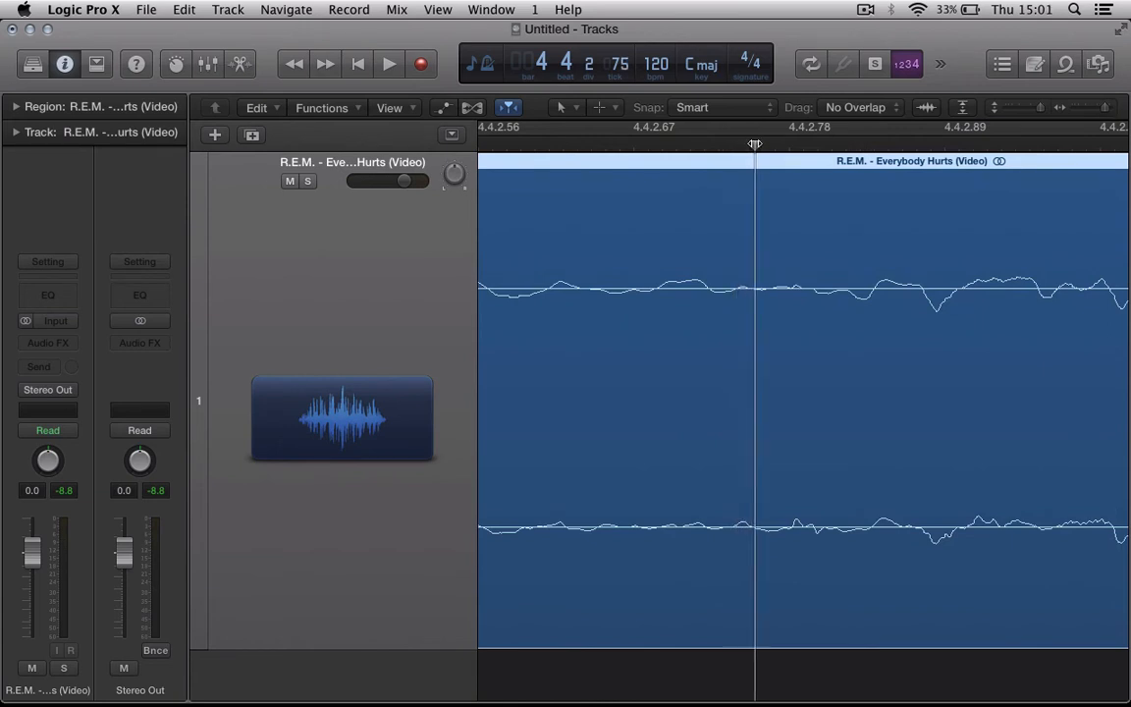
{"action": "key", "text": "super+Right"}
{"action": "key", "text": "super+Right"}
{"action": "key", "text": "super+Right"}
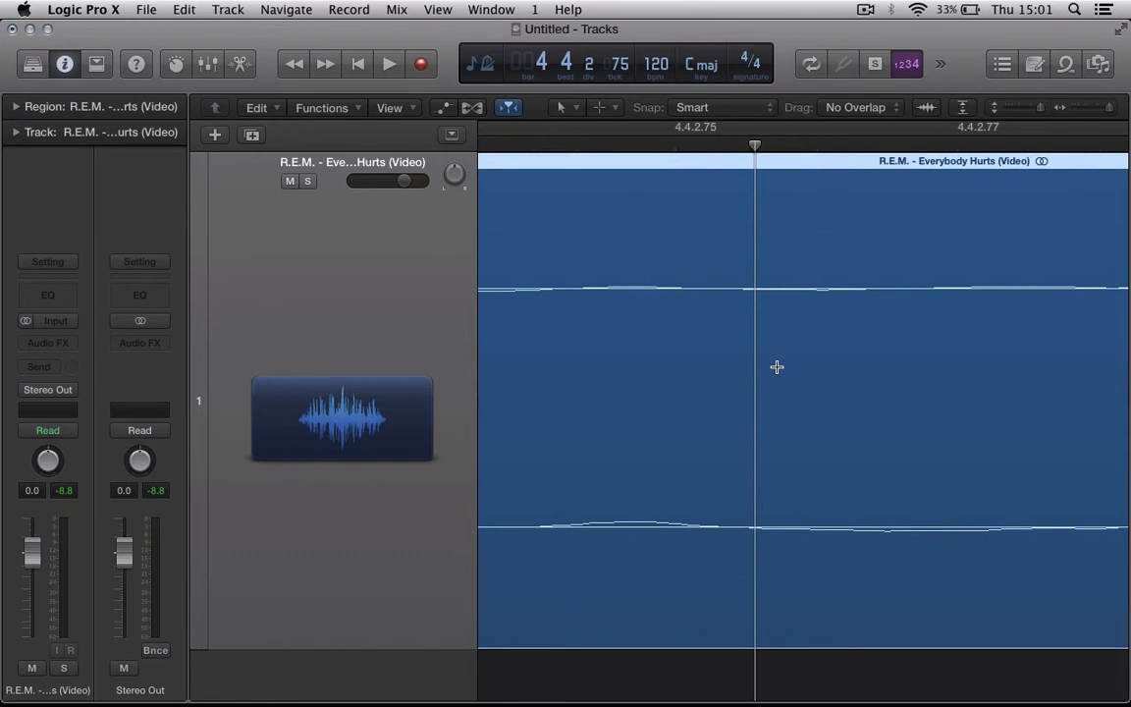
{"action": "left_click_drag", "start_coordinate": [754, 145], "coordinate": [734, 148]}
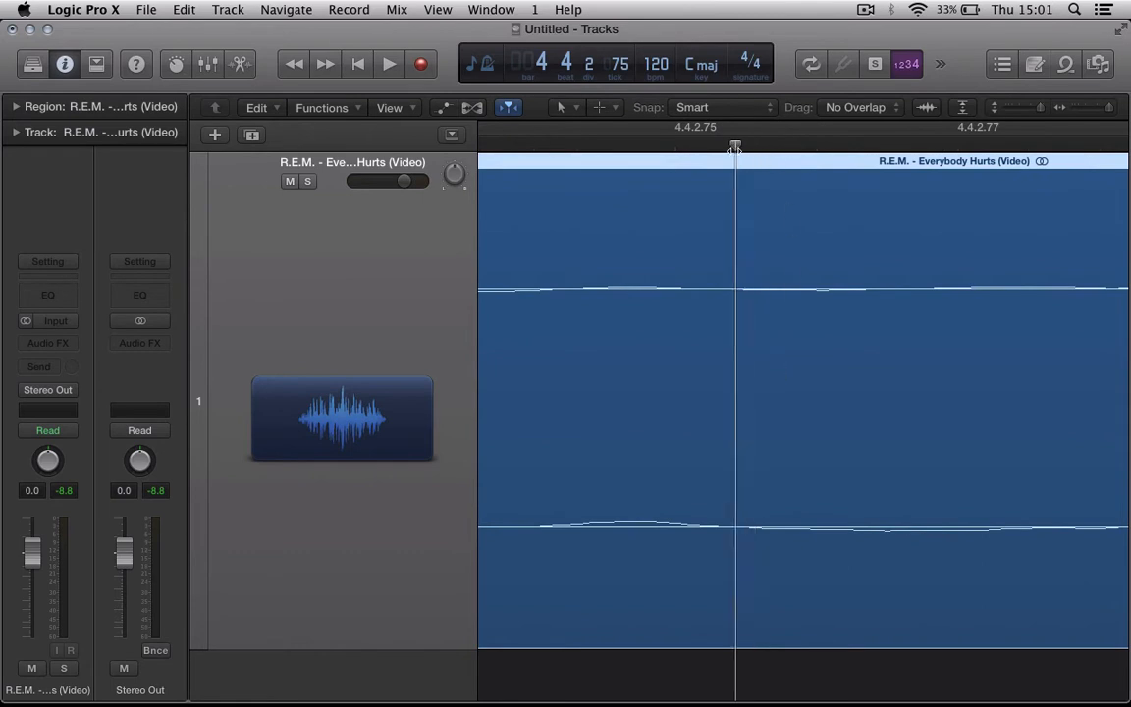
Split the Everybody Hurts region with the Scissors tool slightly after the playhead, just before 4 4 3
{"action": "key", "text": "super+Left"}
{"action": "key", "text": "super+Left"}
{"action": "key", "text": "super+Left"}
{"action": "key", "text": "super+Left"}
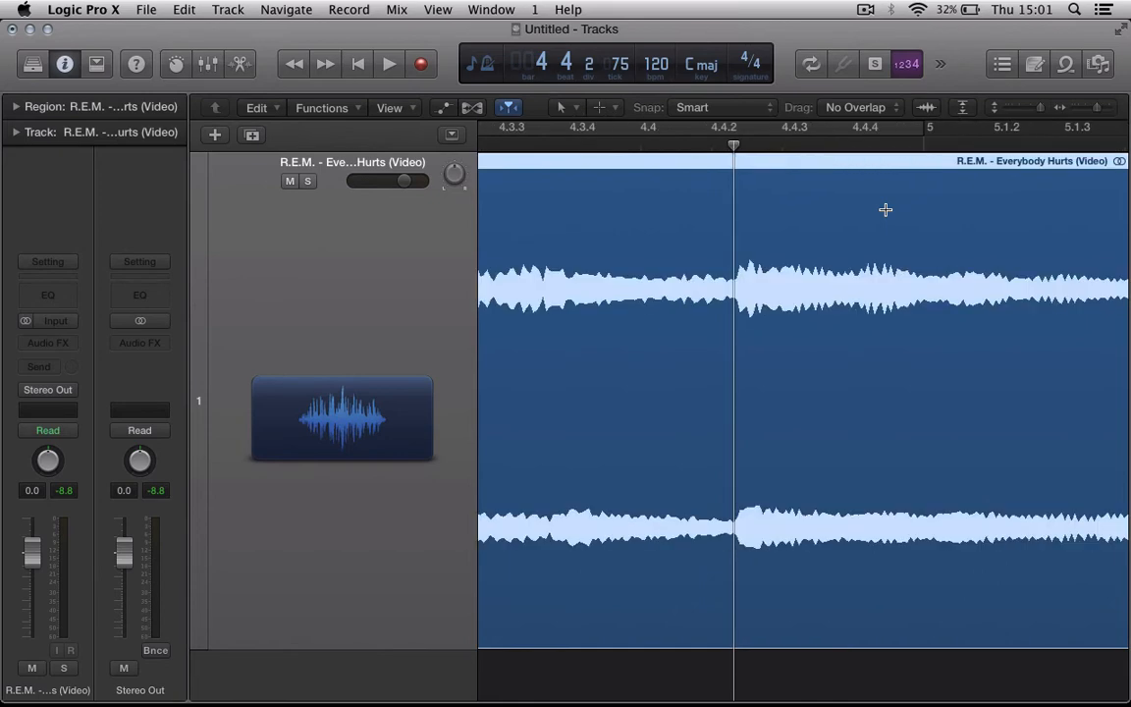
{"action": "key", "text": "t"}
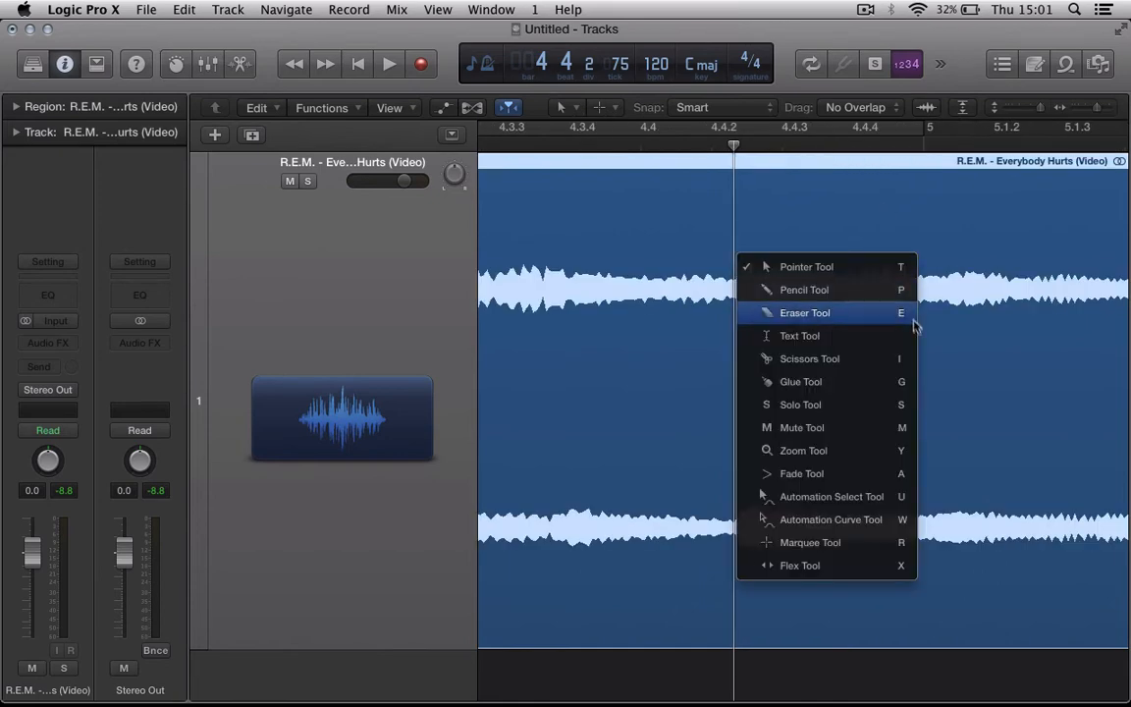
{"action": "left_click", "coordinate": [835, 362]}
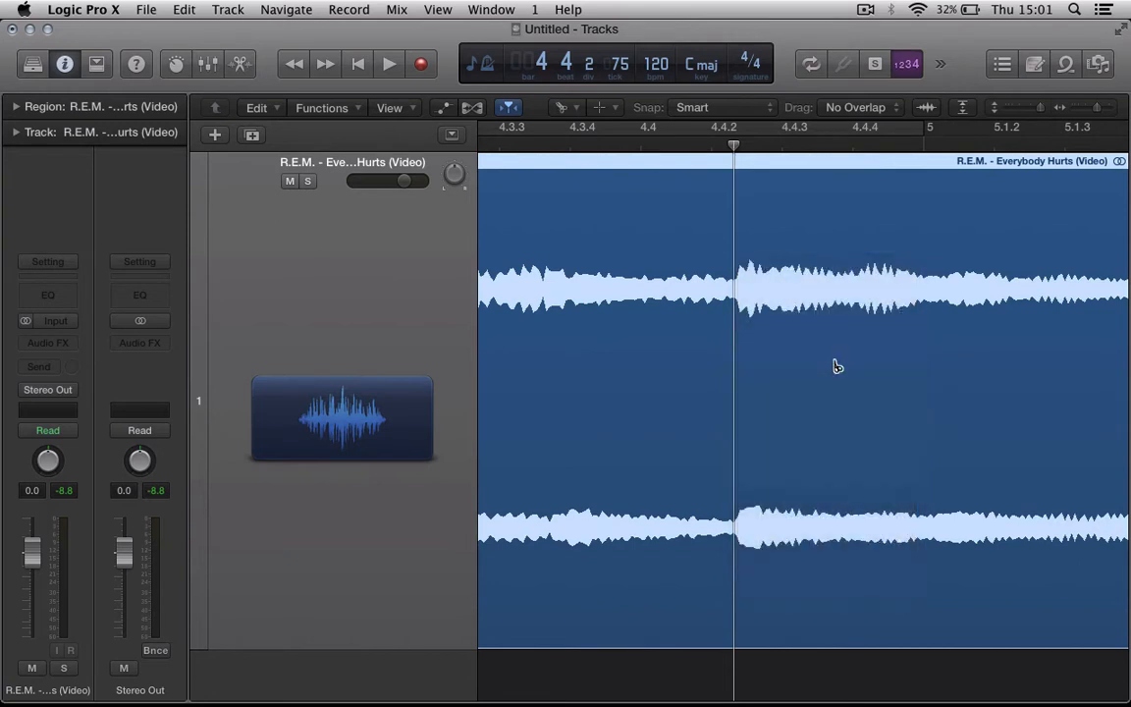
{"action": "left_click", "coordinate": [751, 222]}
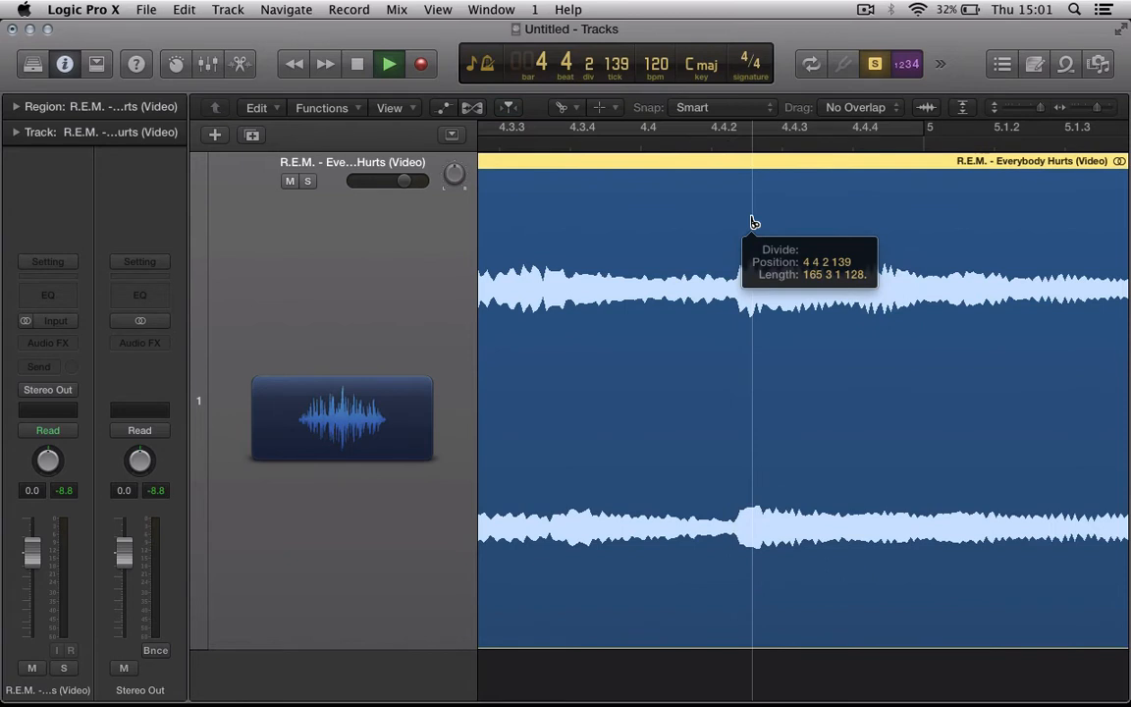
{"action": "left_click_drag", "start_coordinate": [751, 221], "coordinate": [765, 224]}
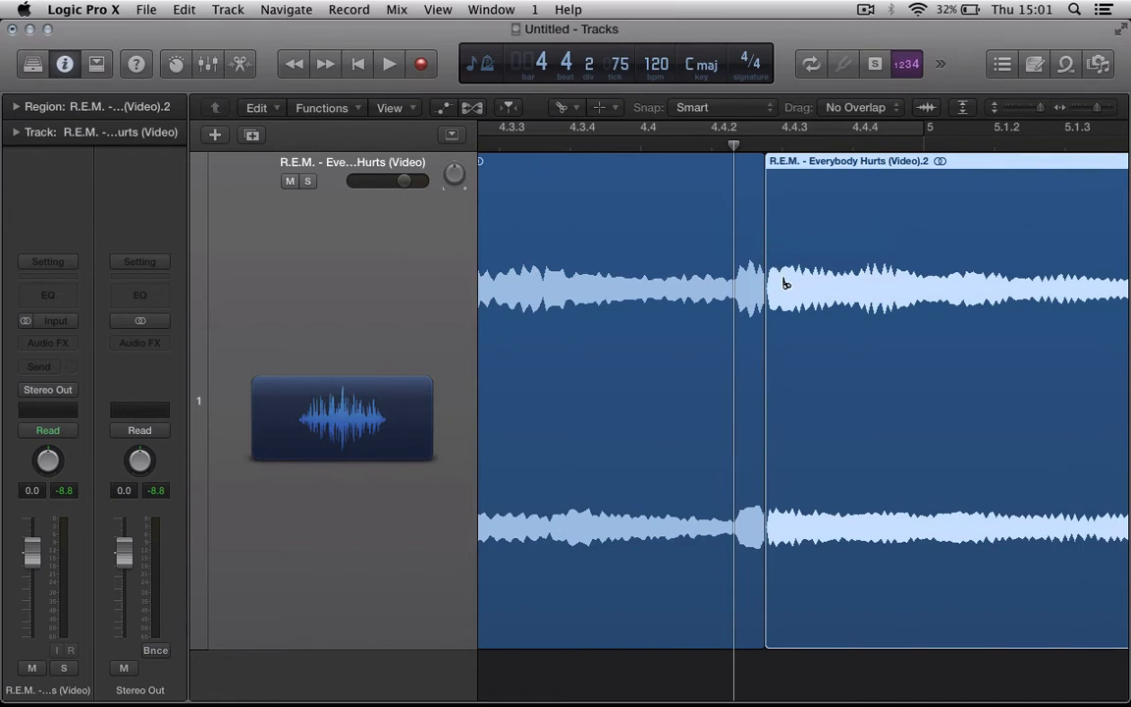
Return to the Pointer tool and delete the split-off remainder of the song after the cut
{"action": "key", "text": "t"}
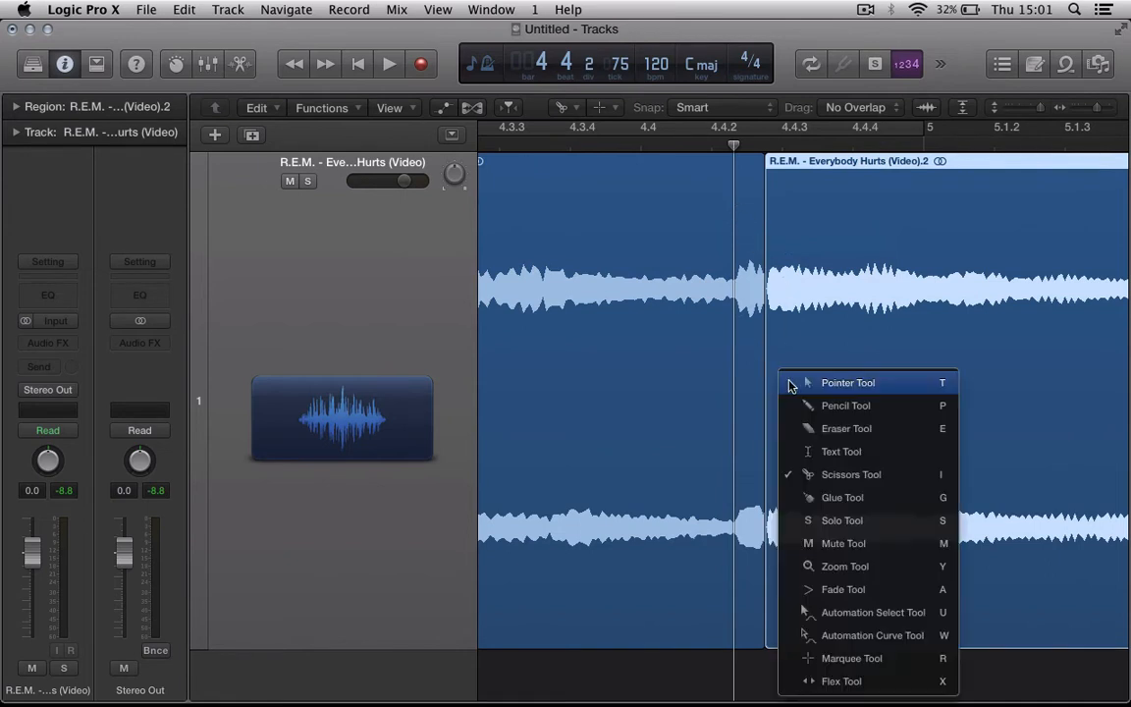
{"action": "left_click", "coordinate": [825, 383]}
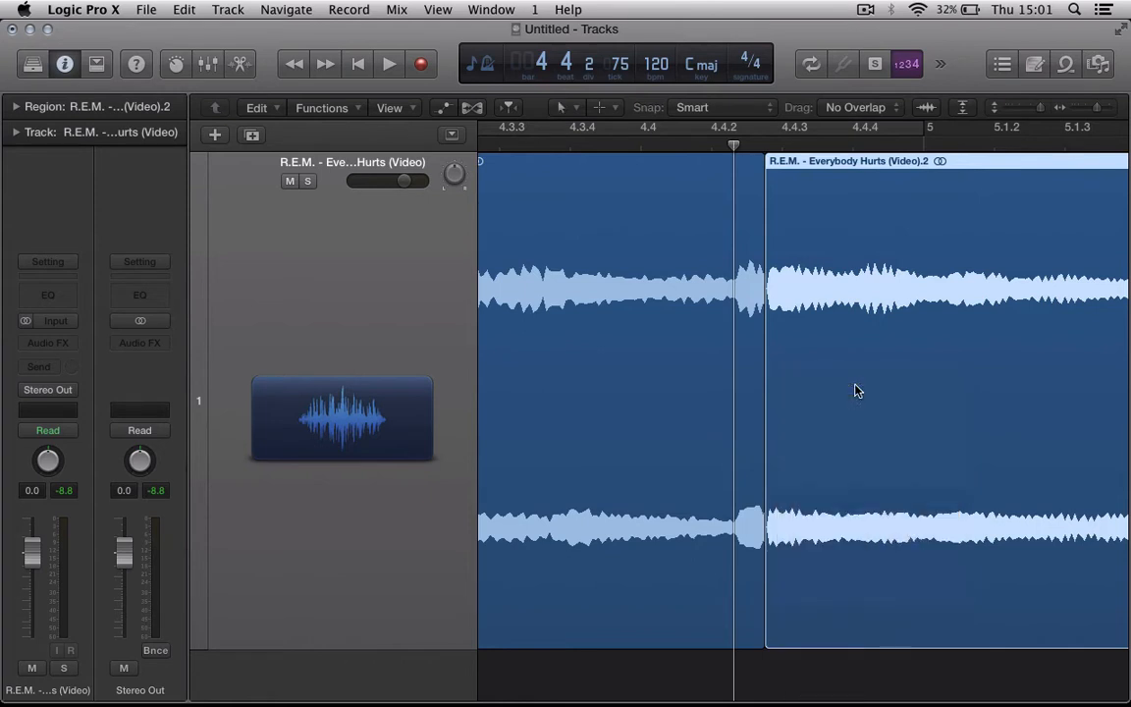
{"action": "key", "text": "Delete"}
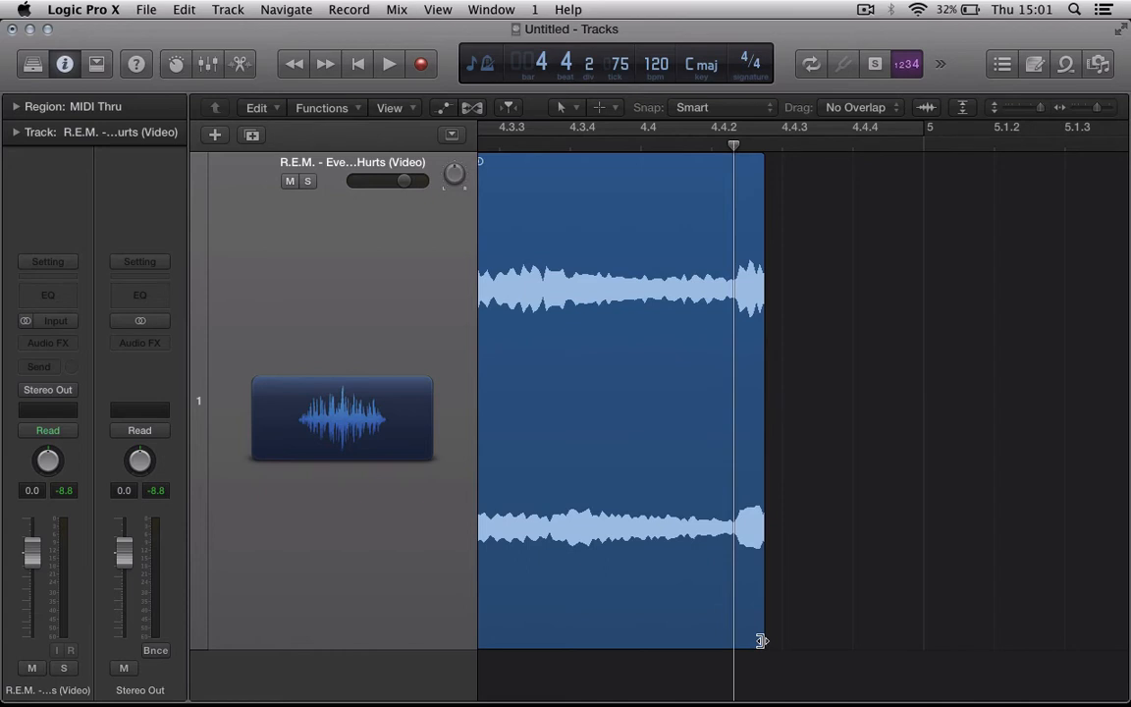
Shorten the remaining region's end back close to the playhead at 4 4 2 75
{"action": "left_click_drag", "start_coordinate": [761, 641], "coordinate": [737, 644]}
{"action": "key", "text": "super+Right"}
{"action": "key", "text": "super+Right"}
{"action": "key", "text": "super+Right"}
{"action": "key", "text": "super+Right"}
{"action": "key", "text": "super+Right"}
{"action": "key", "text": "super+Right"}
{"action": "key", "text": "super+Right"}
{"action": "key", "text": "super+Right"}
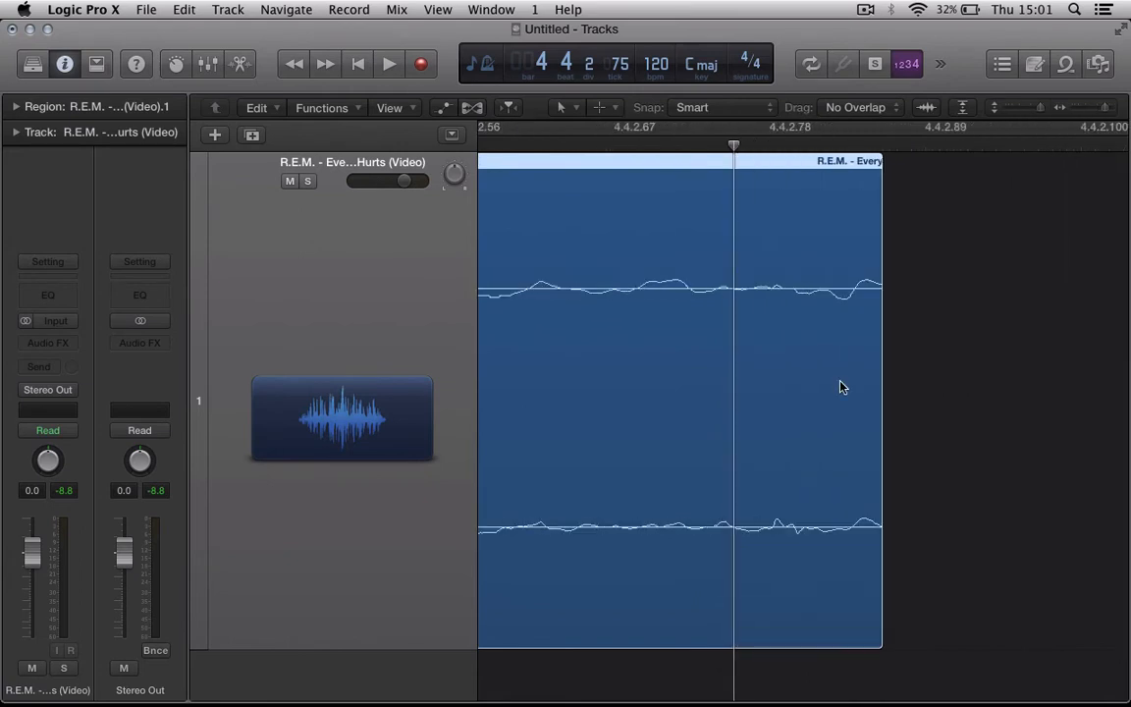
{"action": "left_click_drag", "start_coordinate": [879, 634], "coordinate": [731, 628]}
Fine-trim the region's end at maximum detail until its edge sits exactly on the playhead
{"action": "key", "text": "super+Right"}
{"action": "key", "text": "super+Right"}
{"action": "key", "text": "super+Right"}
{"action": "key", "text": "super+Right"}
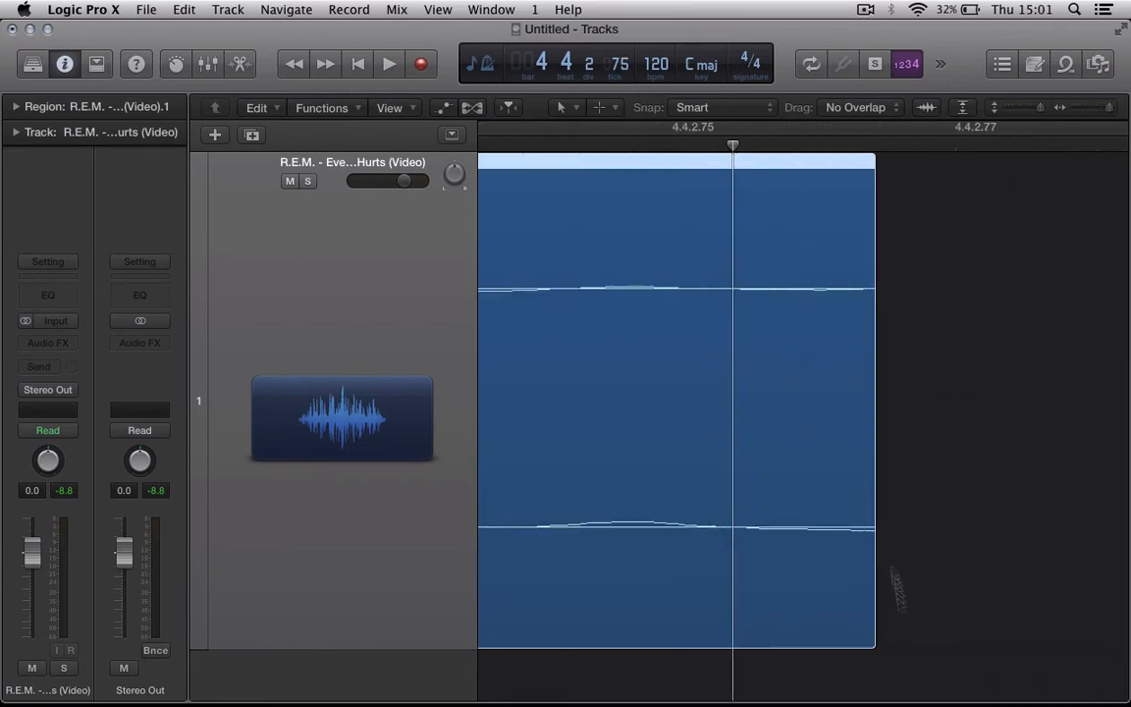
{"action": "left_click_drag", "start_coordinate": [870, 640], "coordinate": [726, 626]}
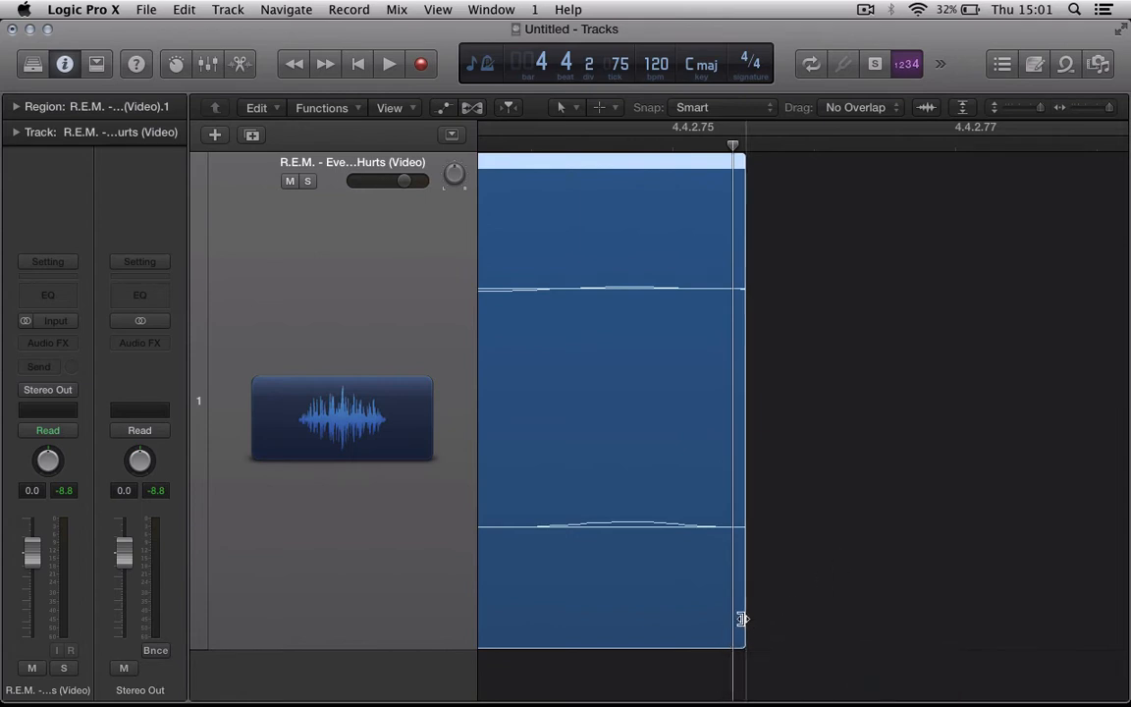
{"action": "left_click", "coordinate": [742, 618]}
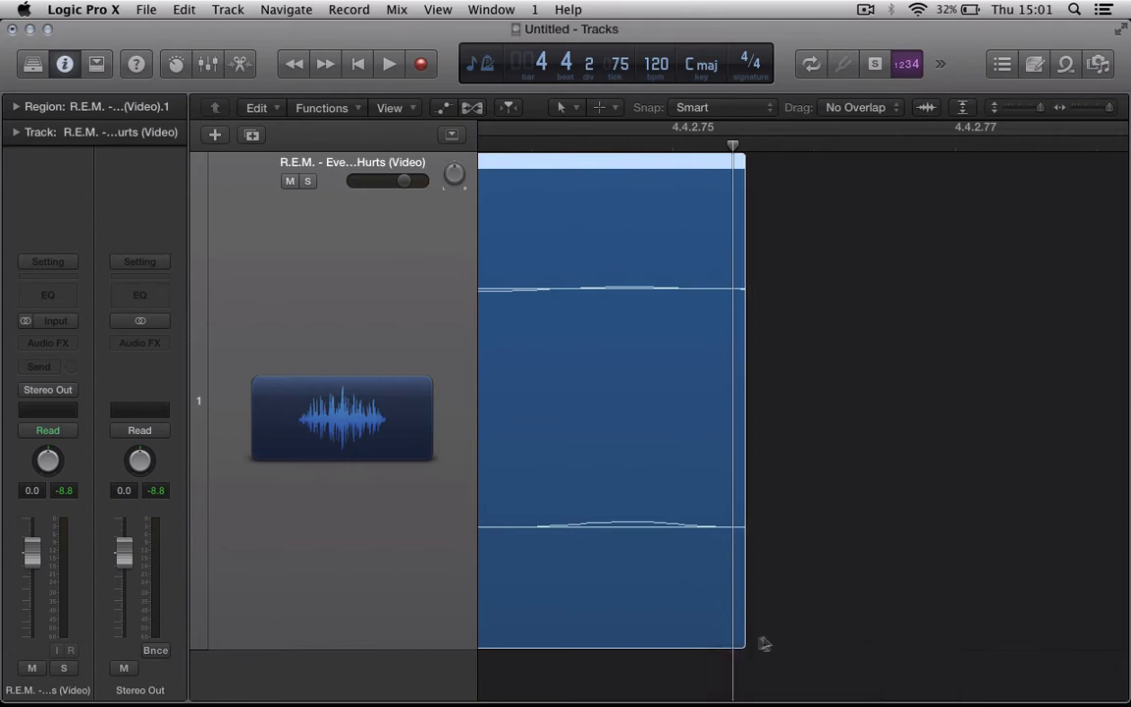
{"action": "left_click_drag", "start_coordinate": [740, 639], "coordinate": [721, 637]}
Turn on the cycle range from bar 1 to bar 5 and play the trimmed region as a loop
{"action": "key", "text": "super+Left"}
{"action": "key", "text": "super+Left"}
{"action": "key", "text": "super+Left"}
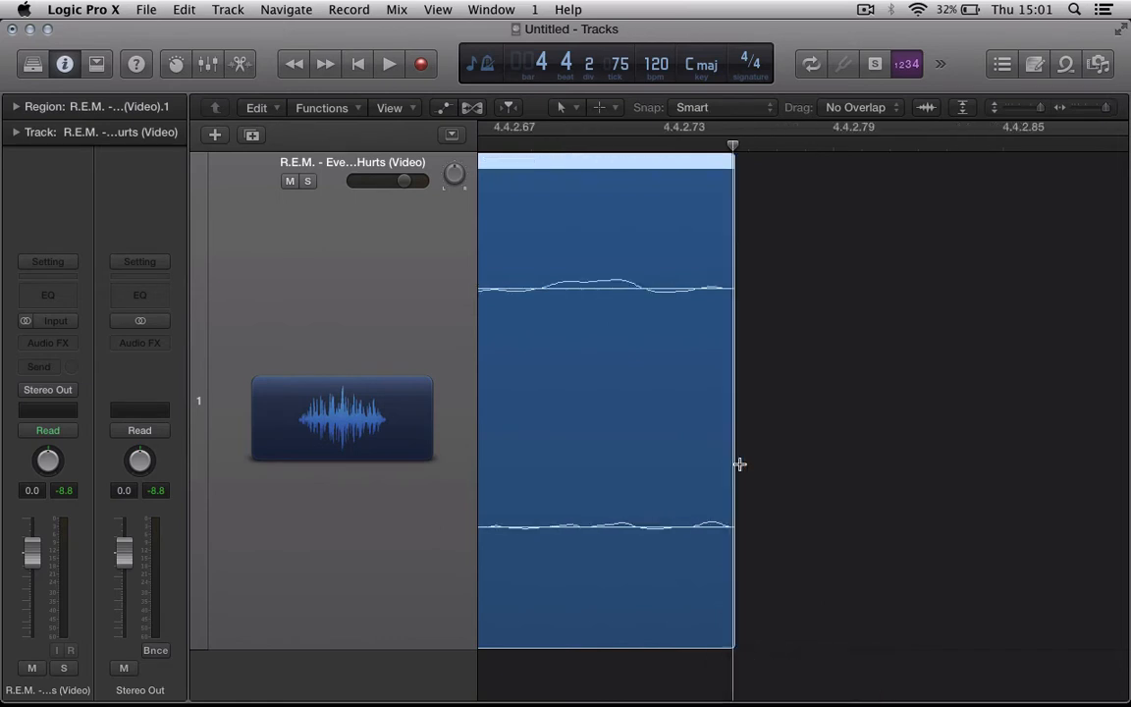
{"action": "key", "text": "super+Left"}
{"action": "key", "text": "super+Left"}
{"action": "key", "text": "super+Left"}
{"action": "key", "text": "super+Left"}
{"action": "key", "text": "super+Left"}
{"action": "key", "text": "super+Left"}
{"action": "key", "text": "super+Left"}
{"action": "key", "text": "super+Left"}
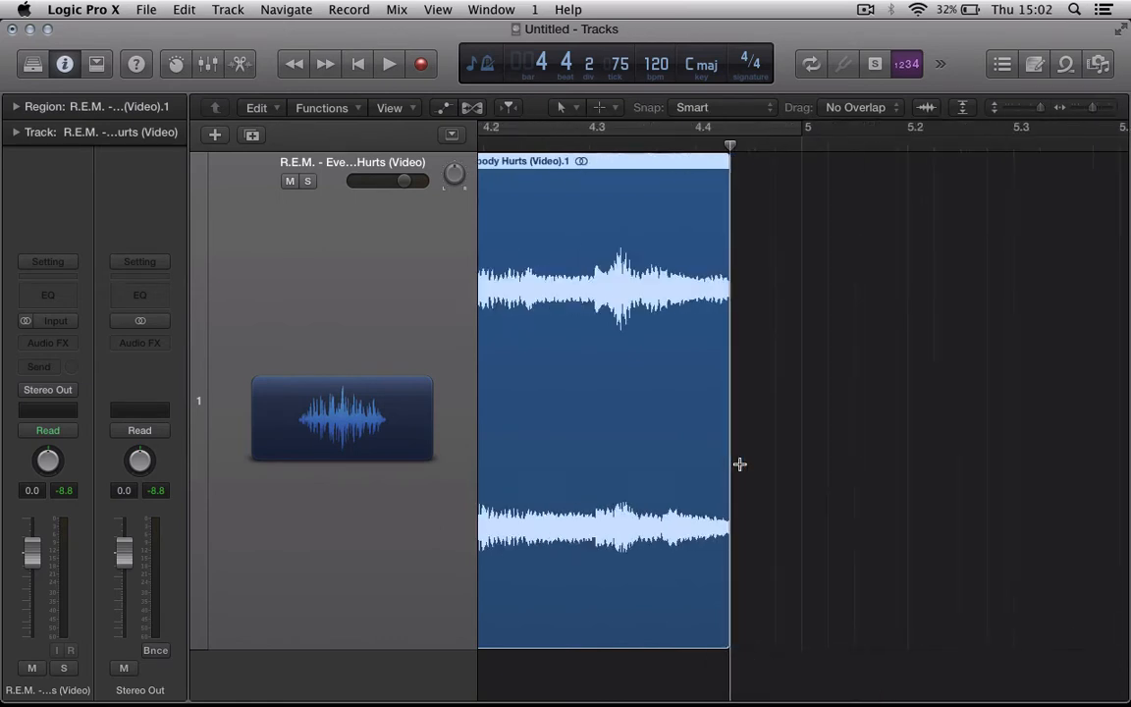
{"action": "key", "text": "super+Left"}
{"action": "key", "text": "super+Left"}
{"action": "key", "text": "super+Left"}
{"action": "key", "text": "super+Left"}
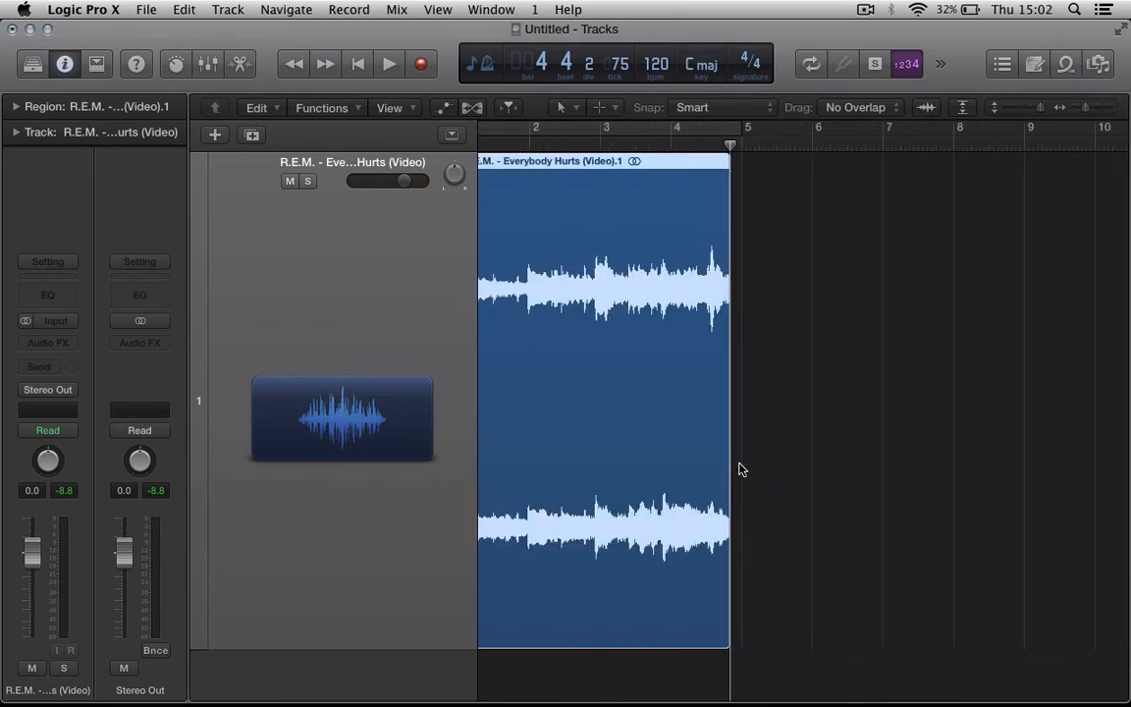
{"action": "scroll", "coordinate": [740, 470], "scroll_direction": "left", "scroll_amount": 3}
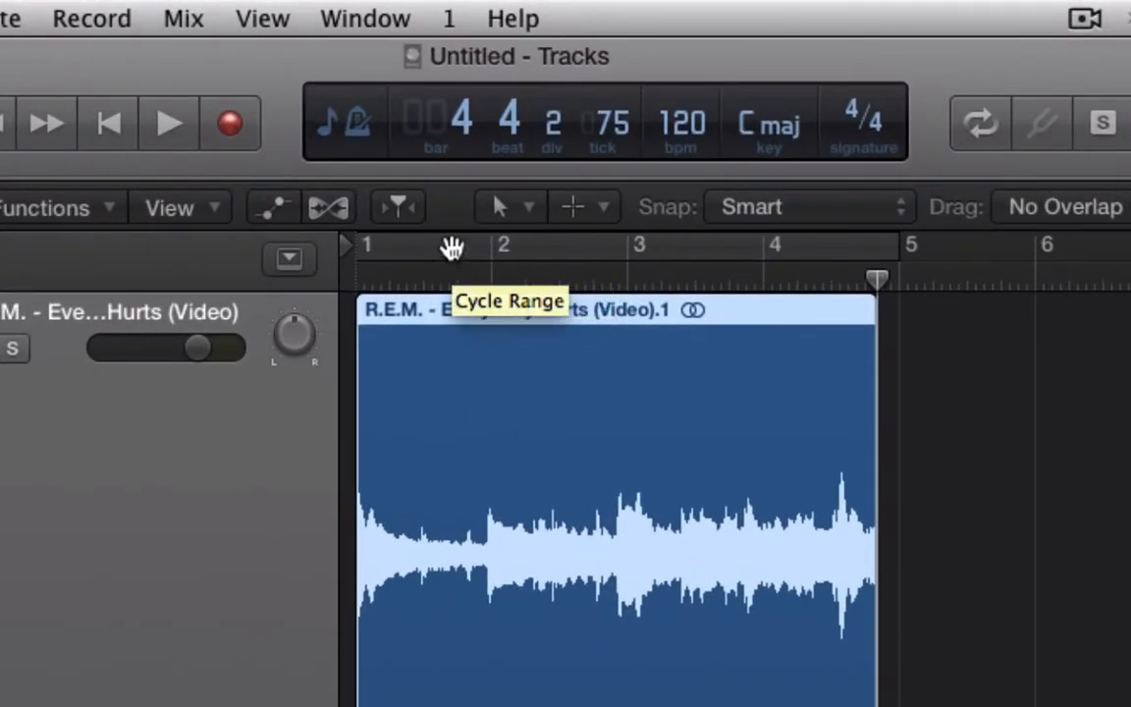
{"action": "left_click", "coordinate": [457, 248]}
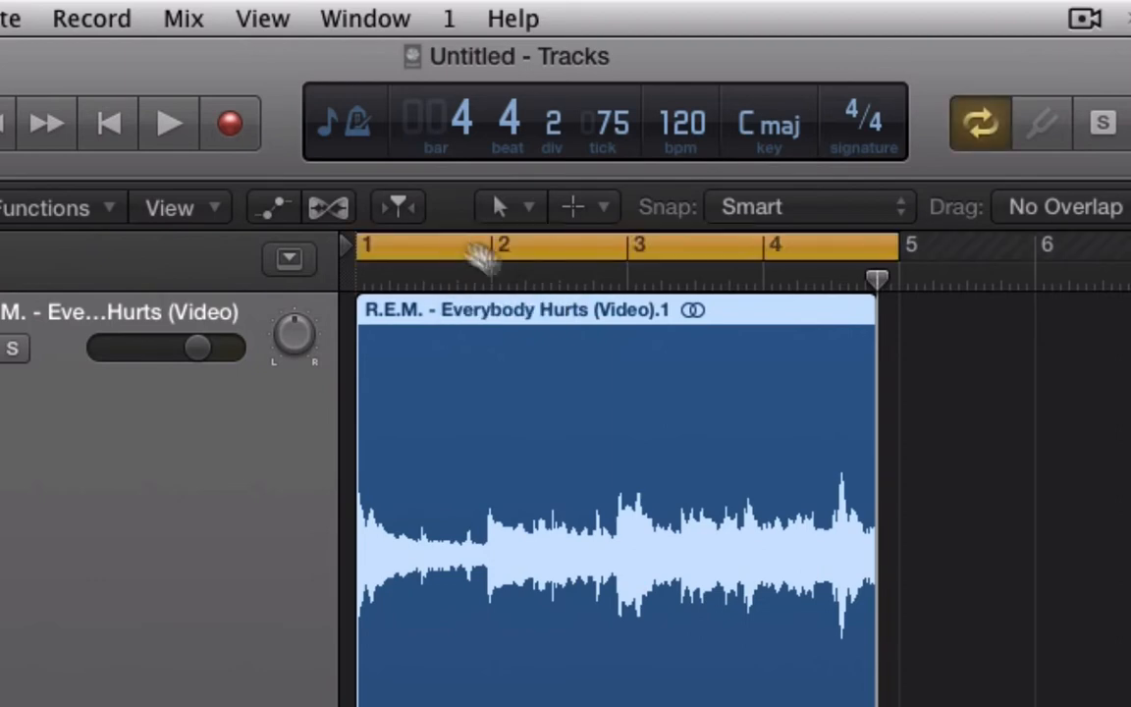
{"action": "key", "text": "space"}
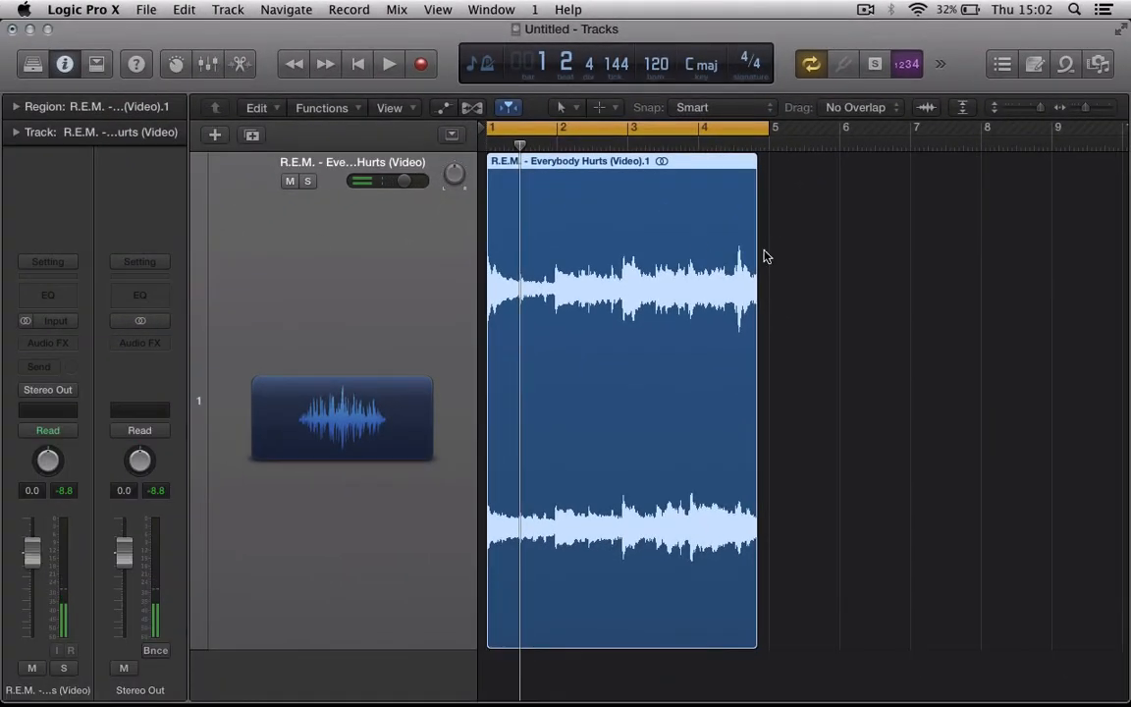
Place the playhead at 4 4 3 1 and at 4 4 4 1 to examine the gap between the region's end and bar 5
{"action": "mouse_move", "coordinate": [755, 145]}
{"action": "left_mouse_down"}
{"action": "mouse_move", "coordinate": [725, 145]}
{"action": "mouse_move", "coordinate": [761, 146]}
{"action": "left_mouse_up"}
{"action": "scroll", "coordinate": [762, 145], "scroll_direction": "up", "scroll_amount": 3}
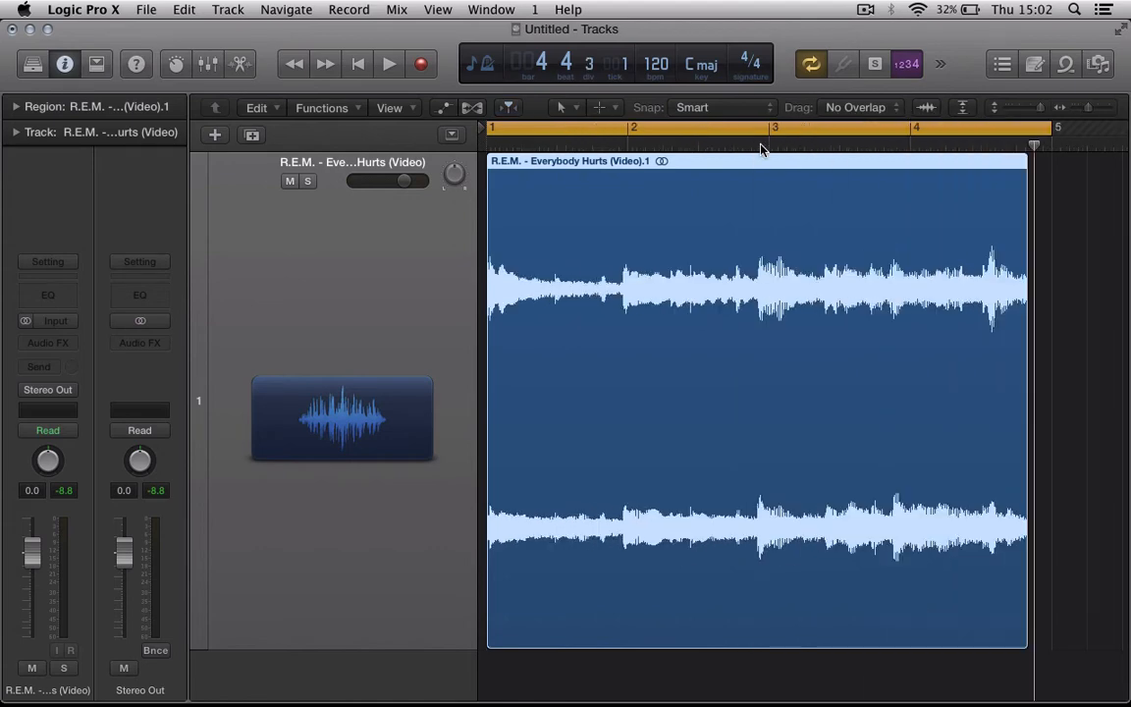
{"action": "scroll", "coordinate": [762, 148], "scroll_direction": "right", "scroll_amount": 3}
{"action": "scroll", "coordinate": [762, 148], "scroll_direction": "up", "scroll_amount": 3}
{"action": "scroll", "coordinate": [762, 149], "scroll_direction": "right", "scroll_amount": 10}
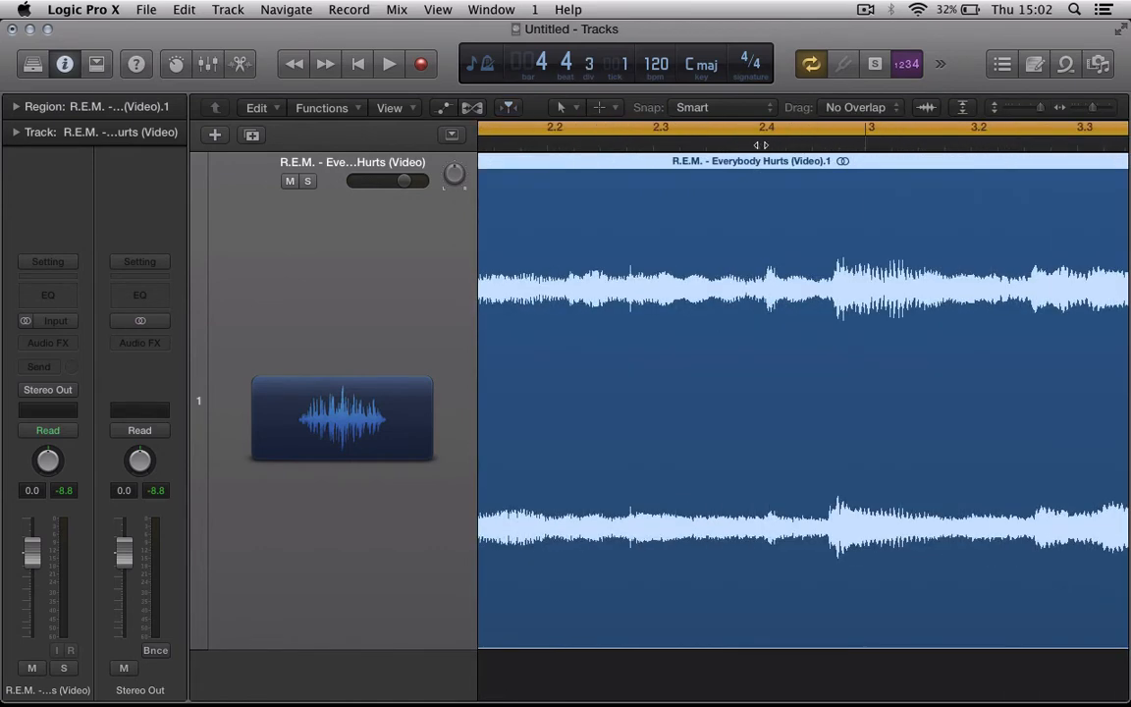
{"action": "left_click", "coordinate": [609, 142]}
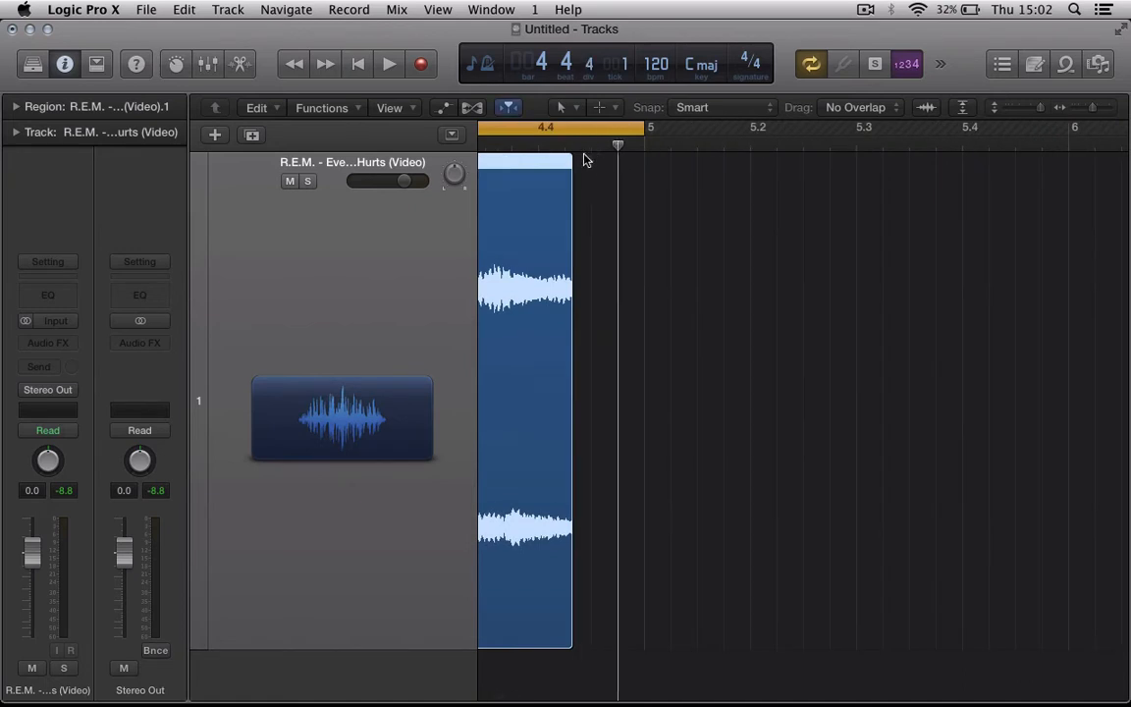
{"action": "key", "text": "super+Right"}
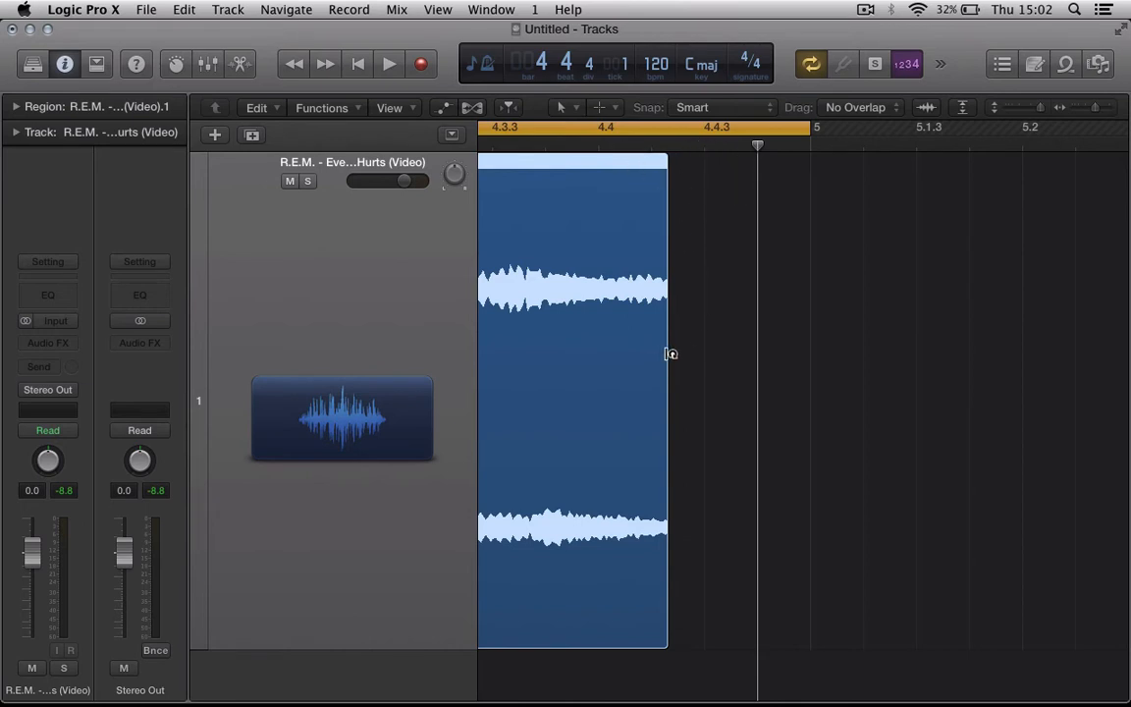
{"action": "left_click_drag", "start_coordinate": [670, 353], "coordinate": [647, 345]}
{"action": "scroll", "coordinate": [698, 223], "scroll_direction": "left", "scroll_amount": 5}
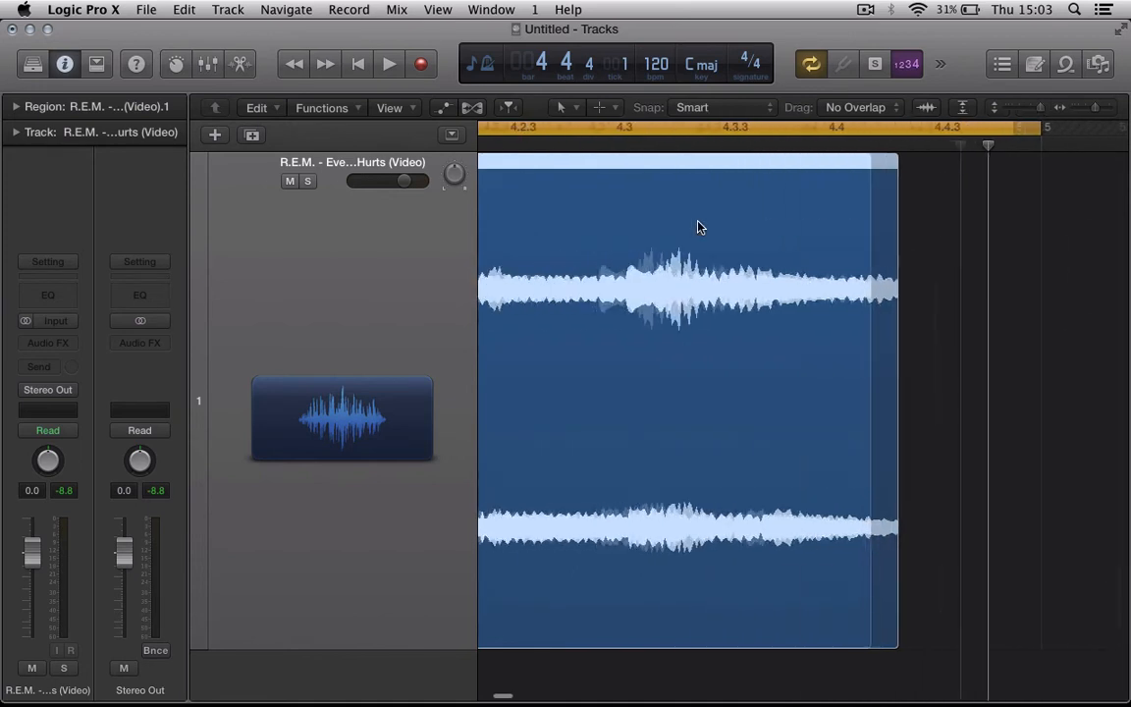
{"action": "scroll", "coordinate": [698, 224], "scroll_direction": "right", "scroll_amount": 7}
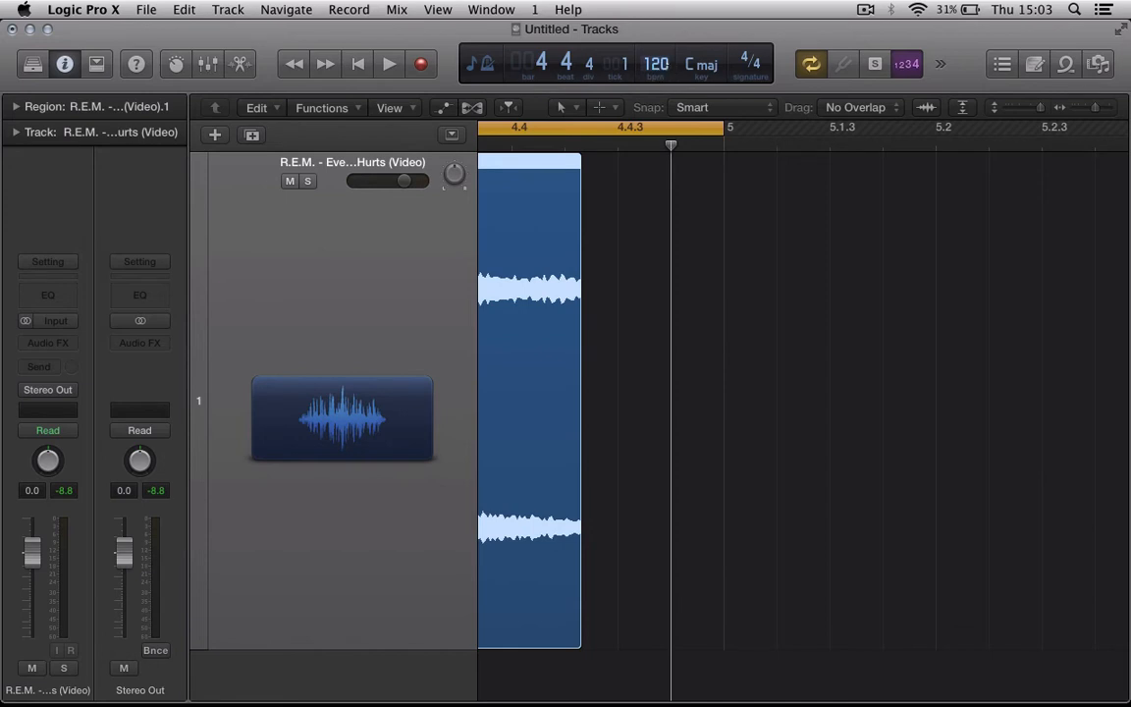
Set the project tempo to 122 bpm
{"action": "double_click", "coordinate": [661, 67]}
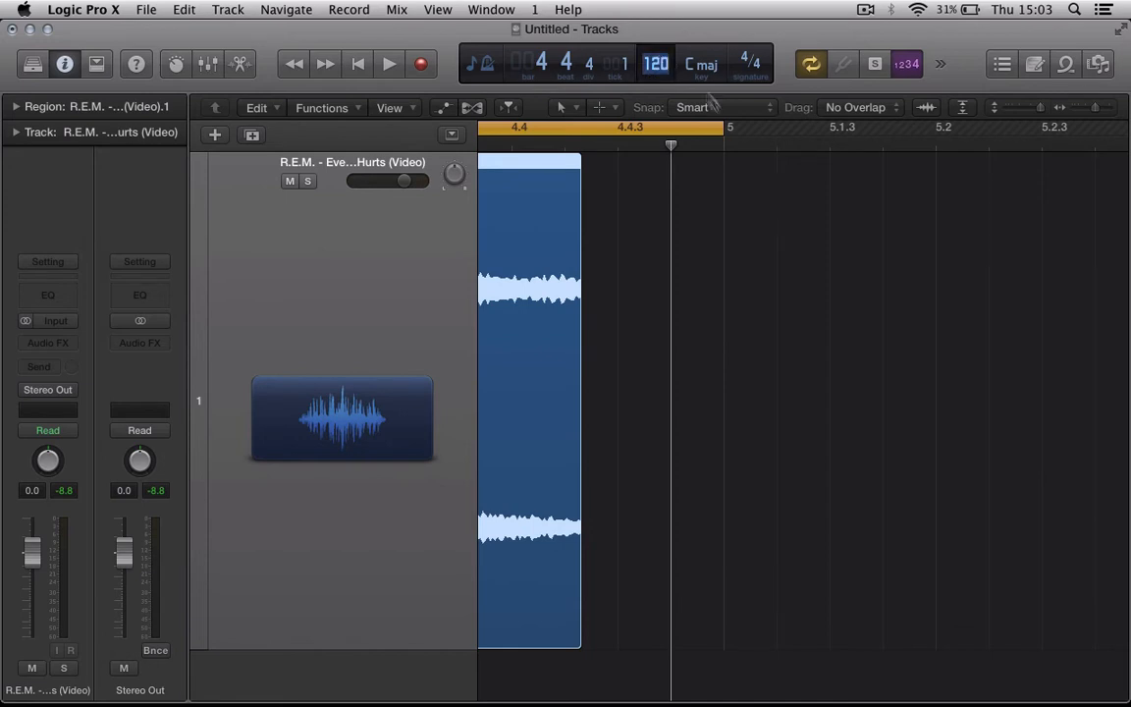
{"action": "type", "text": "122"}
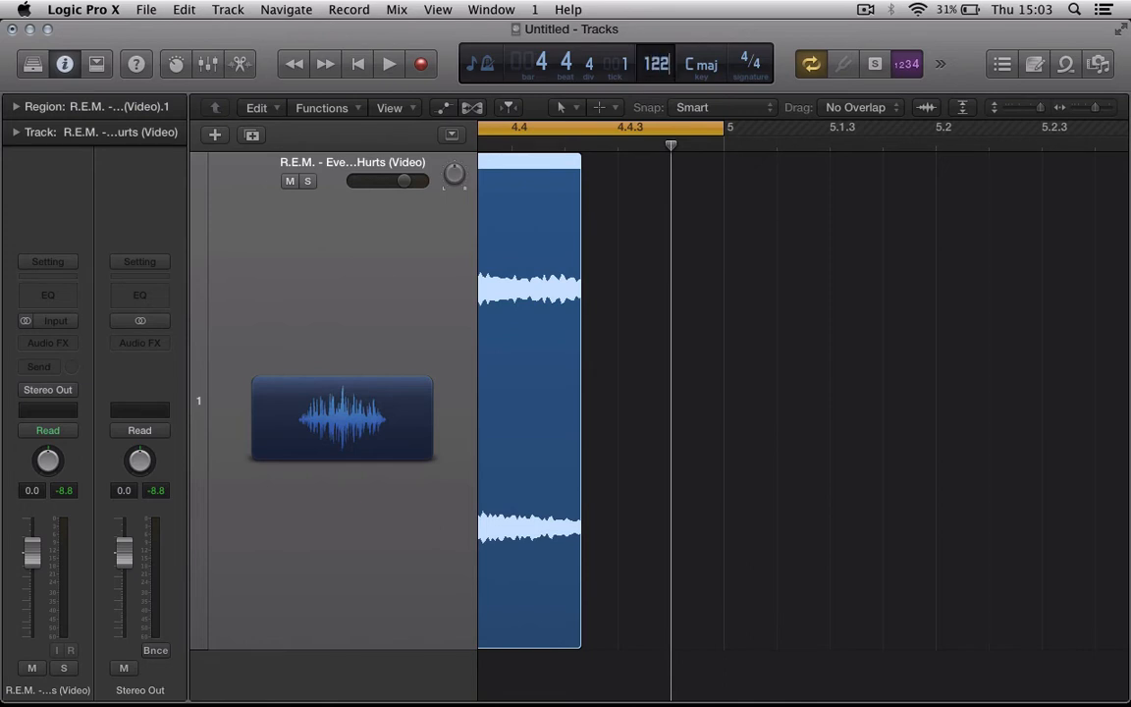
{"action": "key", "text": "Return"}
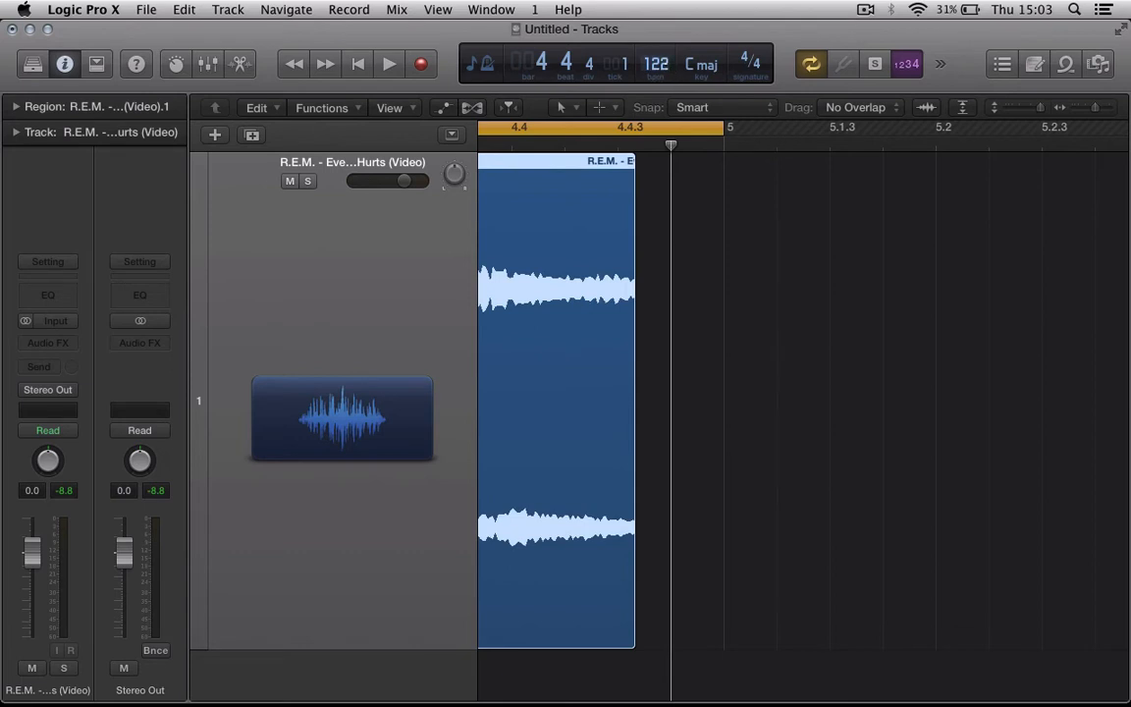
Raise the project tempo to 126 bpm to bring bar 5 close to the region's end, and deselect the region
{"action": "left_click_drag", "start_coordinate": [665, 57], "coordinate": [666, 47]}
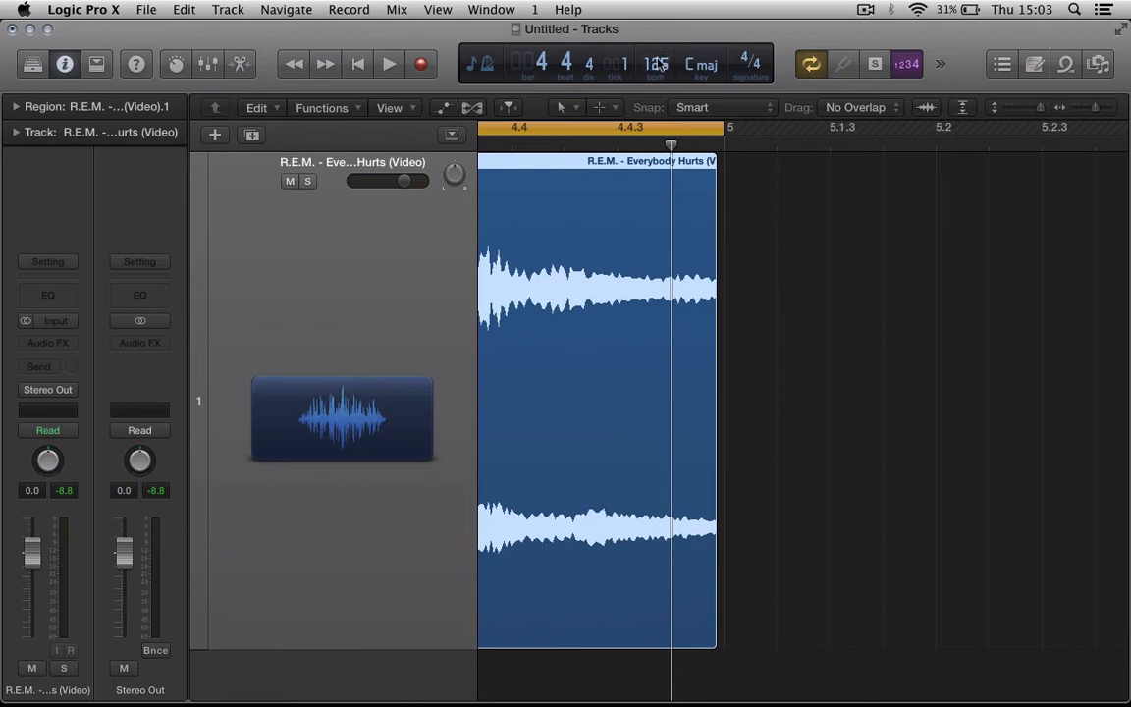
{"action": "left_click_drag", "start_coordinate": [667, 71], "coordinate": [669, 65]}
{"action": "left_click_drag", "start_coordinate": [667, 48], "coordinate": [667, 51]}
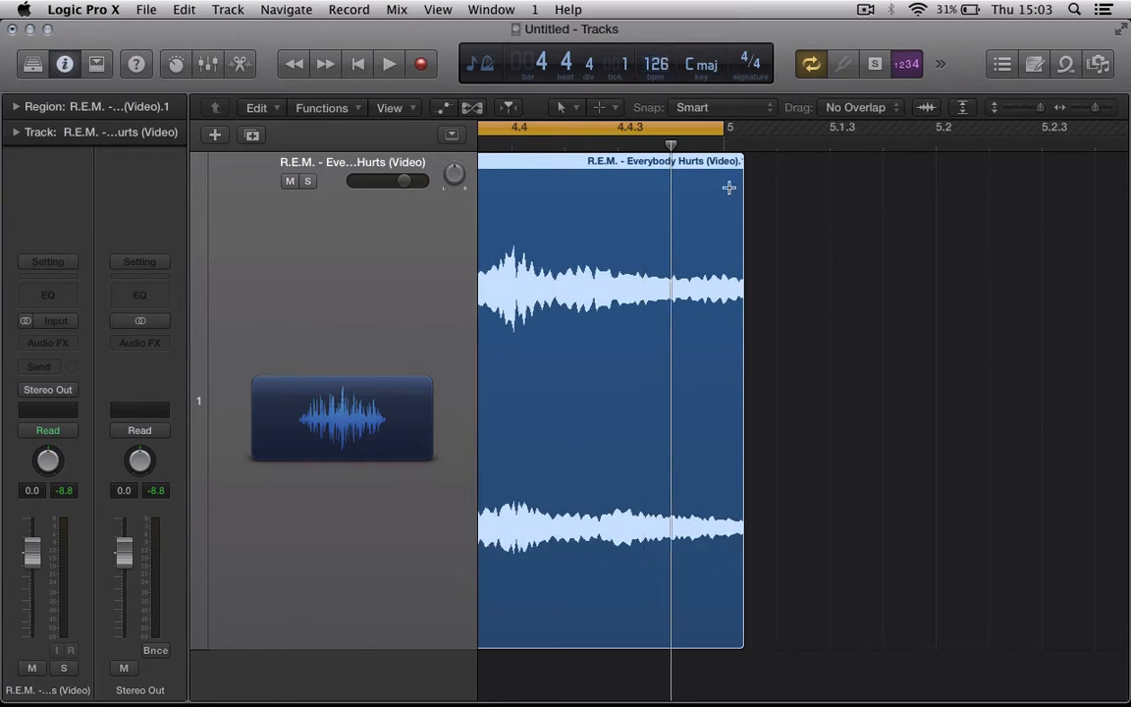
{"action": "left_click", "coordinate": [807, 207]}
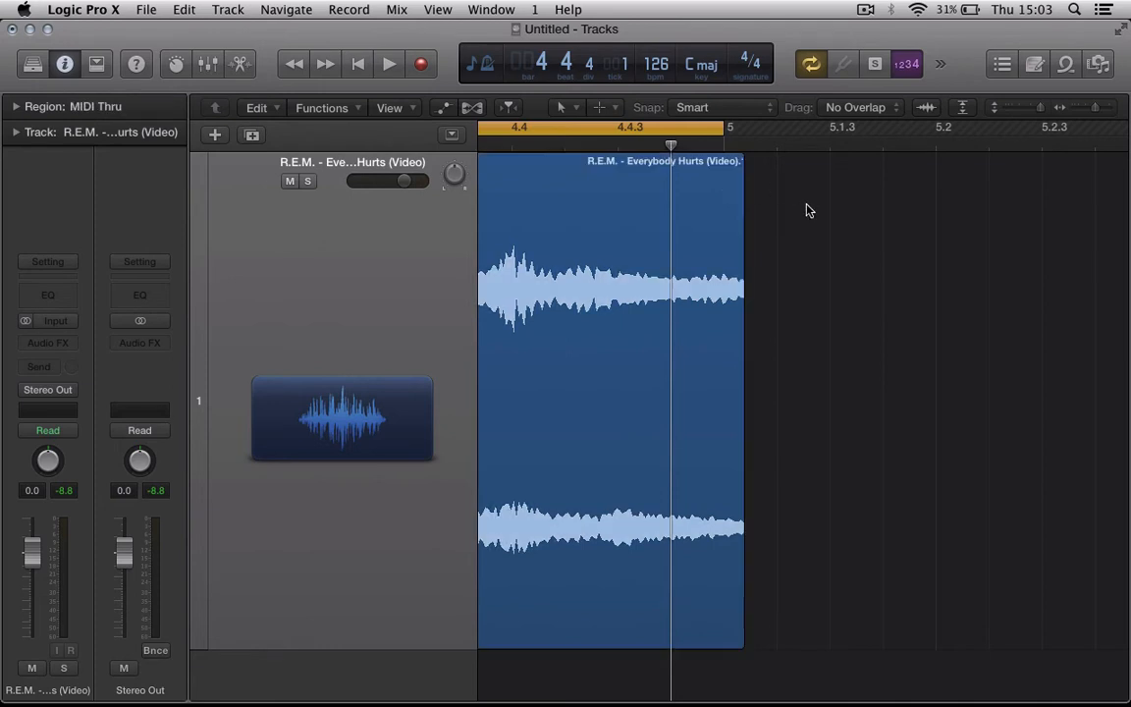
{"action": "key", "text": "cmd+Left"}
{"action": "key", "text": "super+Left"}
{"action": "key", "text": "super+Left"}
{"action": "key", "text": "super+Left"}
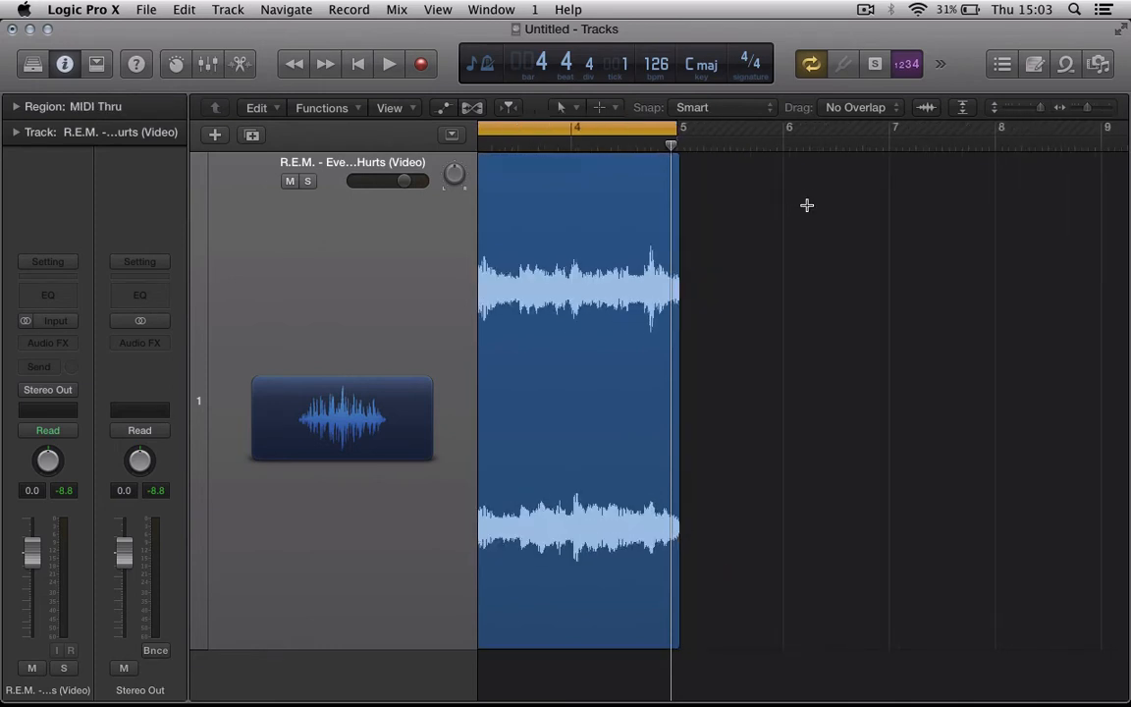
{"action": "key", "text": "super+Left"}
{"action": "key", "text": "super+Left"}
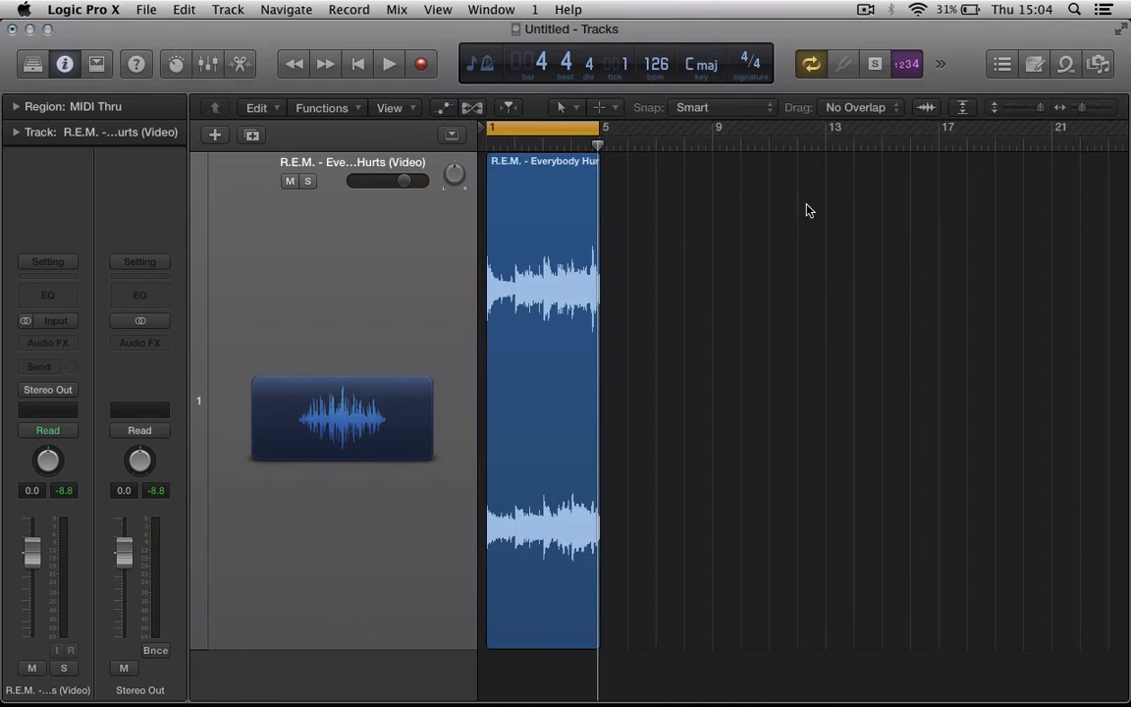
Play the looped region at 126 bpm to check how smoothly it repeats
{"action": "key", "text": "super+Right"}
{"action": "key", "text": "super+Right"}
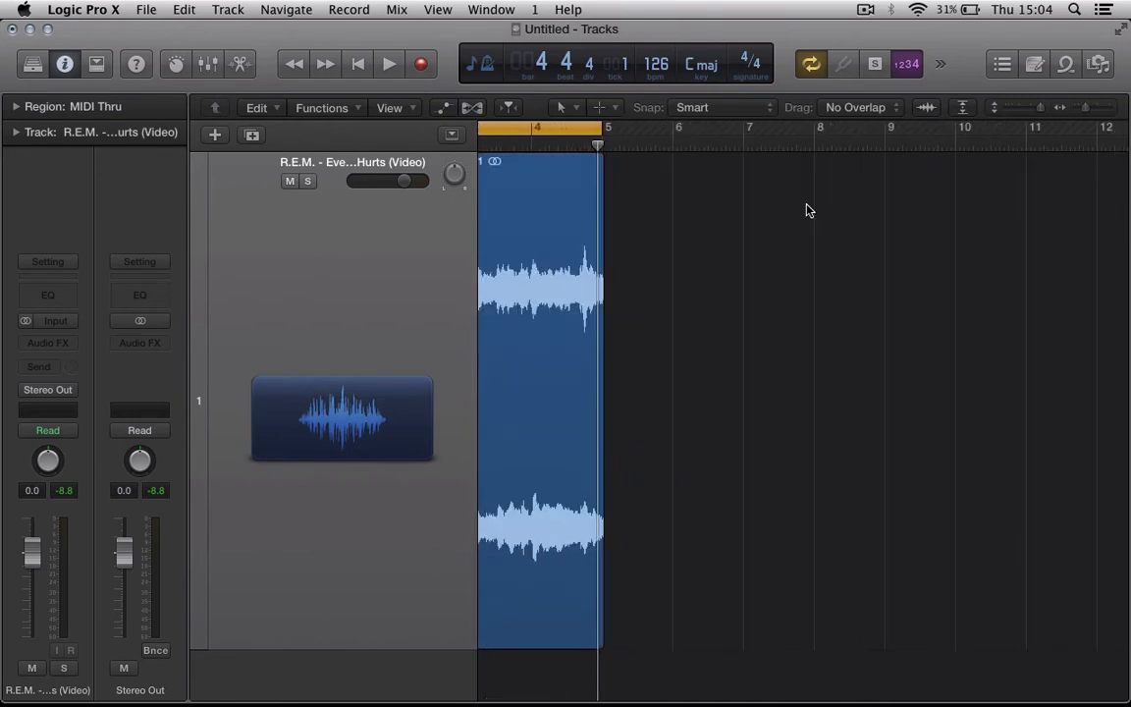
{"action": "key", "text": "super+Right"}
{"action": "scroll", "coordinate": [806, 210], "scroll_direction": "left", "scroll_amount": 3}
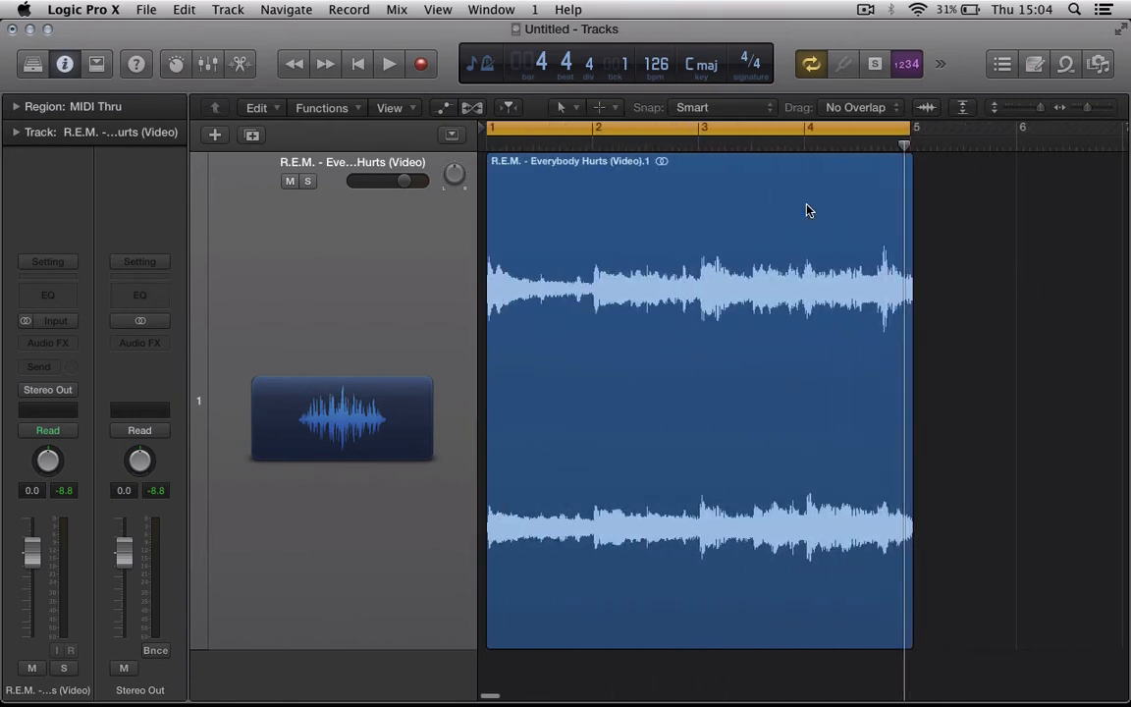
{"action": "key", "text": "space"}
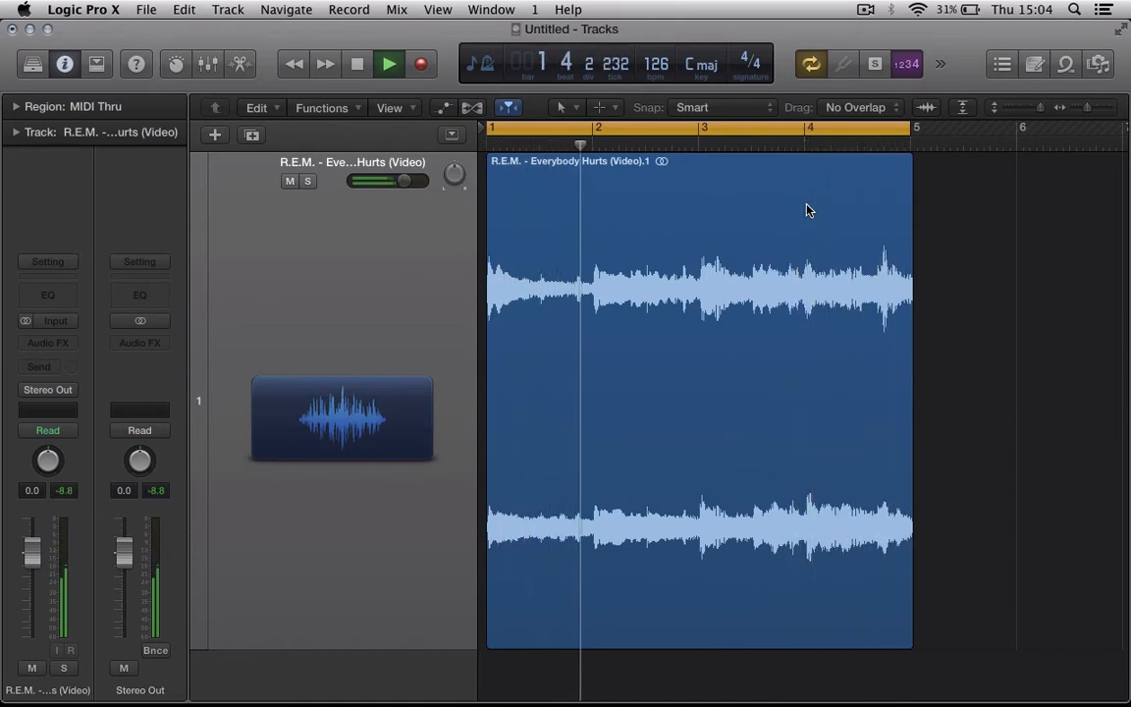
{"action": "key", "text": "space"}
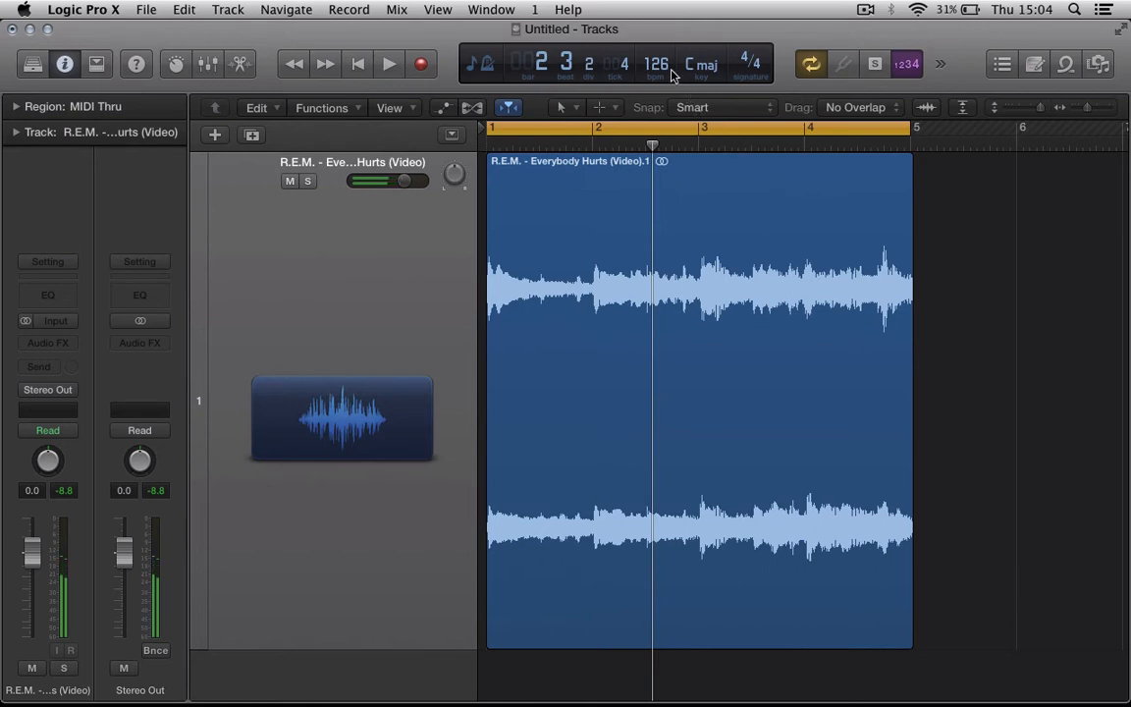
Try the loop at a project tempo of 125 bpm, and return the tempo to 126 bpm
{"action": "left_click_drag", "start_coordinate": [657, 64], "coordinate": [670, 79]}
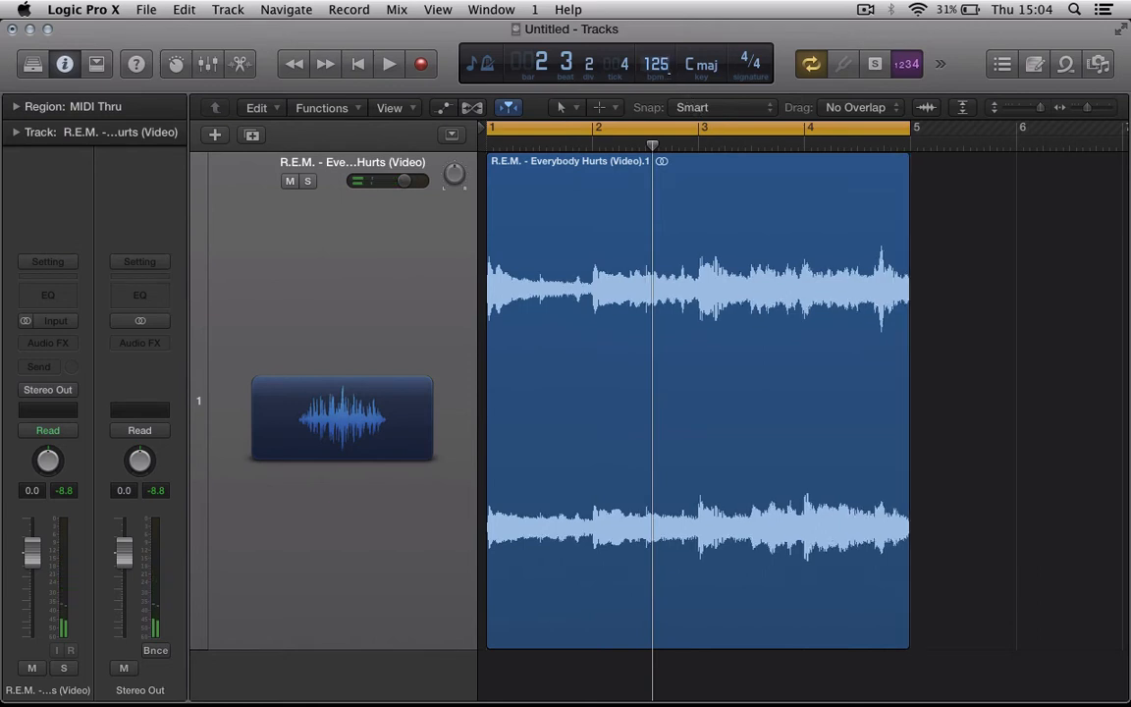
{"action": "key", "text": "space"}
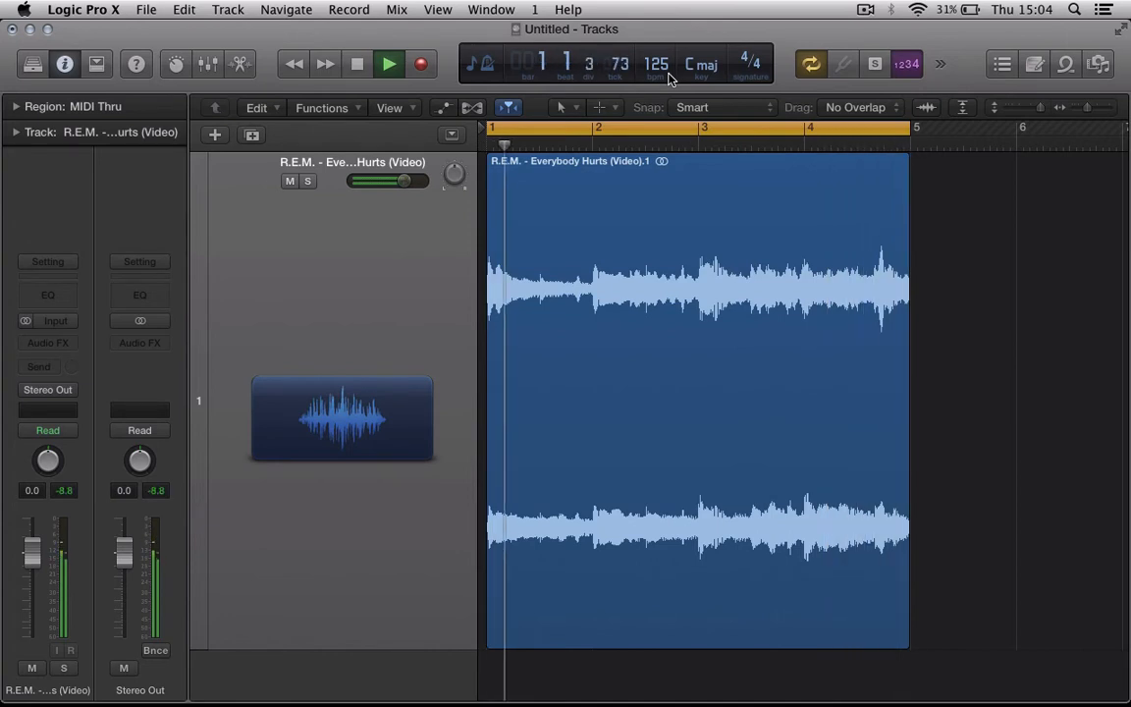
{"action": "key", "text": "space"}
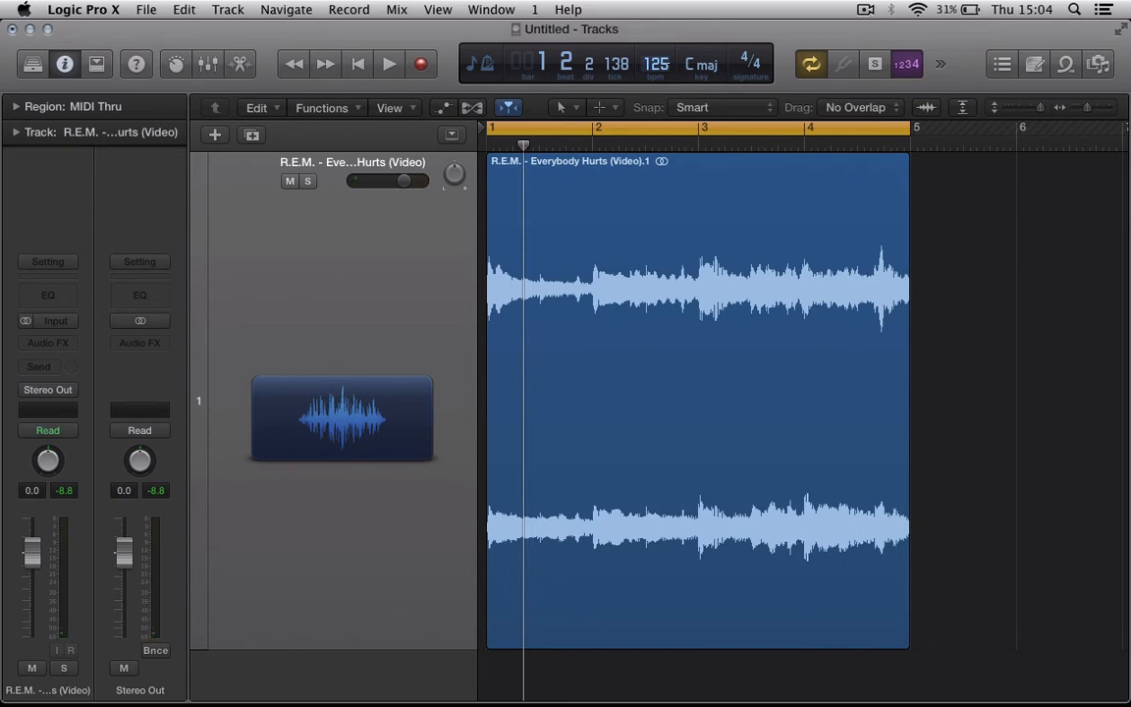
{"action": "left_click_drag", "start_coordinate": [667, 65], "coordinate": [667, 61]}
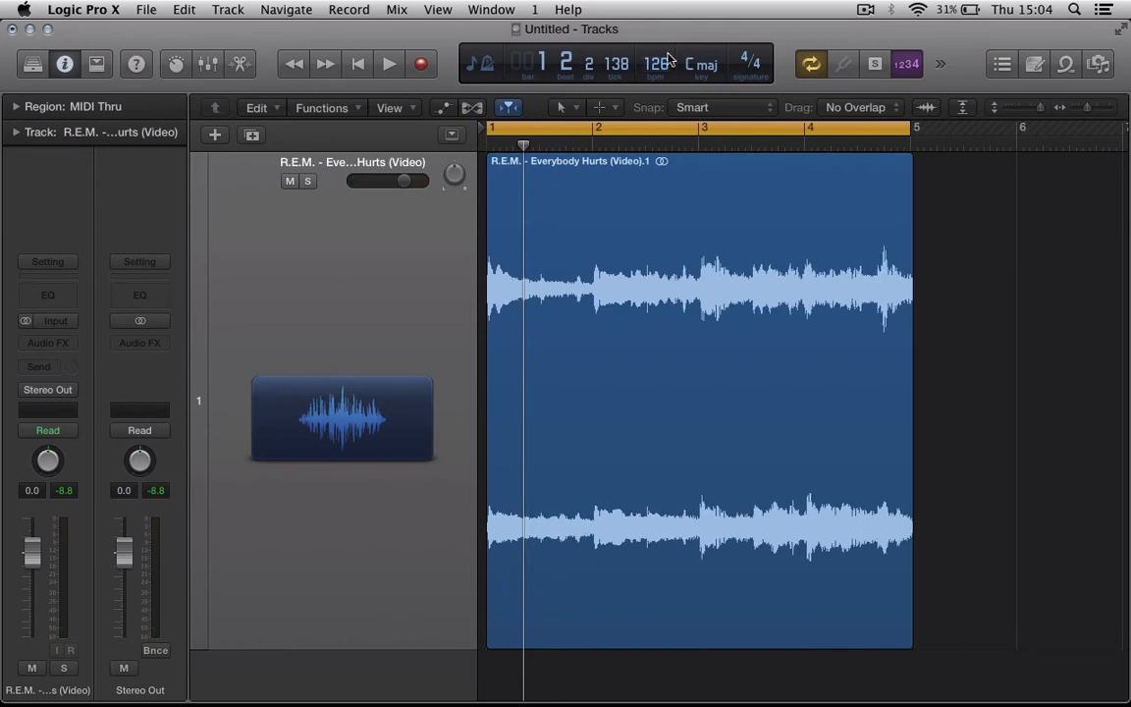
Place the playhead at 4 4 4 1 and trim the region's overhanging end back to about bar 5
{"action": "left_click_drag", "start_coordinate": [896, 140], "coordinate": [904, 142]}
{"action": "key", "text": "super+Right"}
{"action": "key", "text": "super+Right"}
{"action": "key", "text": "super+Right"}
{"action": "key", "text": "super+Right"}
{"action": "key", "text": "super+Right"}
{"action": "key", "text": "super+Right"}
{"action": "key", "text": "super+Right"}
{"action": "key", "text": "super+Right"}
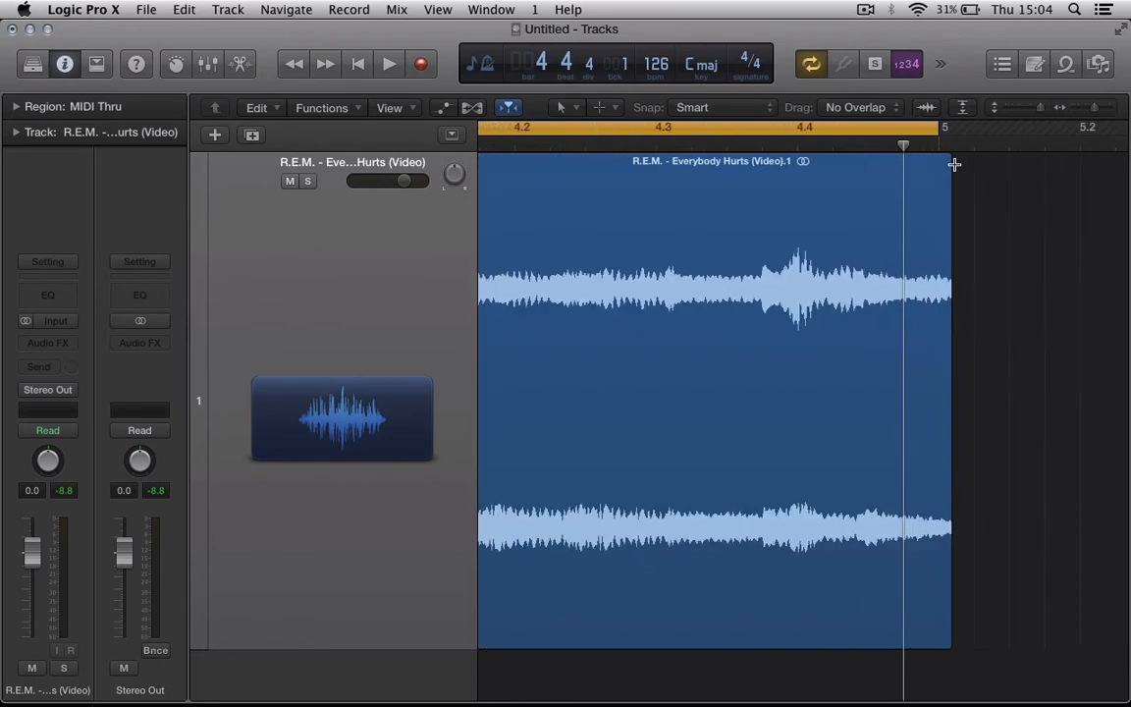
{"action": "scroll", "coordinate": [954, 169], "scroll_direction": "right", "scroll_amount": 2}
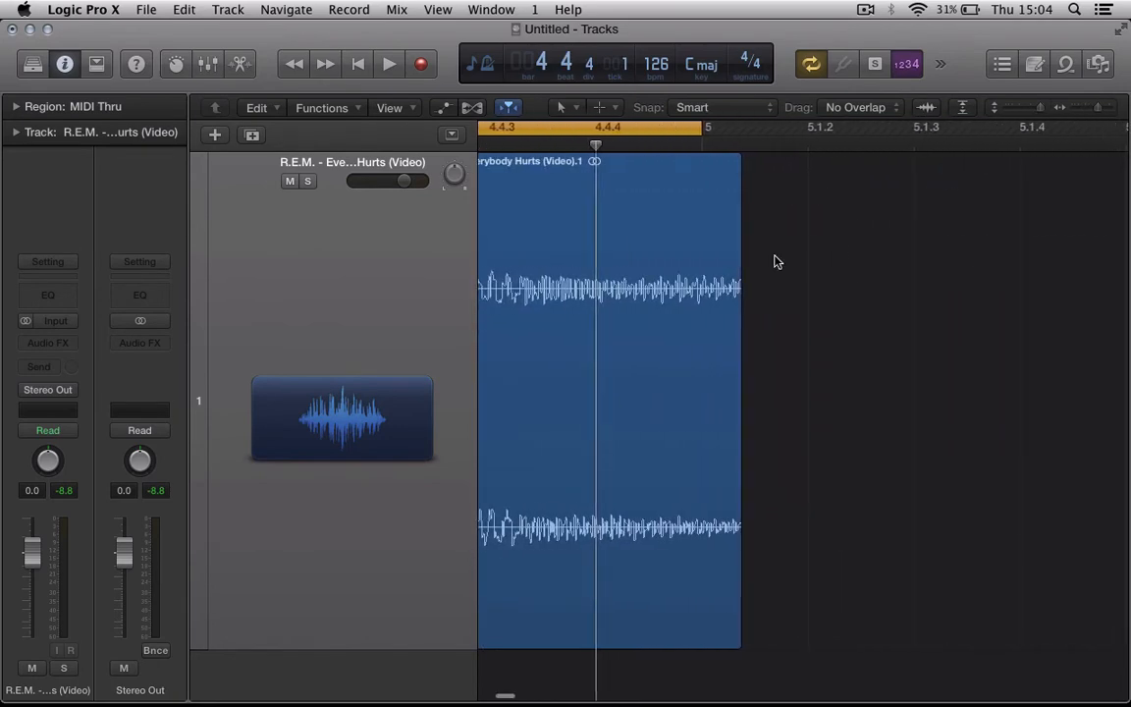
{"action": "key", "text": "super+Right"}
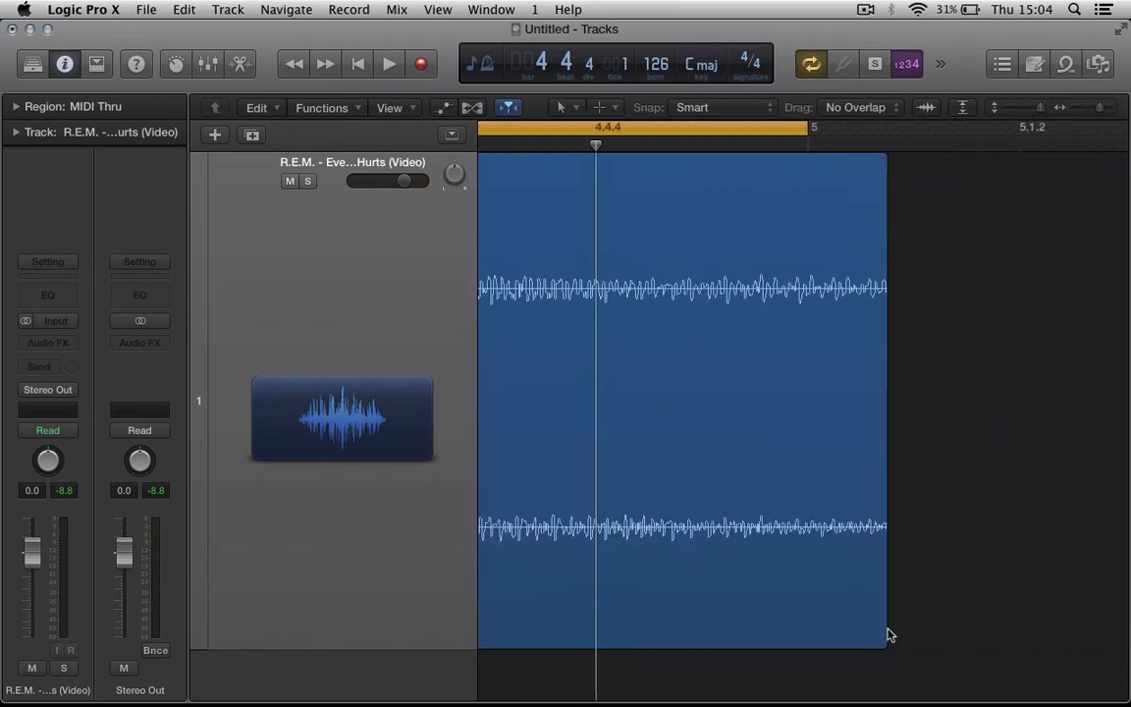
{"action": "left_click_drag", "start_coordinate": [882, 636], "coordinate": [807, 636]}
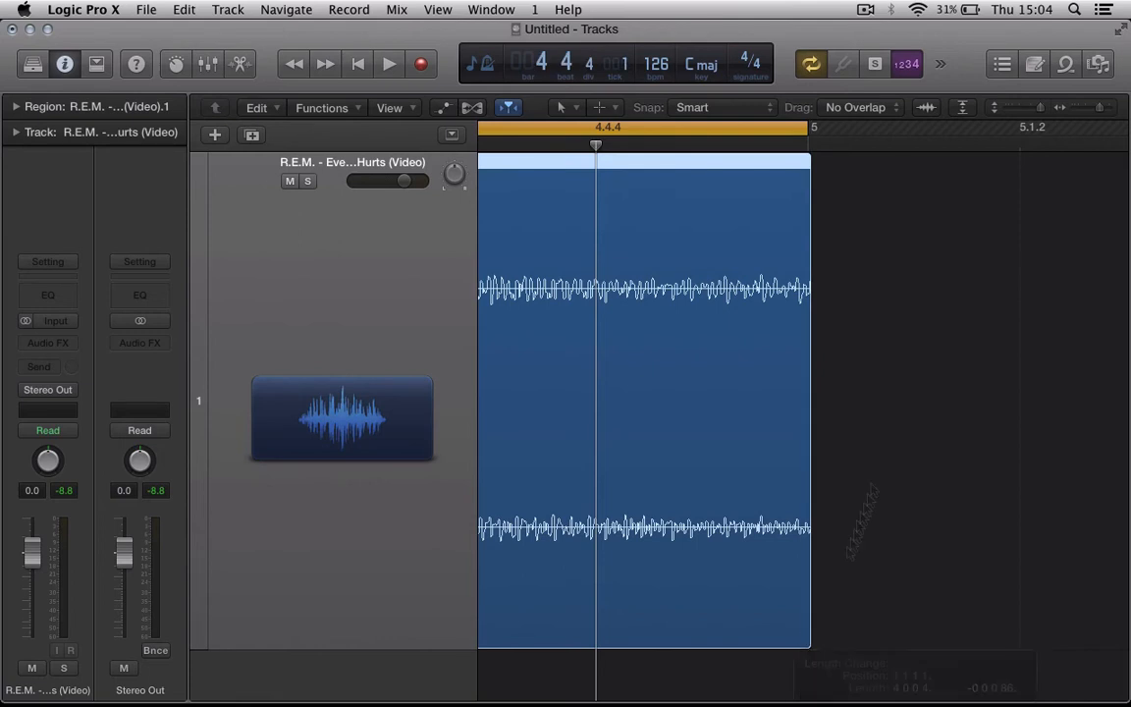
Fine-trim the region's end in closer detail until it sits exactly on bar 5
{"action": "left_click", "coordinate": [796, 145]}
{"action": "key", "text": "super+Right"}
{"action": "key", "text": "super+Right"}
{"action": "key", "text": "super+Right"}
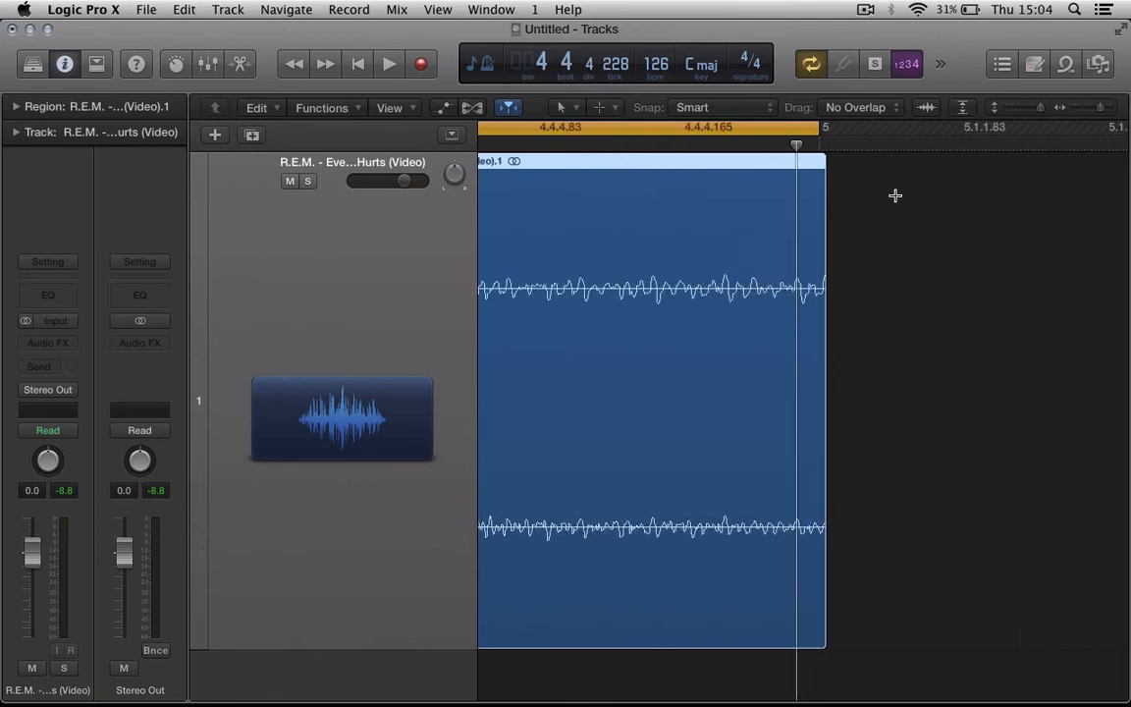
{"action": "left_click_drag", "start_coordinate": [912, 633], "coordinate": [885, 630]}
{"action": "left_click", "coordinate": [877, 143]}
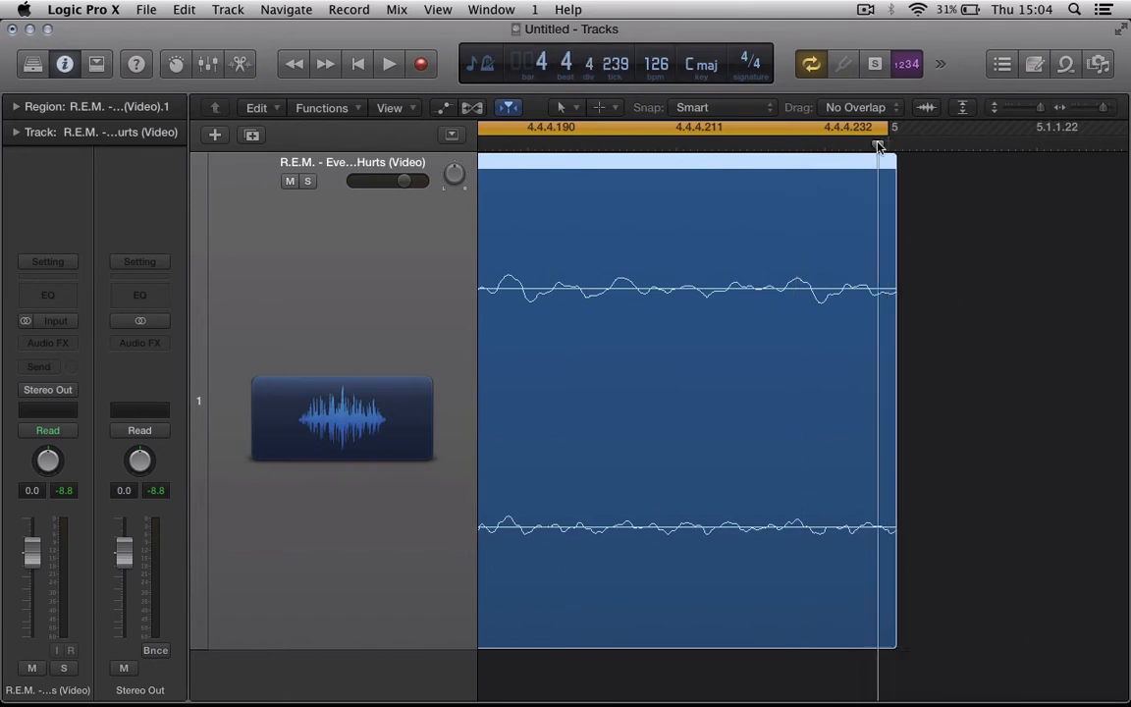
{"action": "key", "text": "super+Right"}
{"action": "key", "text": "super+Right"}
{"action": "key", "text": "super+Right"}
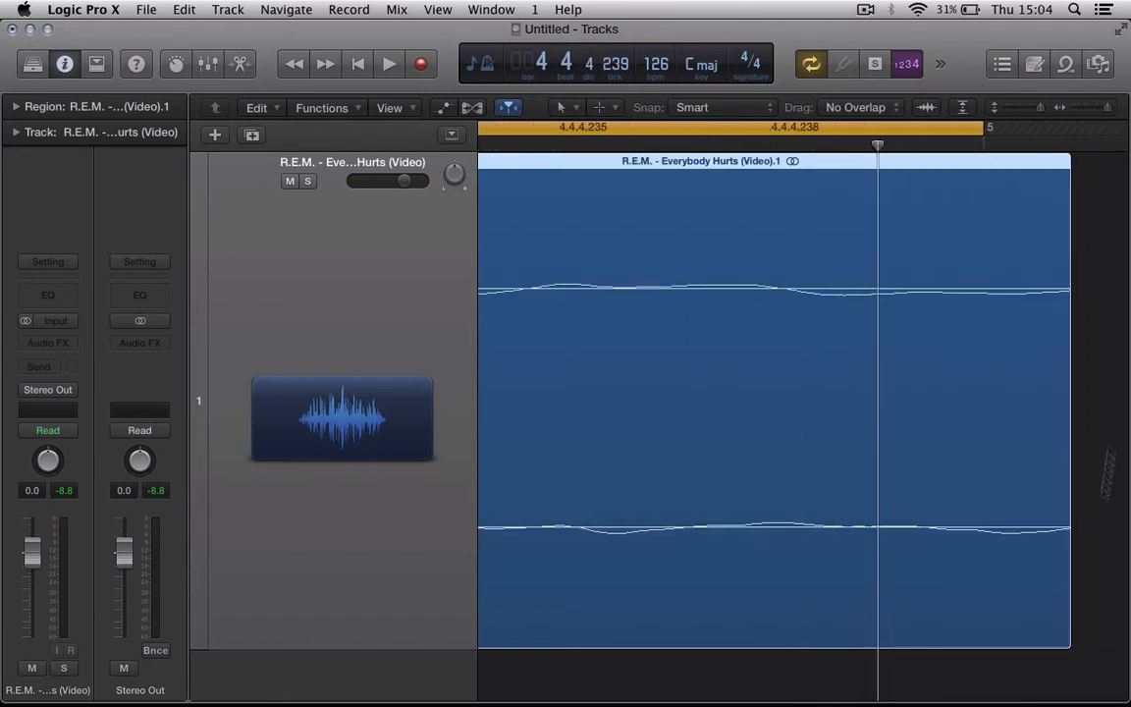
{"action": "left_click_drag", "start_coordinate": [1065, 619], "coordinate": [896, 618]}
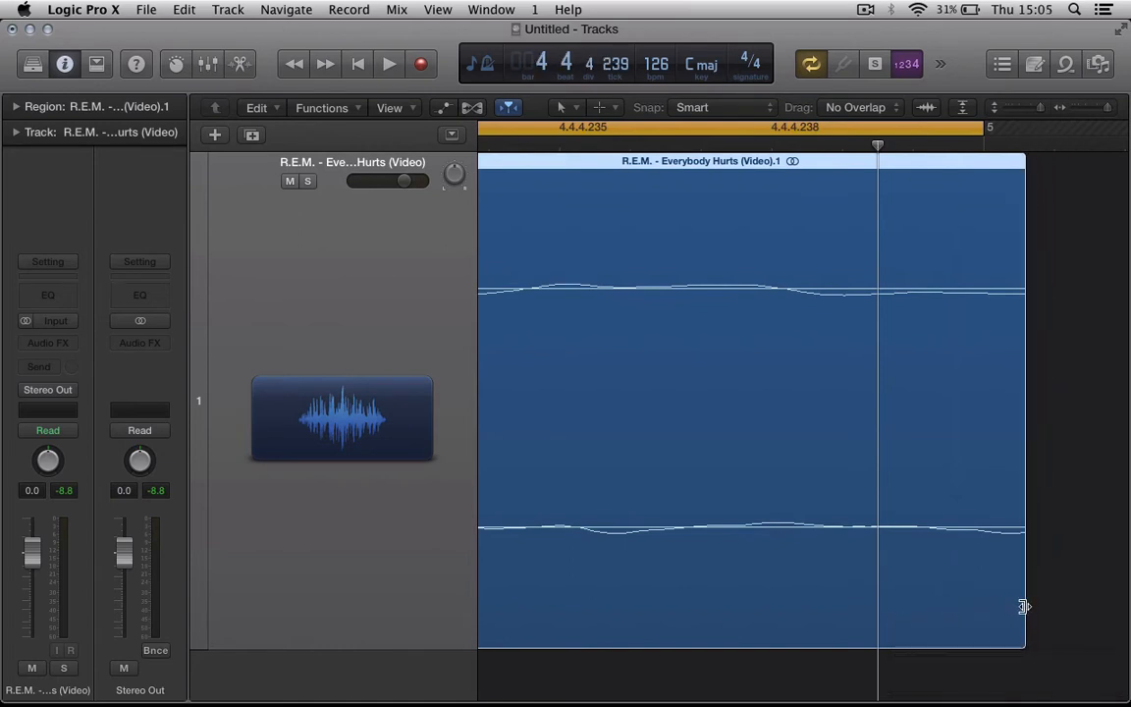
{"action": "left_click_drag", "start_coordinate": [1022, 606], "coordinate": [909, 614]}
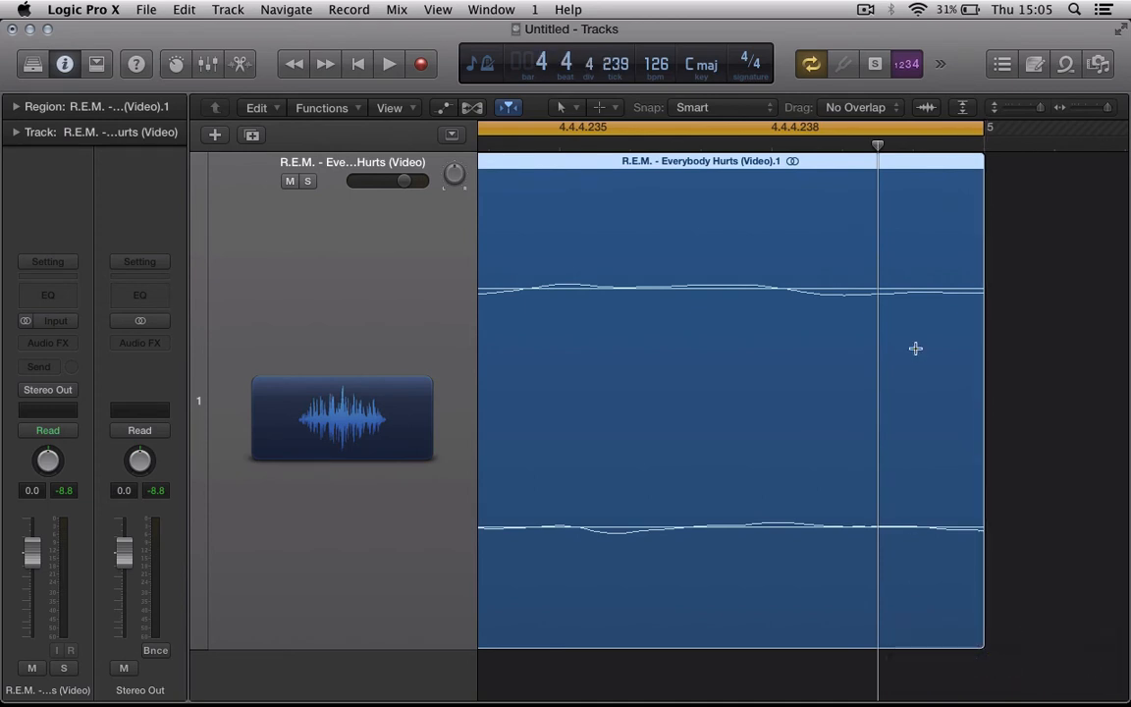
Return the playhead to the start of bar 1 and reduce the audio track's height
{"action": "key", "text": "super+Right"}
{"action": "key", "text": "super+Left"}
{"action": "key", "text": "super+Left"}
{"action": "key", "text": "super+Left"}
{"action": "key", "text": "super+Left"}
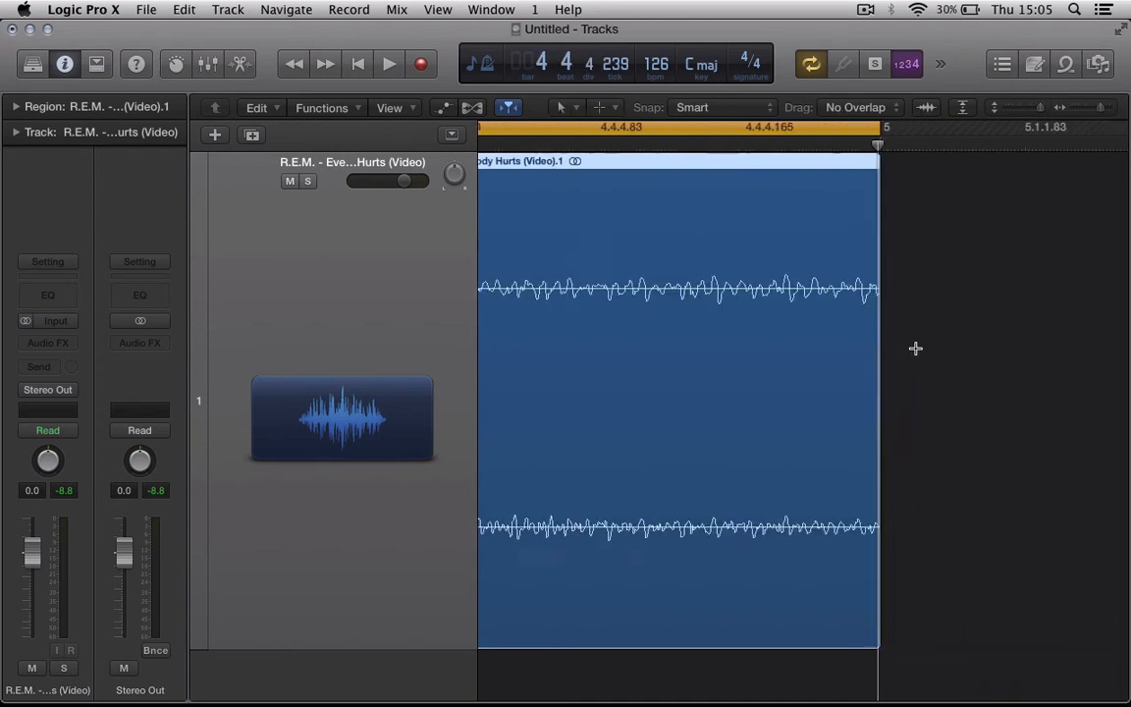
{"action": "key", "text": "super+Left"}
{"action": "key", "text": "super+Left"}
{"action": "key", "text": "Return"}
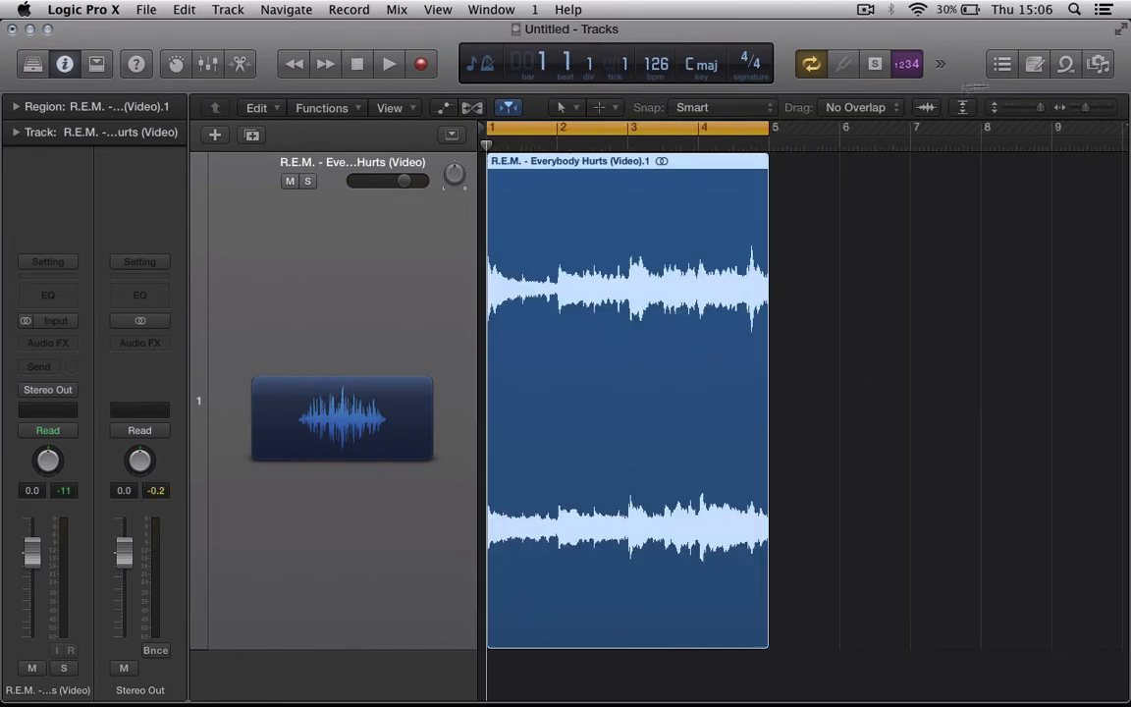
{"action": "left_click", "coordinate": [1016, 109]}
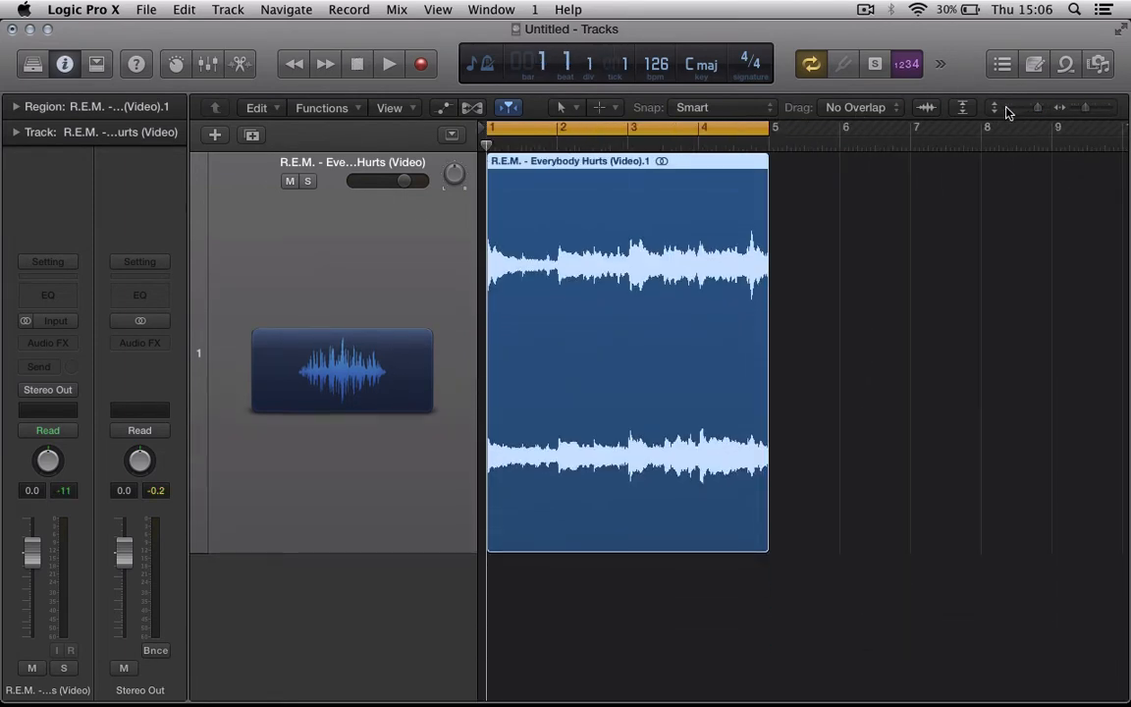
{"action": "left_click", "coordinate": [1006, 109]}
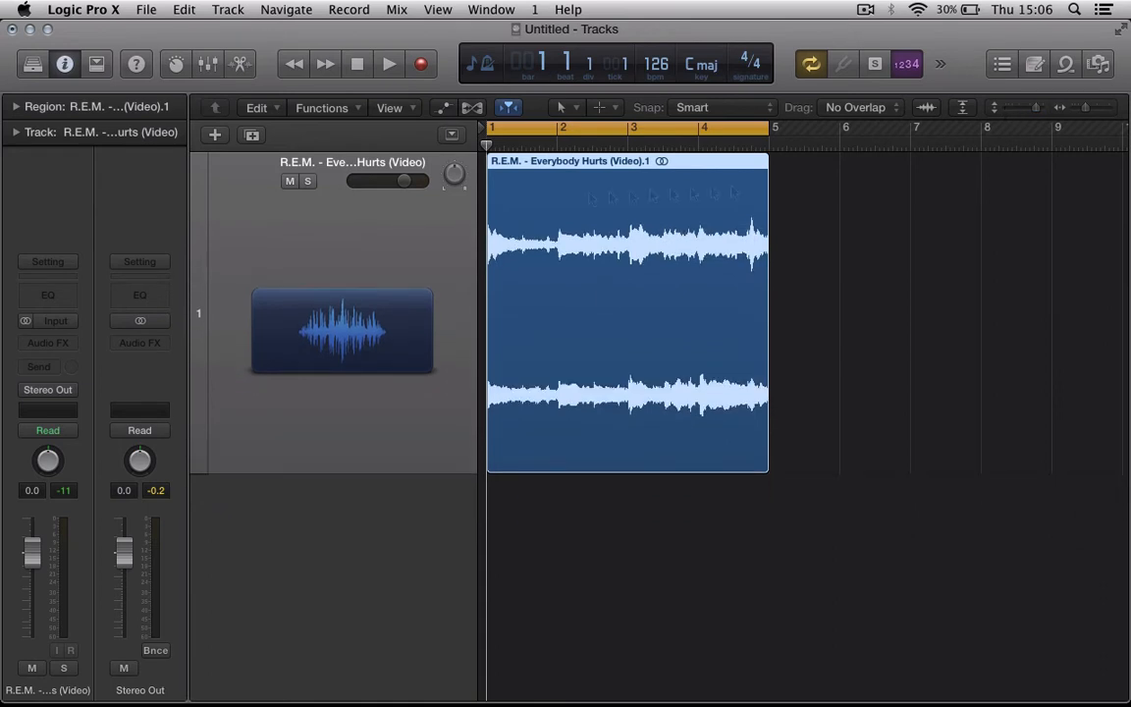
Create one software instrument track with an empty channel strip and output 1 + 2
{"action": "left_click", "coordinate": [215, 135]}
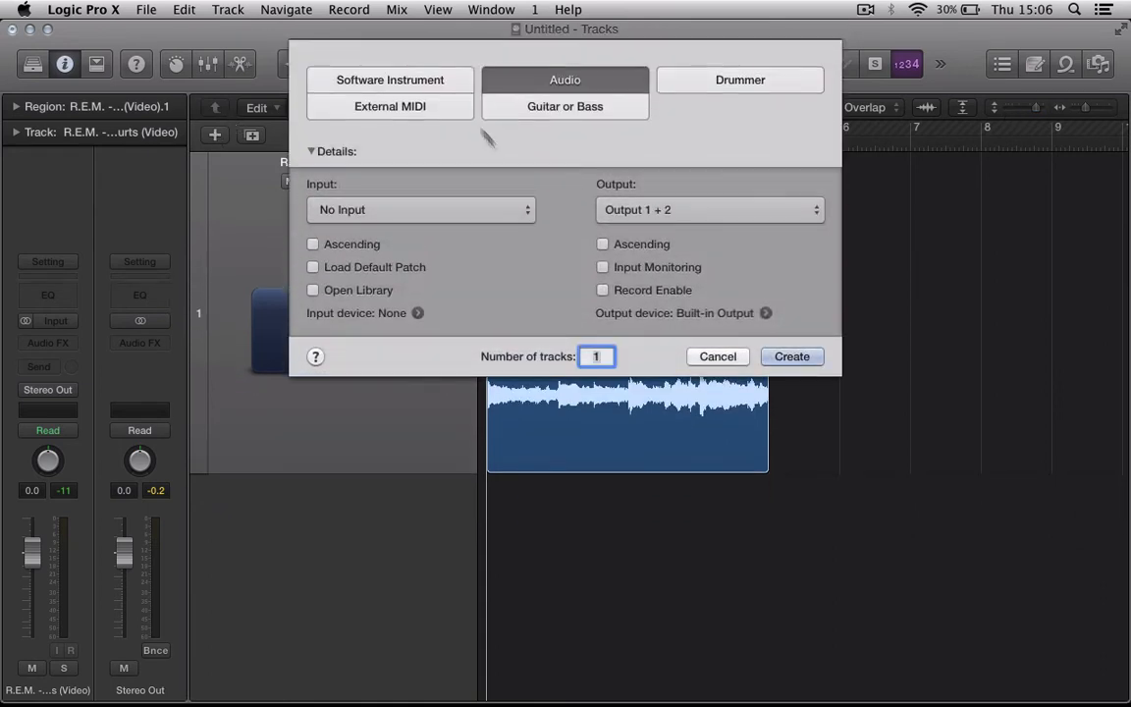
{"action": "left_click", "coordinate": [434, 81]}
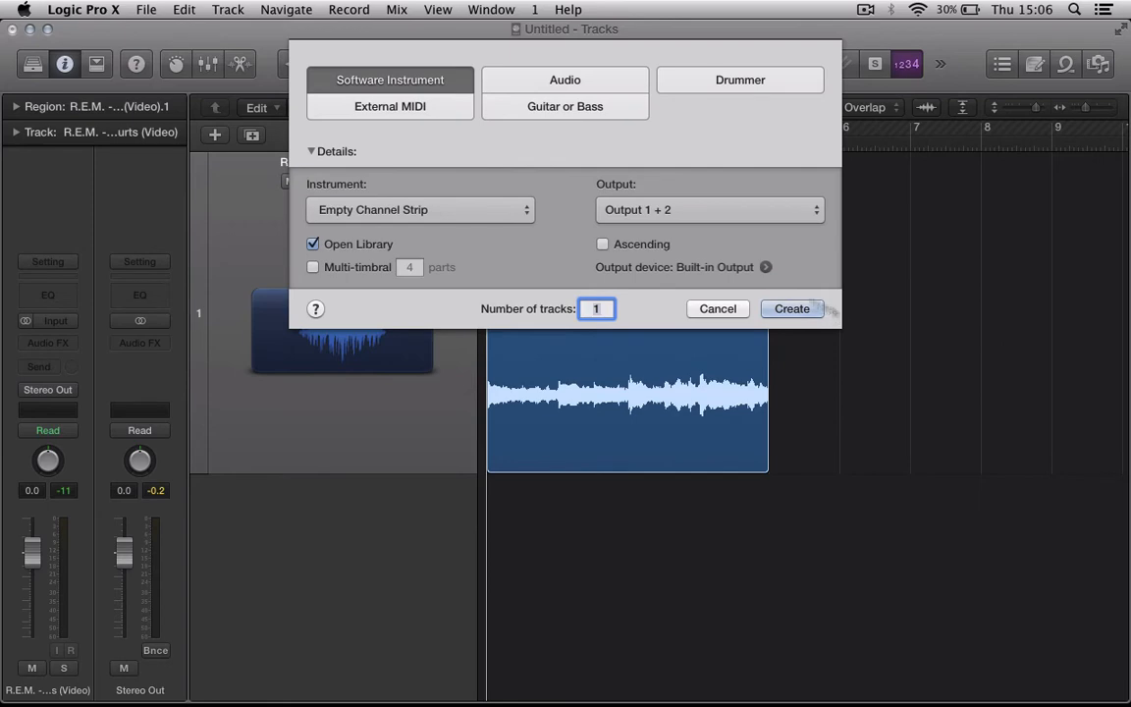
{"action": "key", "text": "Return"}
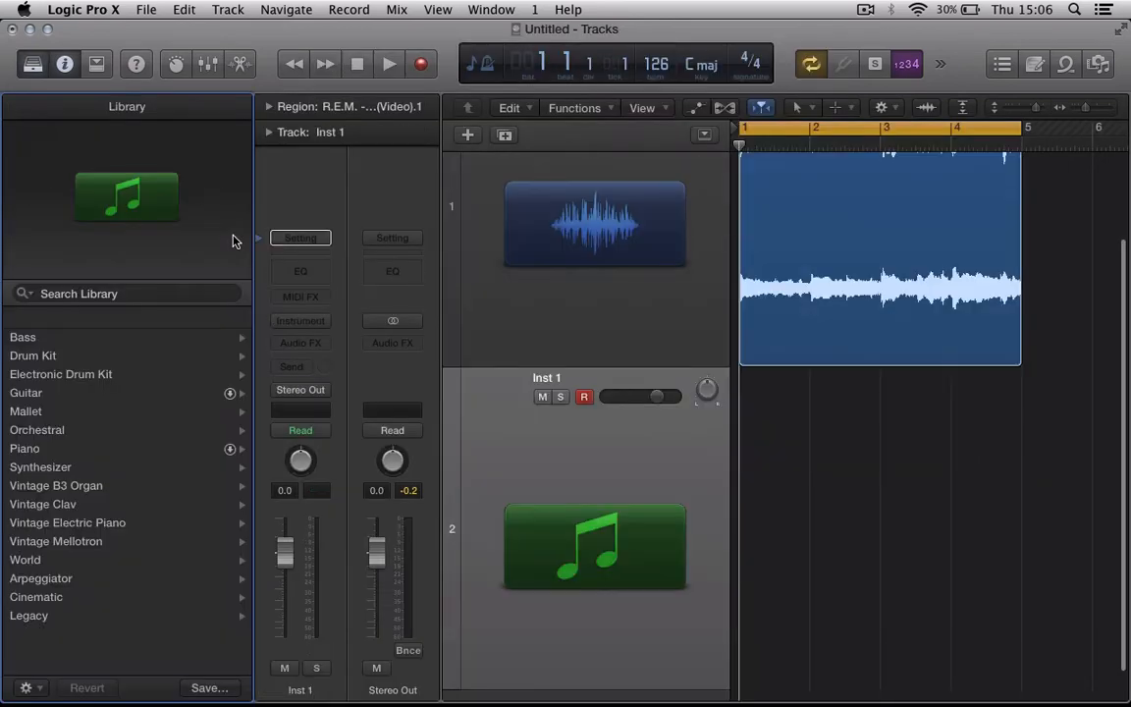
Search the sound library for "grand", load the Grand Piano patch on the new track, and hide the library
{"action": "left_click", "coordinate": [72, 292]}
{"action": "type", "text": "grand"}
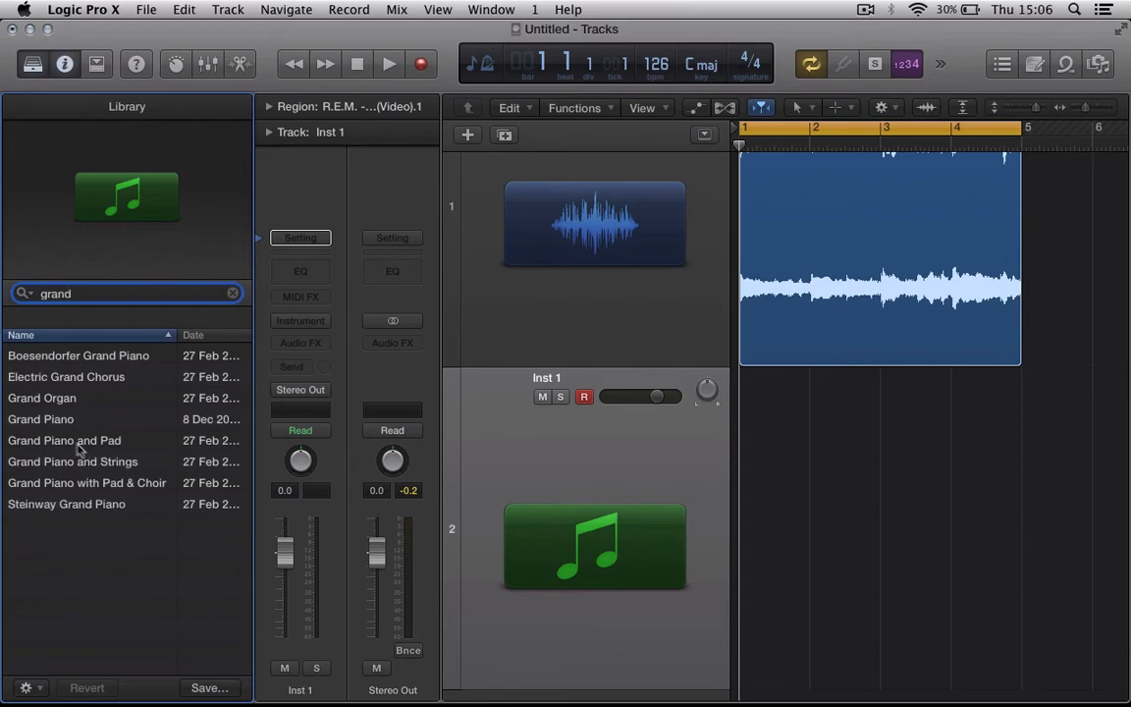
{"action": "left_click", "coordinate": [56, 419]}
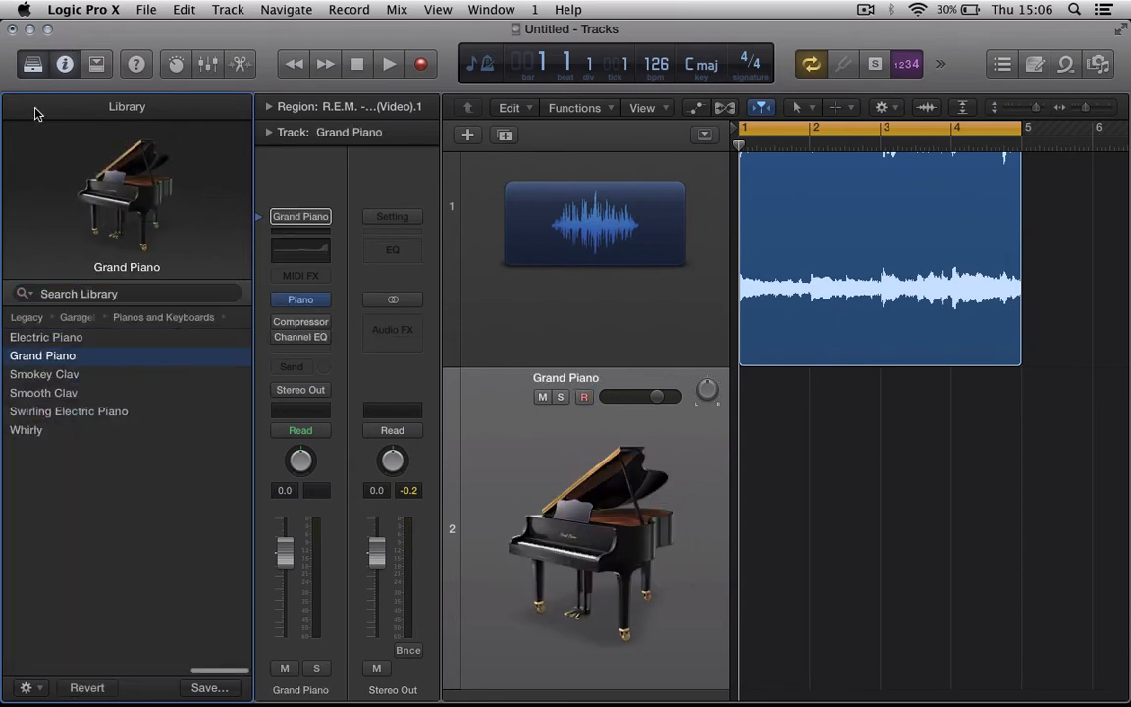
{"action": "left_click", "coordinate": [32, 64]}
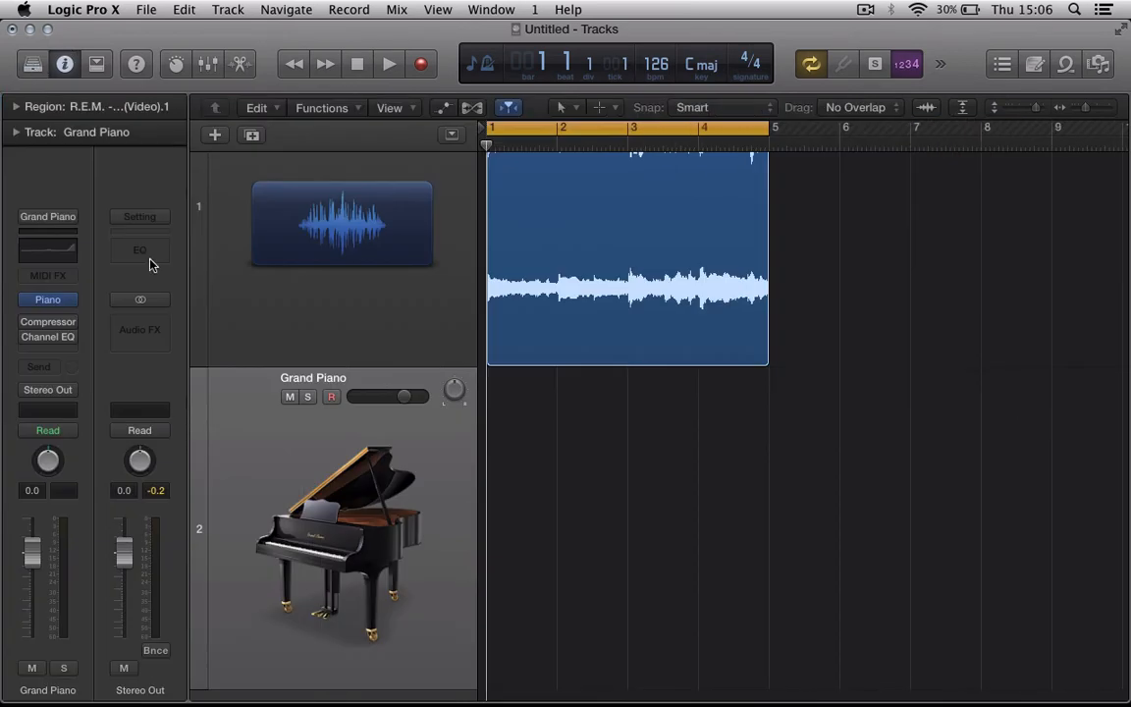
Record-enable the Grand Piano track and show the Musical Typing keyboard to play a few test notes
{"action": "left_click", "coordinate": [332, 397]}
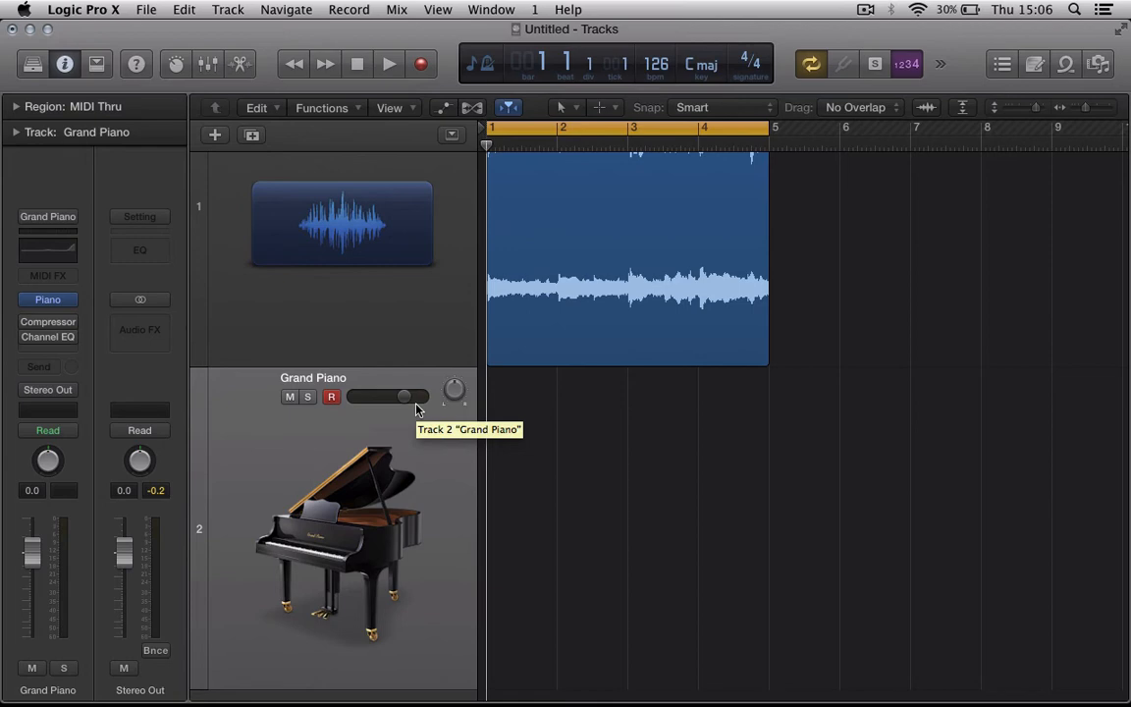
{"action": "key", "text": "super+k"}
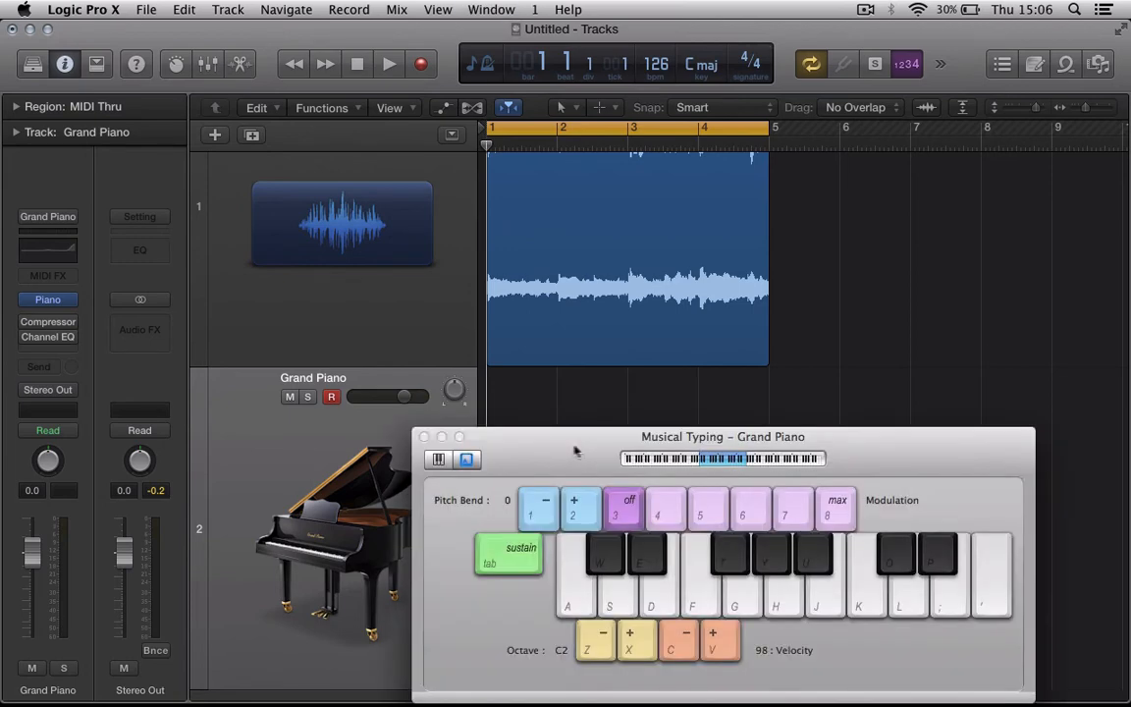
{"action": "left_click_drag", "start_coordinate": [575, 451], "coordinate": [643, 462]}
{"action": "key", "text": "a"}
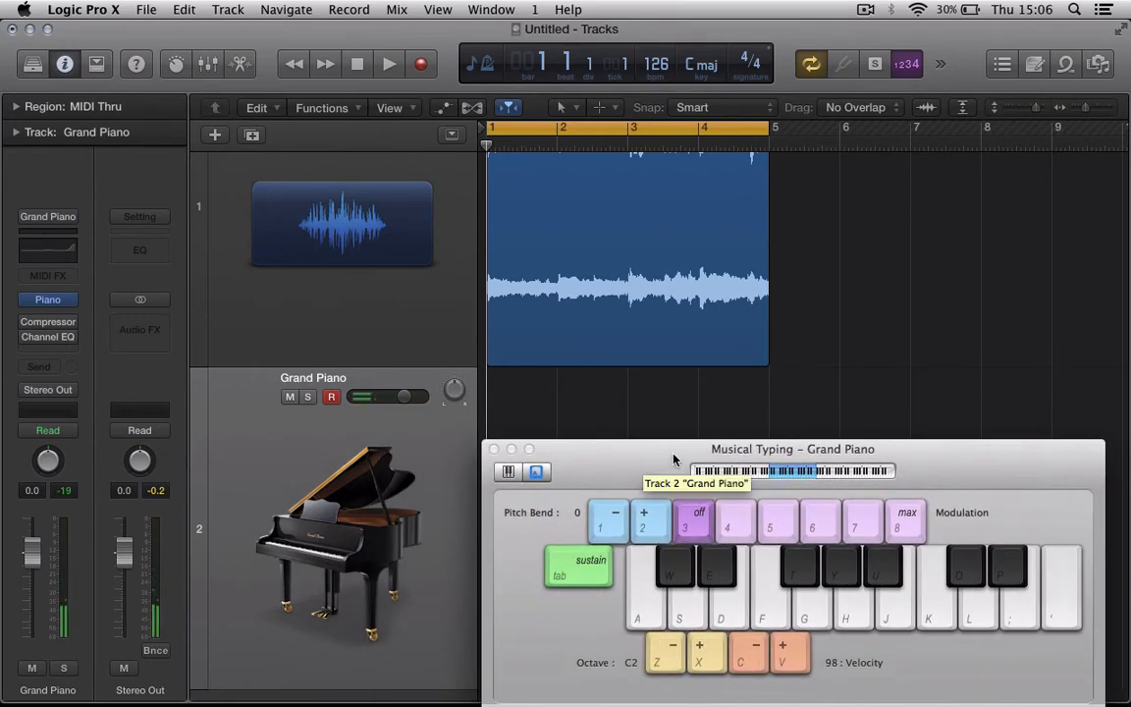
{"action": "left_click_drag", "start_coordinate": [606, 460], "coordinate": [551, 460]}
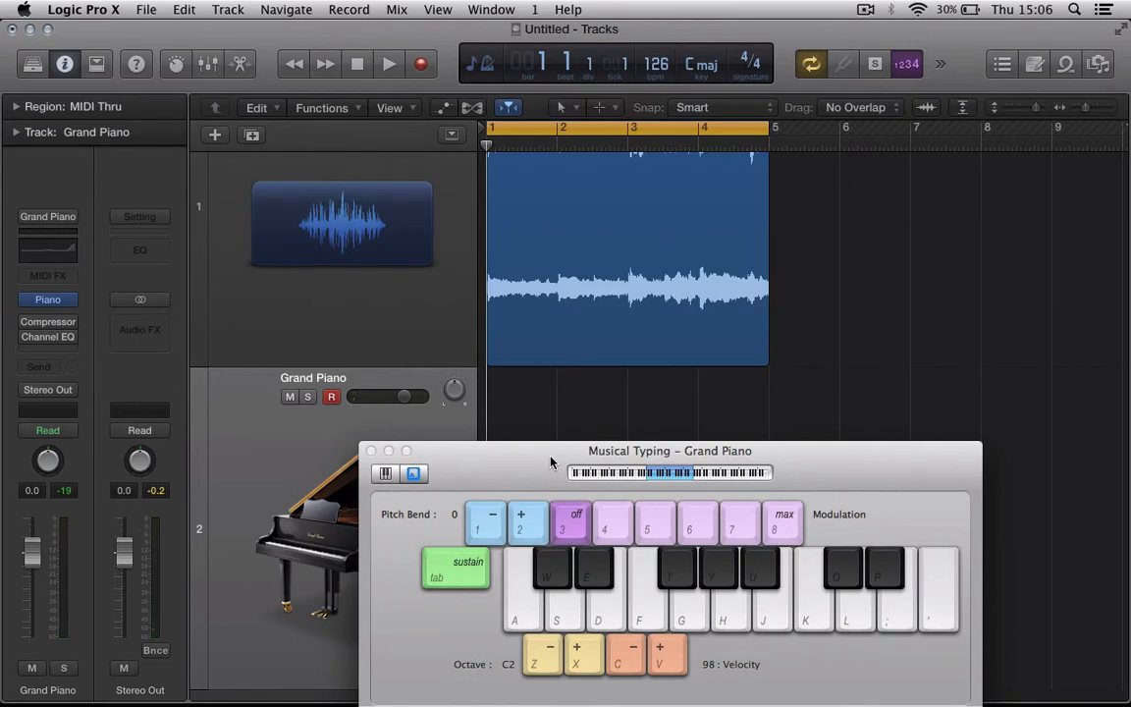
{"action": "key", "text": "d"}
Move the Musical Typing keyboard clear of the tracks and play the four-bar loop
{"action": "key", "text": "space"}
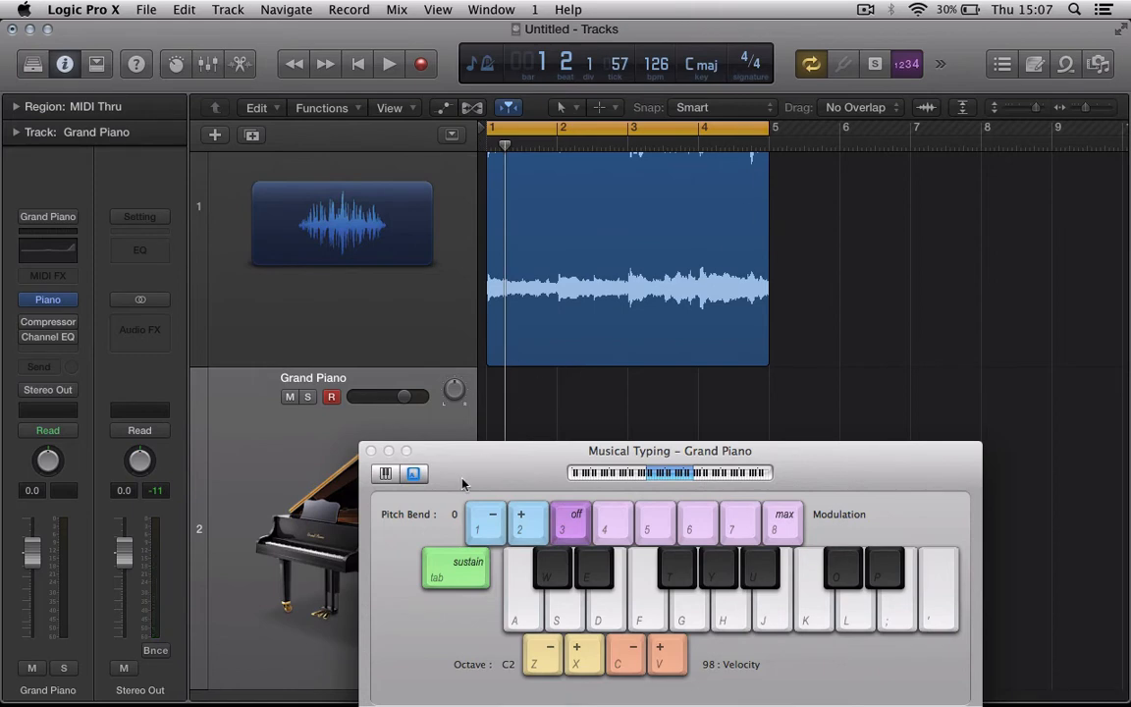
{"action": "left_click_drag", "start_coordinate": [467, 460], "coordinate": [668, 428]}
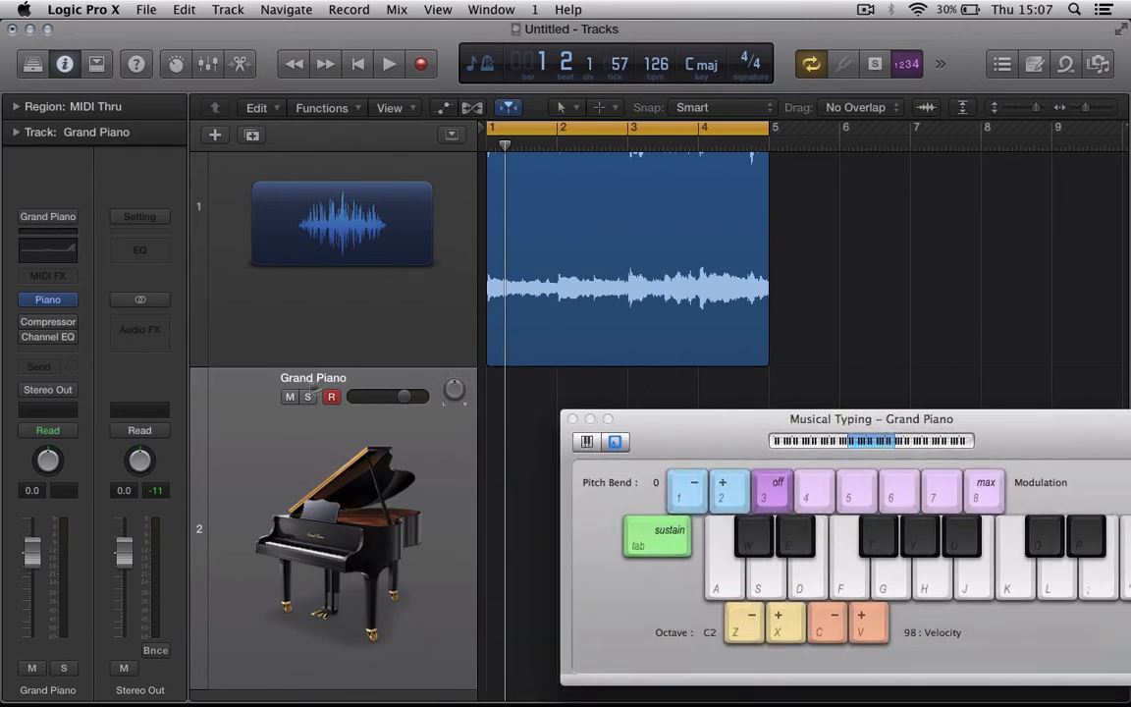
{"action": "scroll", "coordinate": [739, 389], "scroll_direction": "up", "scroll_amount": 1}
{"action": "key", "text": "space"}
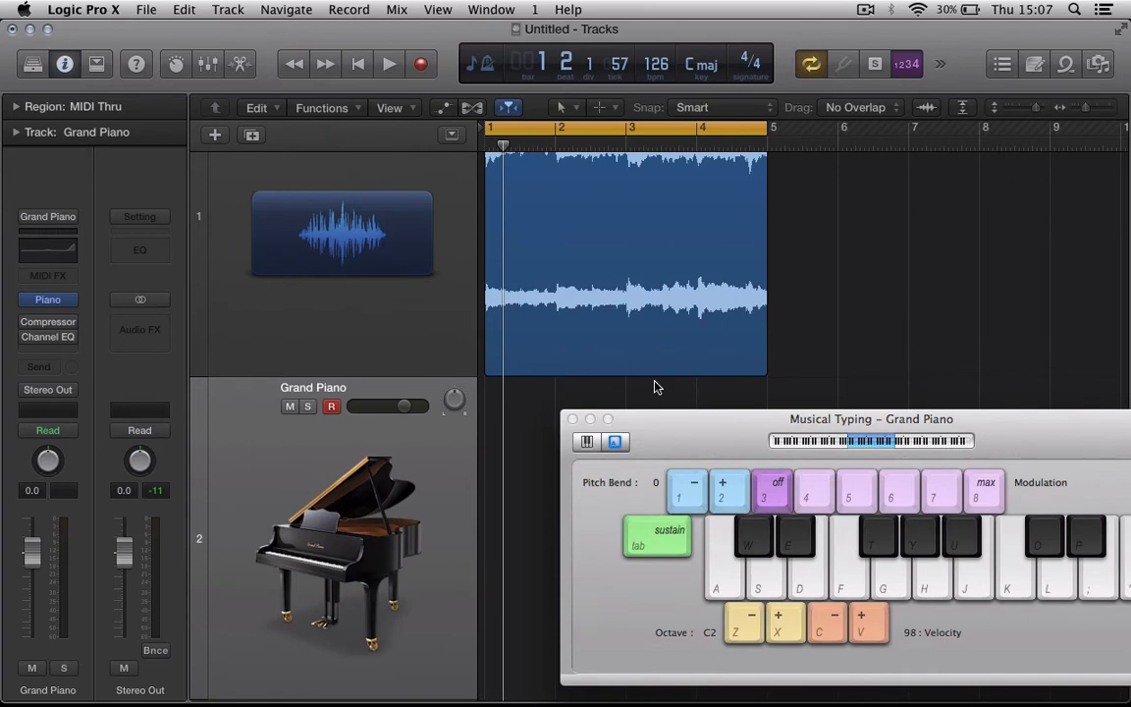
{"action": "key", "text": "space"}
{"action": "key", "text": "space"}
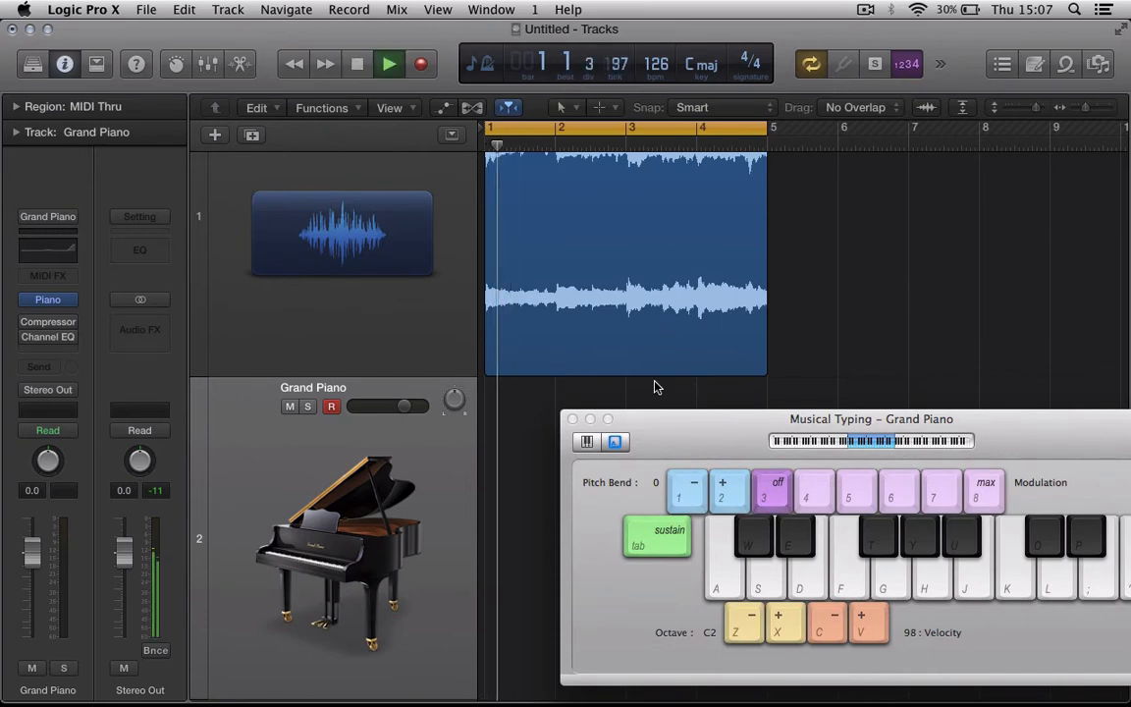
Stop playback, close the Musical Typing keyboard and return the playhead to the start of the project
{"action": "key", "text": "space"}
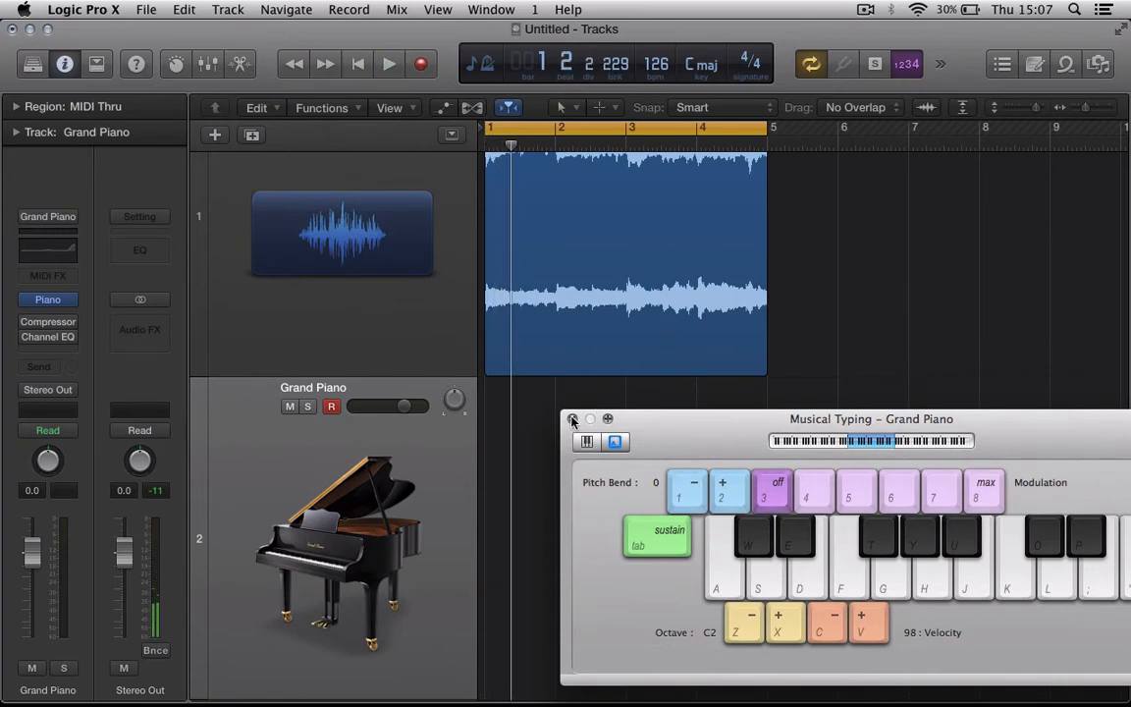
{"action": "left_click", "coordinate": [572, 420]}
{"action": "key", "text": "super+Down"}
{"action": "key", "text": "super+Down"}
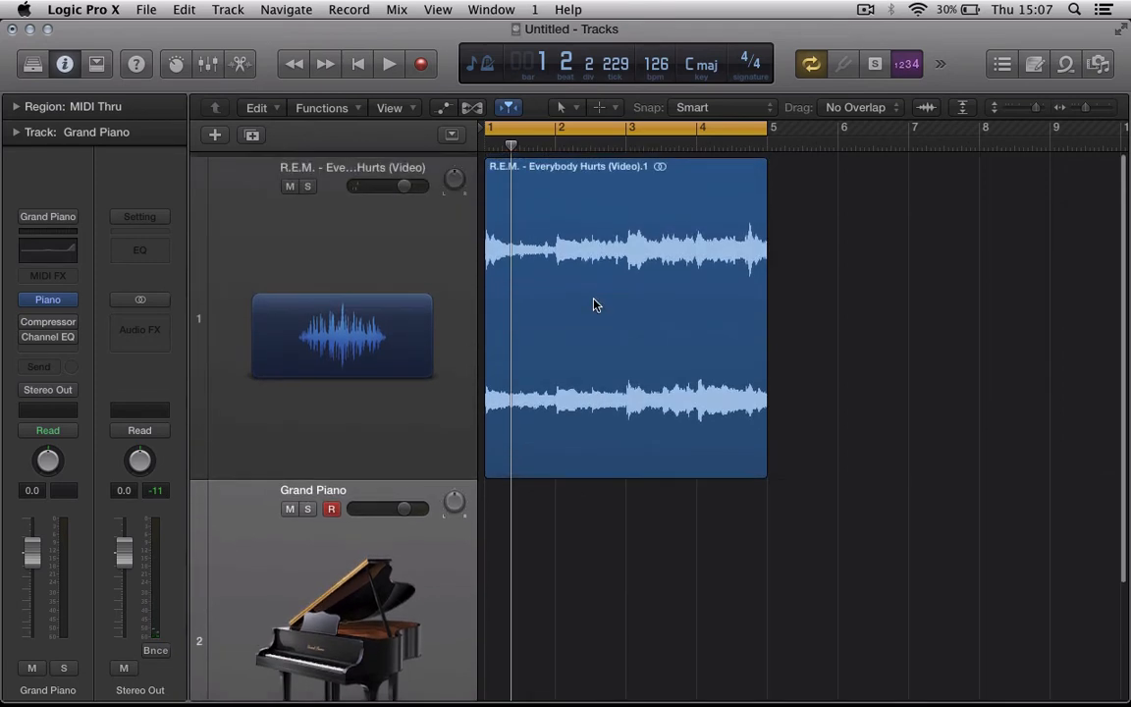
{"action": "scroll", "coordinate": [593, 305], "scroll_direction": "up", "scroll_amount": 3}
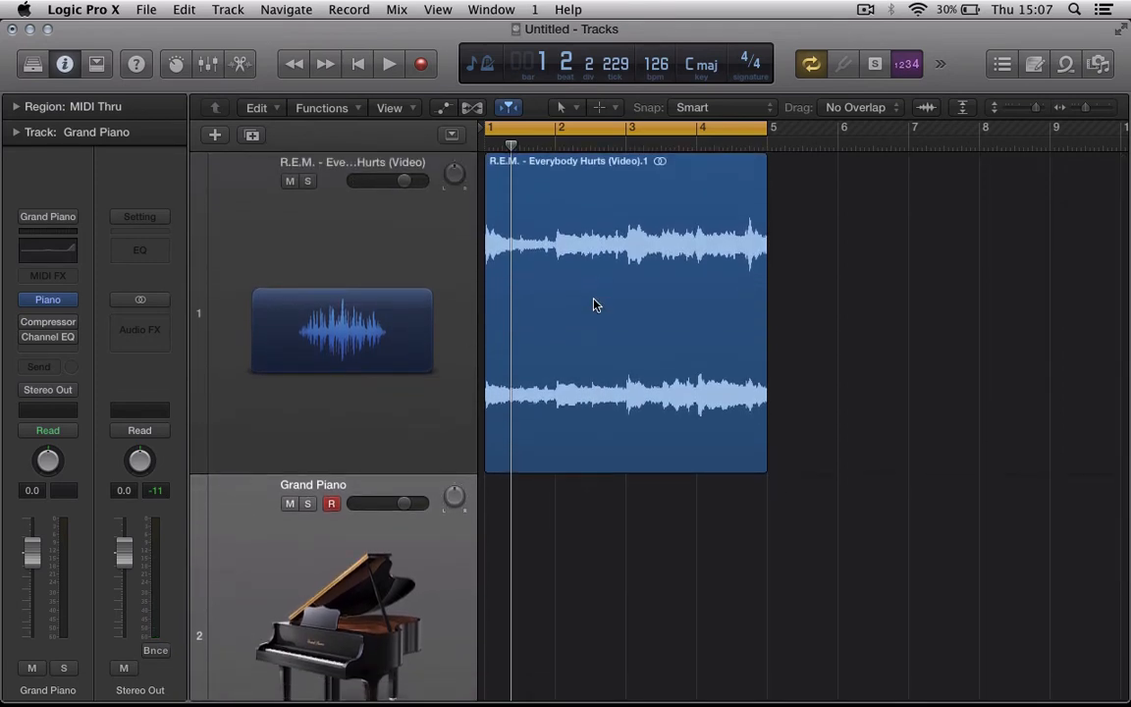
{"action": "key", "text": "Return"}
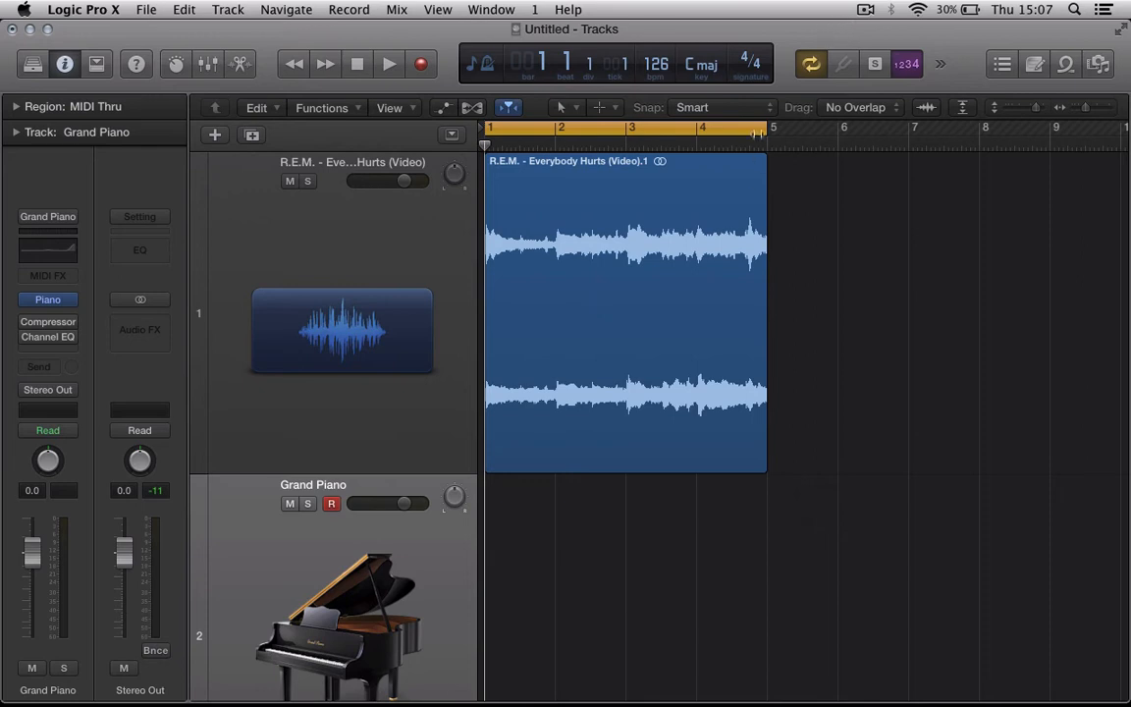
Shorten the cycle range to bar 1 only and listen to it loop
{"action": "left_click_drag", "start_coordinate": [762, 129], "coordinate": [557, 126]}
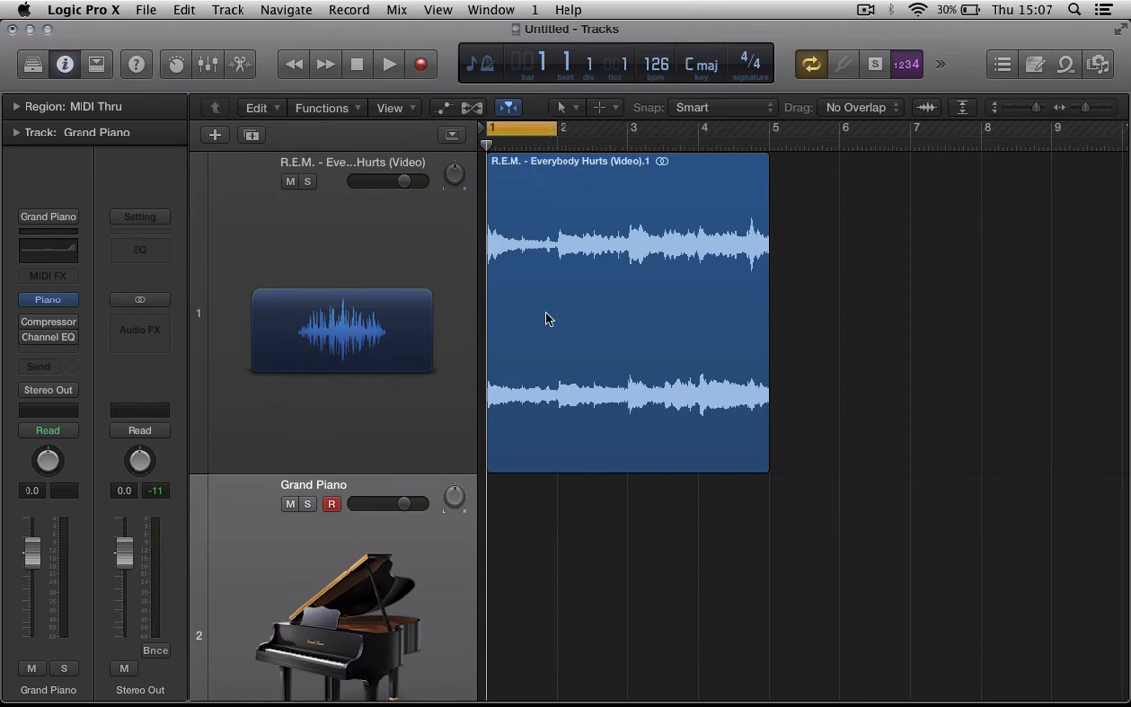
{"action": "key", "text": "space"}
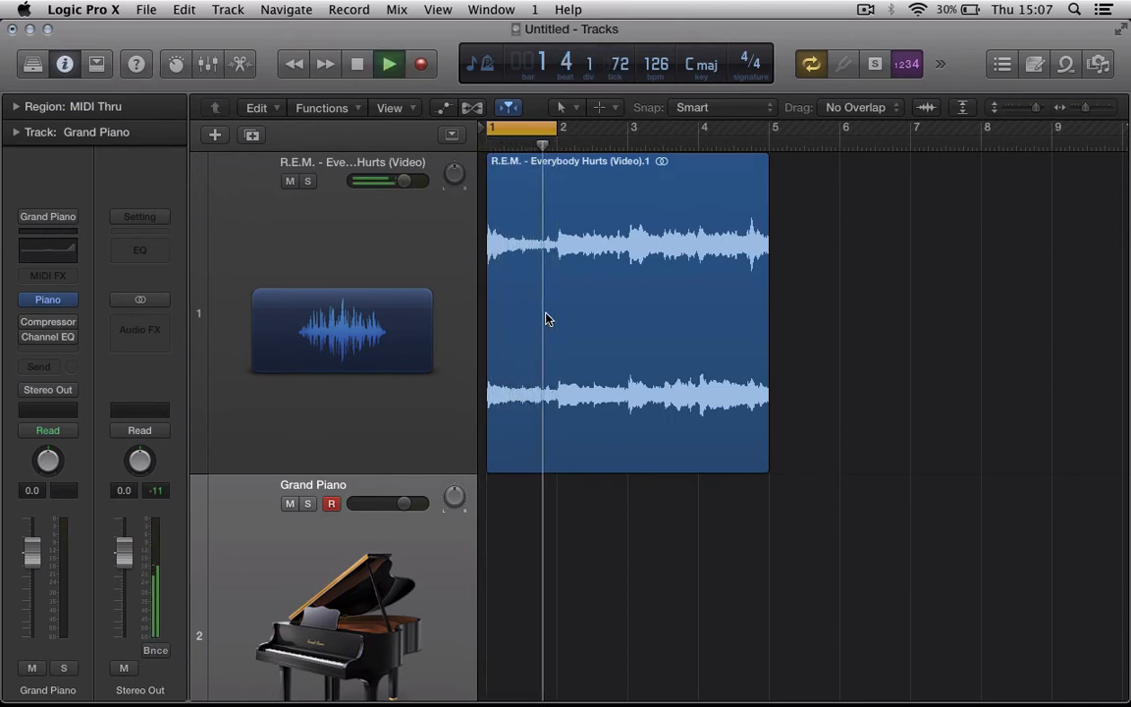
{"action": "key", "text": "space"}
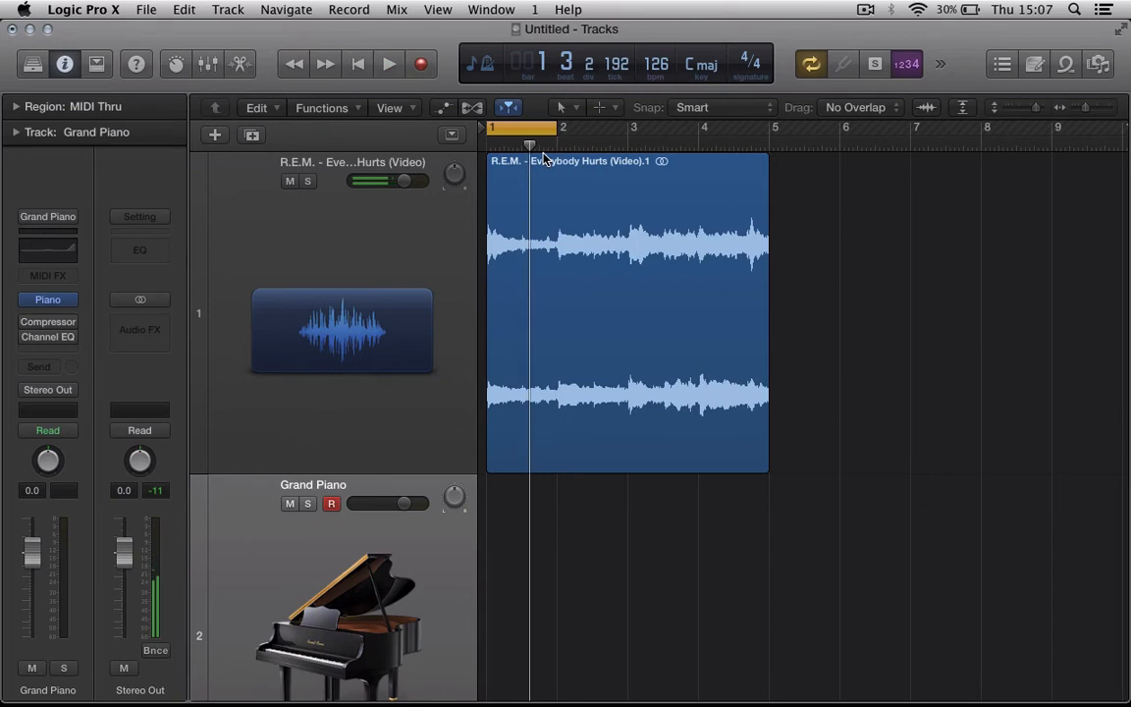
Shorten the cycle range to the first beat of bar 1 and listen to it loop
{"action": "key", "text": "super+Right"}
{"action": "key", "text": "super+Right"}
{"action": "scroll", "coordinate": [543, 152], "scroll_direction": "left", "scroll_amount": 2}
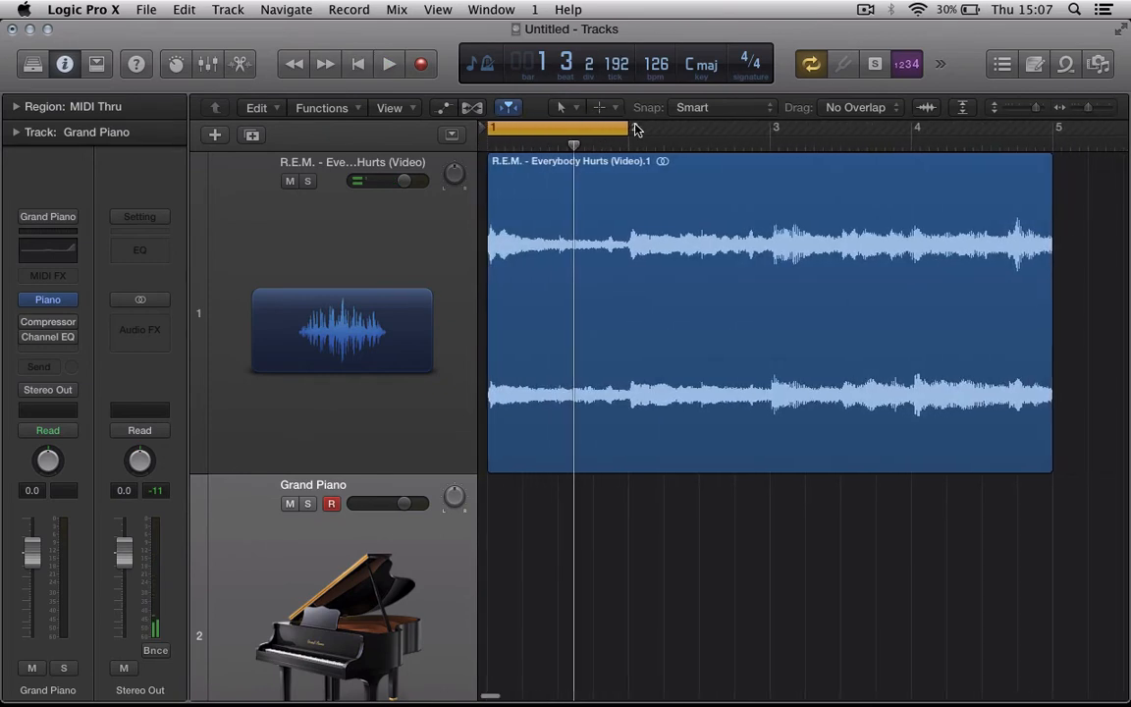
{"action": "left_click_drag", "start_coordinate": [629, 127], "coordinate": [522, 129]}
{"action": "key", "text": "space"}
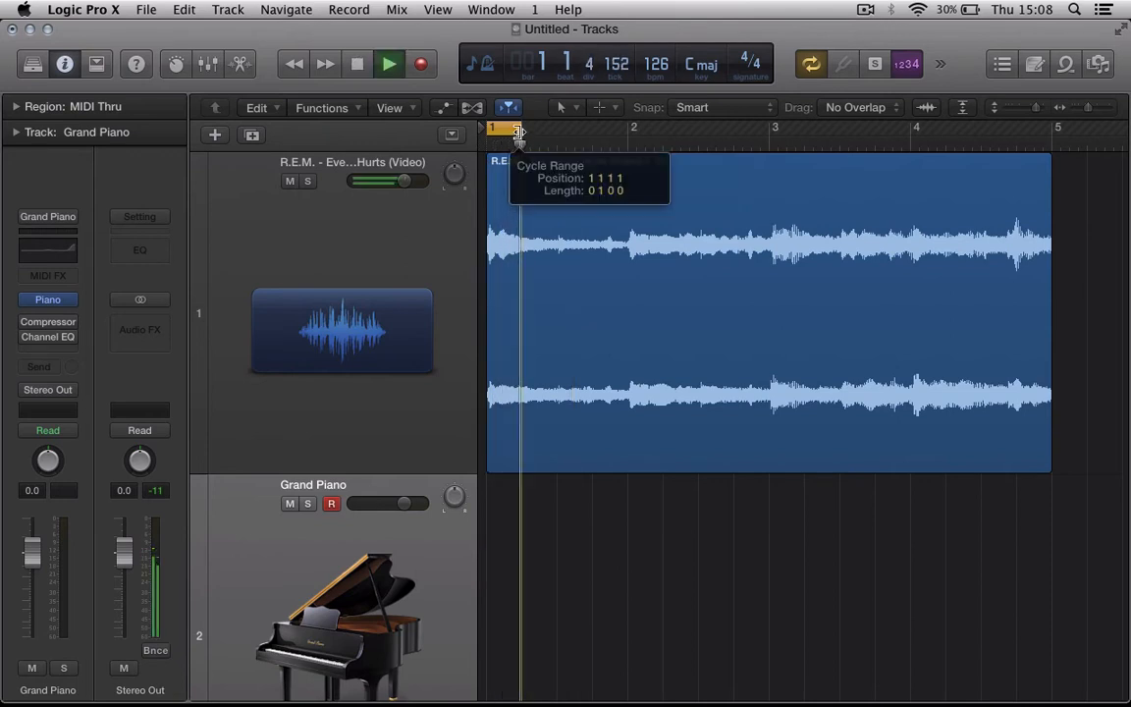
{"action": "key", "text": "space"}
Reduce the cycle range to about half a beat at the start of bar 1 and listen to it
{"action": "left_click_drag", "start_coordinate": [518, 130], "coordinate": [502, 129]}
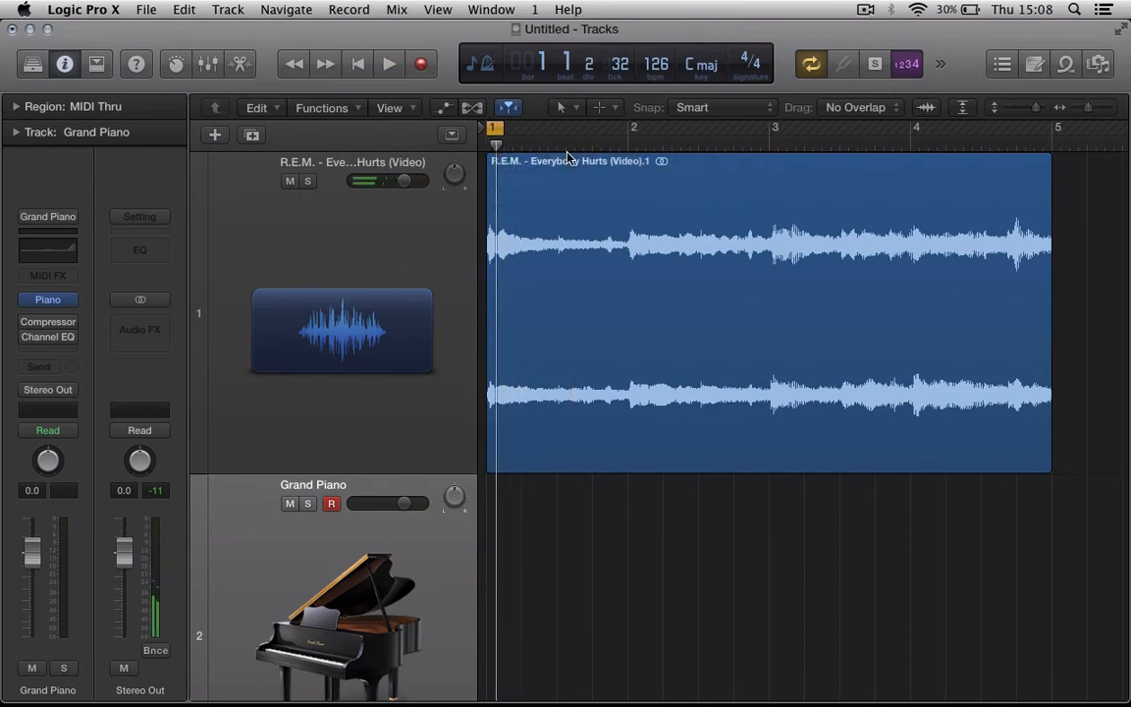
{"action": "key", "text": "space"}
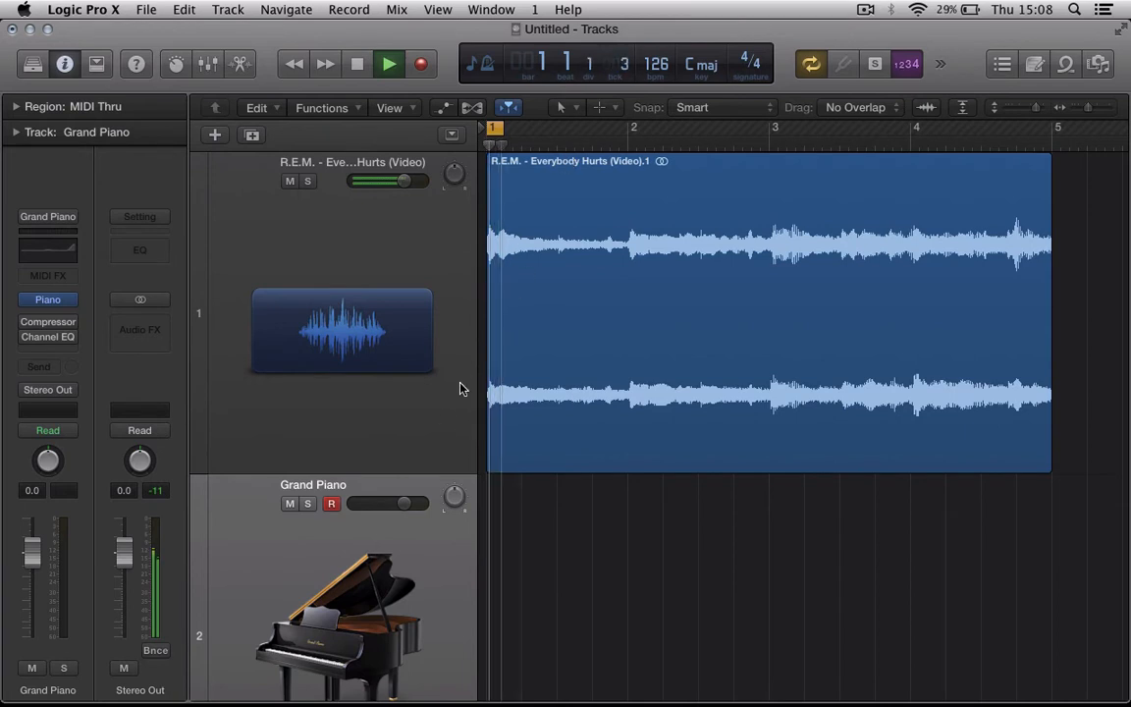
{"action": "key", "text": "space"}
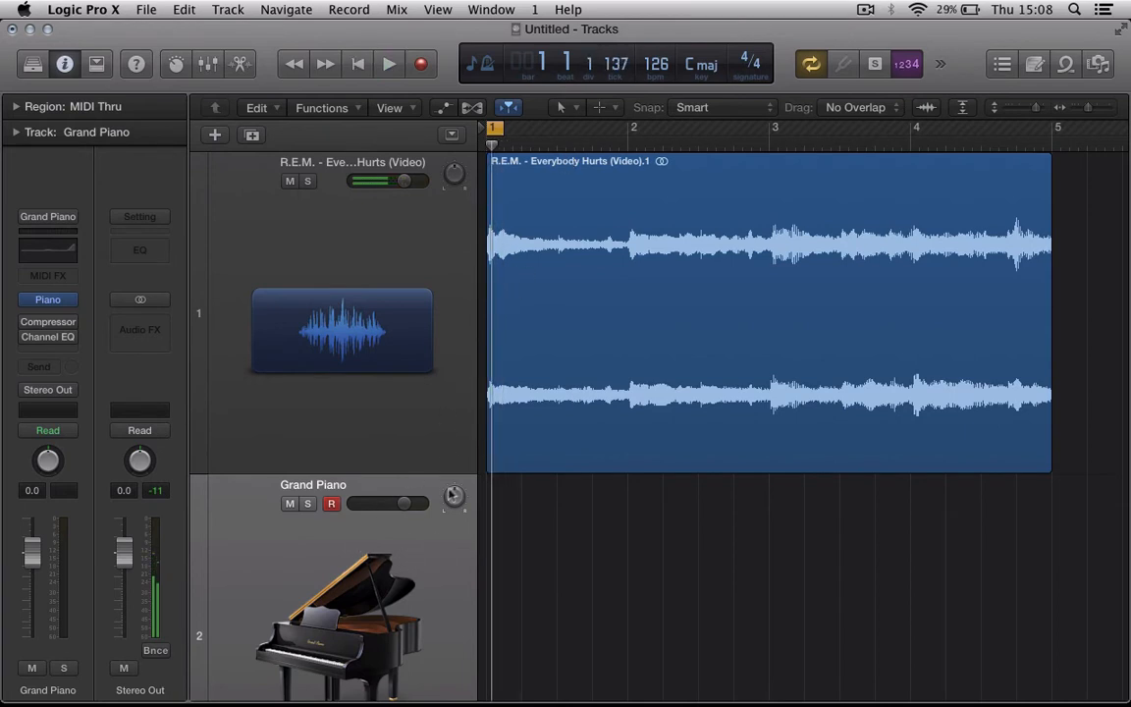
Show the Musical Typing keyboard and try ascending Grand Piano notes over the half-beat loop to find its matching pitch
{"action": "key", "text": "super+k"}
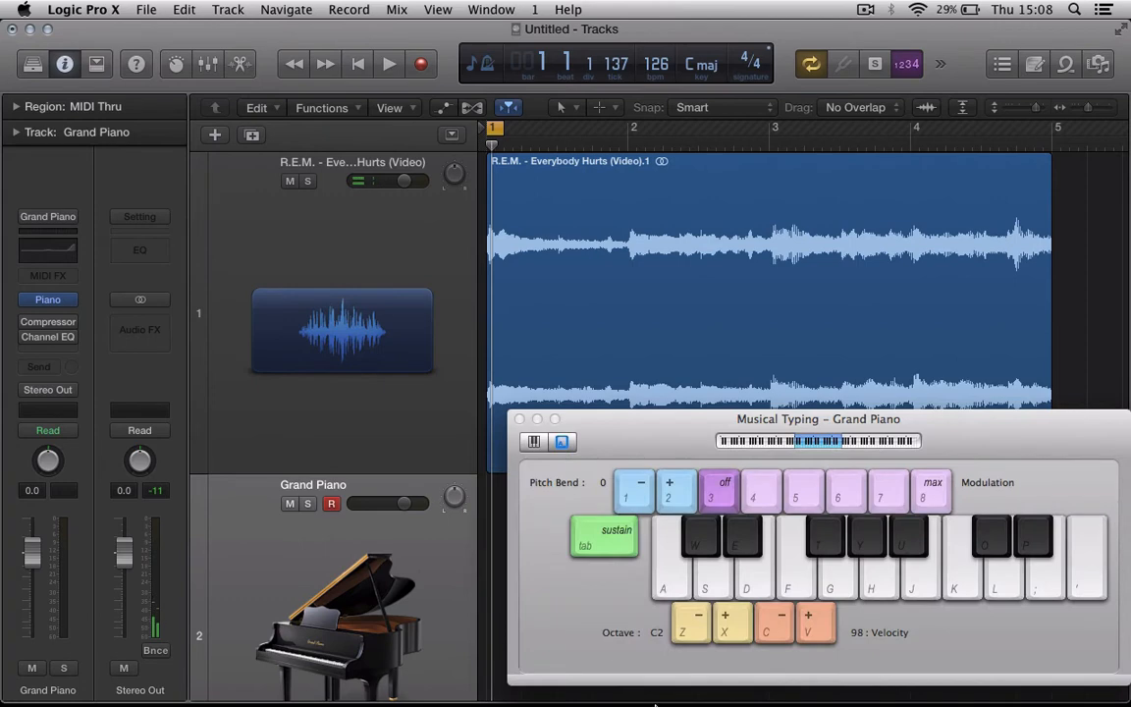
{"action": "key", "text": "space"}
{"action": "key", "text": "a"}
{"action": "key", "text": "s"}
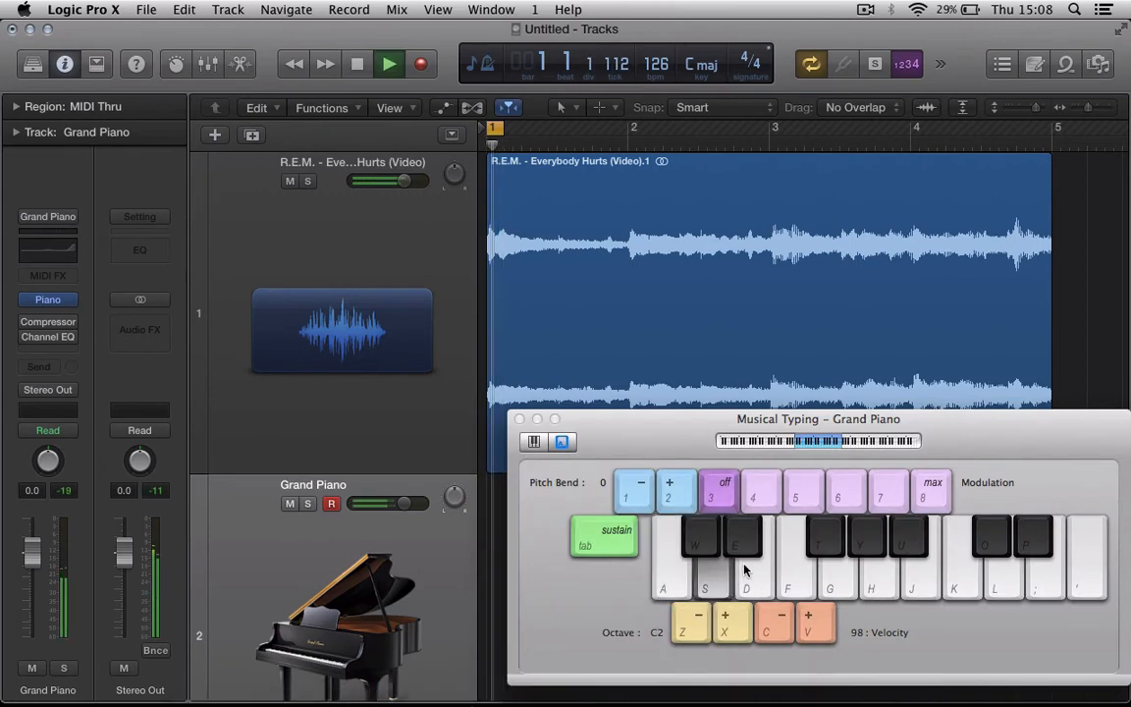
{"action": "key", "text": "s"}
{"action": "key", "text": "d"}
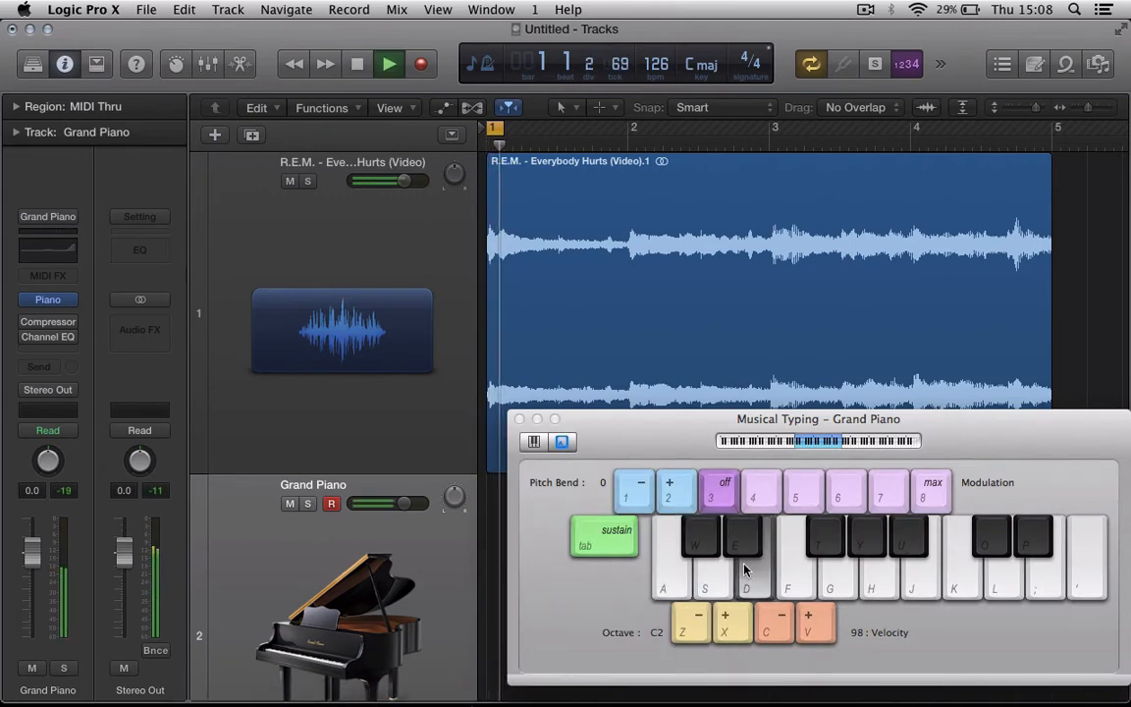
{"action": "key", "text": "s"}
{"action": "key", "text": "s"}
{"action": "key", "text": "f"}
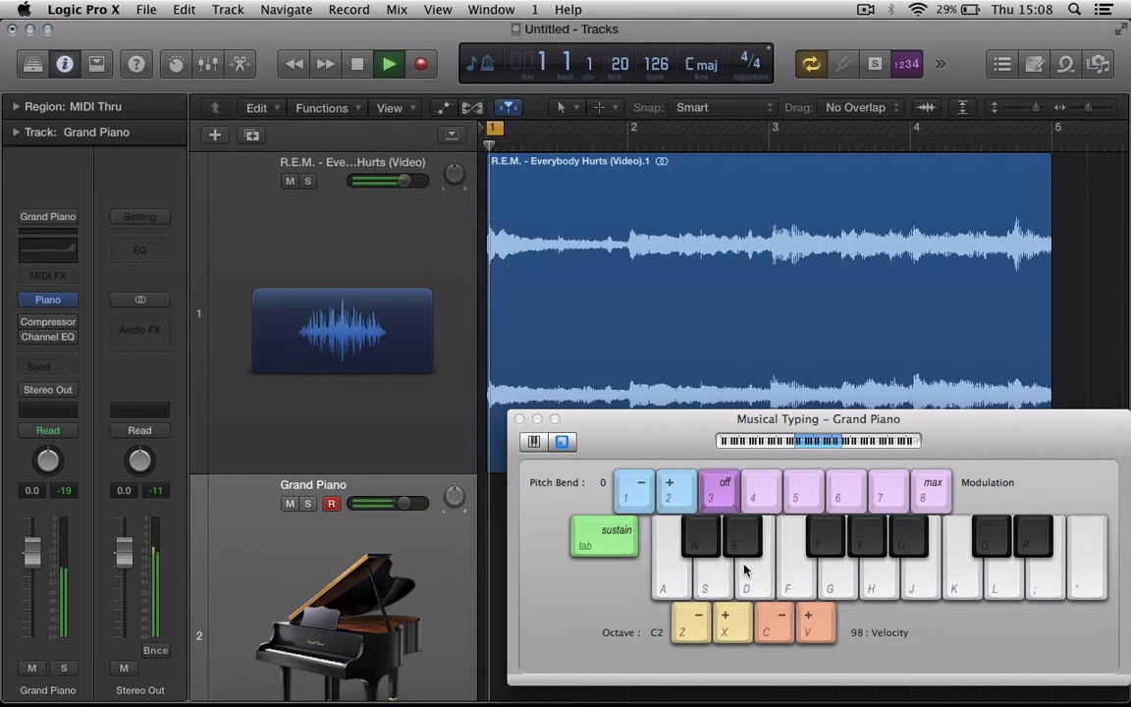
{"action": "key", "text": "g"}
{"action": "key", "text": "h"}
{"action": "key", "text": "y"}
{"action": "key", "text": "u"}
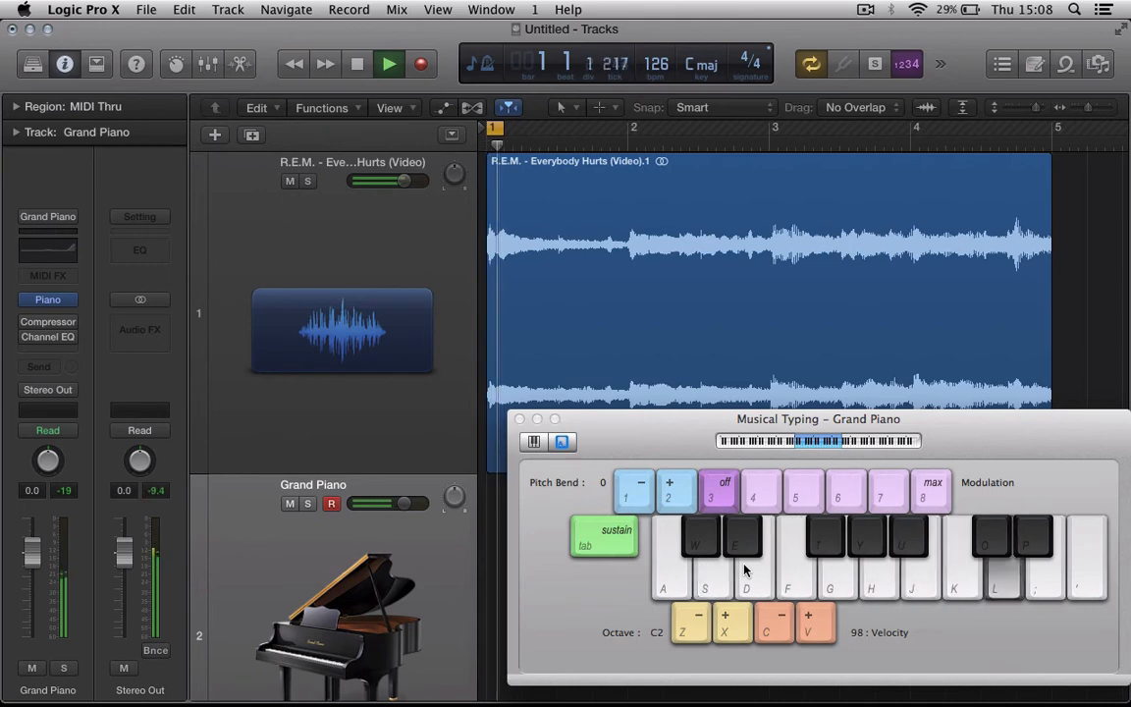
{"action": "key", "text": "u"}
{"action": "key", "text": "space"}
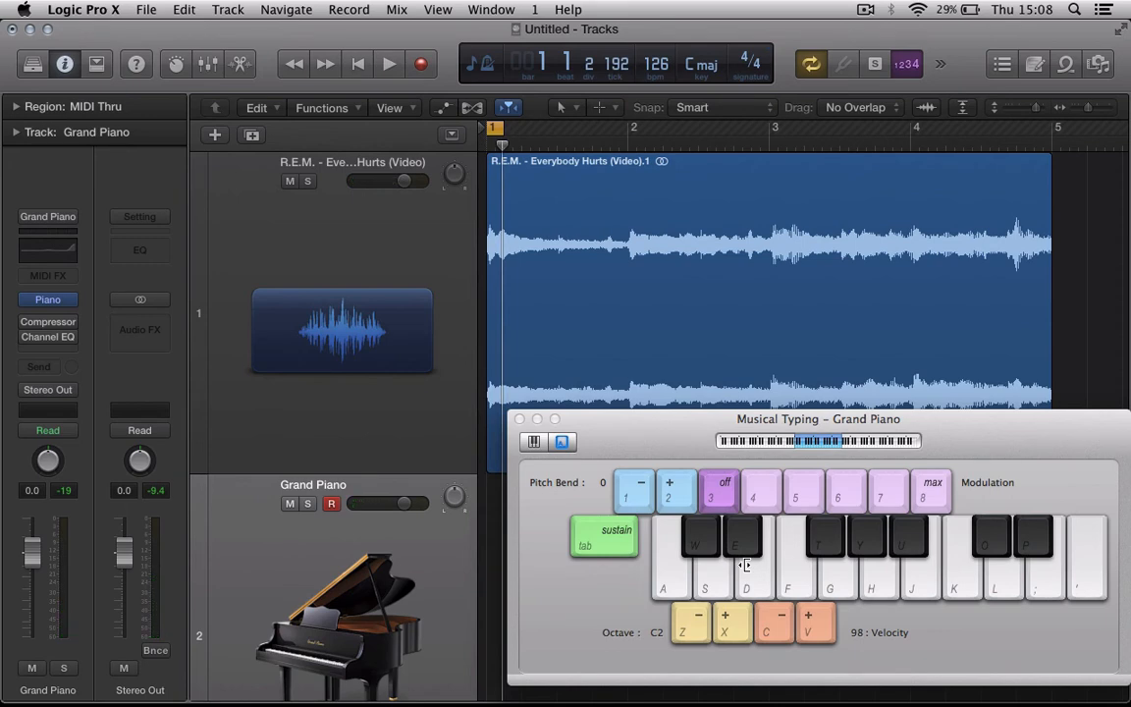
{"action": "key", "text": "space"}
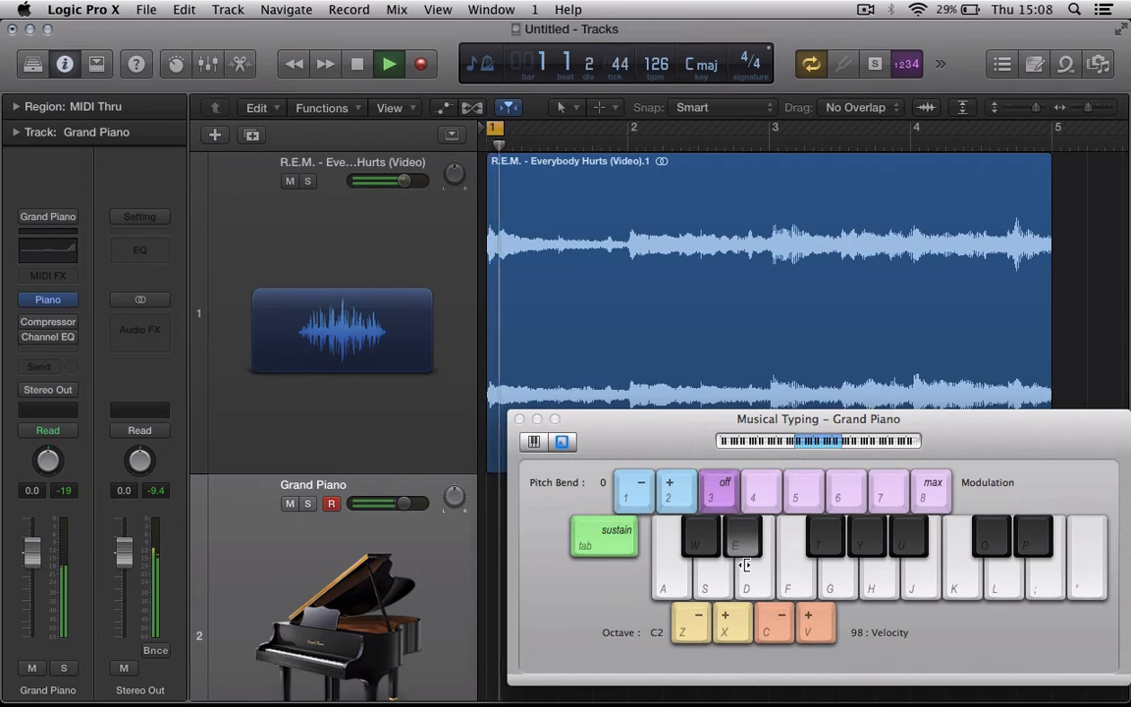
{"action": "key", "text": "space"}
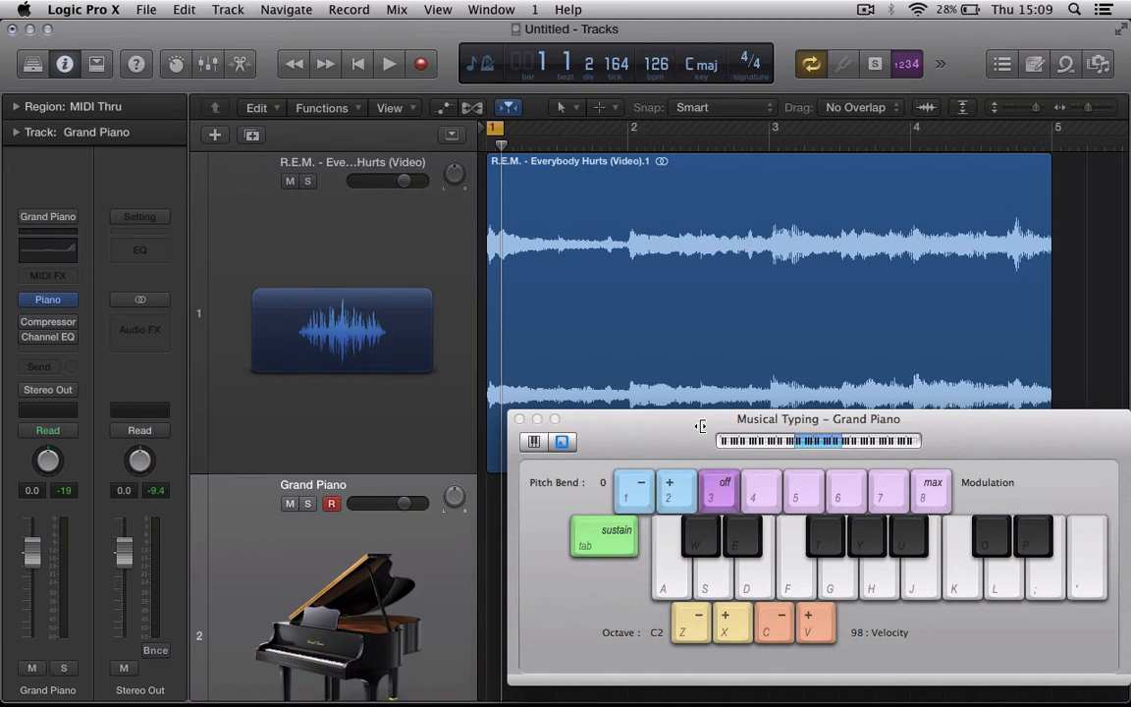
{"action": "key", "text": "a"}
Move the Musical Typing keyboard higher over the audio region and compare piano notes from C to D sharp with the loop
{"action": "left_click_drag", "start_coordinate": [684, 420], "coordinate": [682, 338]}
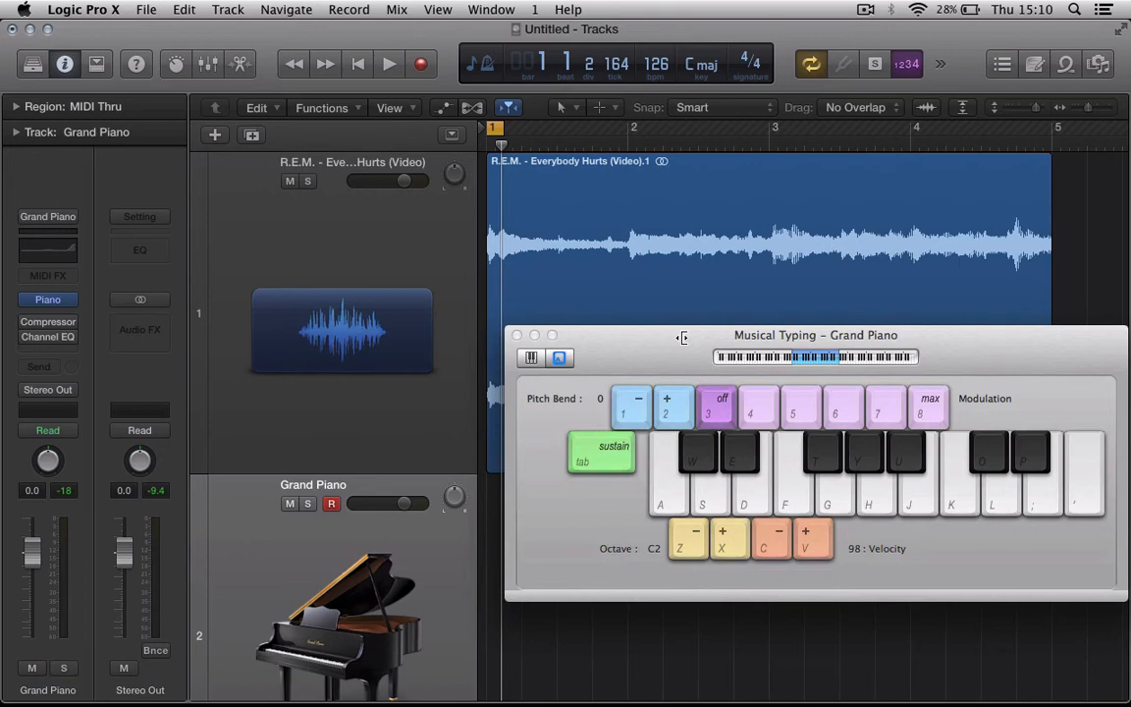
{"action": "left_click_drag", "start_coordinate": [683, 338], "coordinate": [636, 316]}
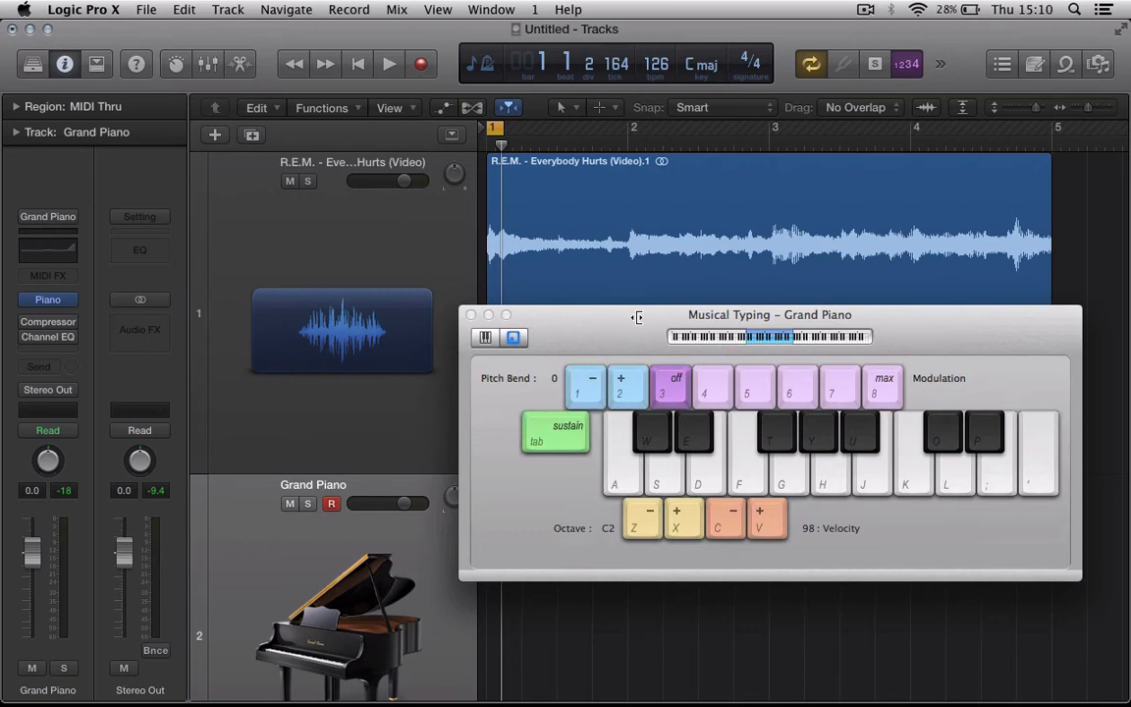
{"action": "key", "text": "space"}
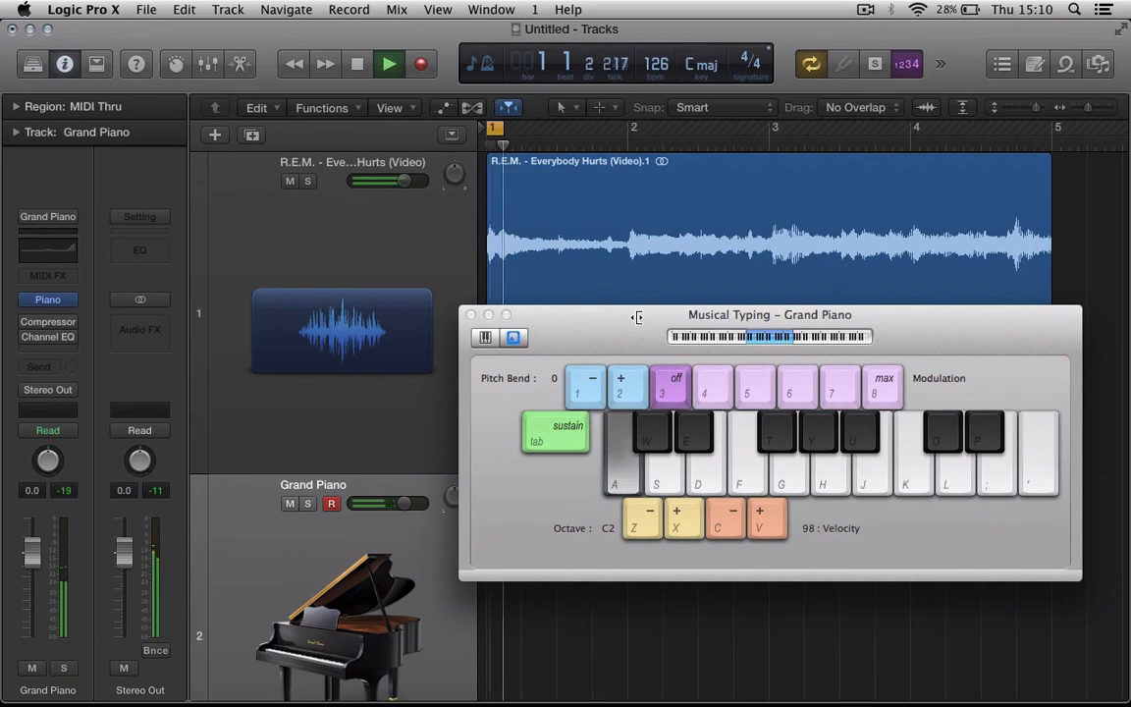
{"action": "key", "text": "w"}
{"action": "key", "text": "s"}
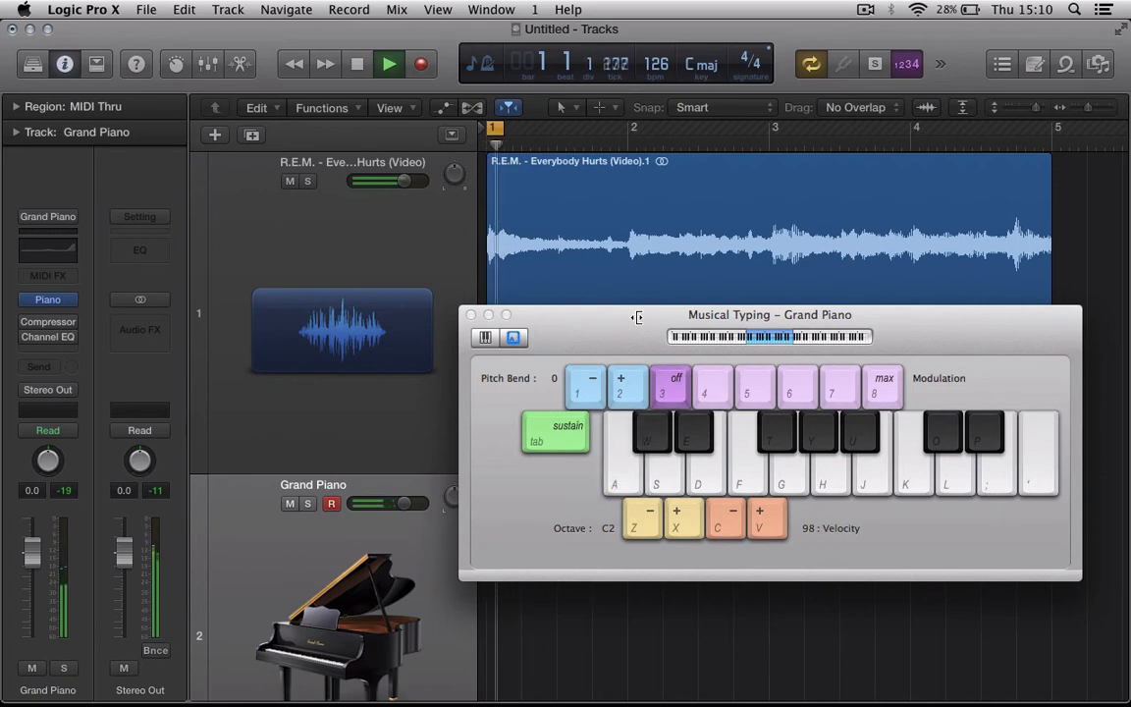
{"action": "key", "text": "s"}
{"action": "key", "text": "s"}
{"action": "key", "text": "e"}
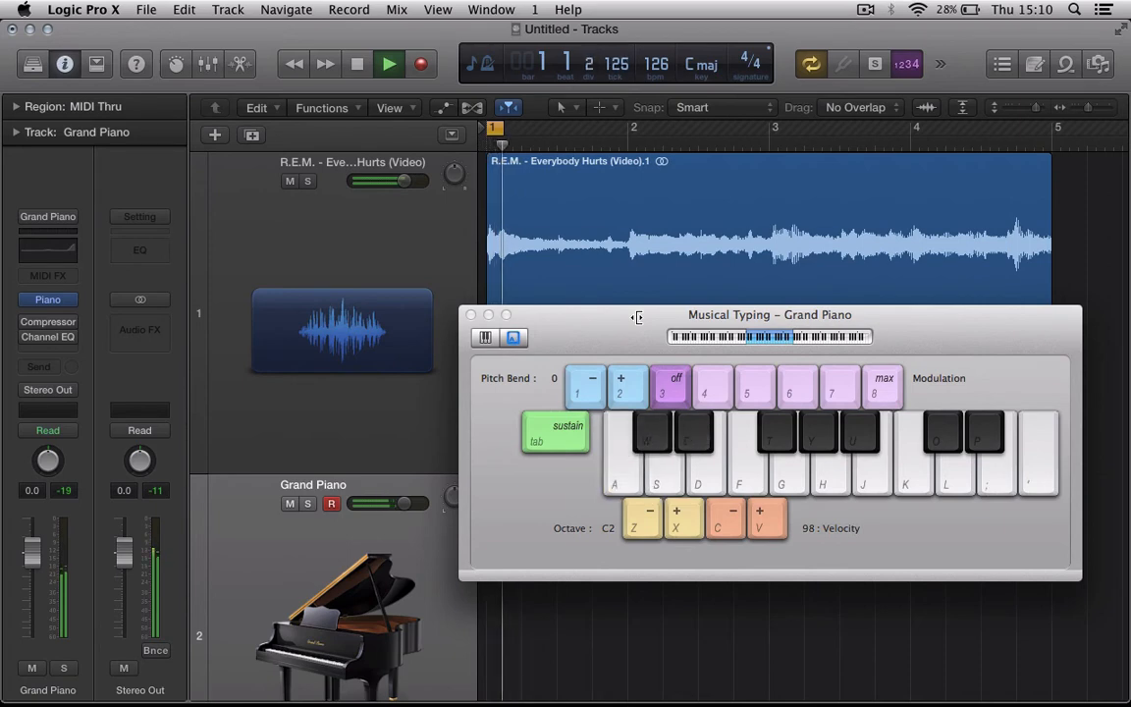
{"action": "key", "text": "s"}
{"action": "key", "text": "space"}
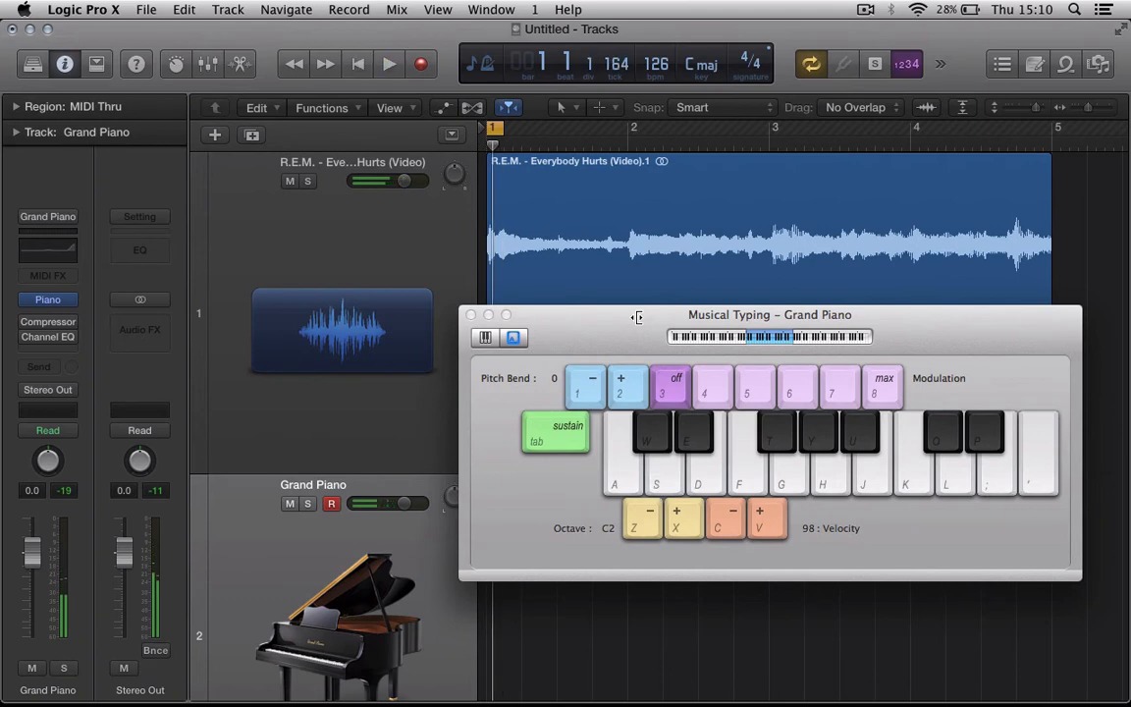
{"action": "key", "text": "s"}
{"action": "key", "text": "s"}
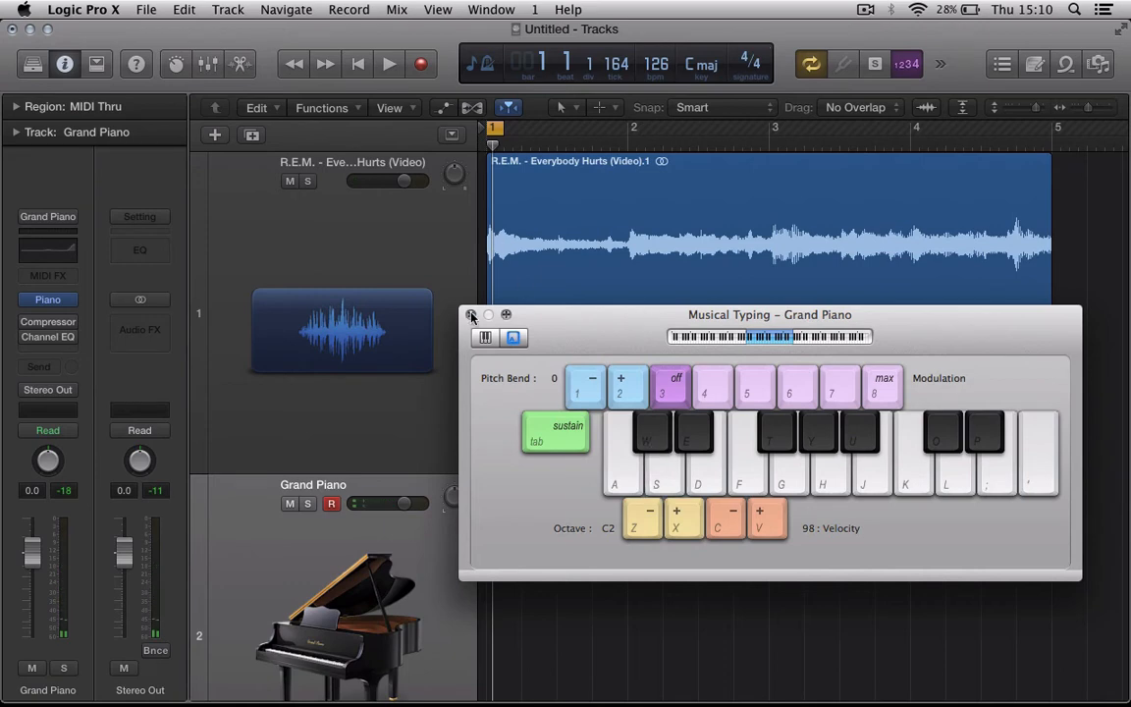
Close the Musical Typing keyboard and extend the cycle range to cover bars 1 to 4, ending at bar 5
{"action": "key", "text": "super+k"}
{"action": "left_click_drag", "start_coordinate": [493, 127], "coordinate": [1055, 128]}
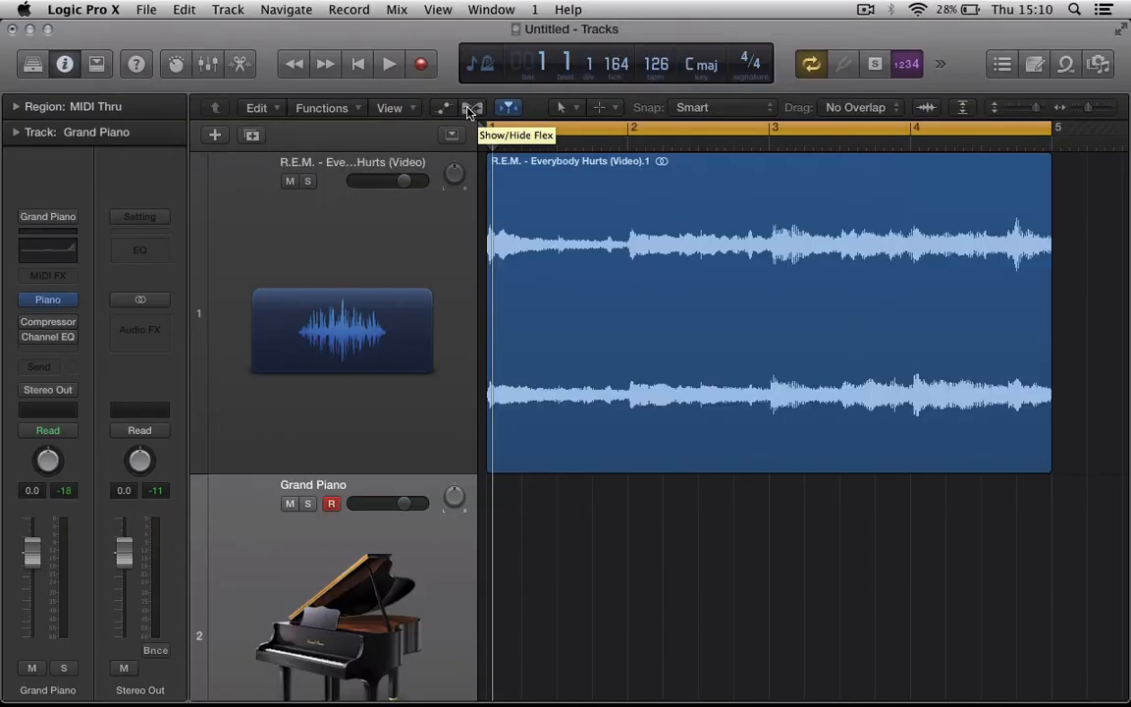
Show the Flex controls and enable Flex on the Everybody Hurts track in Polyphonic (Auto) mode
{"action": "left_click", "coordinate": [541, 365]}
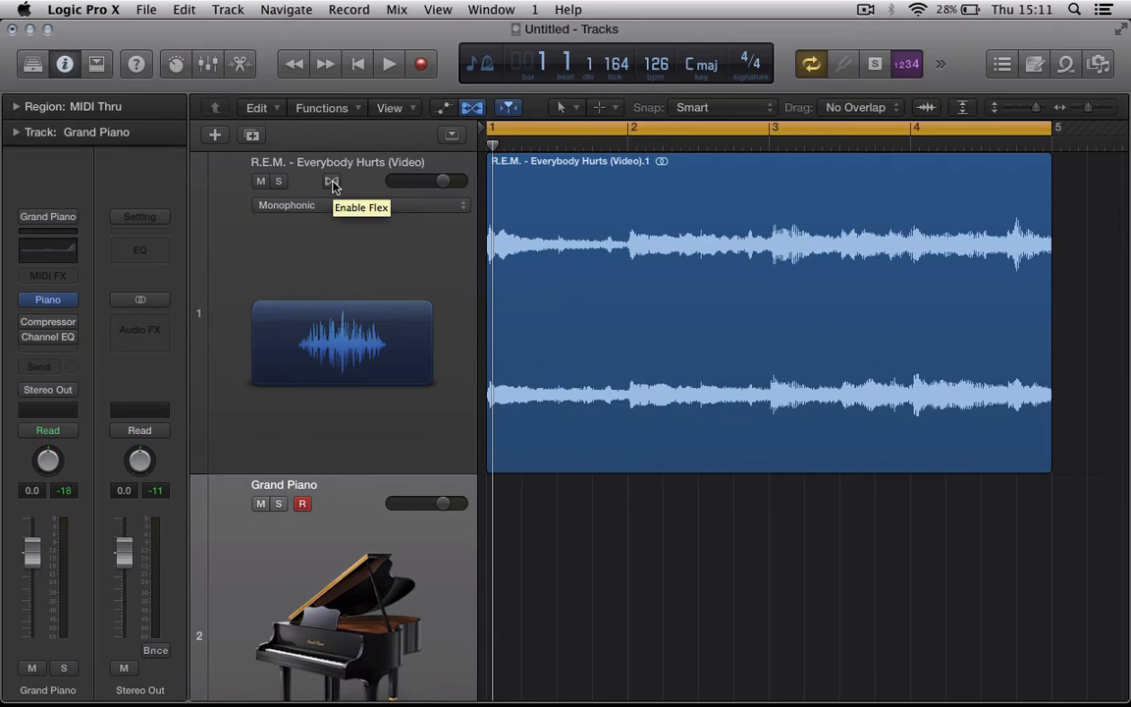
{"action": "left_click", "coordinate": [332, 184]}
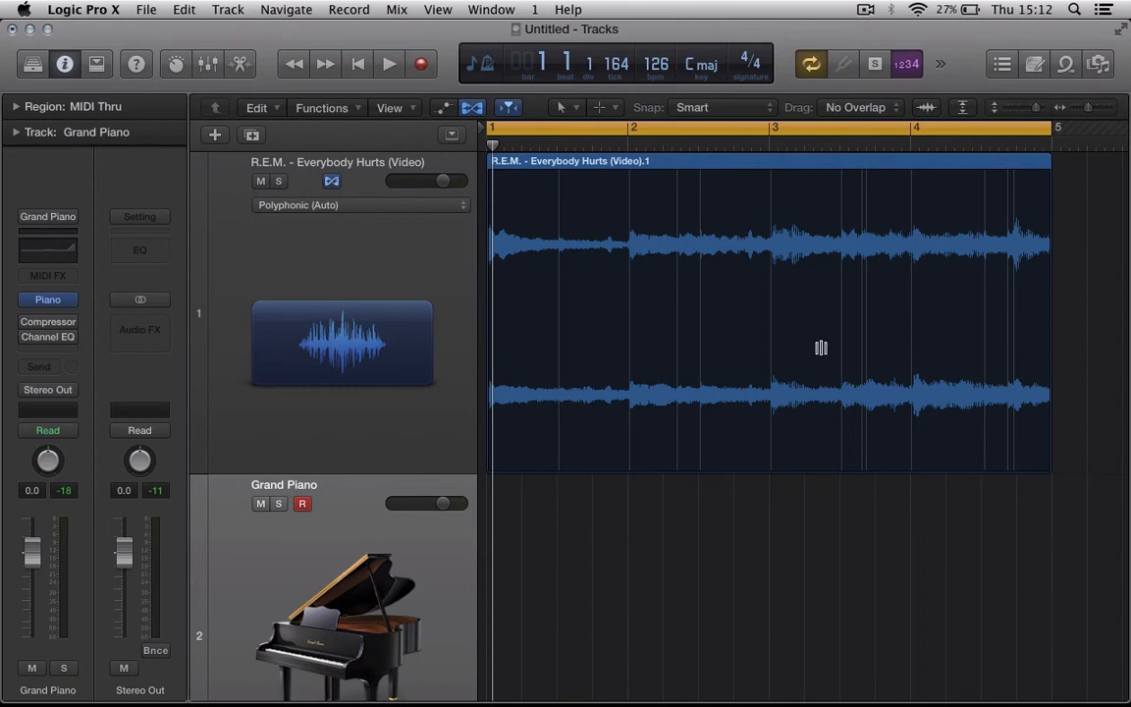
Time-stretch the Everybody Hurts region from bar 1 to end at bar 9 and play it back
{"action": "scroll", "coordinate": [821, 345], "scroll_direction": "right", "scroll_amount": 5}
{"action": "scroll", "coordinate": [820, 345], "scroll_direction": "left", "scroll_amount": 1}
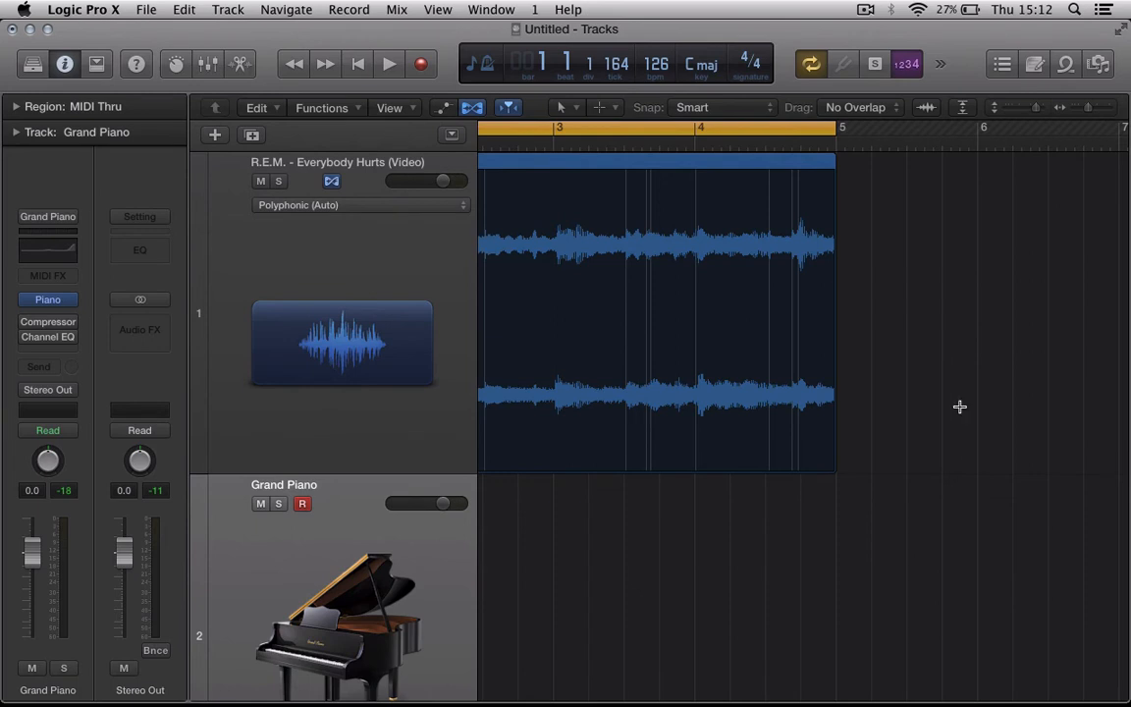
{"action": "key", "text": "super+Left"}
{"action": "key", "text": "super+Left"}
{"action": "scroll", "coordinate": [961, 412], "scroll_direction": "left", "scroll_amount": 5}
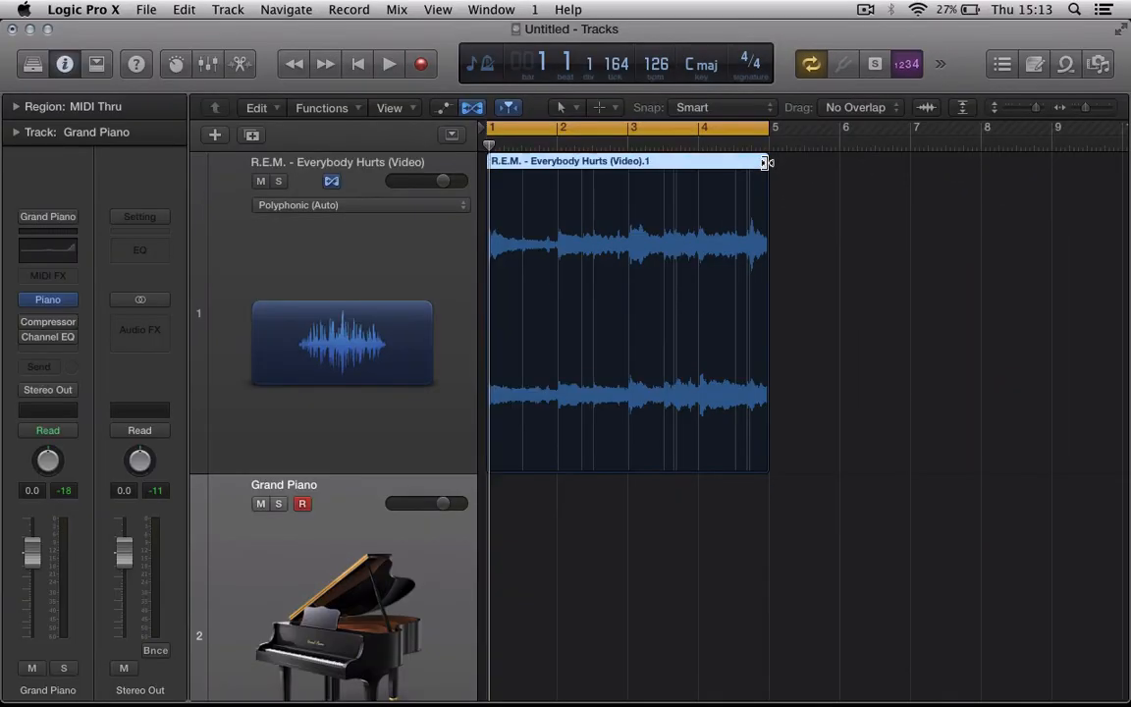
{"action": "left_click_drag", "start_coordinate": [747, 186], "coordinate": [1050, 156]}
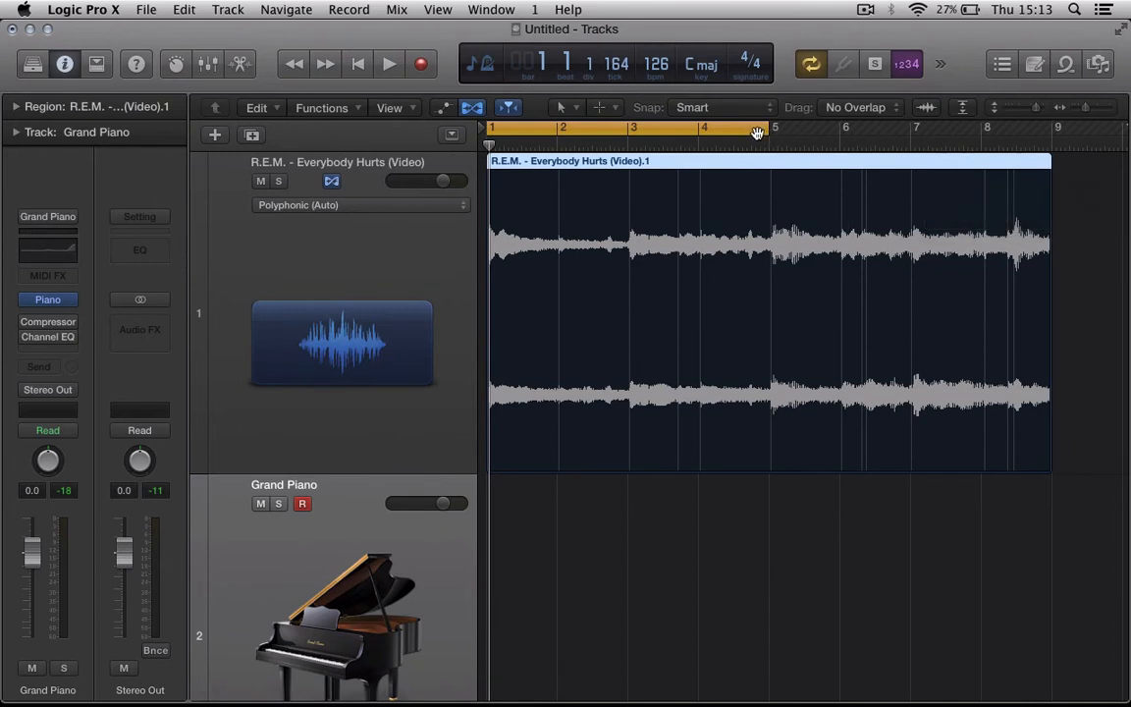
{"action": "key", "text": "space"}
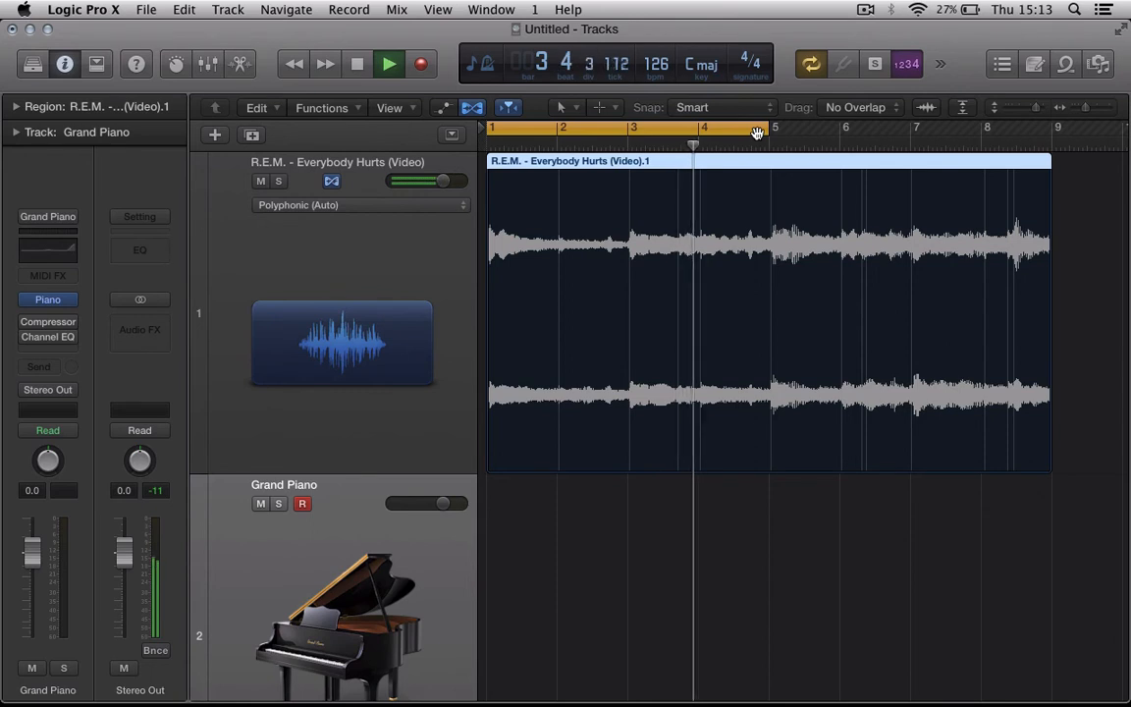
{"action": "key", "text": "space"}
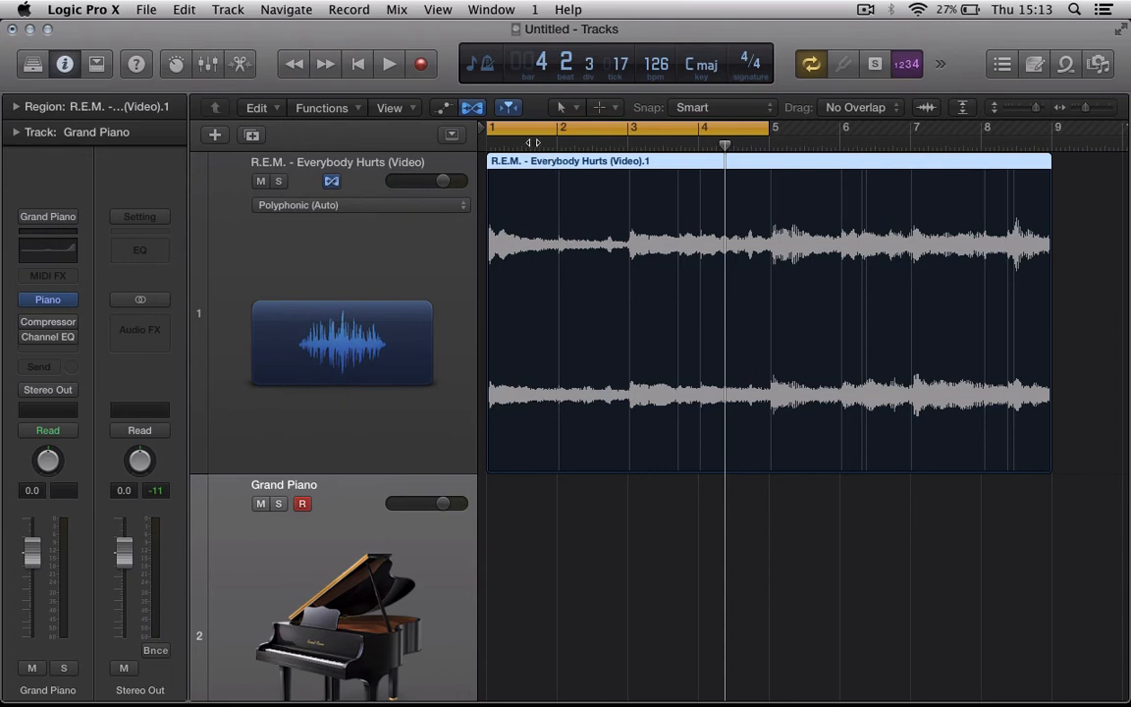
Return the playhead to bar 1 and review the Flex mode options available for the Everybody Hurts track
{"action": "left_click_drag", "start_coordinate": [533, 143], "coordinate": [463, 146]}
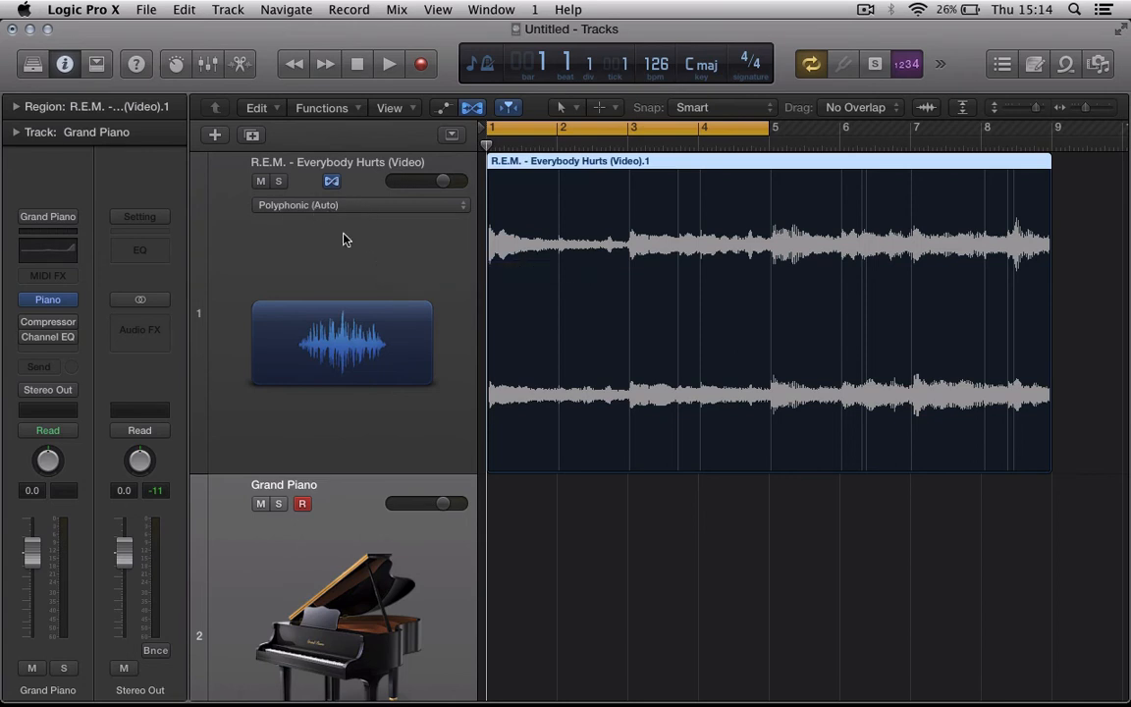
{"action": "left_click", "coordinate": [355, 208]}
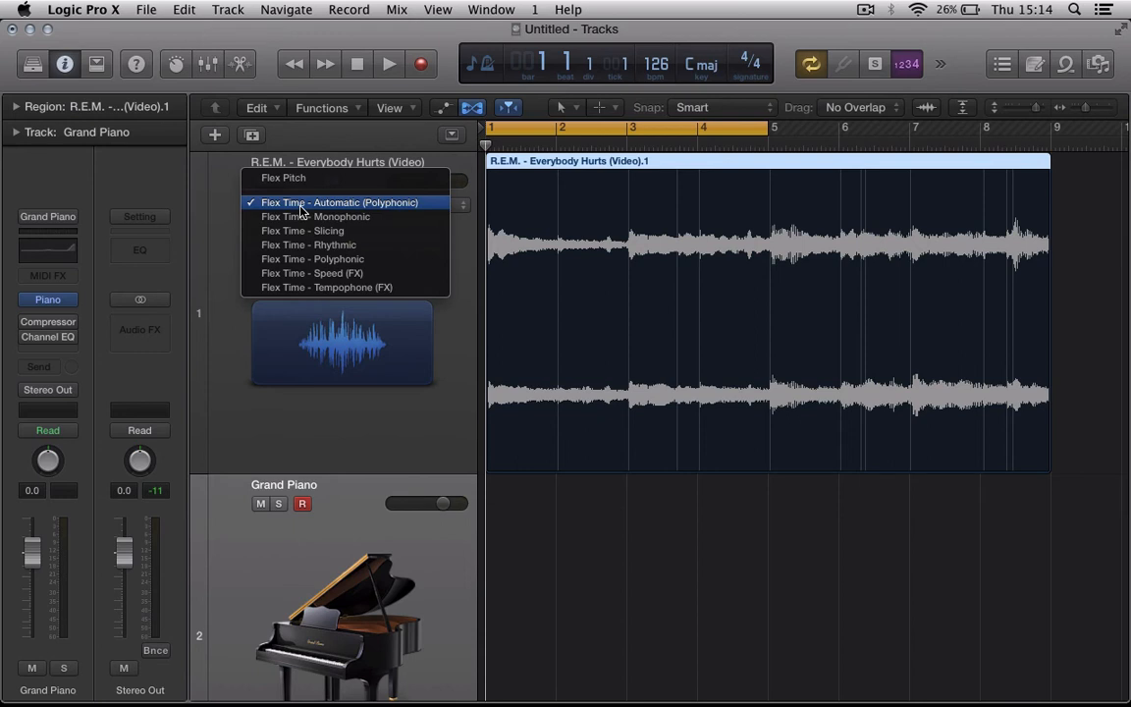
{"action": "left_click", "coordinate": [218, 245]}
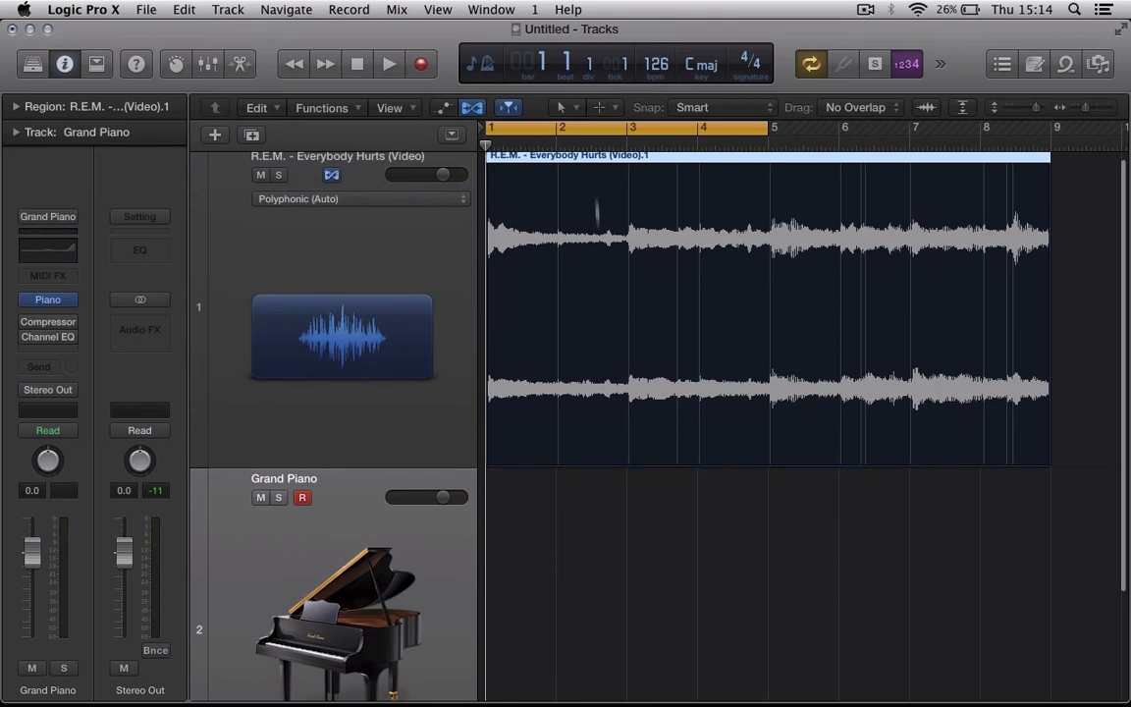
Play the stretched audio from bar 1 and shorten the cycle range to bars 1 and 2, ending at bar 3
{"action": "scroll", "coordinate": [593, 186], "scroll_direction": "up", "scroll_amount": 2}
{"action": "scroll", "coordinate": [594, 187], "scroll_direction": "down", "scroll_amount": 2}
{"action": "key", "text": "space"}
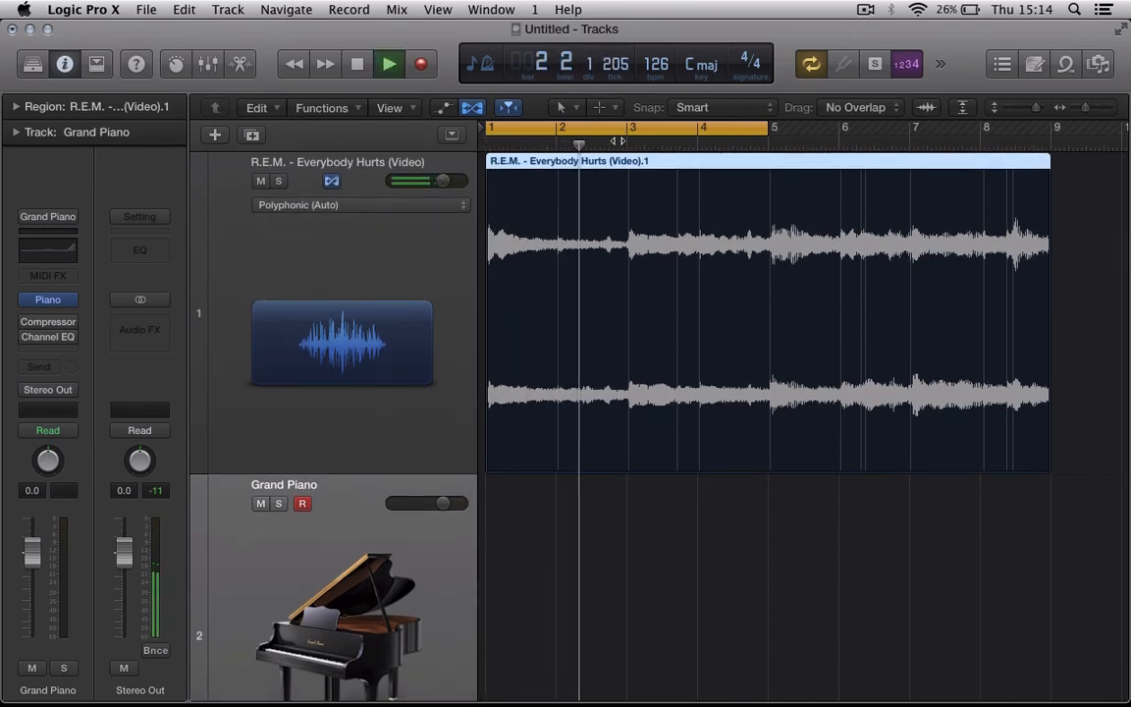
{"action": "key", "text": "space"}
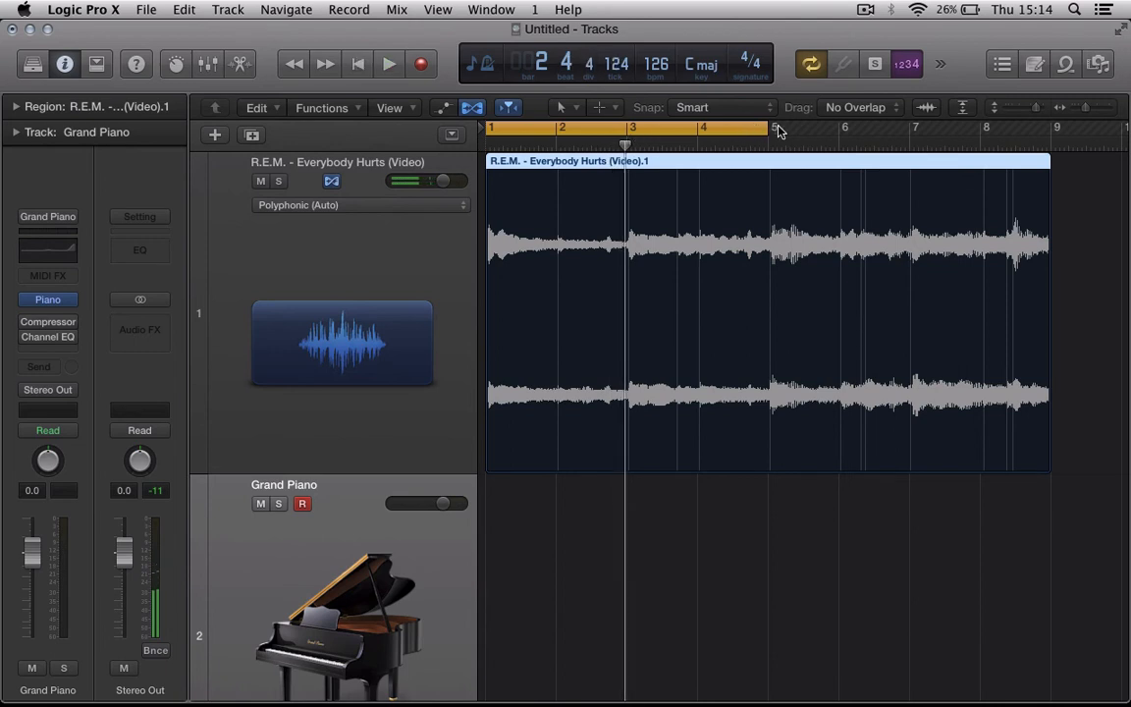
{"action": "left_click_drag", "start_coordinate": [767, 128], "coordinate": [626, 129]}
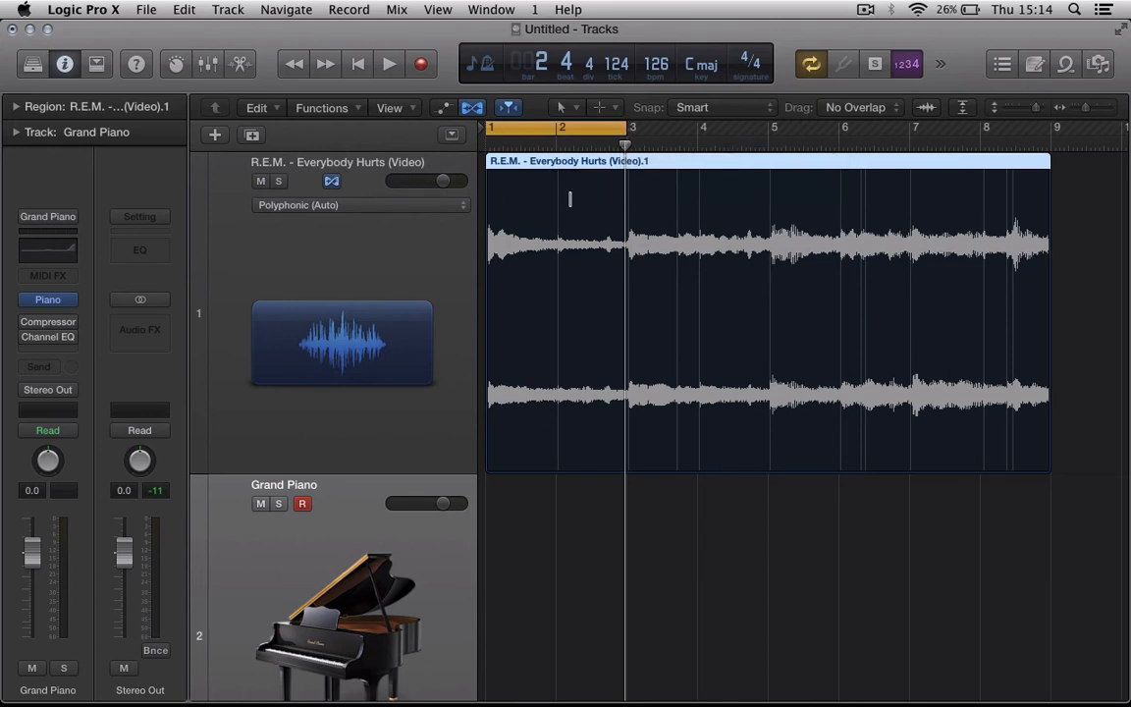
Draw an empty region at bar 1 on the Grand Piano track with the Pencil tool and extend it to bar 3
{"action": "scroll", "coordinate": [494, 568], "scroll_direction": "down", "scroll_amount": 2}
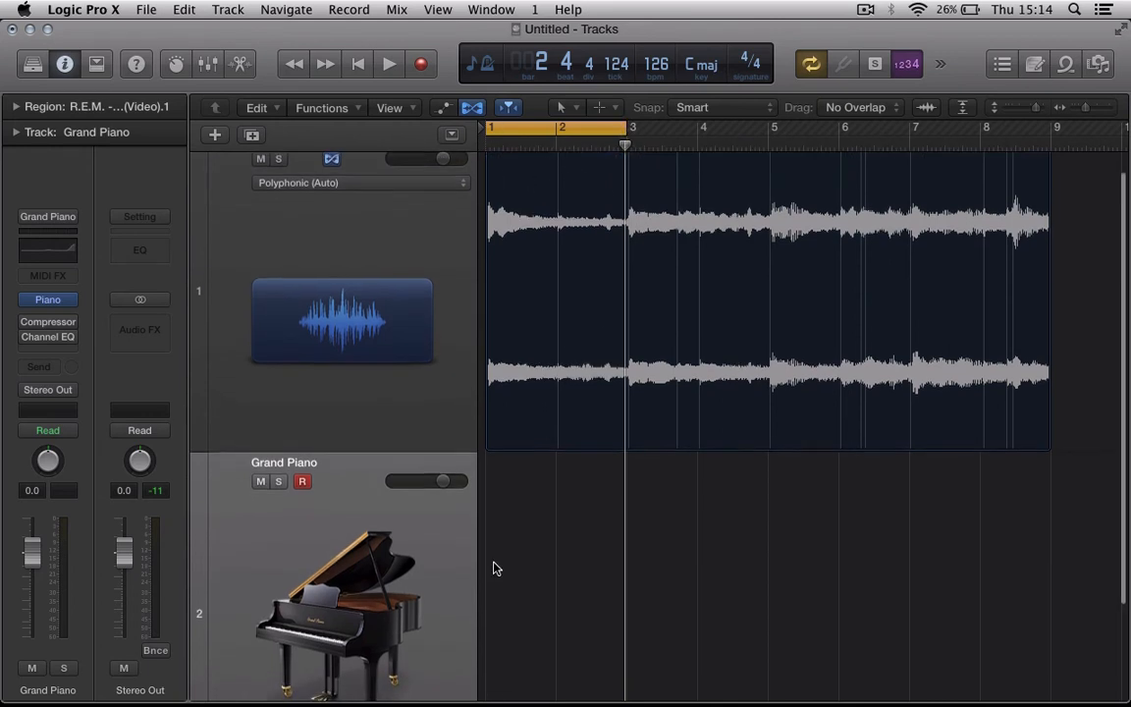
{"action": "scroll", "coordinate": [494, 567], "scroll_direction": "down", "scroll_amount": 3}
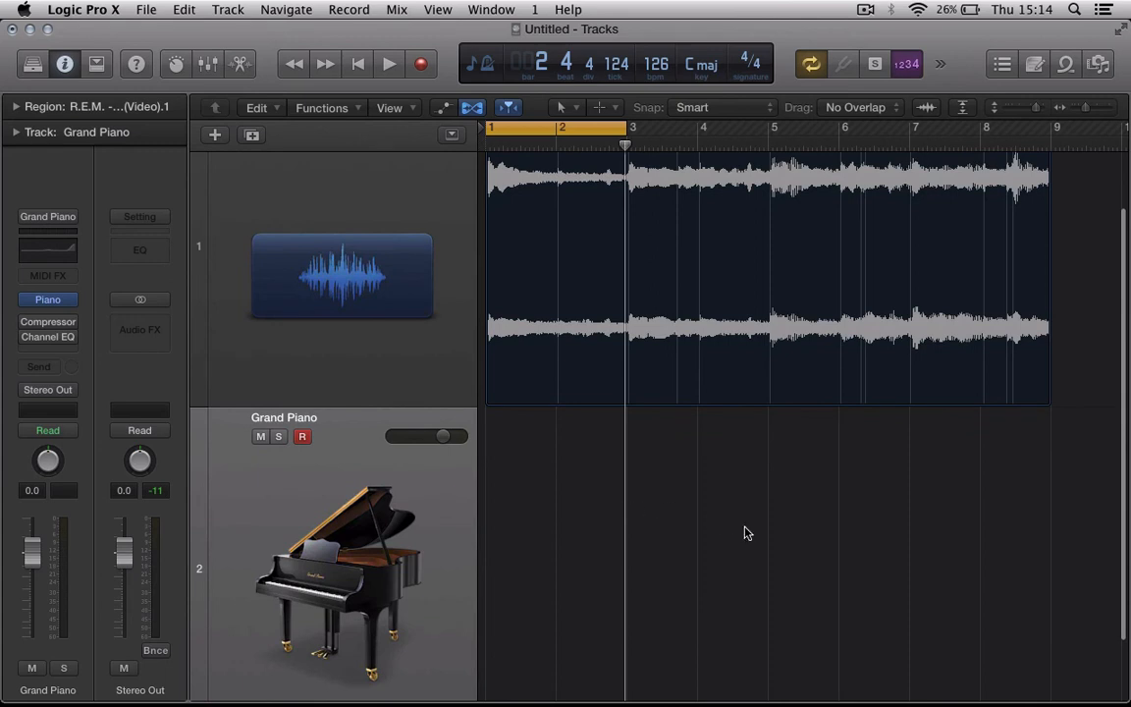
{"action": "key", "text": "t"}
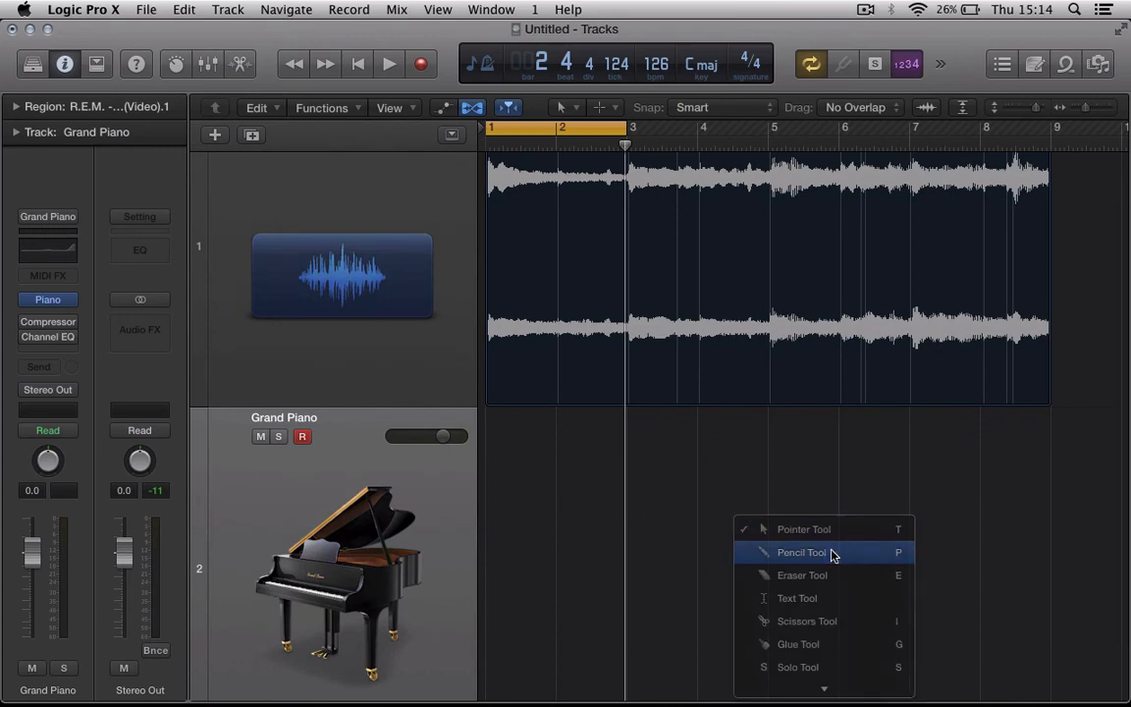
{"action": "left_click", "coordinate": [832, 555]}
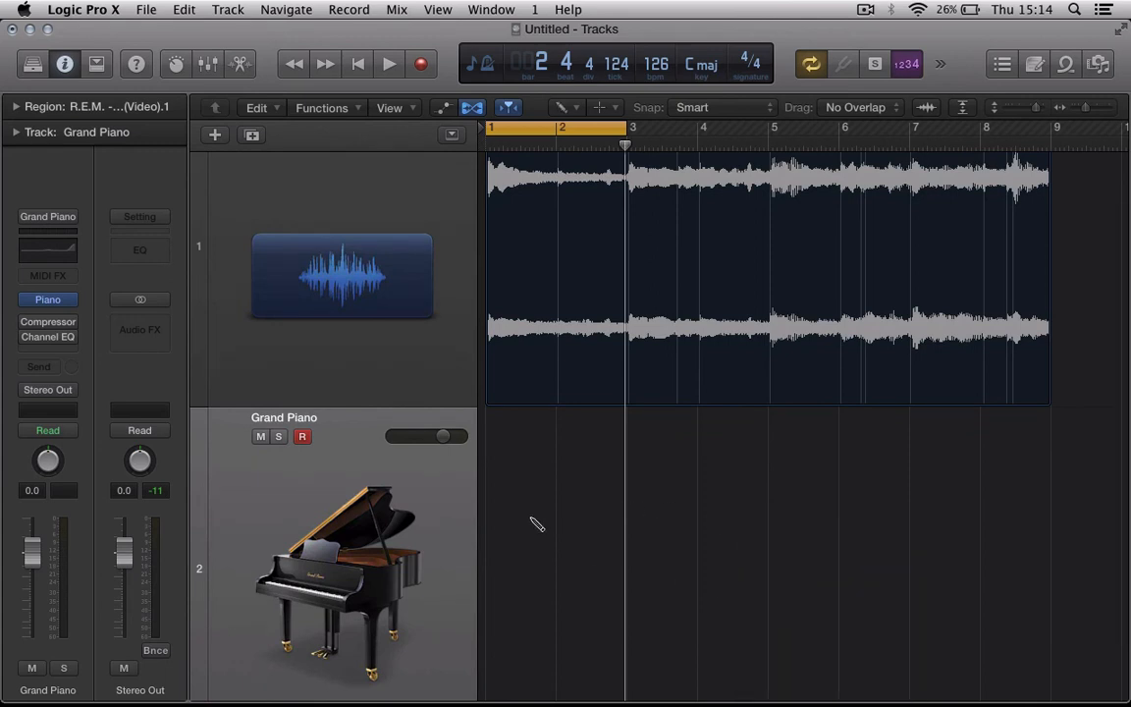
{"action": "left_click", "coordinate": [536, 524]}
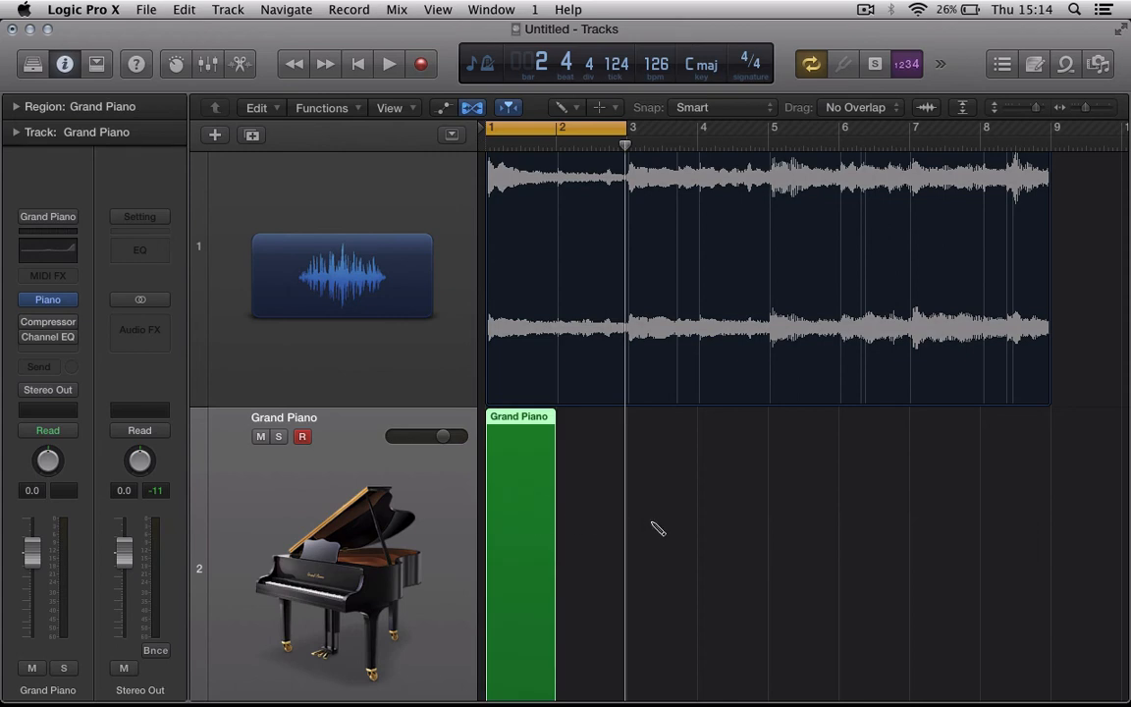
{"action": "key", "text": "t"}
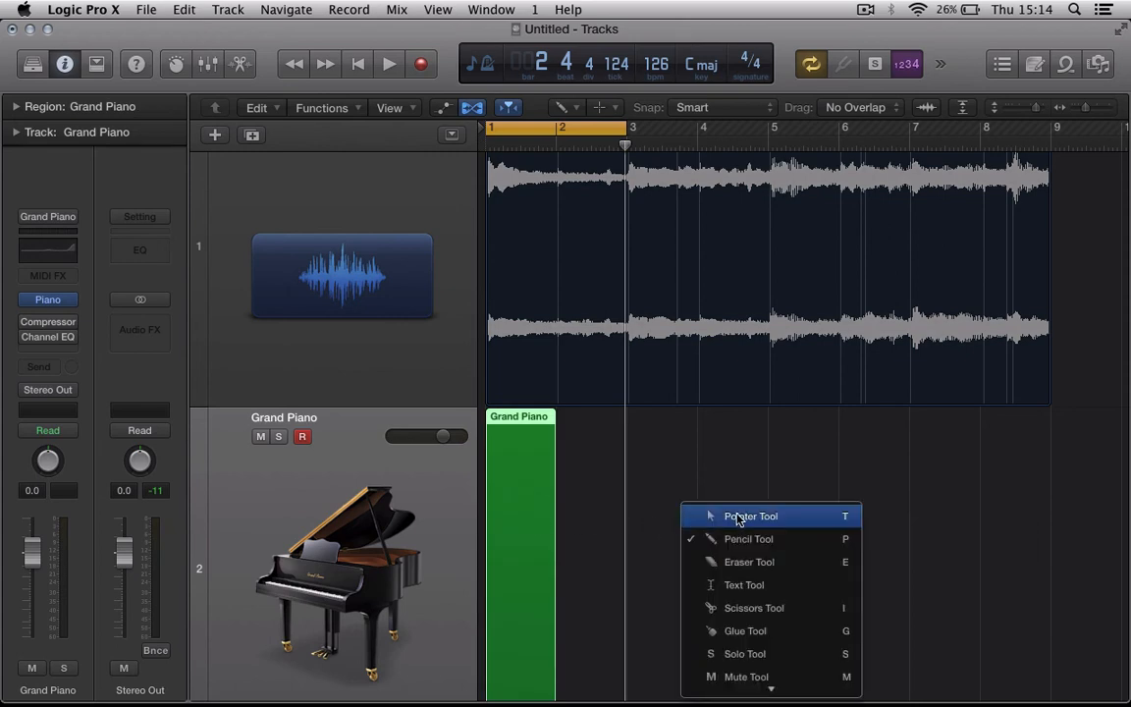
{"action": "left_click", "coordinate": [738, 519]}
{"action": "scroll", "coordinate": [614, 530], "scroll_direction": "down", "scroll_amount": 1}
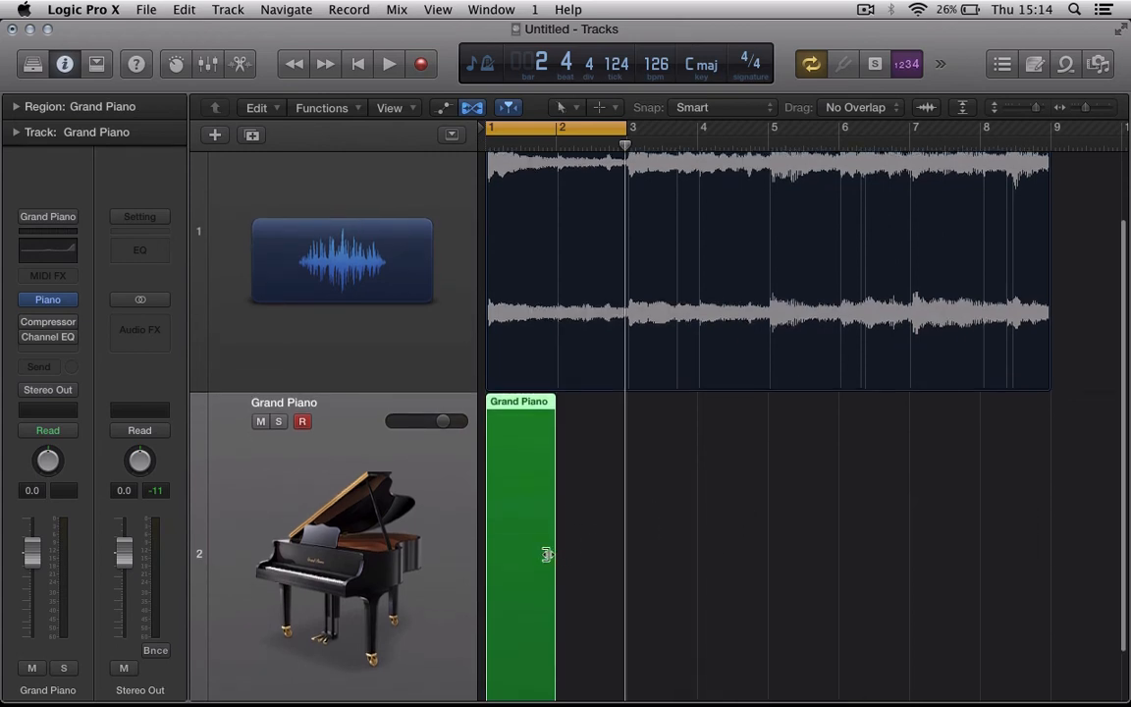
{"action": "left_click_drag", "start_coordinate": [554, 555], "coordinate": [624, 553]}
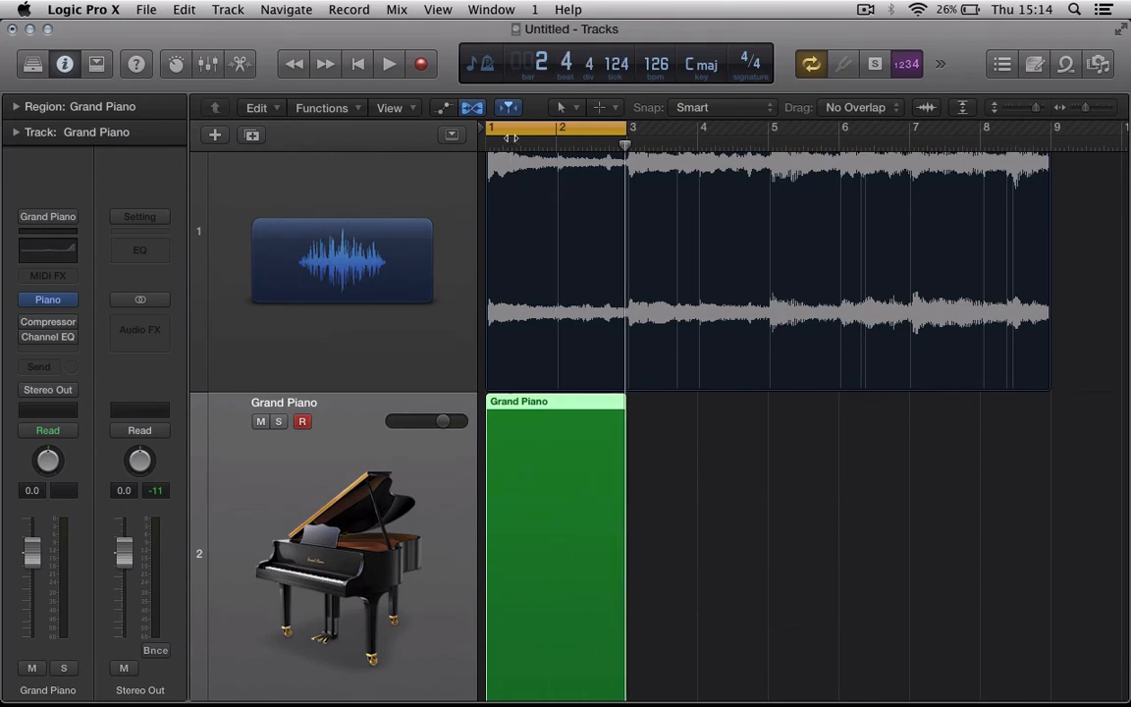
Open the new Grand Piano region in the Piano Roll and enlarge the editor area
{"action": "scroll", "coordinate": [687, 480], "scroll_direction": "down", "scroll_amount": 2}
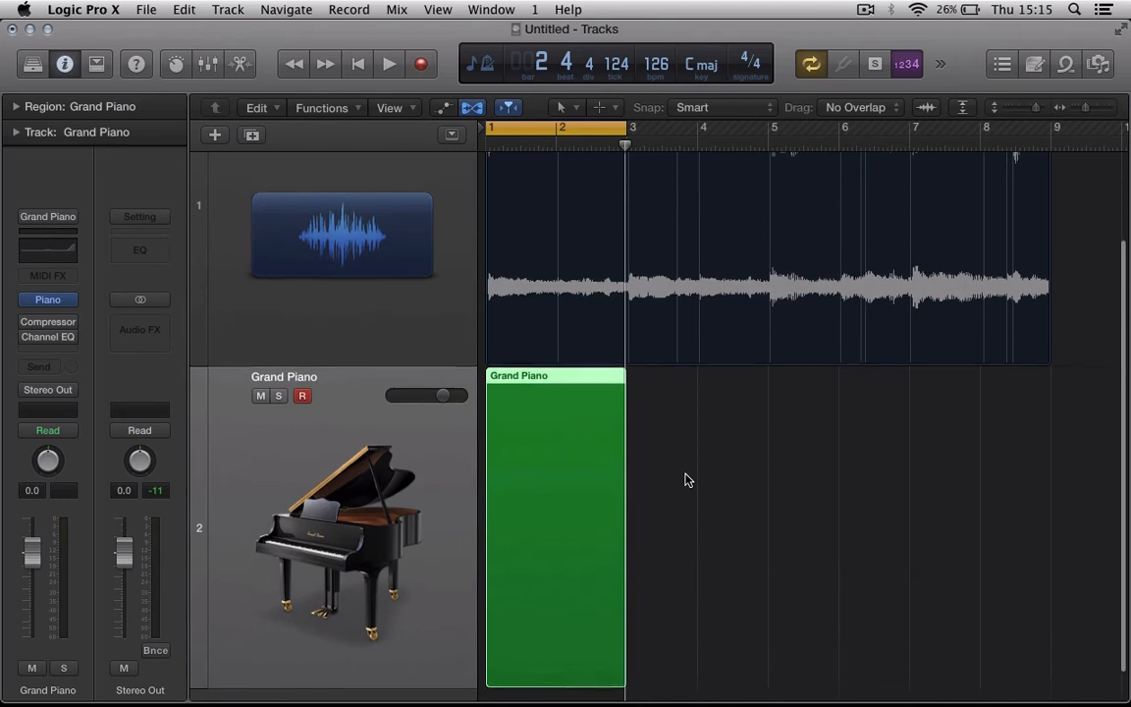
{"action": "scroll", "coordinate": [687, 480], "scroll_direction": "up", "scroll_amount": 2}
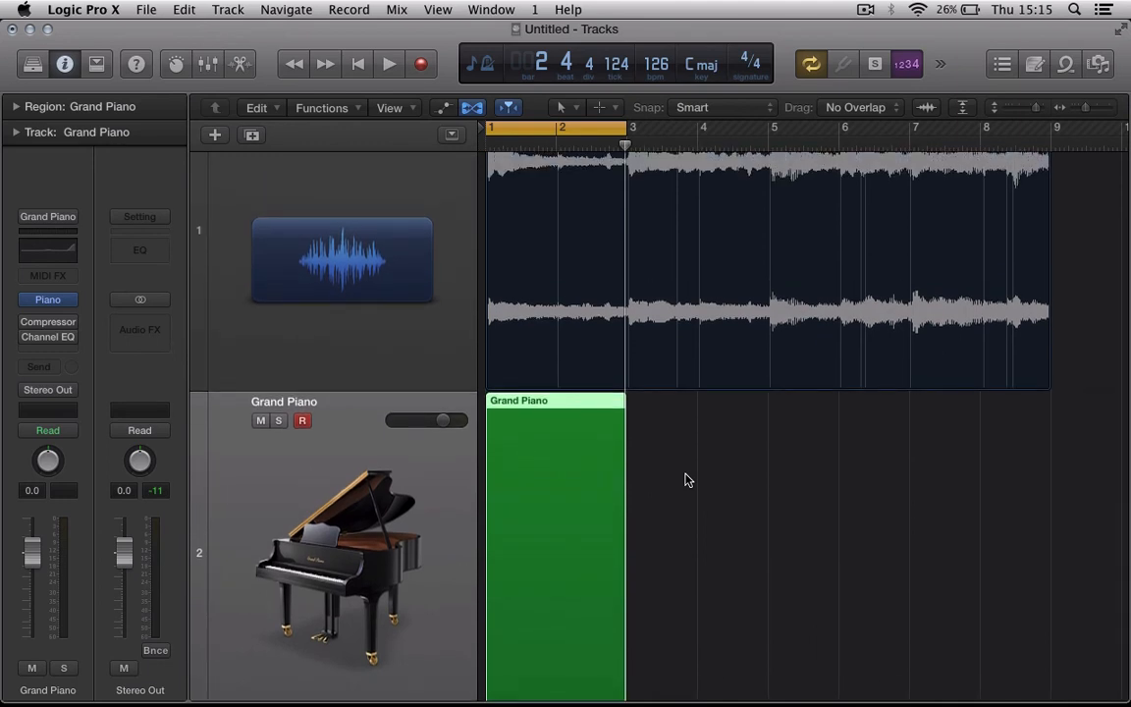
{"action": "scroll", "coordinate": [687, 480], "scroll_direction": "down", "scroll_amount": 1}
{"action": "scroll", "coordinate": [687, 480], "scroll_direction": "up", "scroll_amount": 2}
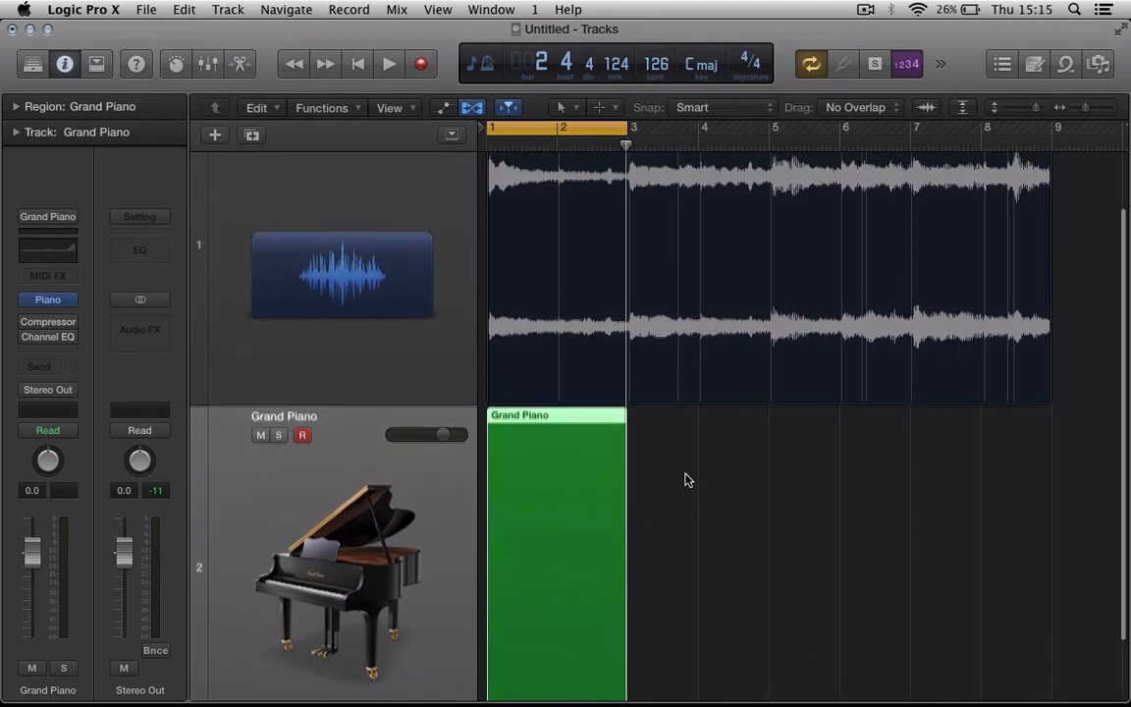
{"action": "scroll", "coordinate": [688, 480], "scroll_direction": "up", "scroll_amount": 2}
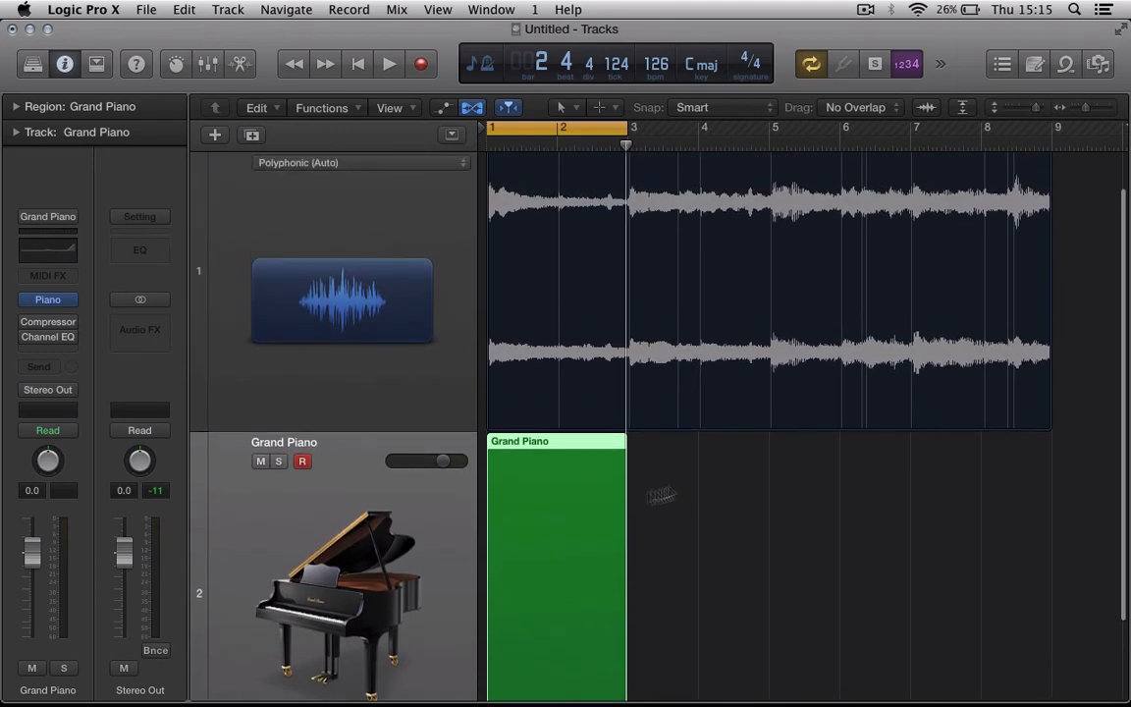
{"action": "double_click", "coordinate": [550, 448]}
{"action": "scroll", "coordinate": [623, 384], "scroll_direction": "up", "scroll_amount": 3}
{"action": "scroll", "coordinate": [623, 384], "scroll_direction": "up", "scroll_amount": 4}
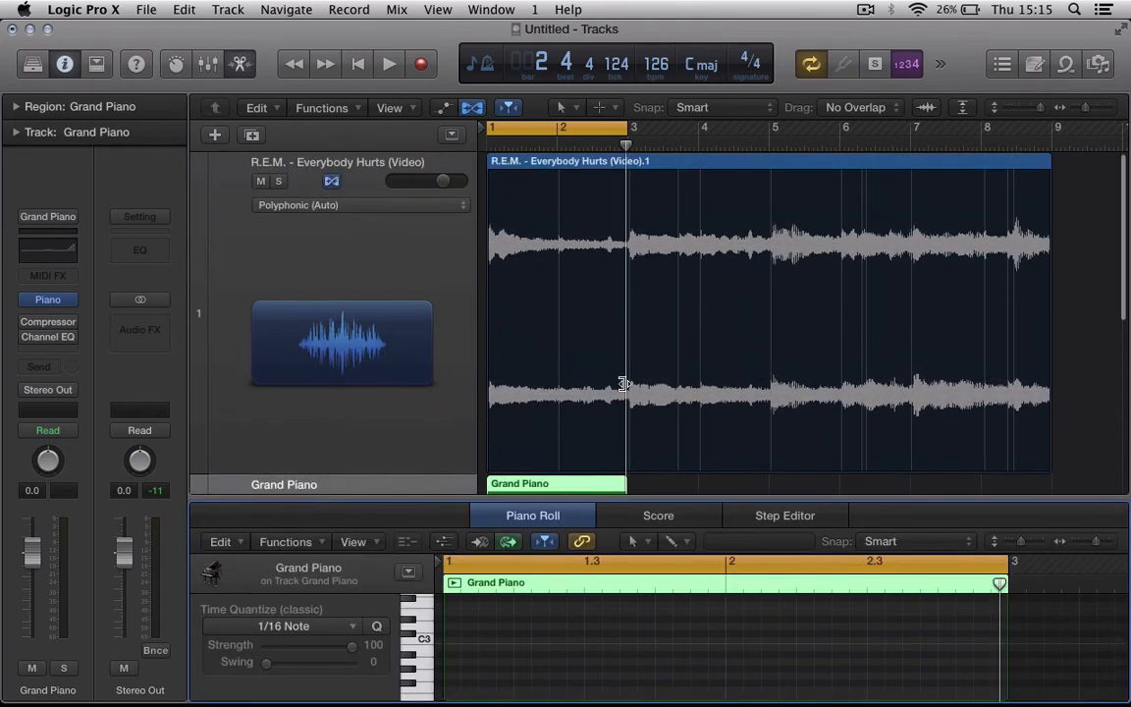
{"action": "left_click_drag", "start_coordinate": [597, 497], "coordinate": [597, 394]}
Audition piano notes on the Piano Roll keyboard, focusing on D2, and compare it with the looped audio
{"action": "left_click_drag", "start_coordinate": [413, 577], "coordinate": [414, 629]}
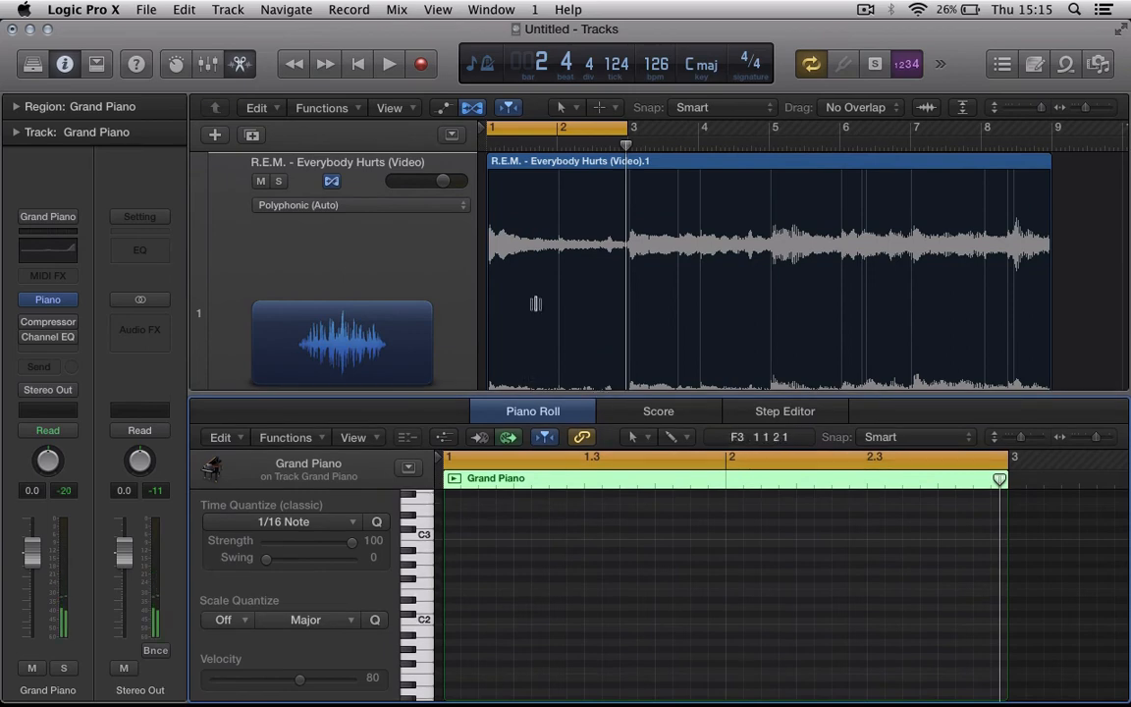
{"action": "scroll", "coordinate": [535, 302], "scroll_direction": "down", "scroll_amount": 2}
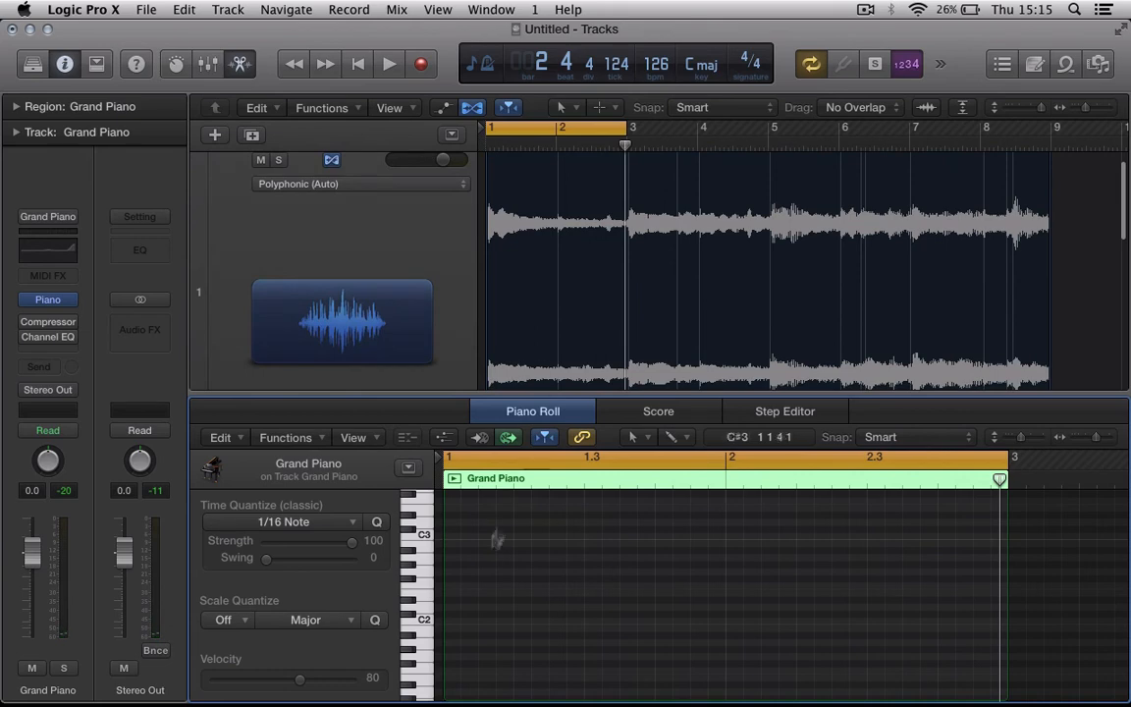
{"action": "left_click", "coordinate": [425, 527]}
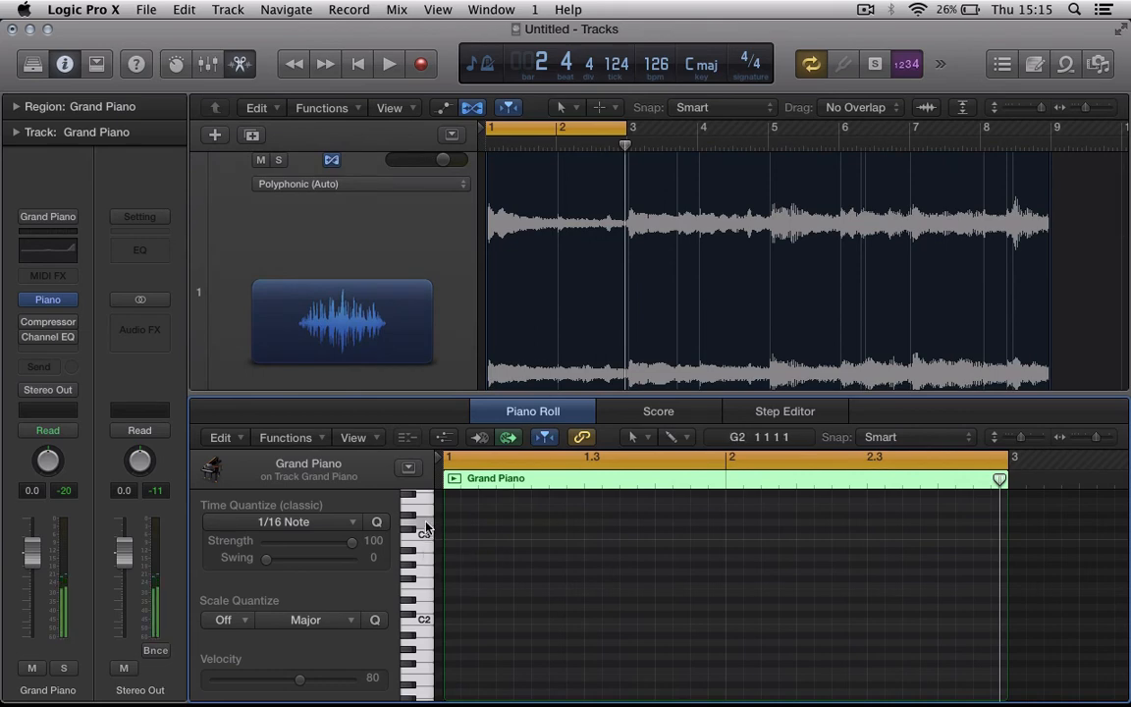
{"action": "left_click", "coordinate": [425, 610]}
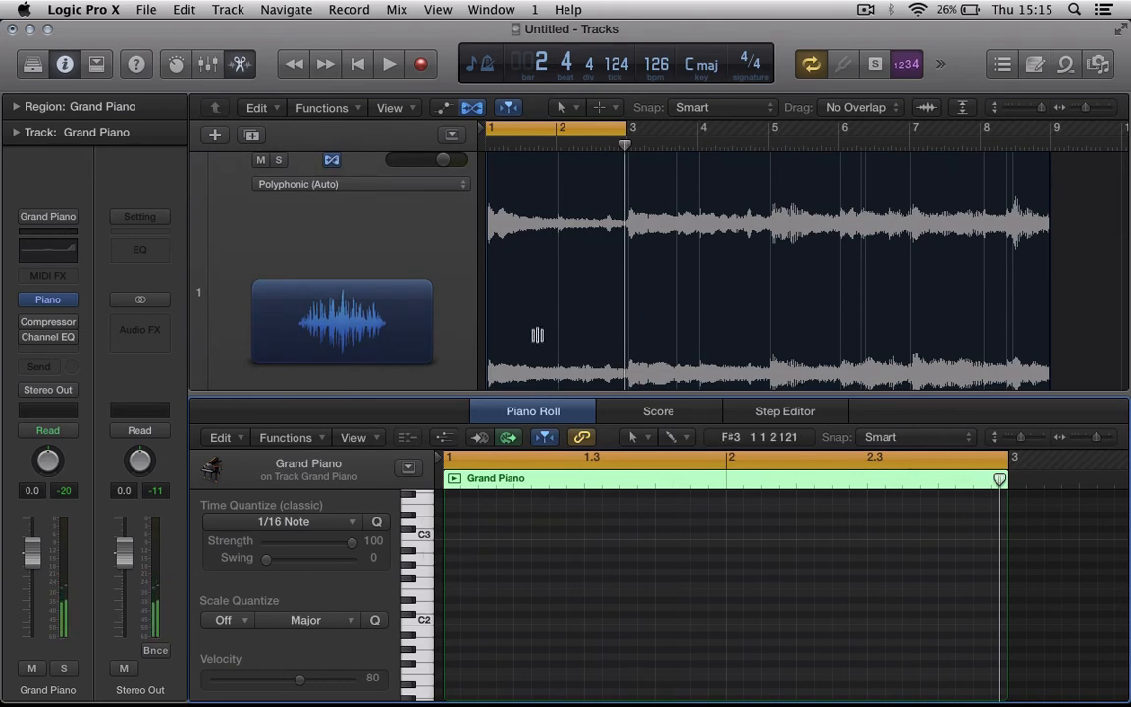
{"action": "left_click", "coordinate": [423, 610]}
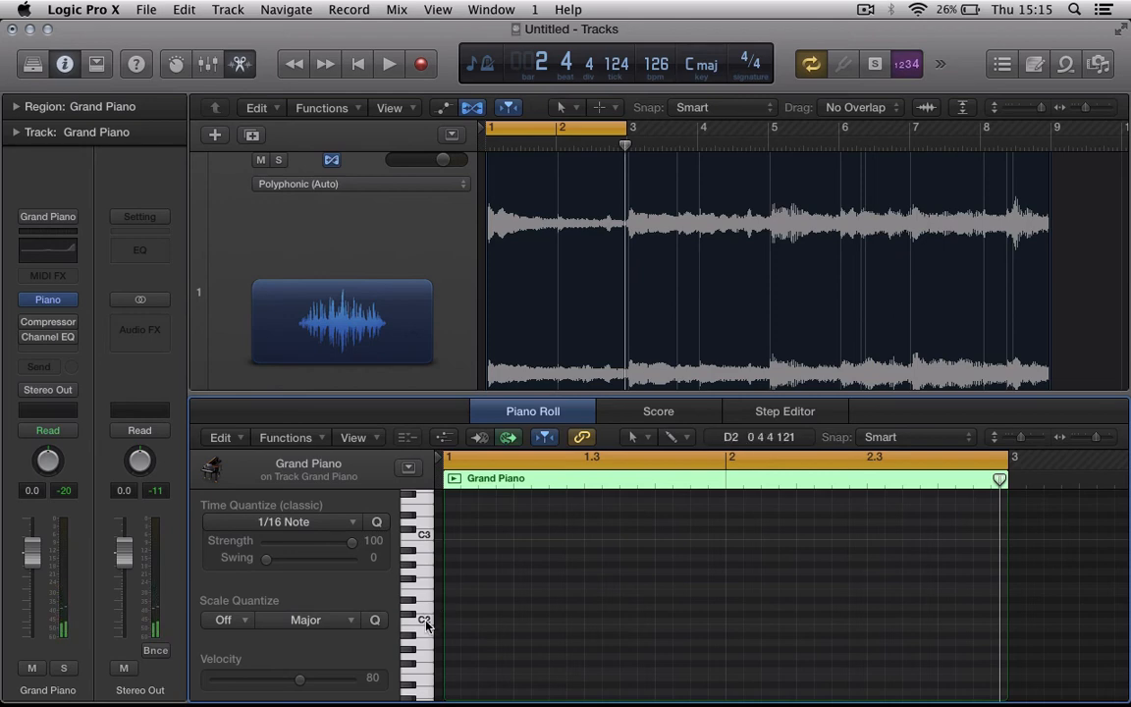
{"action": "left_click", "coordinate": [424, 607]}
{"action": "key", "text": "space"}
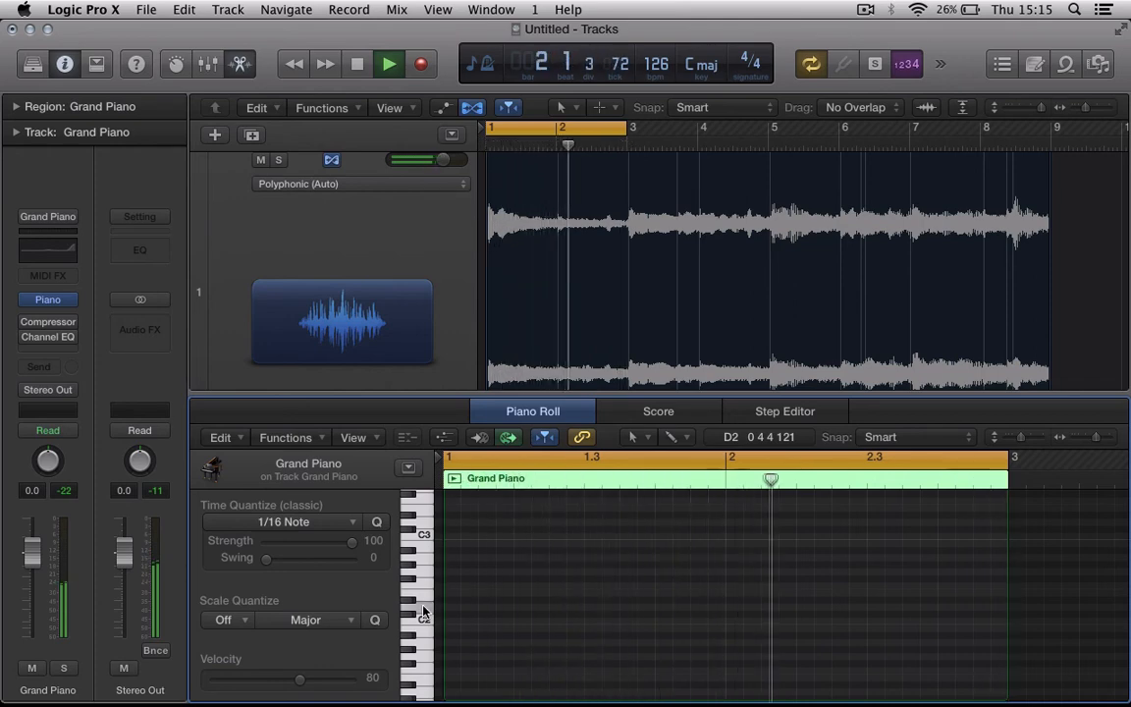
{"action": "key", "text": "space"}
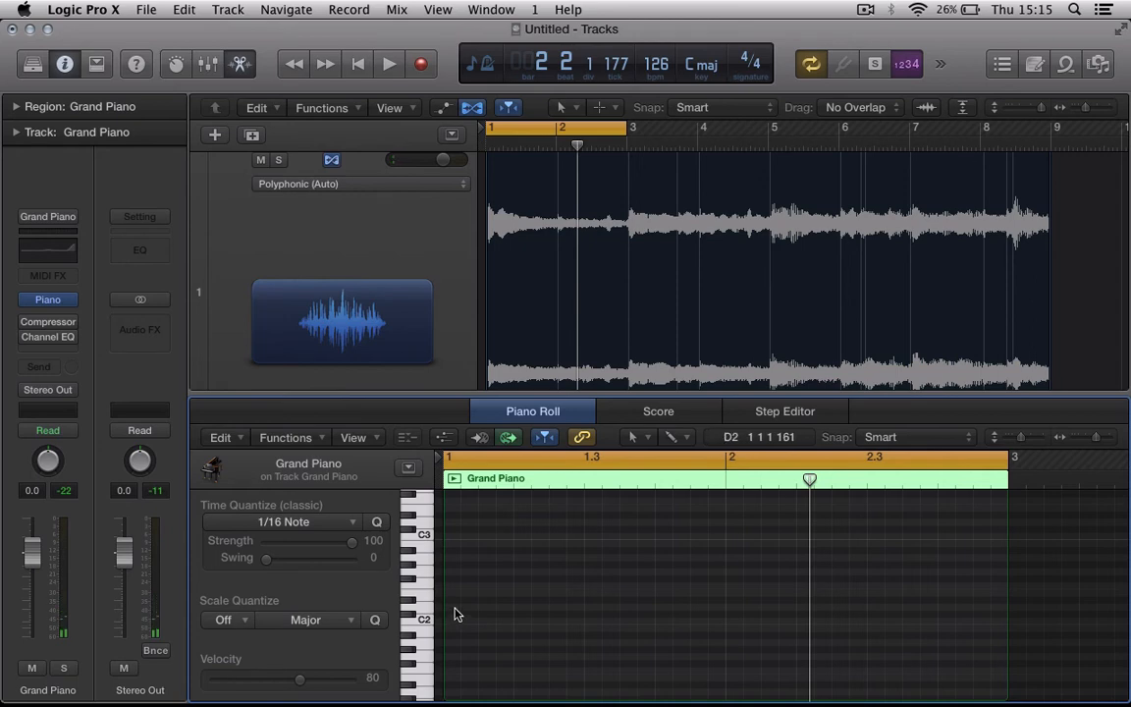
Draw a short D2 note at the start of bar 1 with the Pencil tool, then switch back to the Pointer tool
{"action": "key", "text": "t"}
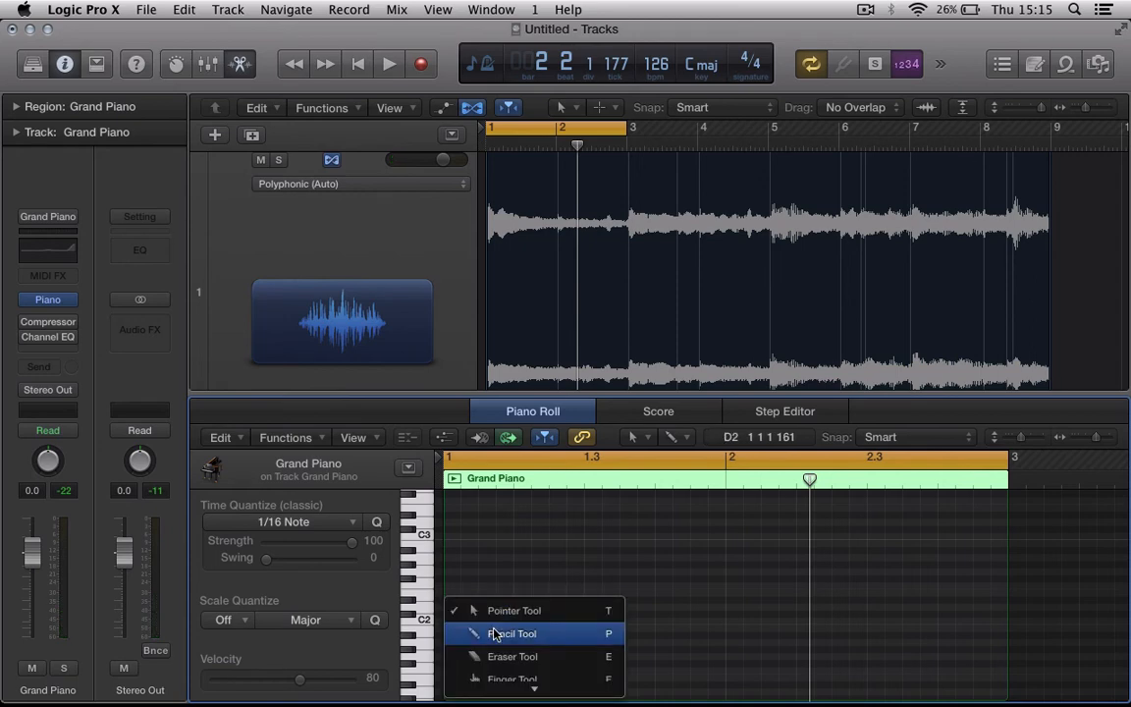
{"action": "left_click", "coordinate": [461, 633]}
{"action": "left_click", "coordinate": [452, 606]}
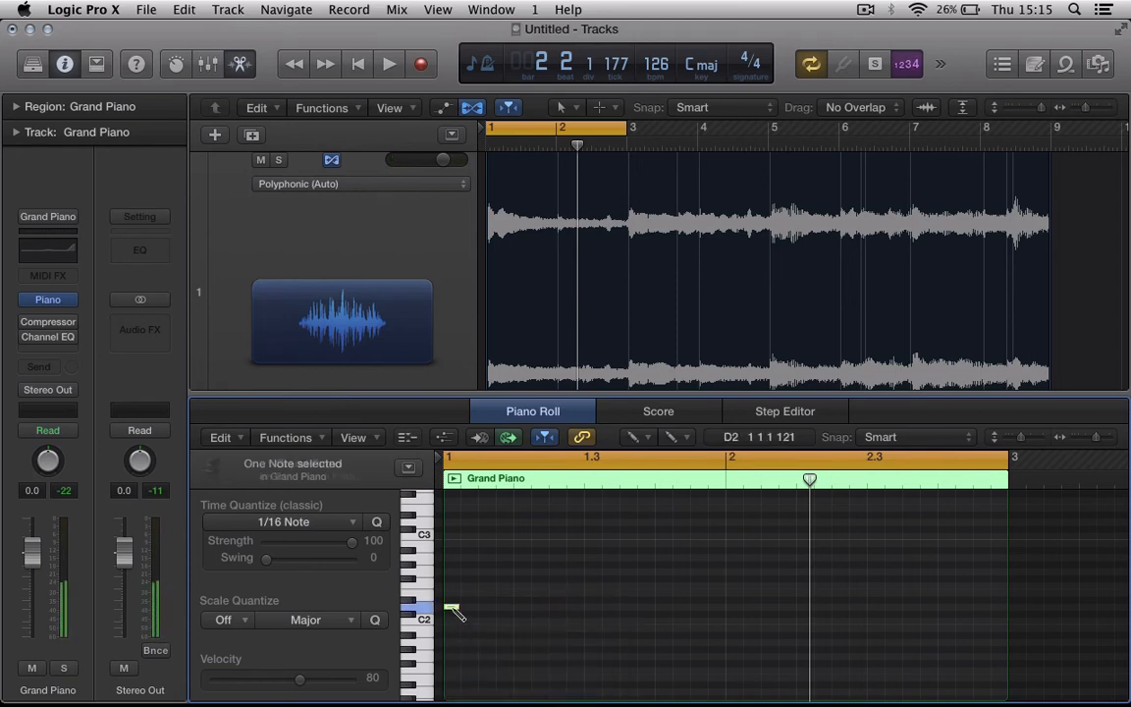
{"action": "key", "text": "t"}
{"action": "left_click", "coordinate": [522, 568]}
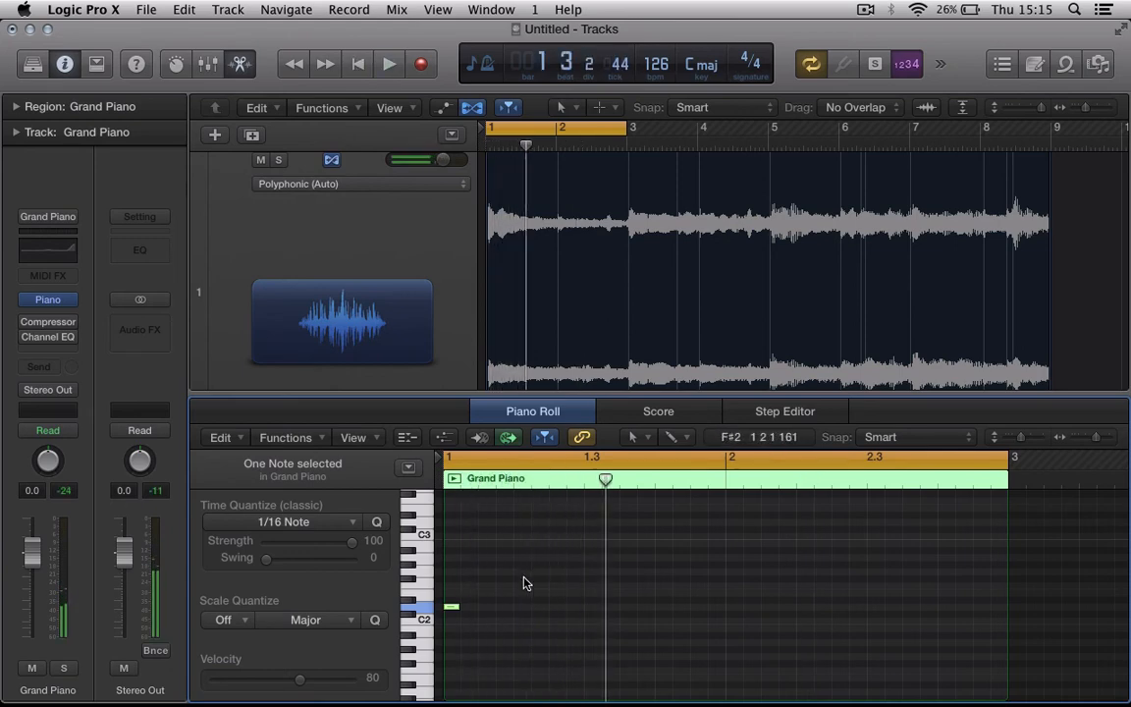
Play the two-bar loop several times to check the D2 piano note against the stretched audio
{"action": "key", "text": "space"}
{"action": "key", "text": "space"}
{"action": "key", "text": "space"}
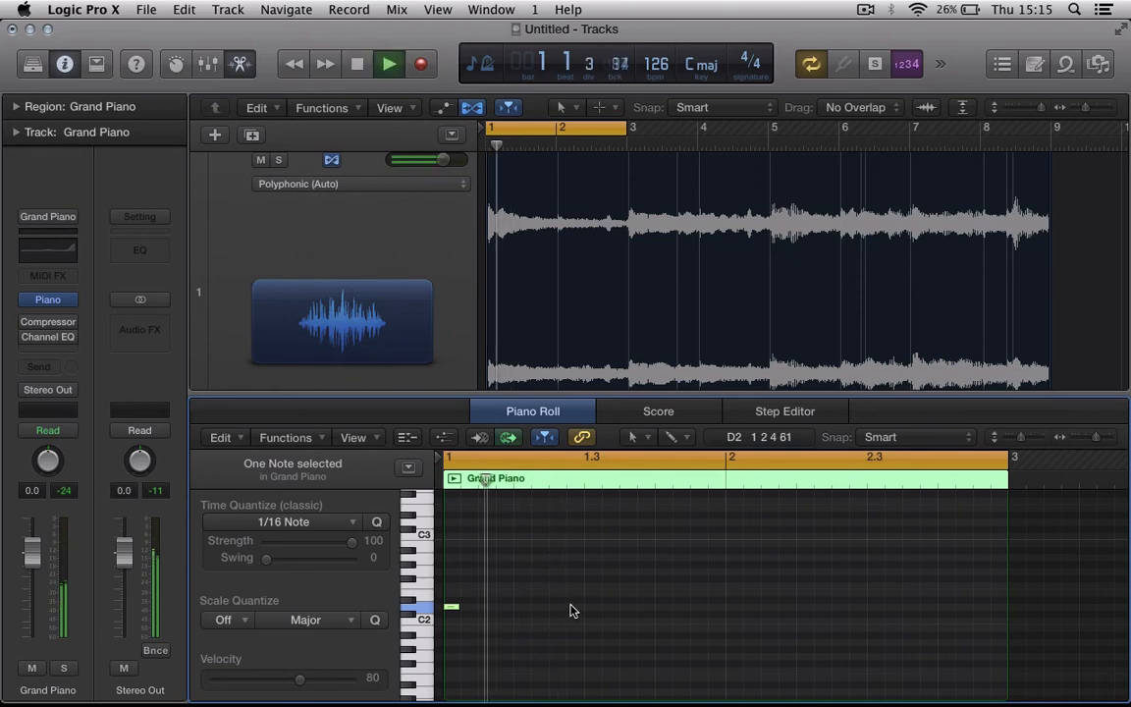
{"action": "key", "text": "space"}
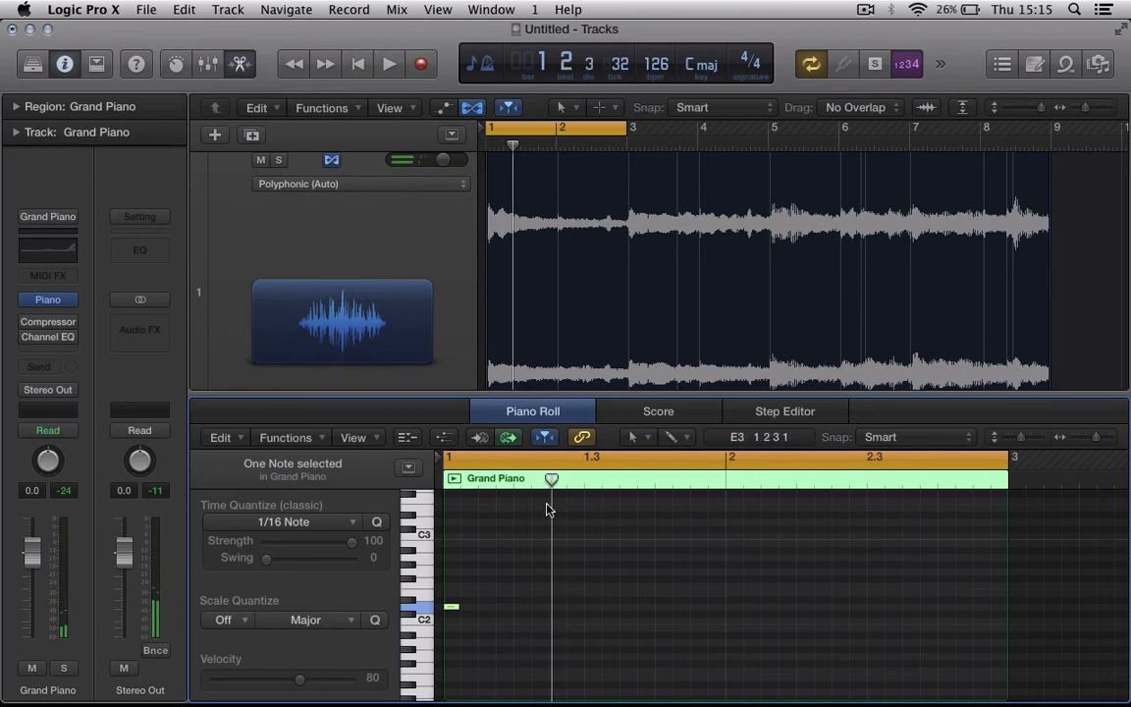
{"action": "left_click", "coordinate": [547, 497]}
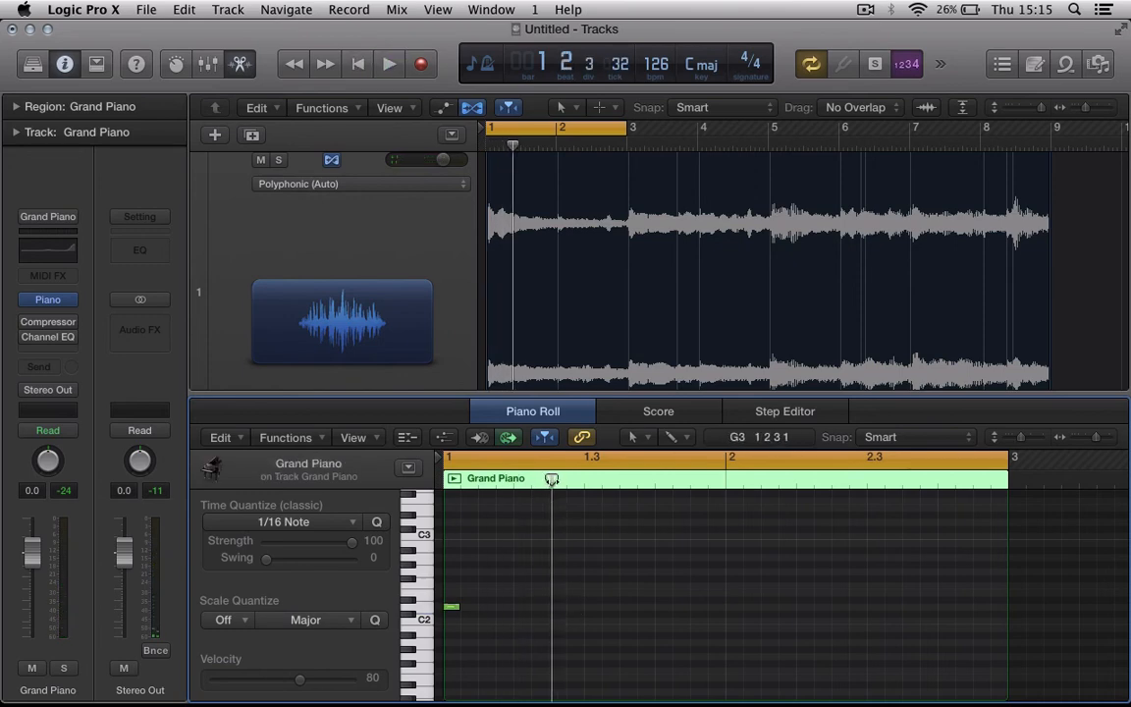
{"action": "mouse_move", "coordinate": [552, 479]}
{"action": "left_mouse_down"}
{"action": "mouse_move", "coordinate": [537, 479]}
{"action": "mouse_move", "coordinate": [548, 481]}
{"action": "left_mouse_up"}
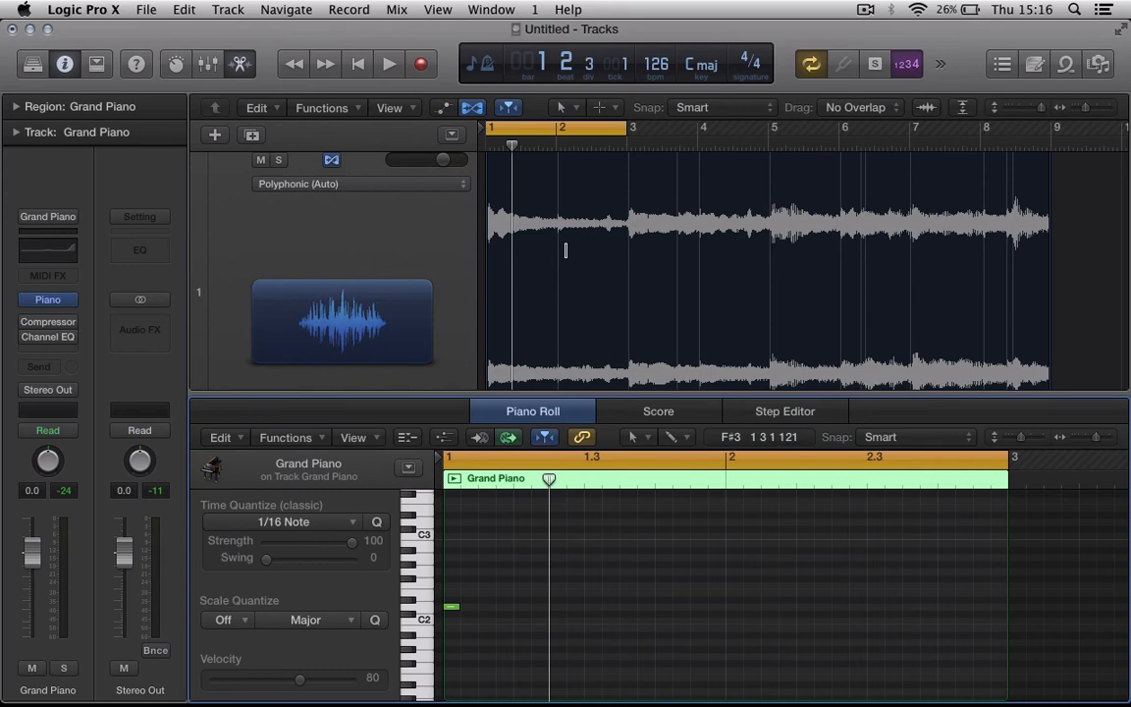
{"action": "key", "text": "space"}
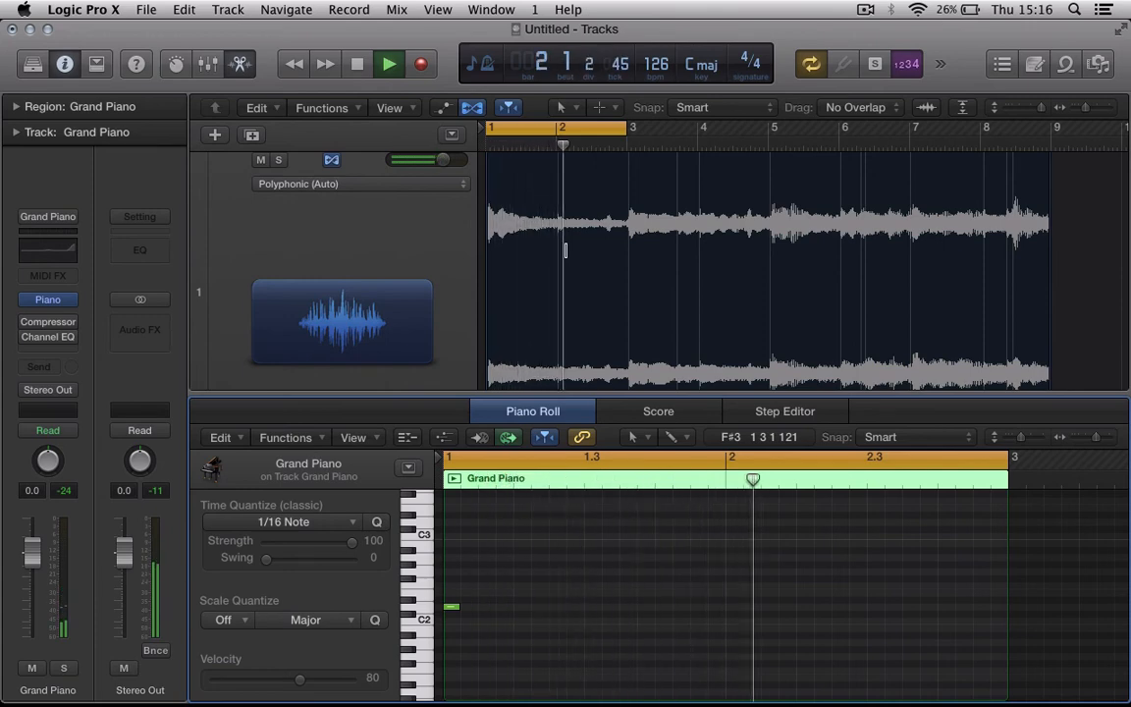
{"action": "key", "text": "space"}
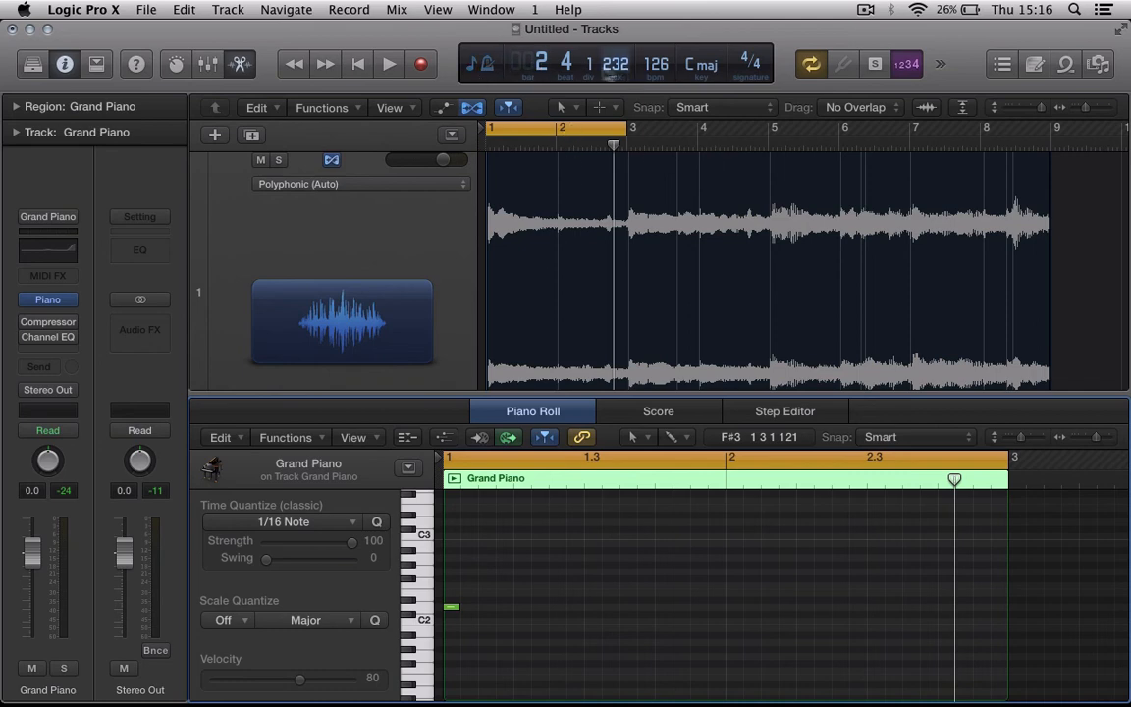
Switch the LCD to the Custom display and set the project division to /12
{"action": "left_click", "coordinate": [486, 67]}
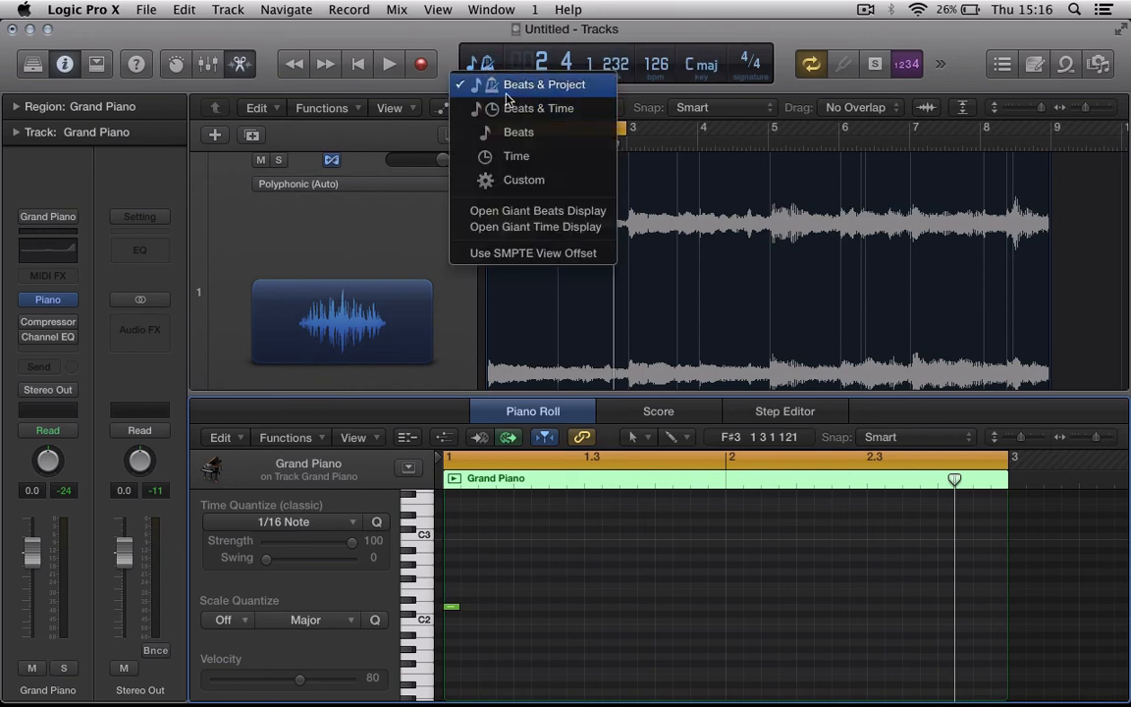
{"action": "left_click", "coordinate": [520, 181]}
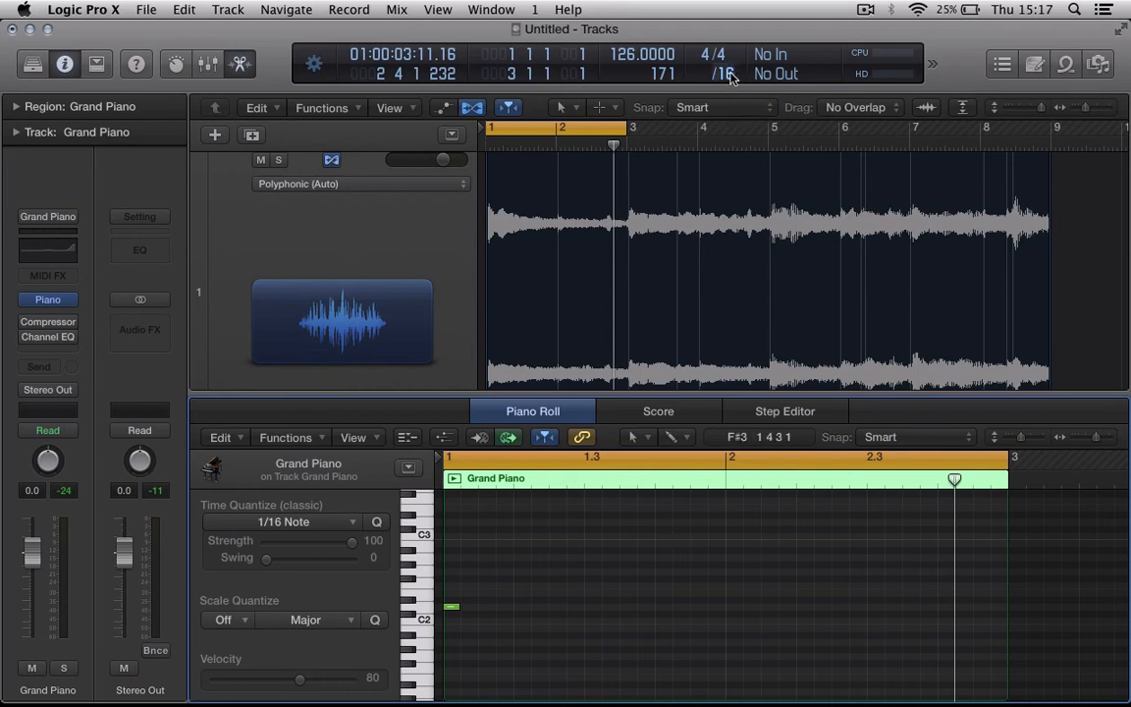
{"action": "left_click", "coordinate": [726, 75]}
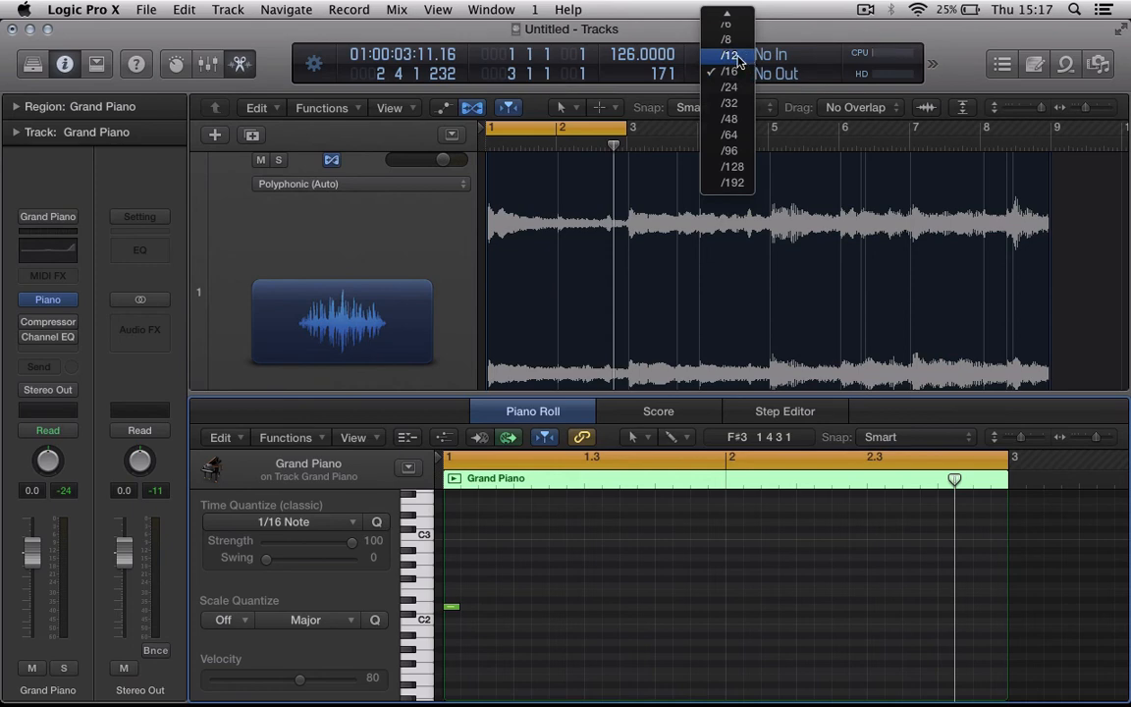
{"action": "left_click", "coordinate": [736, 56]}
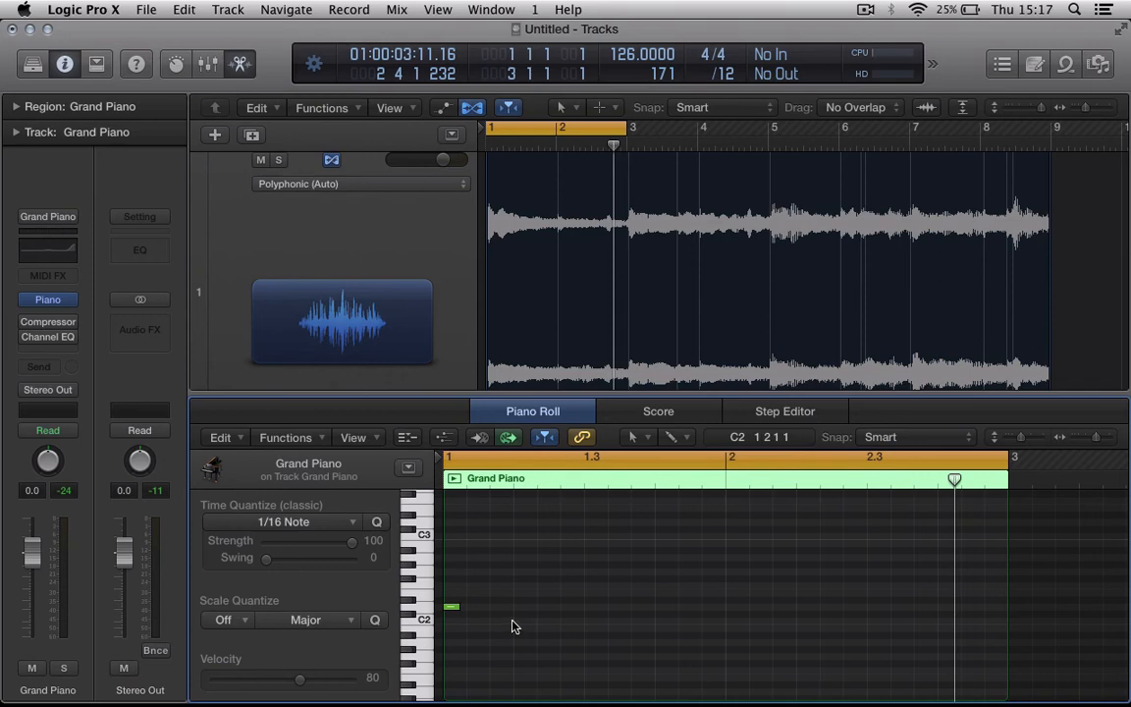
Lengthen the D2 note at the start of bar 1 to about one and a third beats, checking it against loop playback
{"action": "key", "text": "space"}
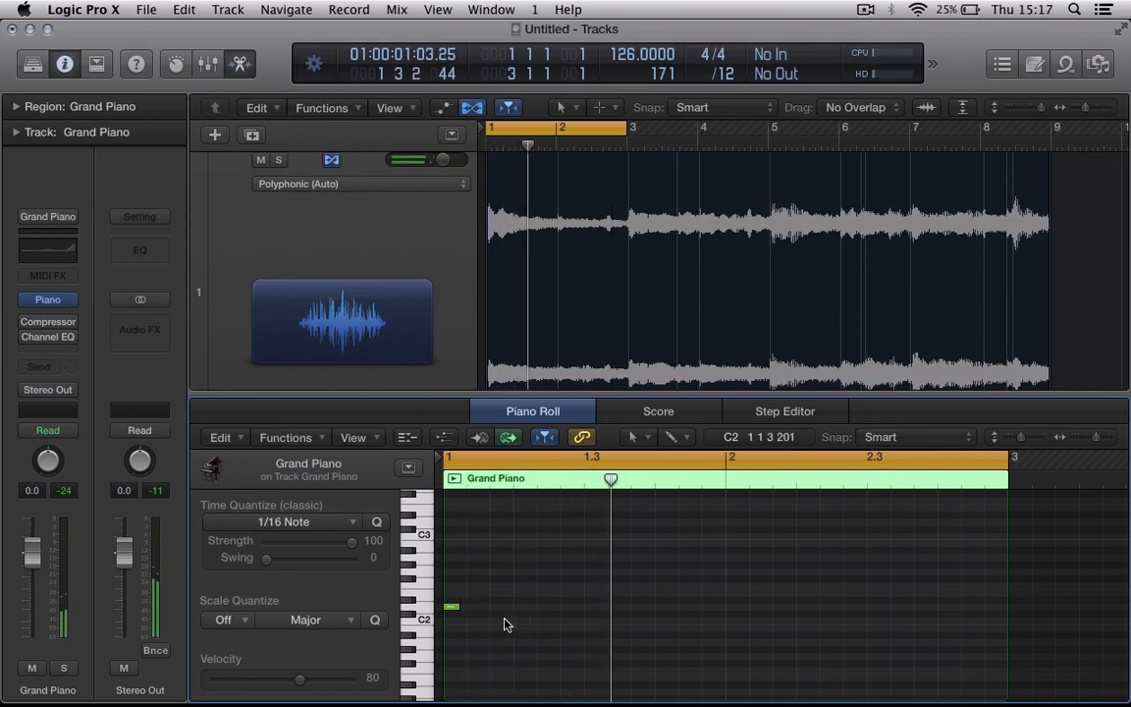
{"action": "key", "text": "space"}
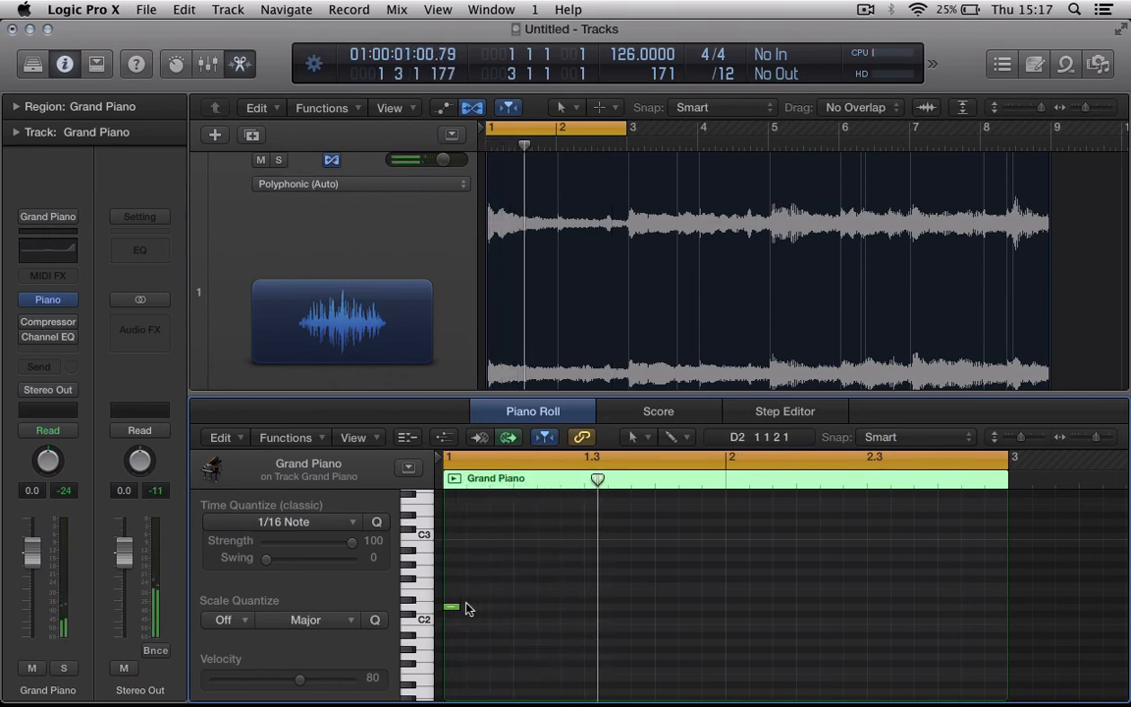
{"action": "left_click_drag", "start_coordinate": [456, 607], "coordinate": [536, 610]}
{"action": "key", "text": "space"}
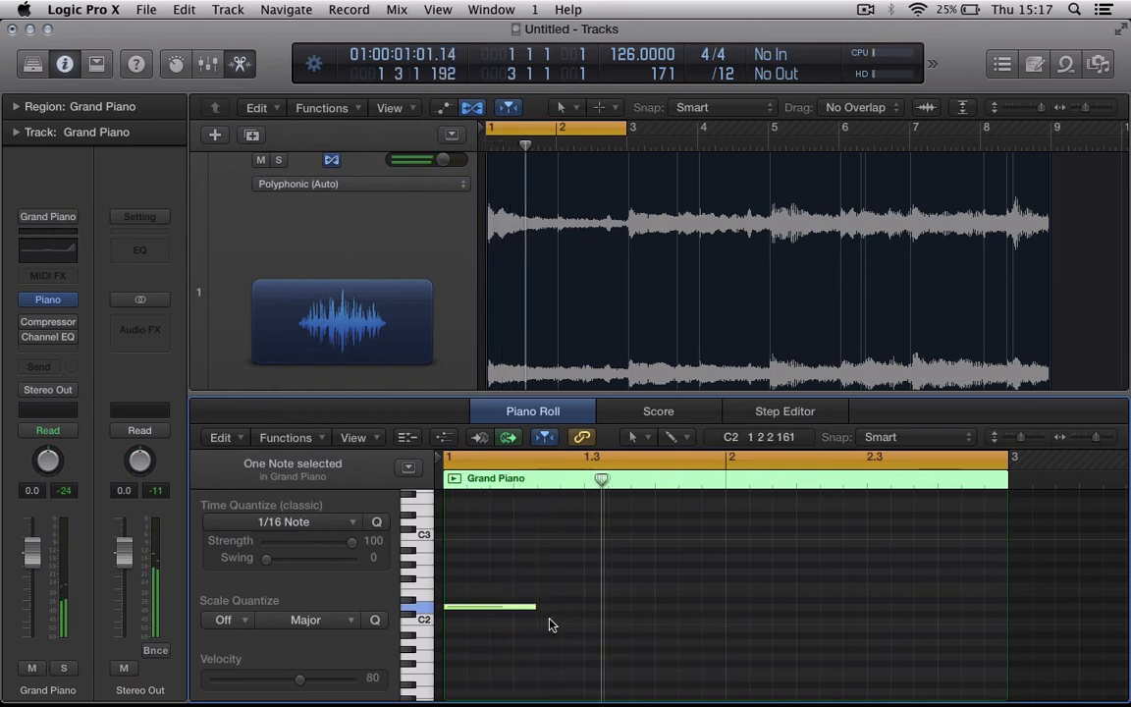
{"action": "key", "text": "space"}
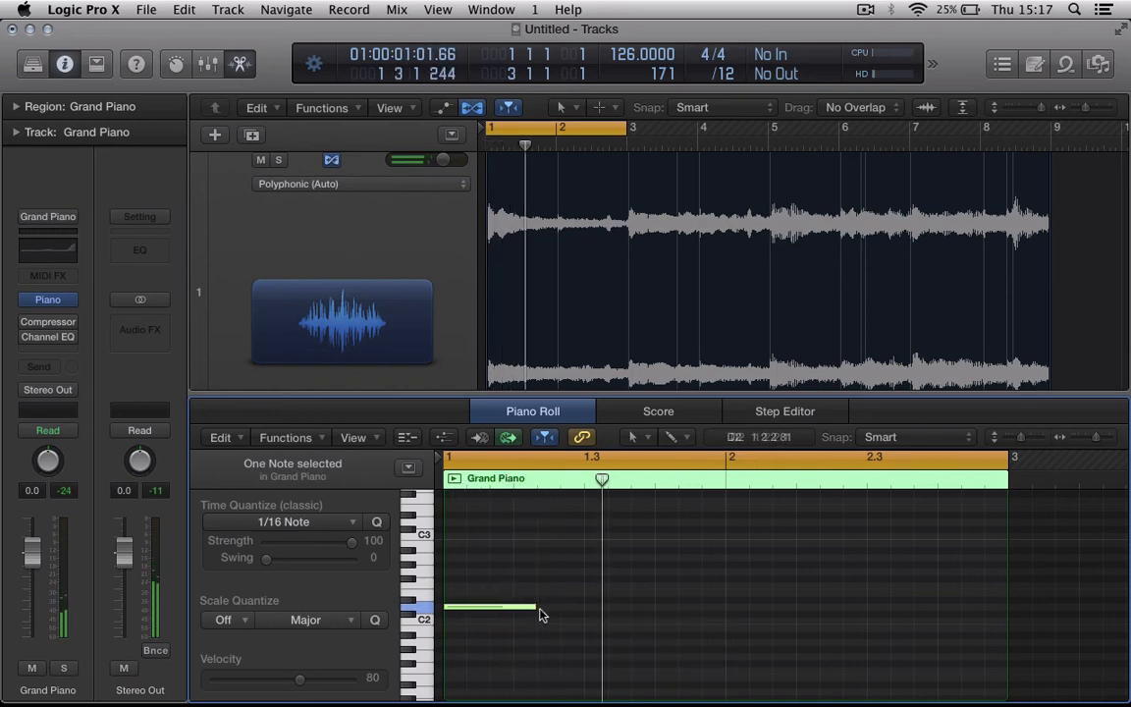
Audition the next piano pitch, add an A2 note directly after the D2 note, and play the loop to check it
{"action": "left_click", "coordinate": [424, 566]}
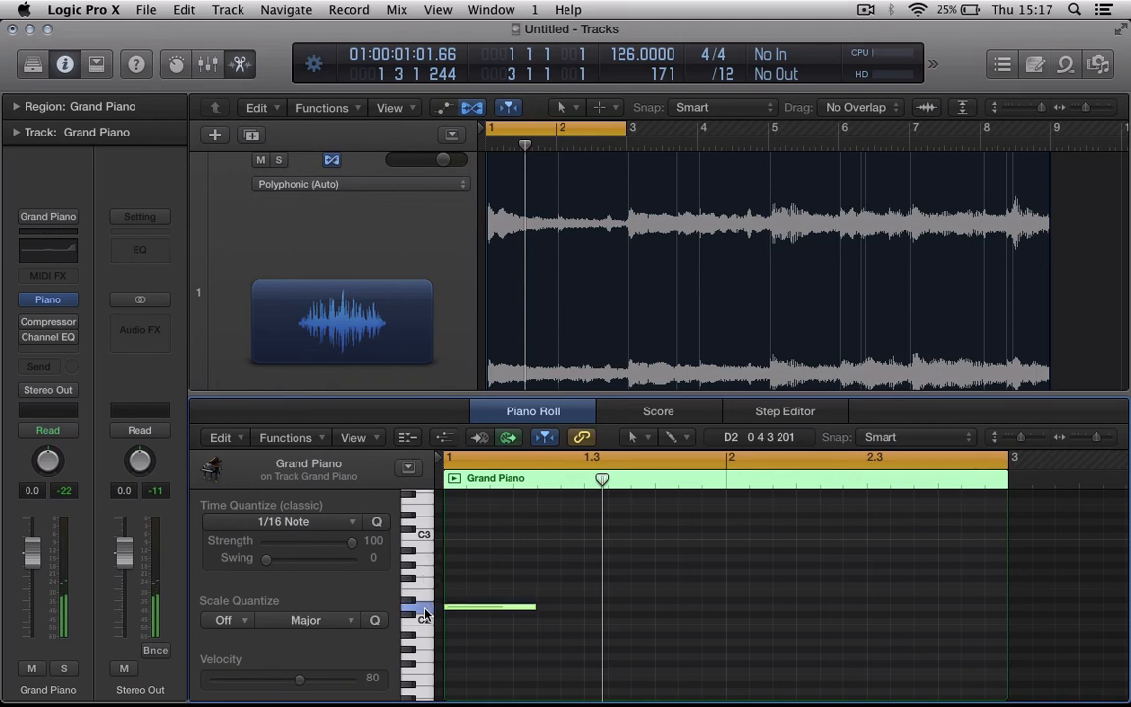
{"action": "left_click", "coordinate": [425, 603]}
{"action": "left_click", "coordinate": [425, 589]}
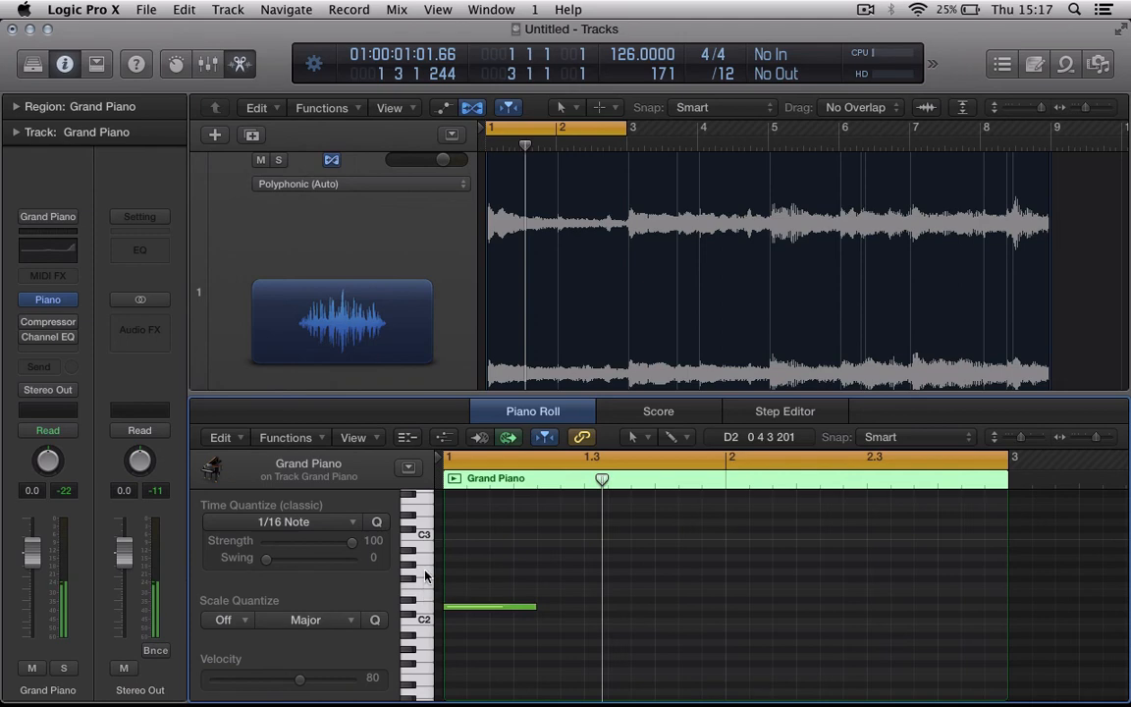
{"action": "left_click", "coordinate": [426, 563]}
{"action": "key", "text": "space"}
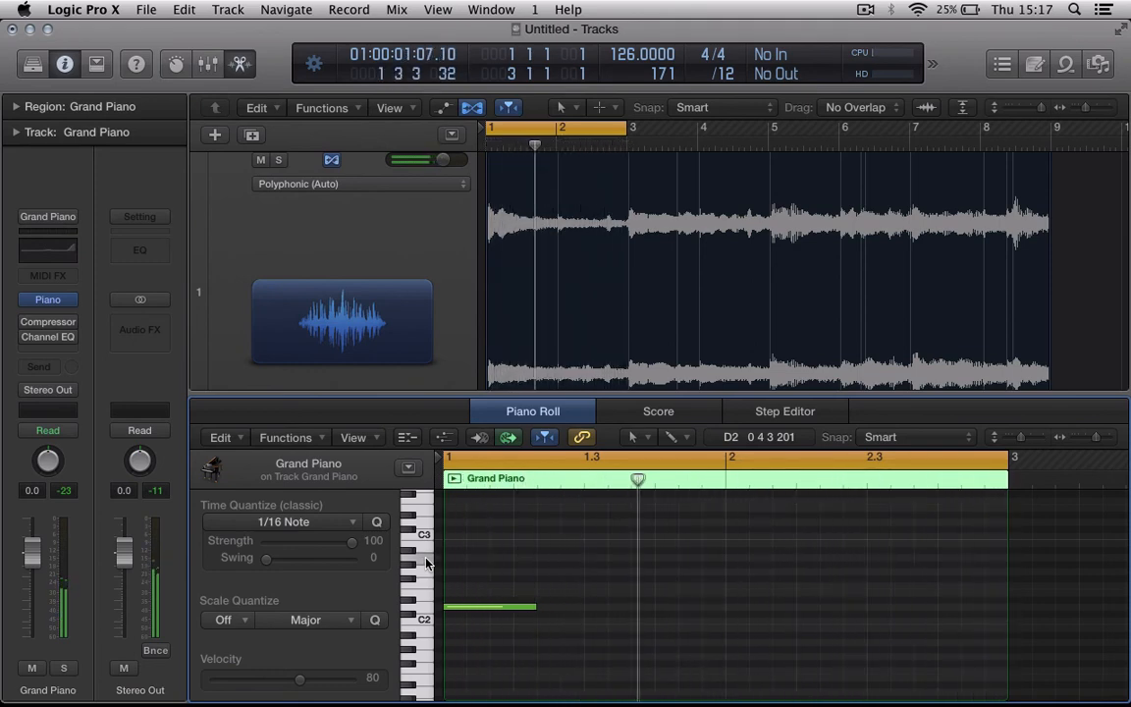
{"action": "key", "text": "space"}
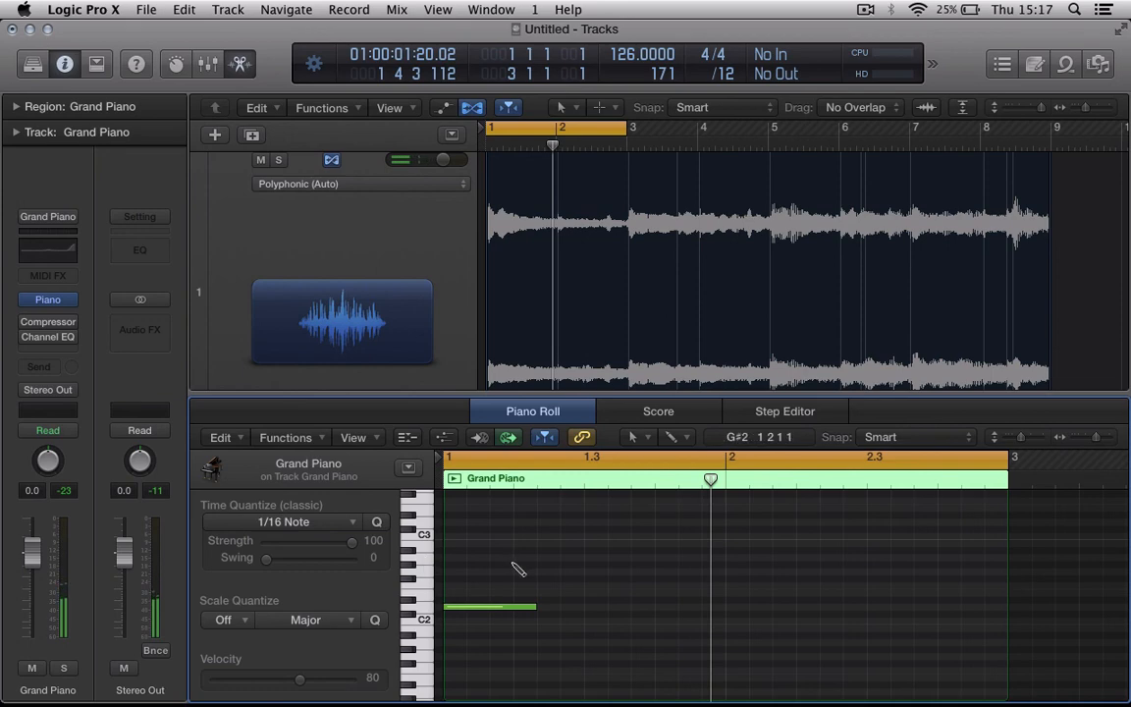
{"action": "left_click", "coordinate": [543, 558]}
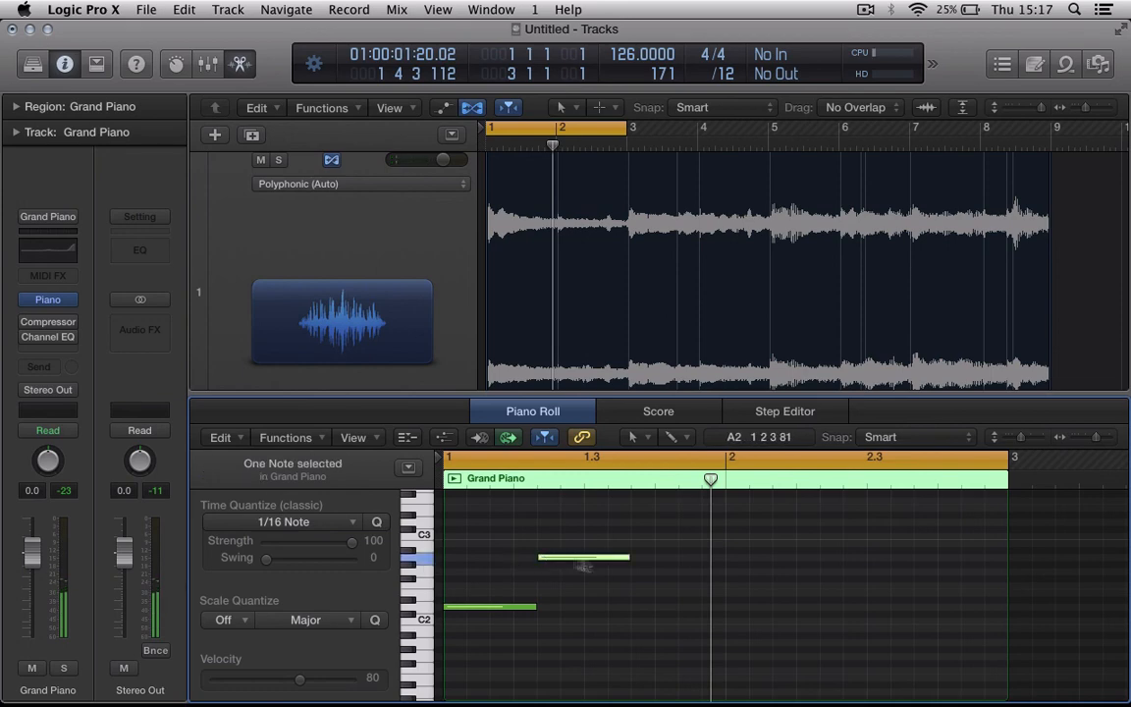
{"action": "key", "text": "space"}
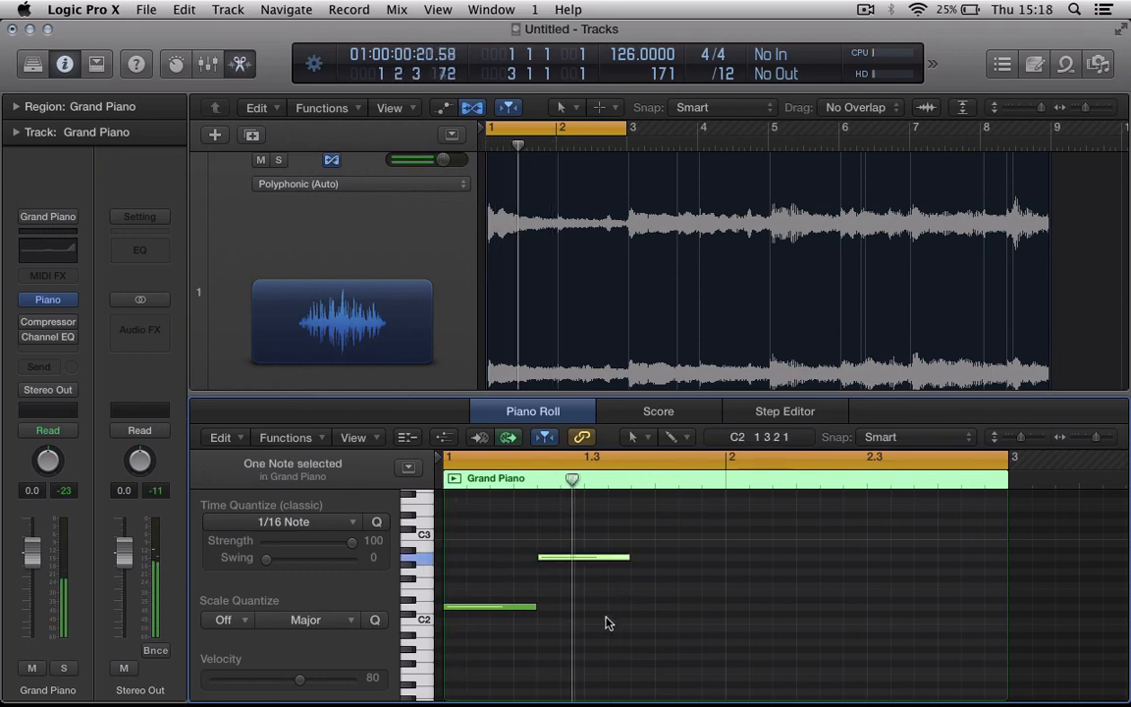
{"action": "key", "text": "space"}
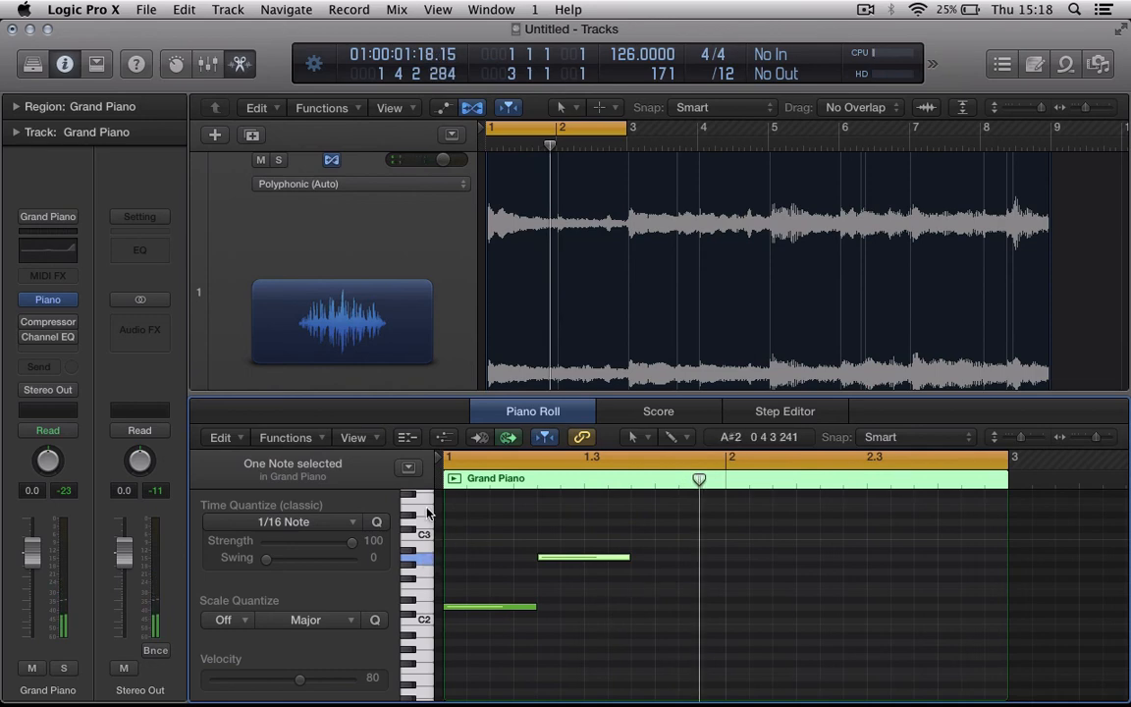
Audition D3 against D2, add a D3 note directly after the A2 note, and play the loop to check it
{"action": "left_click", "coordinate": [427, 528]}
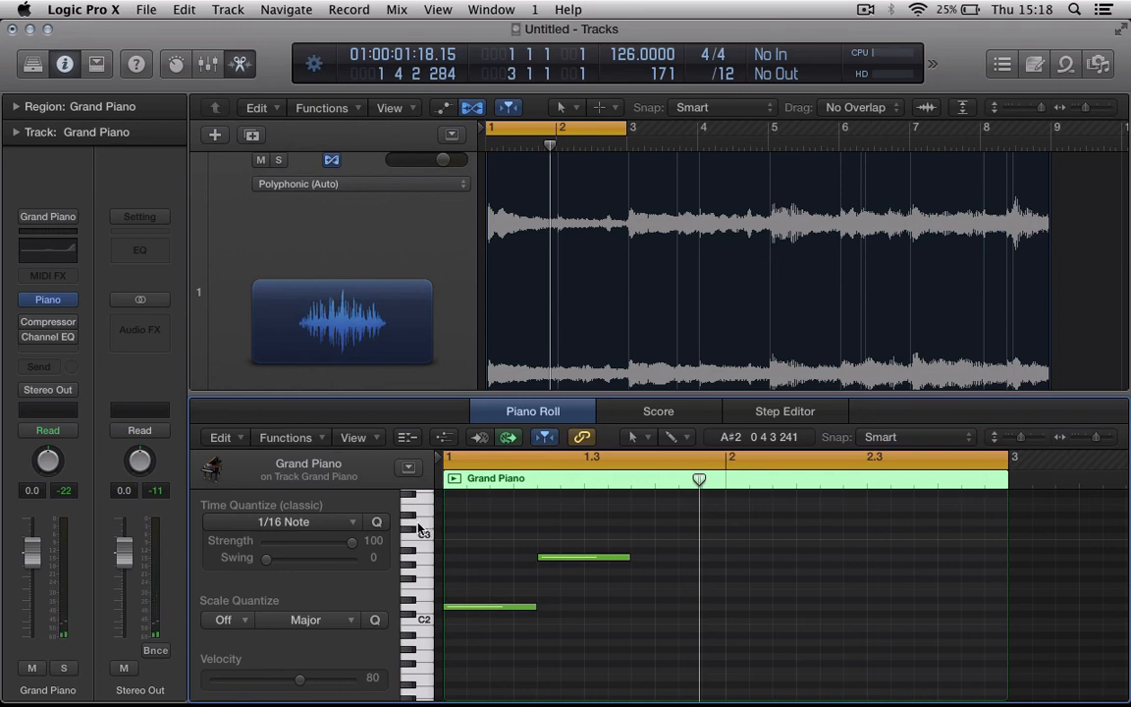
{"action": "left_click", "coordinate": [424, 606]}
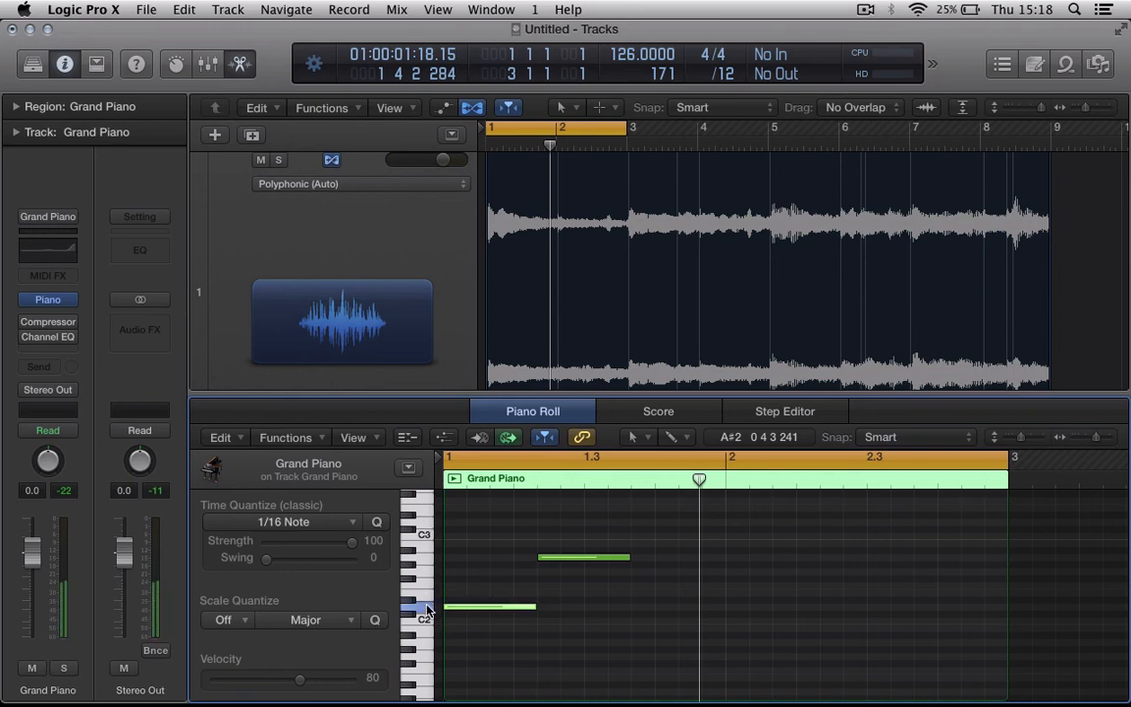
{"action": "left_click", "coordinate": [427, 528]}
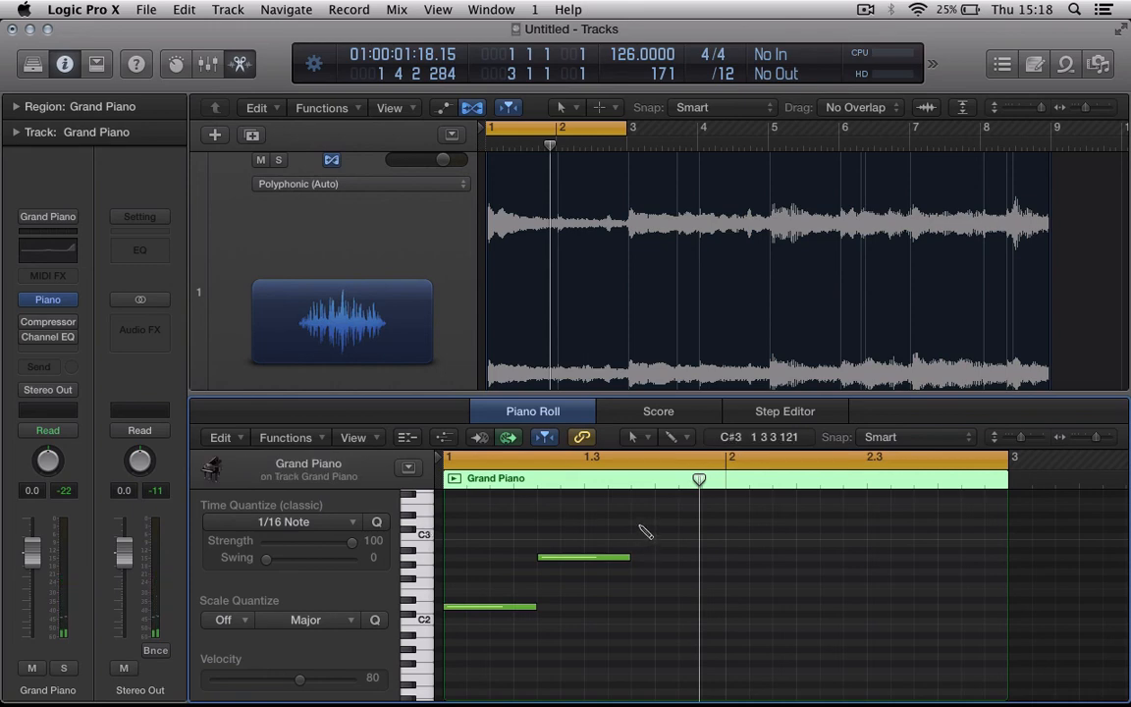
{"action": "left_click", "coordinate": [639, 522]}
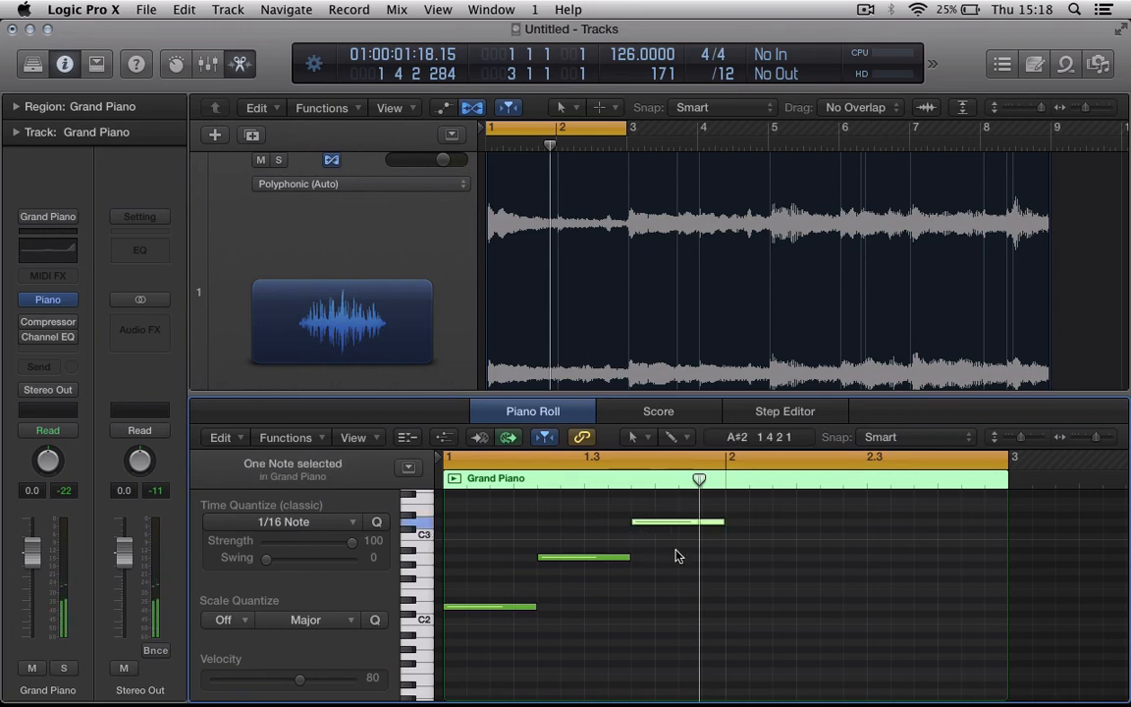
{"action": "key", "text": "space"}
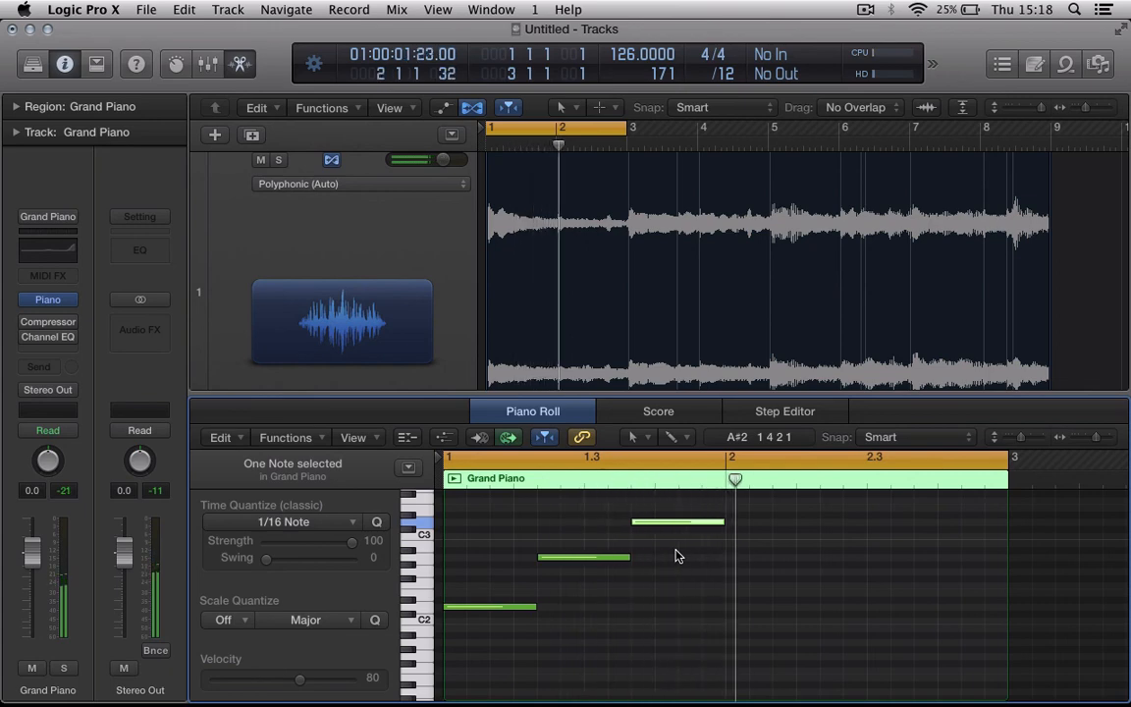
Audition piano keys above D3 to find the pitch of the fourth note
{"action": "scroll", "coordinate": [714, 553], "scroll_direction": "up", "scroll_amount": 2}
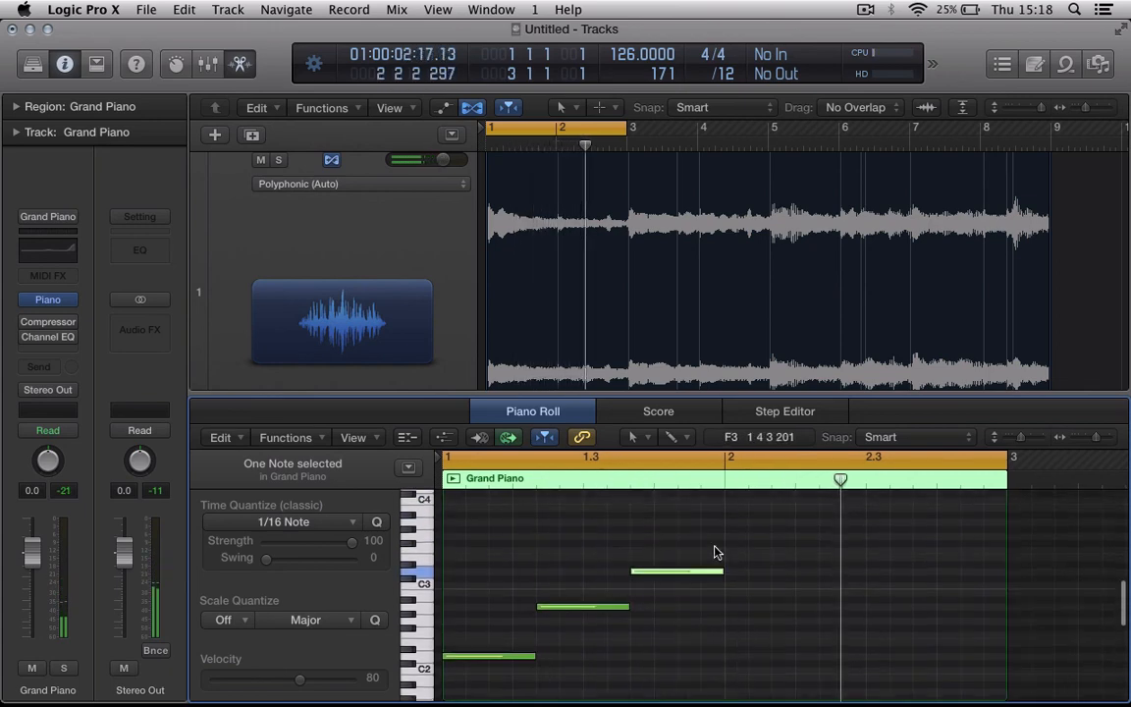
{"action": "left_click", "coordinate": [424, 546]}
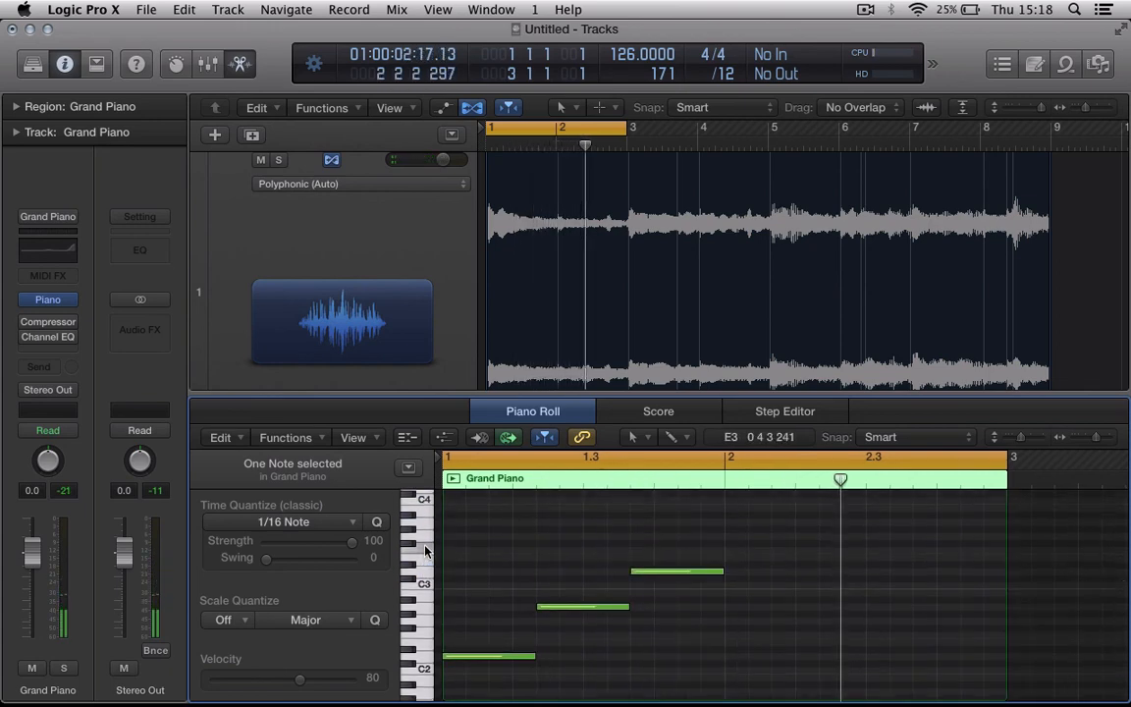
{"action": "left_click", "coordinate": [416, 547]}
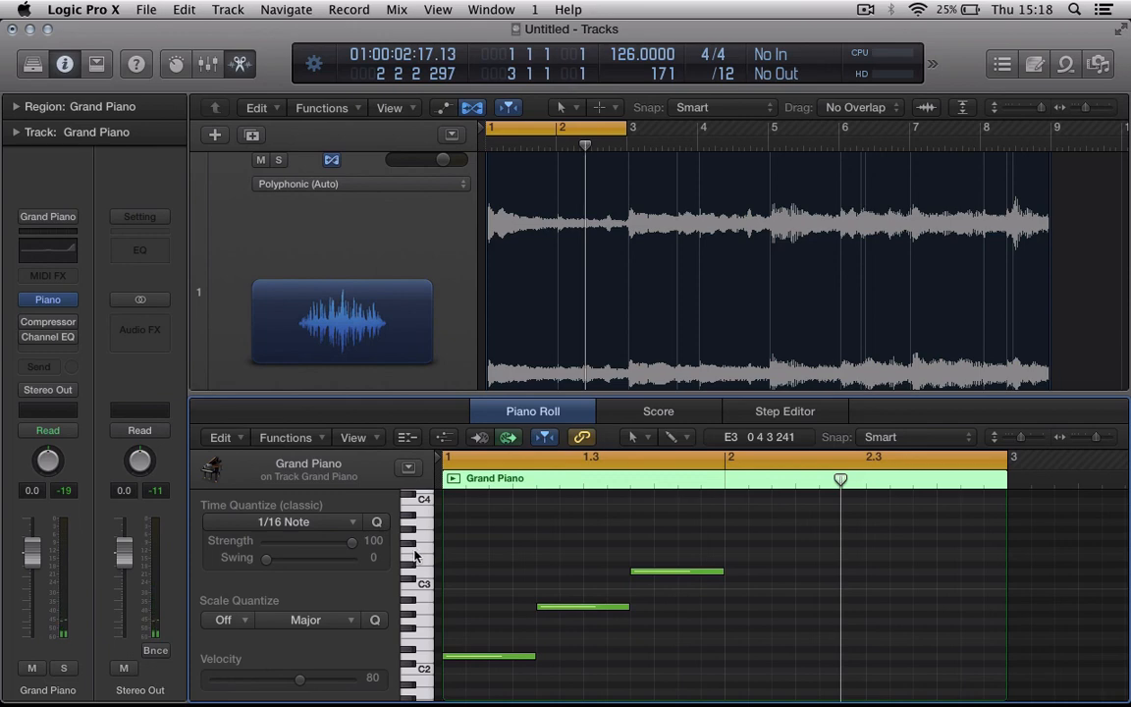
{"action": "left_click", "coordinate": [420, 554]}
Set the cycle range to the first half of bar 2, from 2 1 1 1 to 2 3 1 1
{"action": "left_click", "coordinate": [567, 129]}
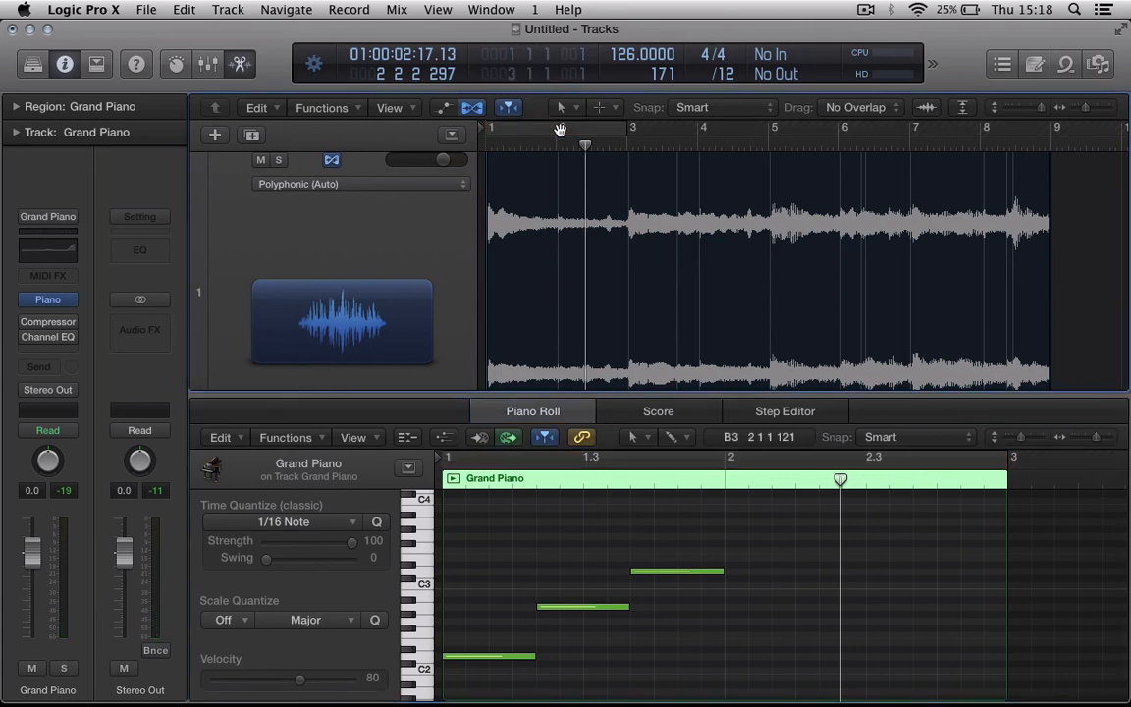
{"action": "left_click", "coordinate": [560, 129]}
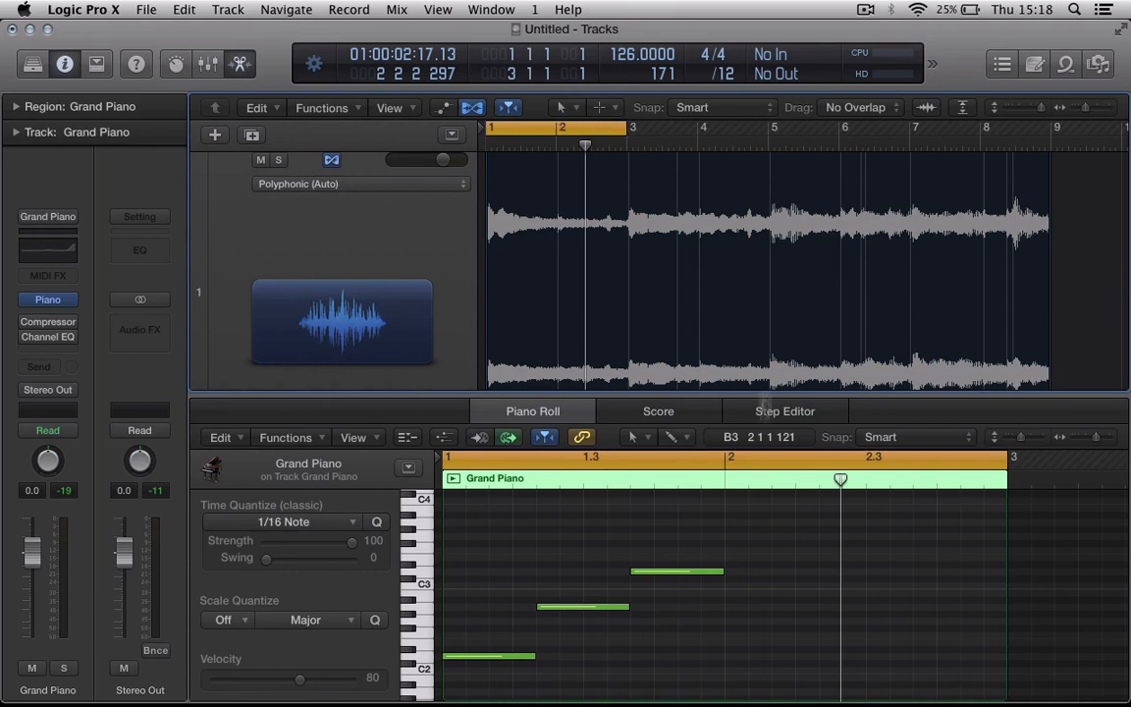
{"action": "left_click", "coordinate": [727, 459]}
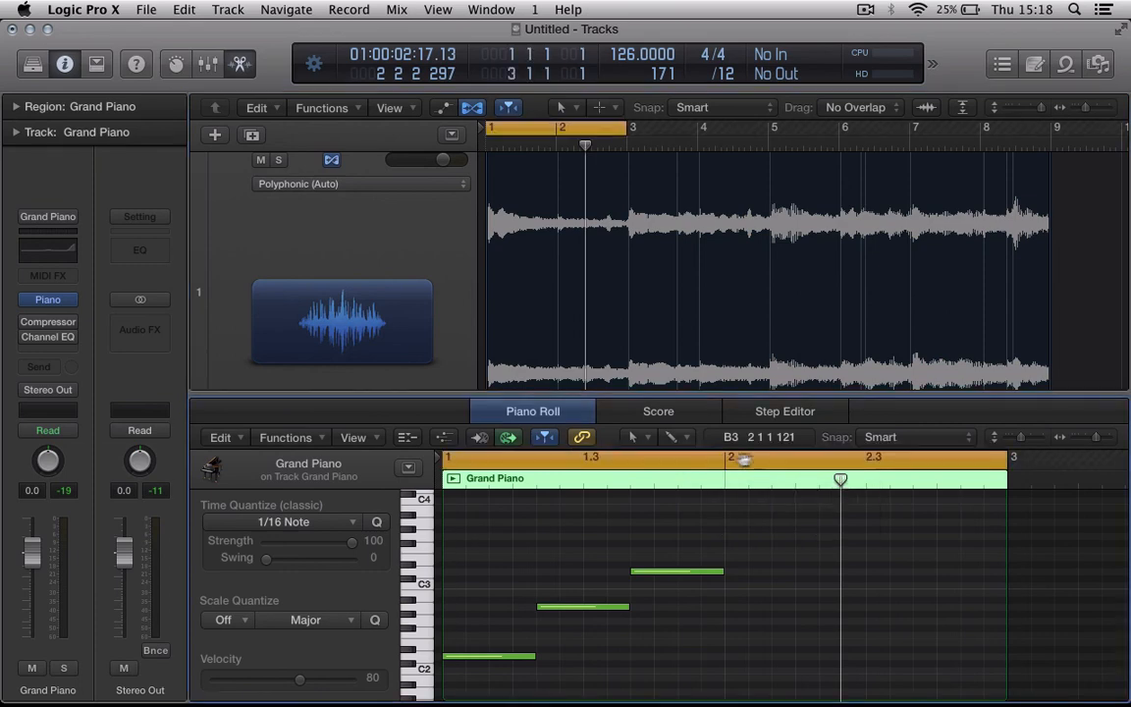
{"action": "left_click_drag", "start_coordinate": [743, 461], "coordinate": [863, 457]}
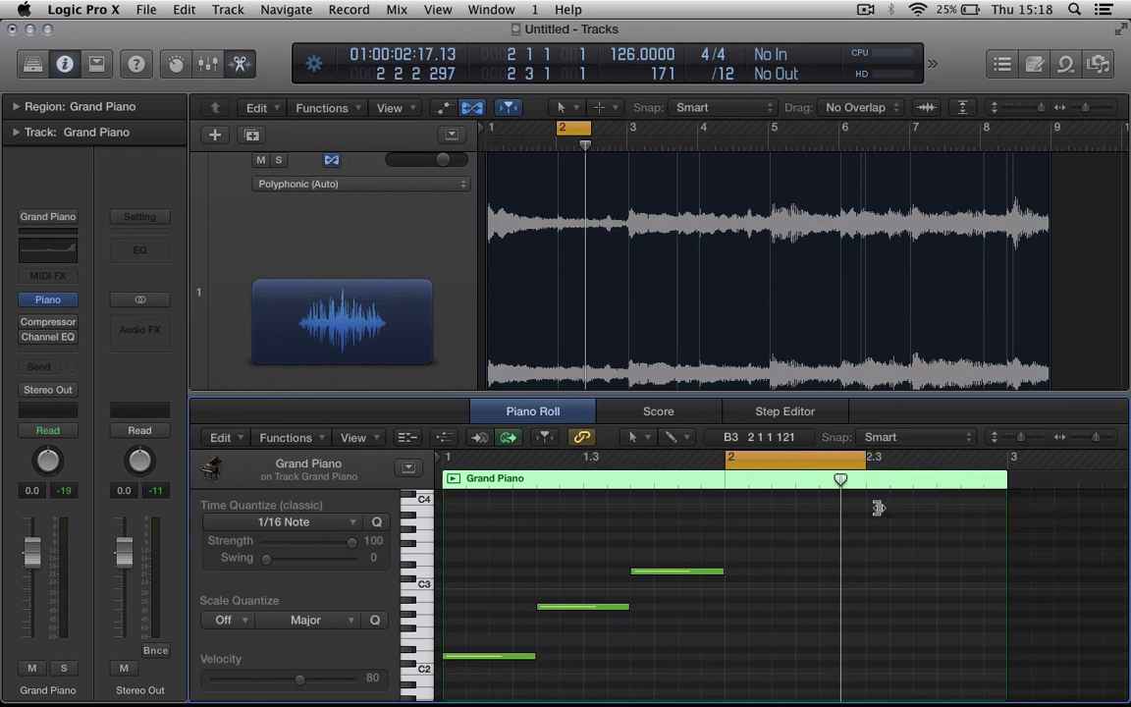
Audition pitches against the half-bar cycle, add an F#3 note at the start of bar 2, and play it back
{"action": "key", "text": "space"}
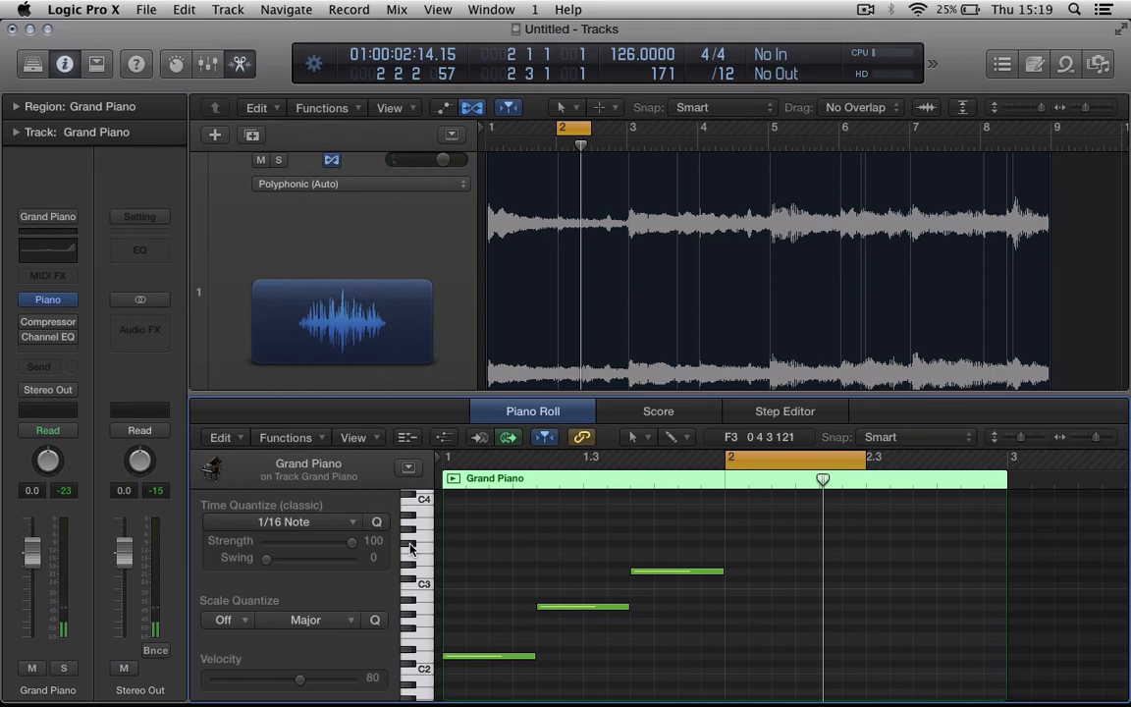
{"action": "left_click", "coordinate": [425, 570]}
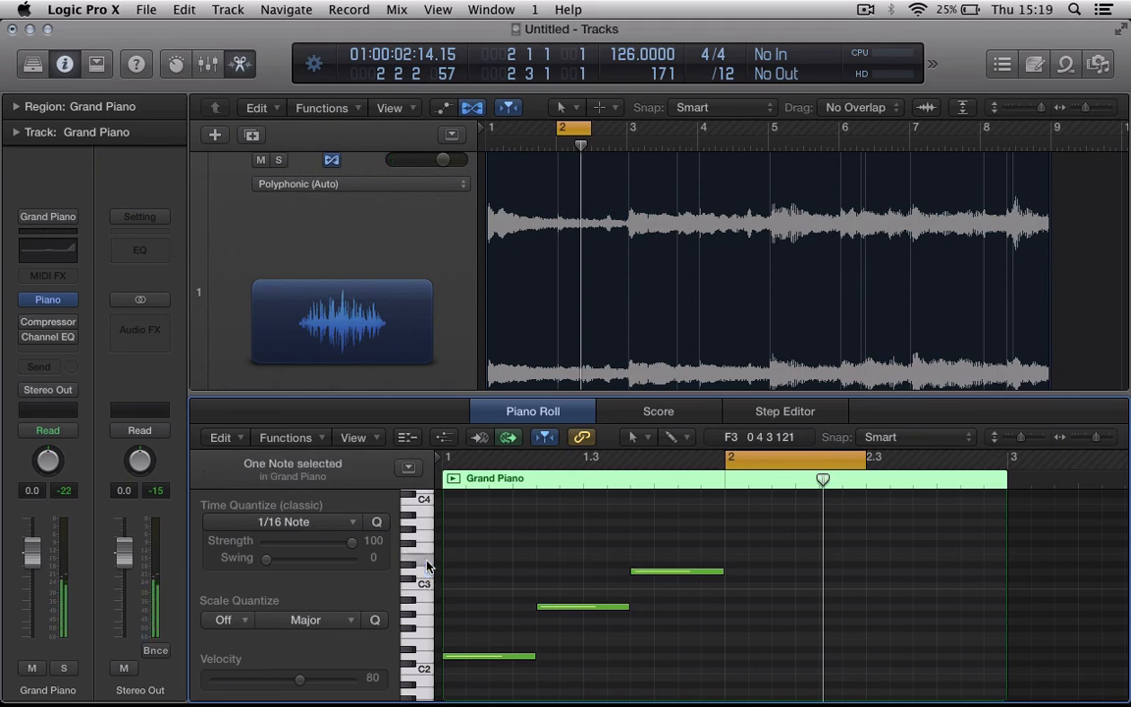
{"action": "left_click", "coordinate": [408, 548]}
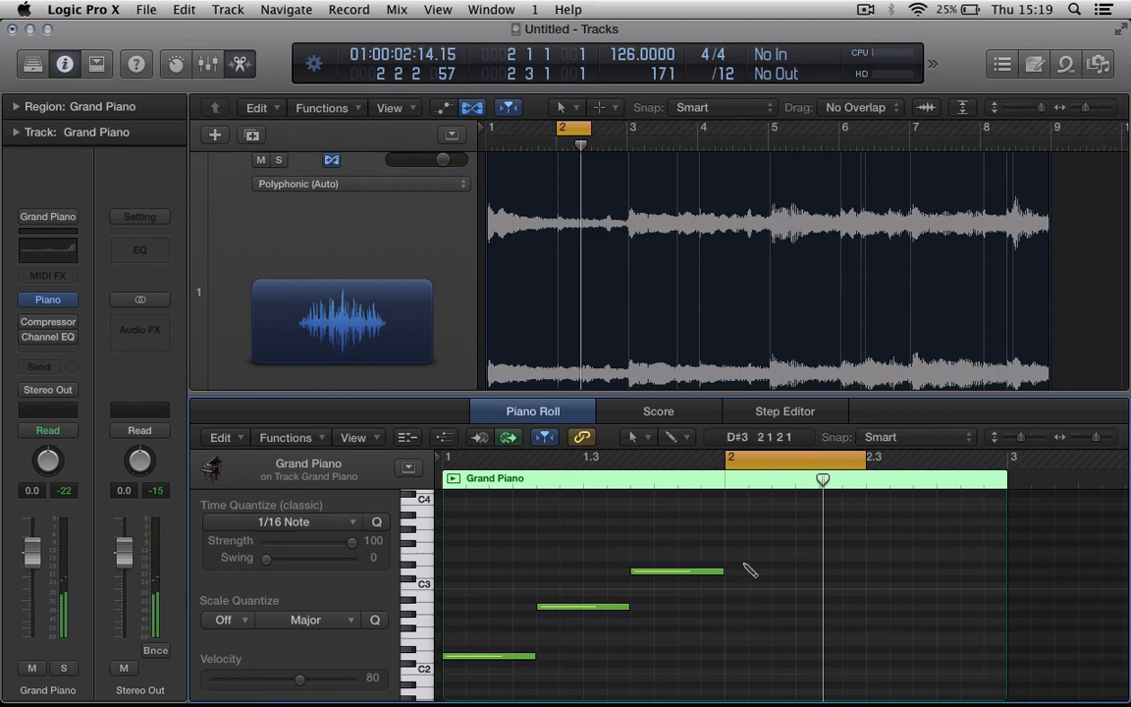
{"action": "left_click", "coordinate": [733, 543]}
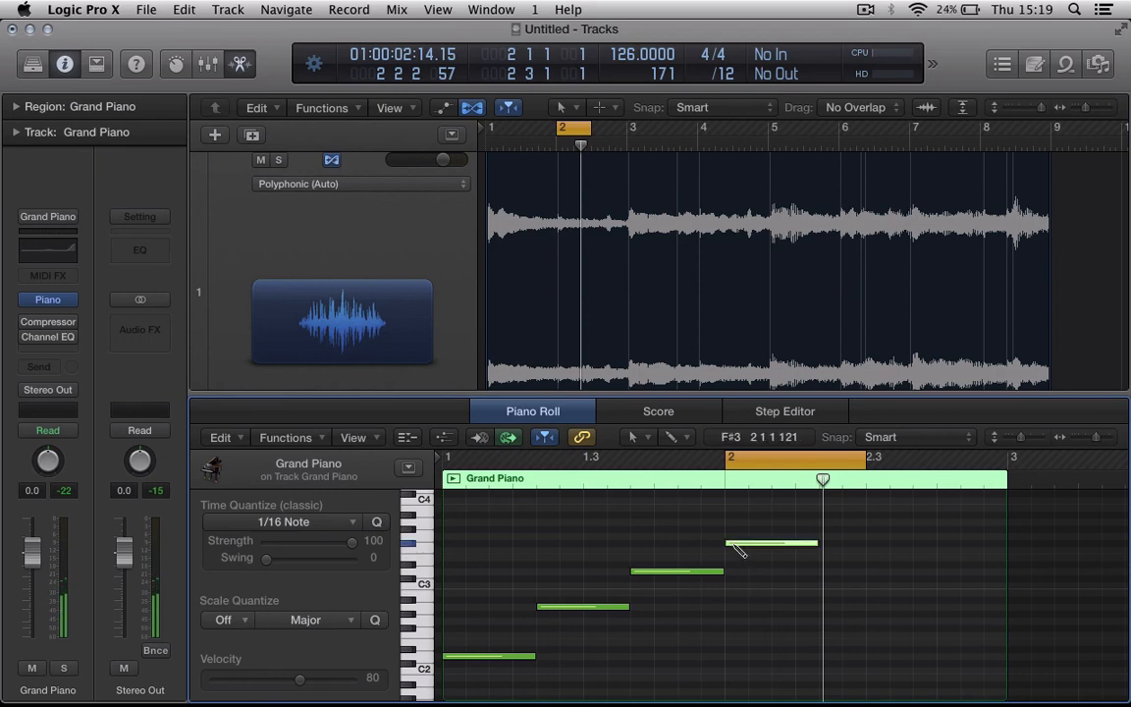
{"action": "key", "text": "space"}
{"action": "key", "text": "space"}
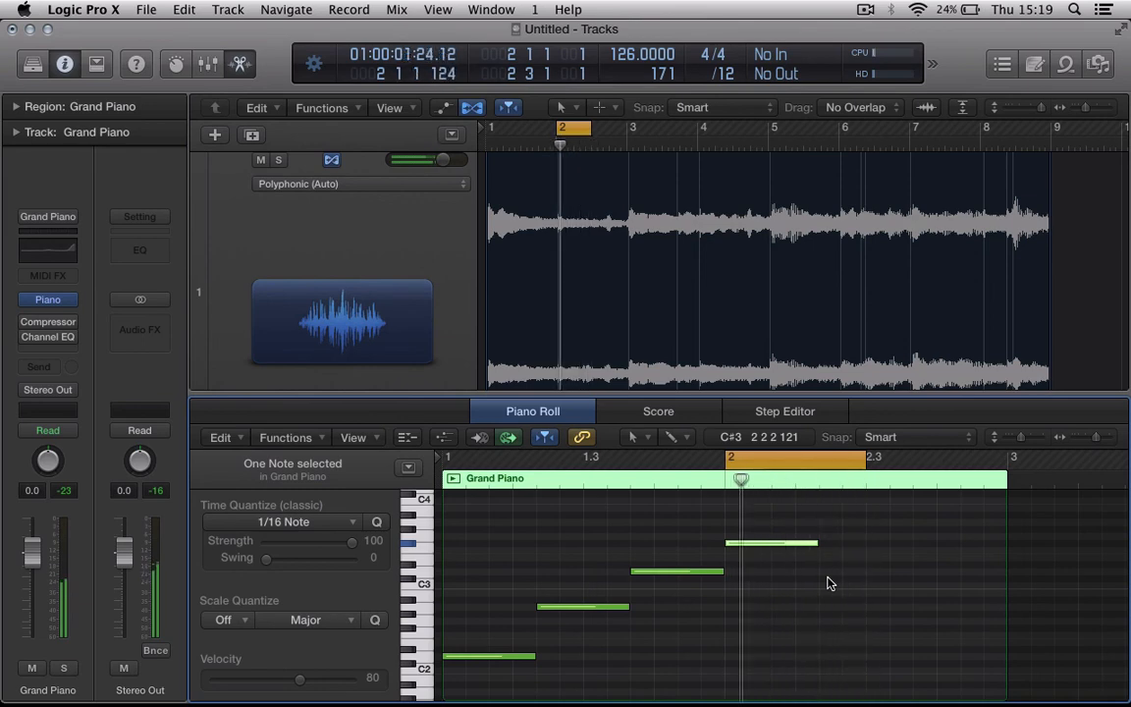
{"action": "key", "text": "space"}
Compare the existing D3 note with the cycled audio and add another D3 note directly after the F#3 note
{"action": "key", "text": "Left"}
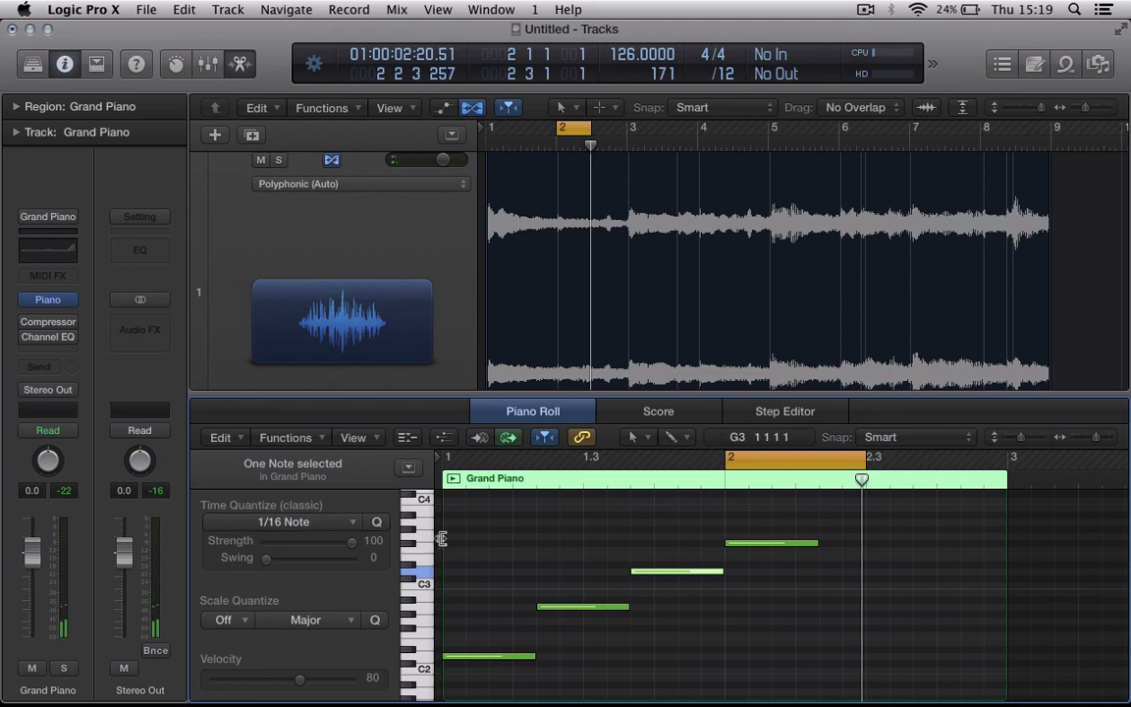
{"action": "key", "text": "space"}
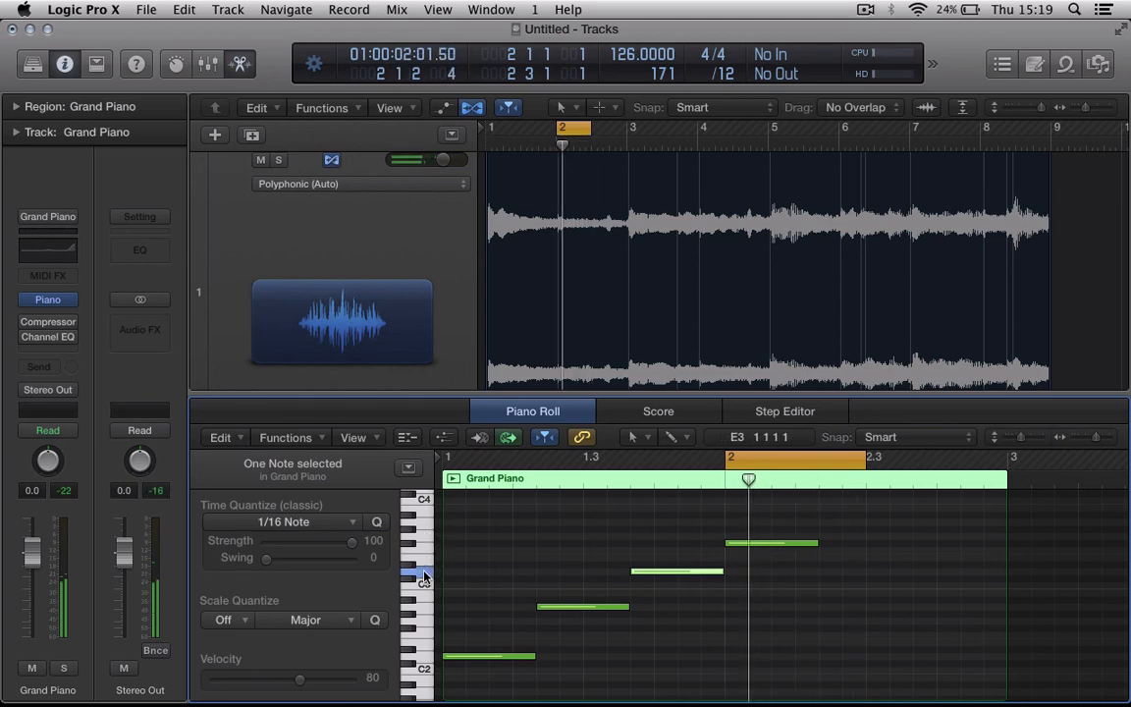
{"action": "left_click", "coordinate": [824, 571], "text": "super"}
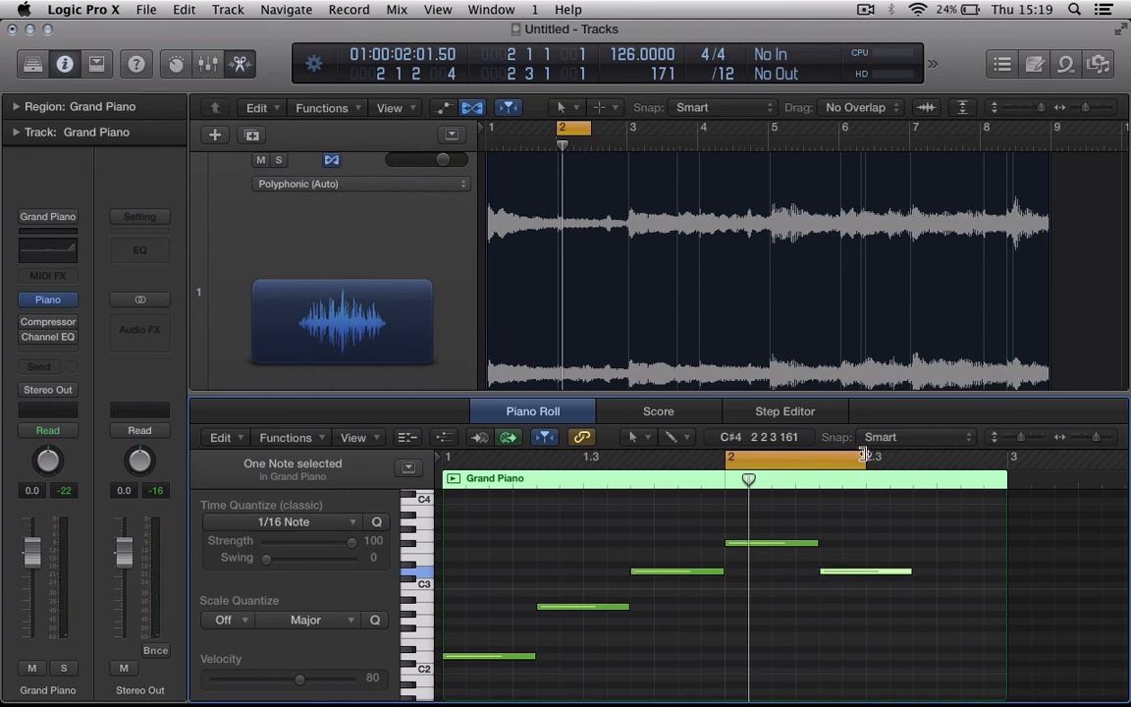
Extend the cycle range to all of bar 2, audition A2, and add an A2 note directly after the last D3
{"action": "left_click_drag", "start_coordinate": [864, 455], "coordinate": [1006, 455]}
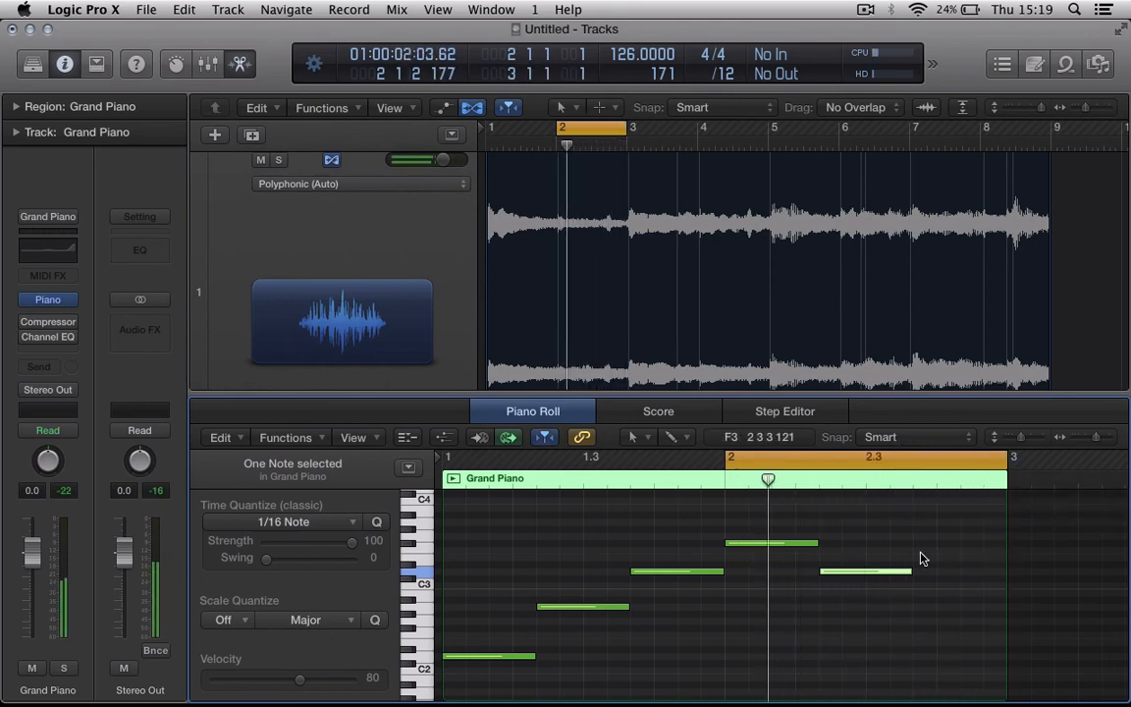
{"action": "left_click", "coordinate": [424, 615]}
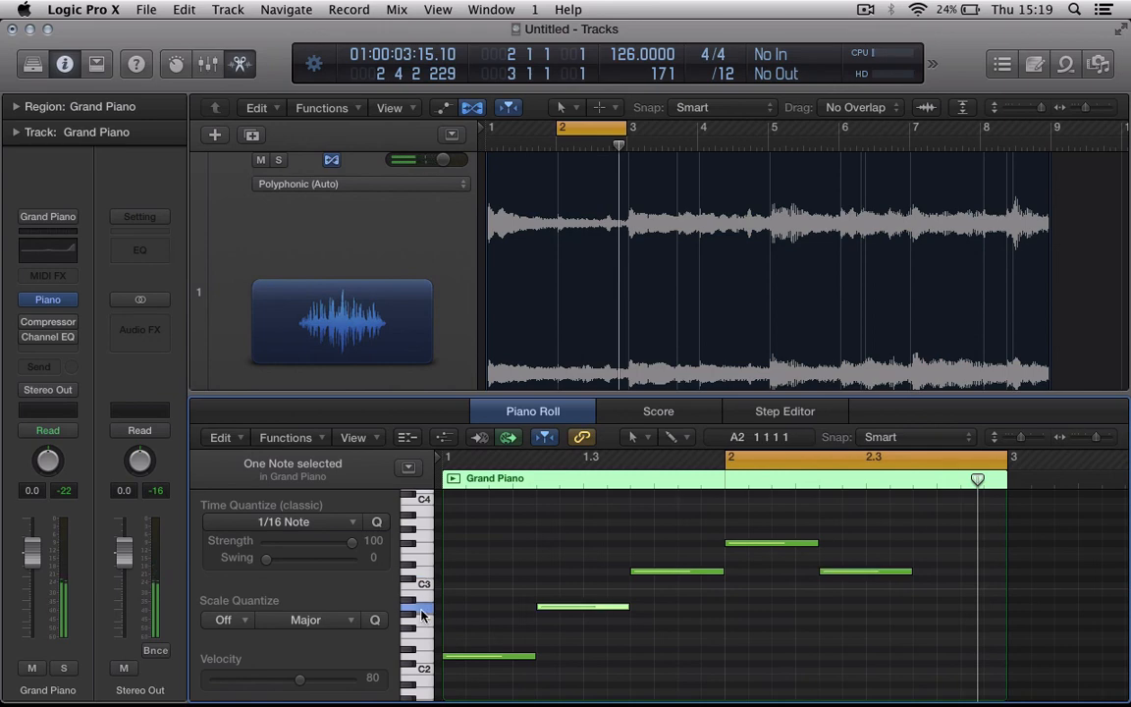
{"action": "left_click", "coordinate": [919, 606]}
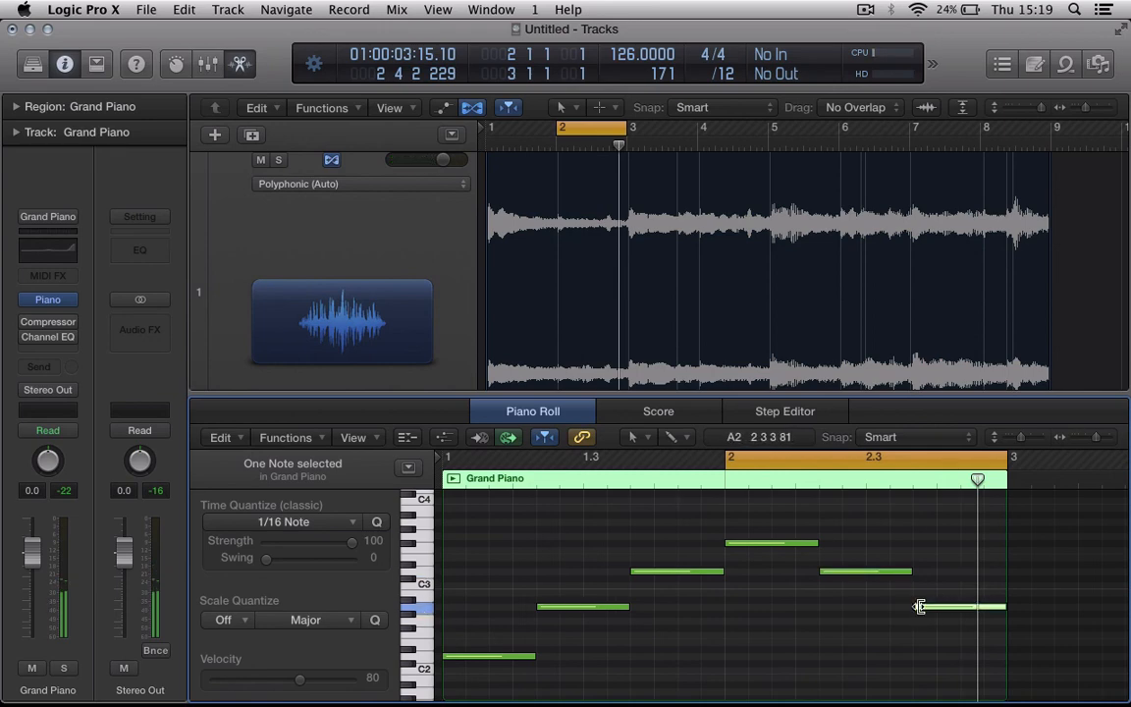
Extend the cycle range to cover bars 1 and 2, check the arpeggio as notation, and play the loop
{"action": "left_click_drag", "start_coordinate": [724, 459], "coordinate": [442, 458]}
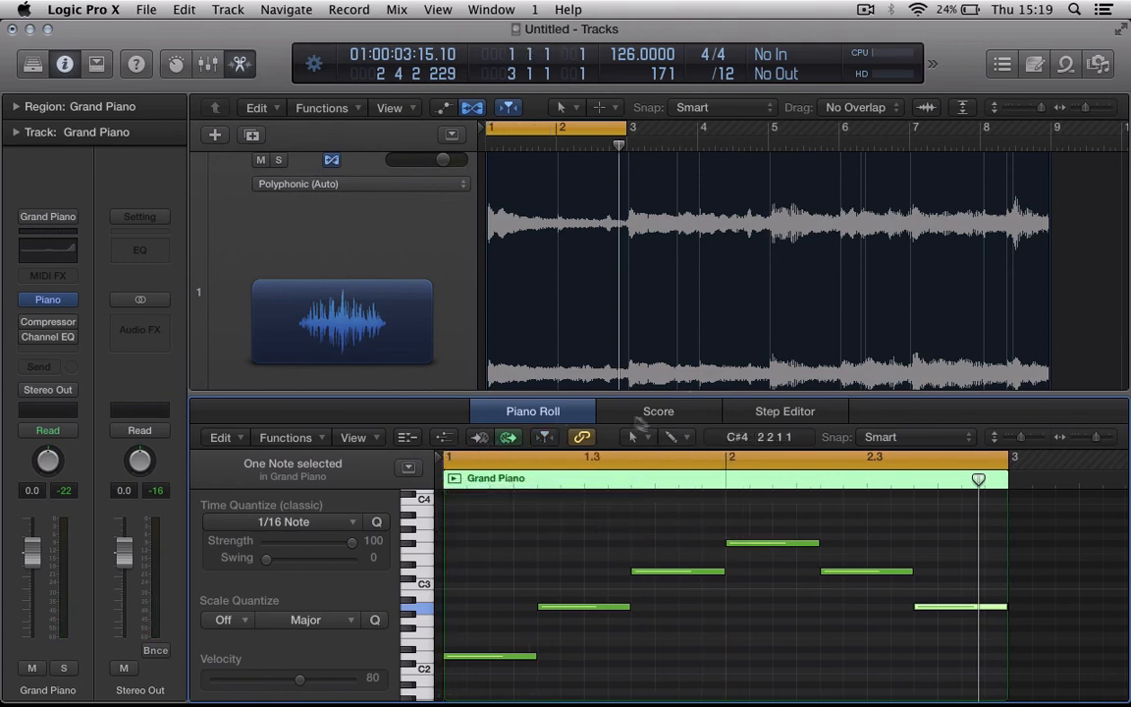
{"action": "left_click", "coordinate": [660, 415]}
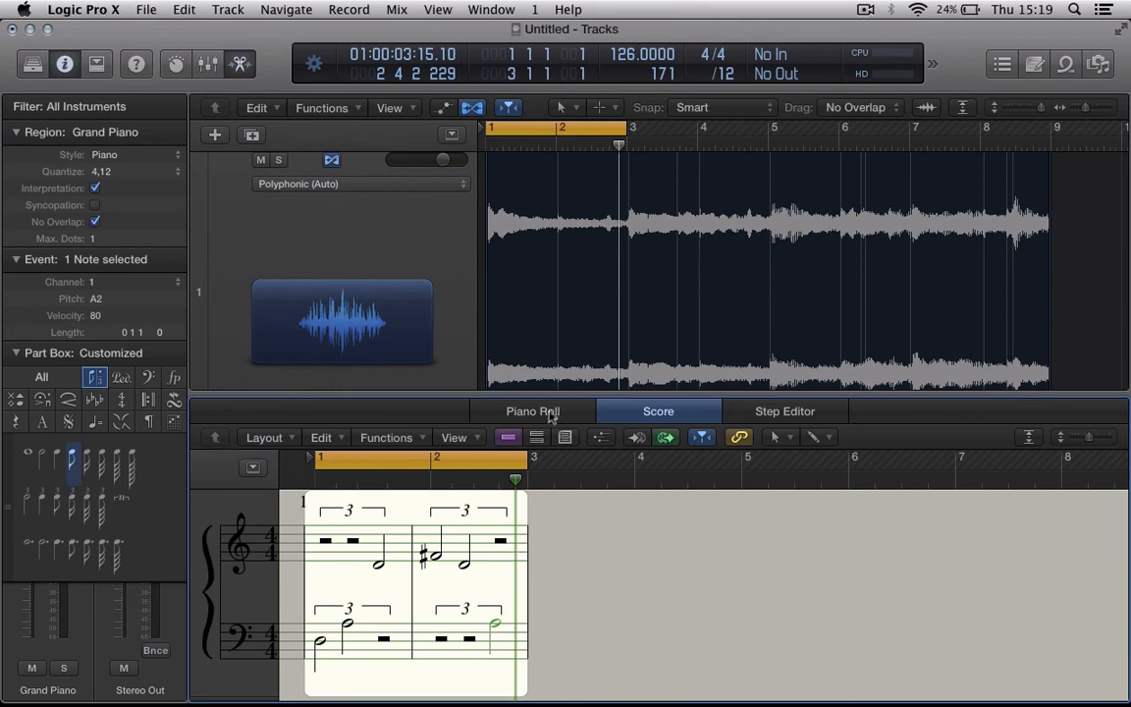
{"action": "left_click", "coordinate": [547, 416]}
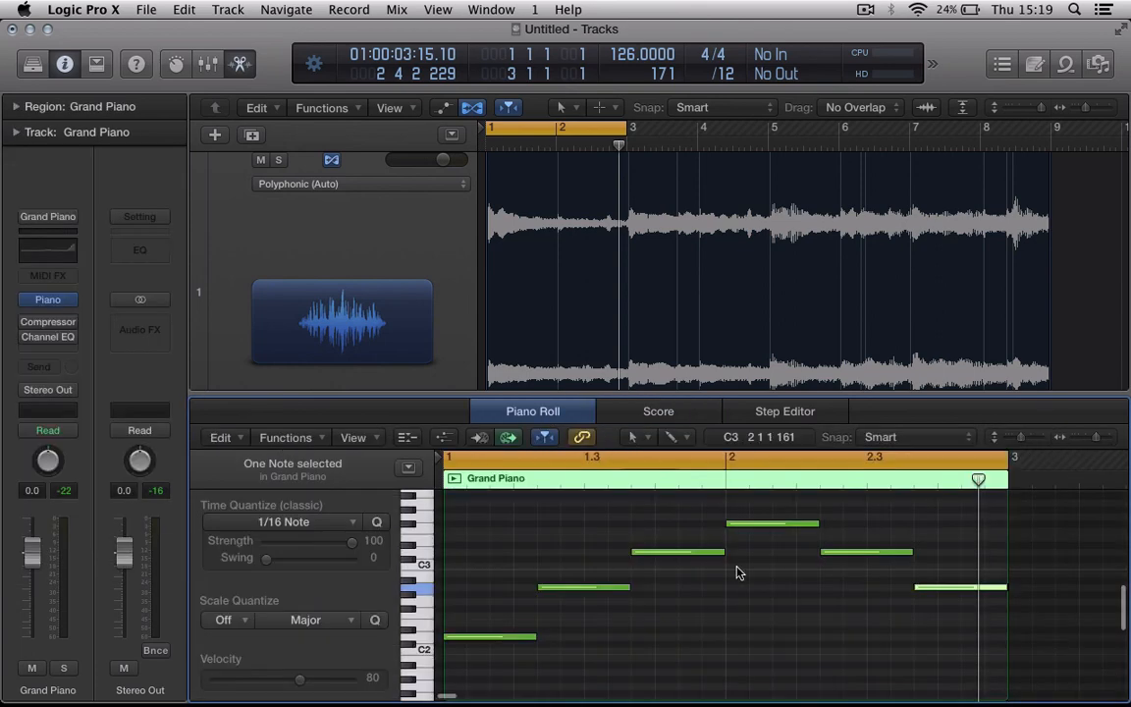
{"action": "key", "text": "space"}
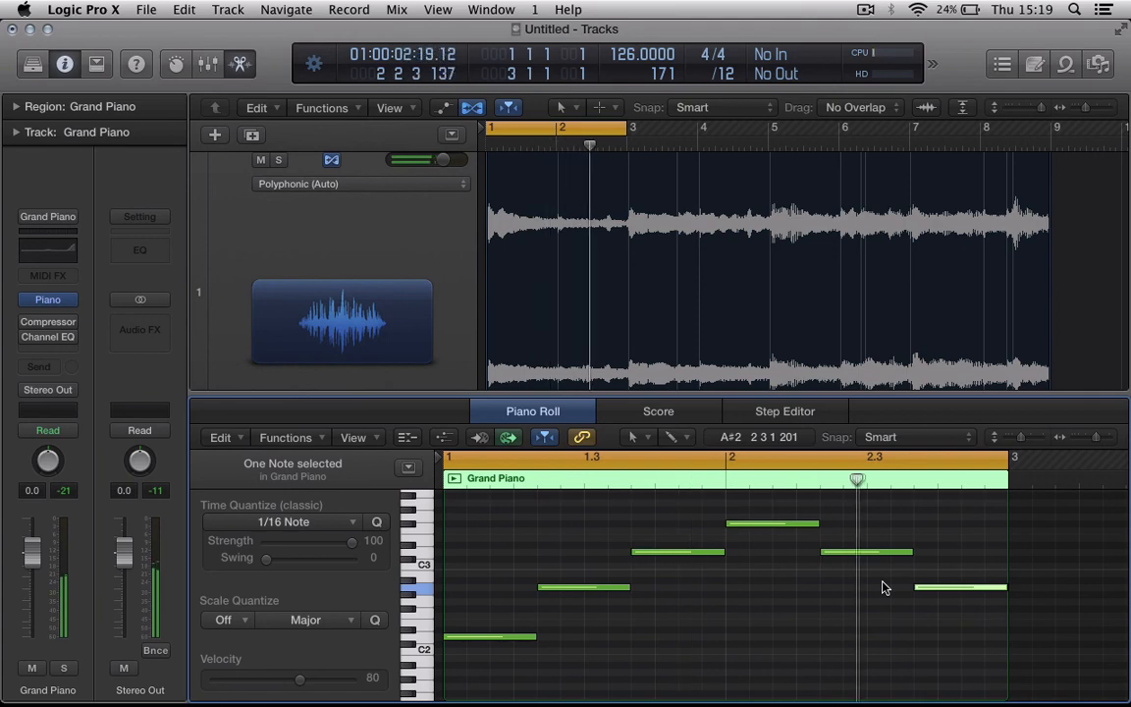
{"action": "scroll", "coordinate": [488, 302], "scroll_direction": "up", "scroll_amount": 3}
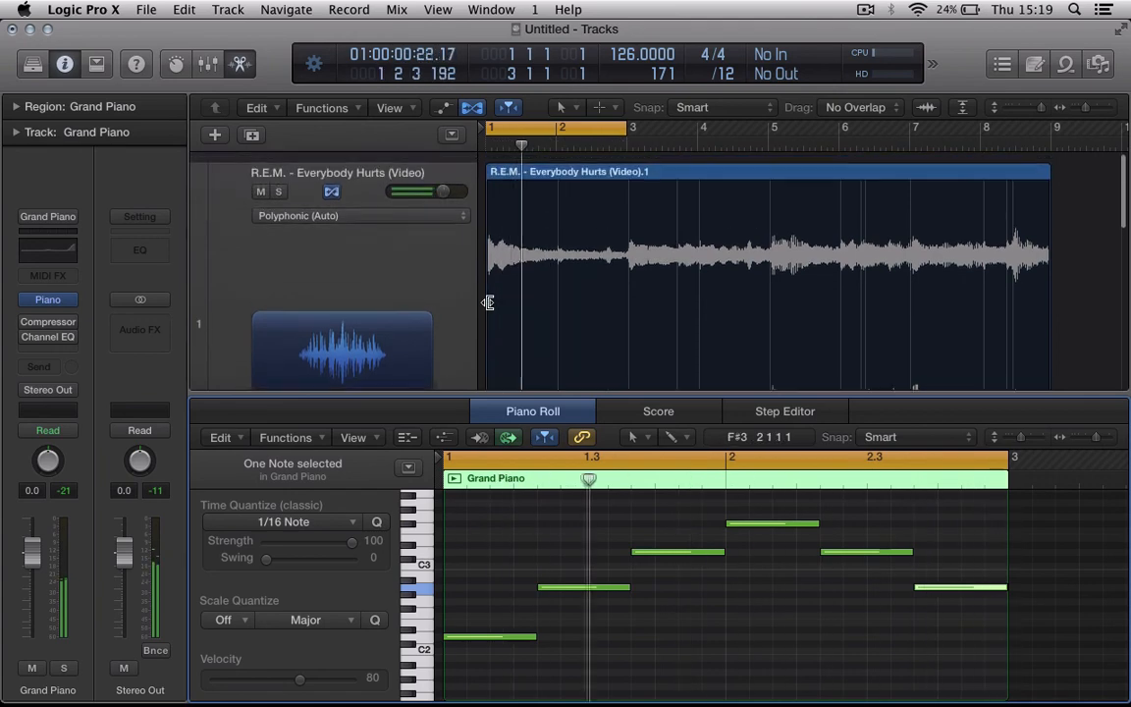
Mute the Everybody Hurts track to hear the piano alone, and swap the mute to the Grand Piano track
{"action": "left_click", "coordinate": [261, 183]}
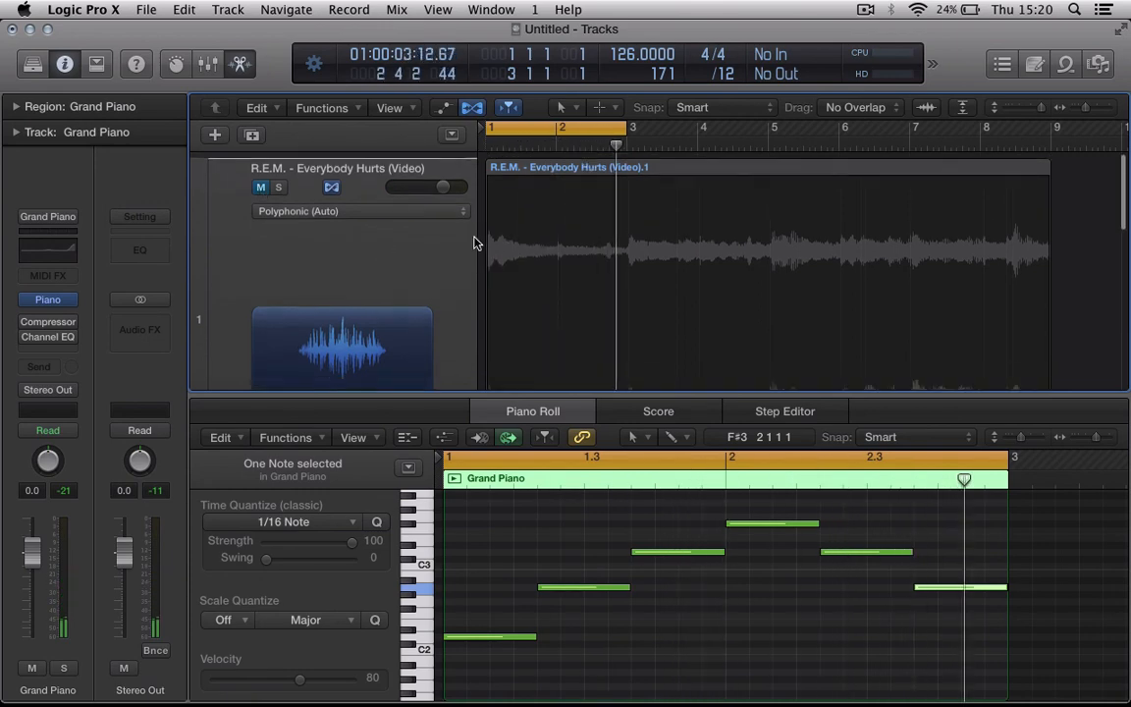
{"action": "scroll", "coordinate": [399, 283], "scroll_direction": "down", "scroll_amount": 8}
{"action": "scroll", "coordinate": [397, 280], "scroll_direction": "up", "scroll_amount": 2}
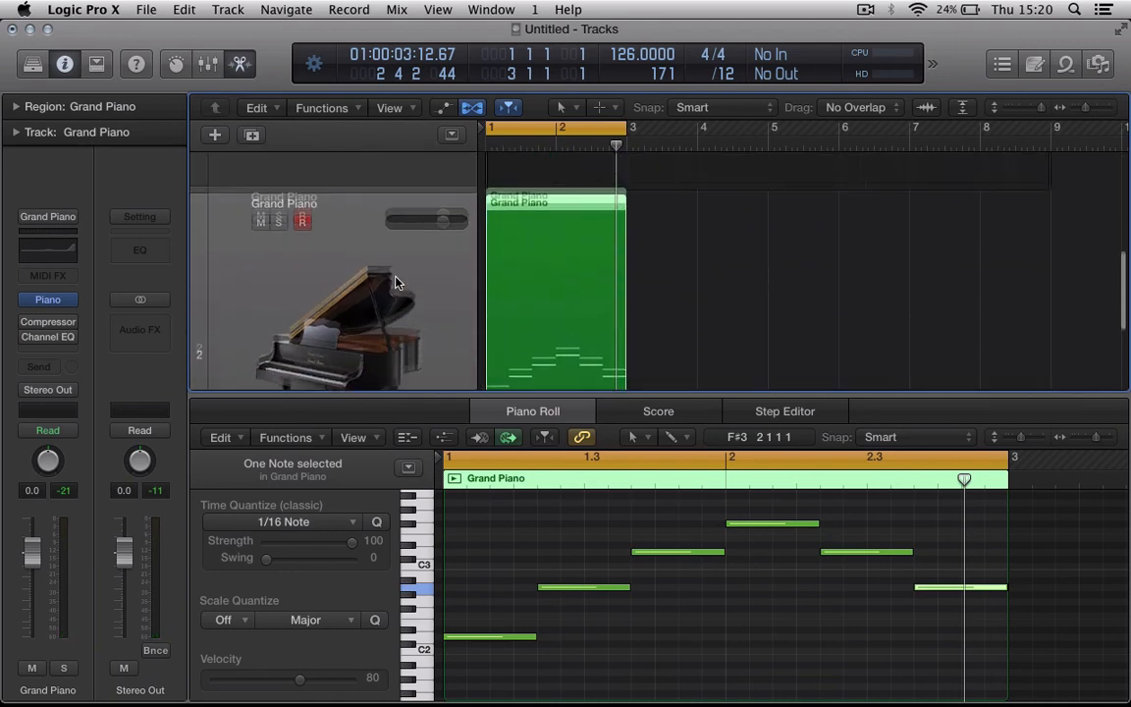
{"action": "left_click", "coordinate": [261, 258]}
{"action": "scroll", "coordinate": [334, 211], "scroll_direction": "up", "scroll_amount": 5}
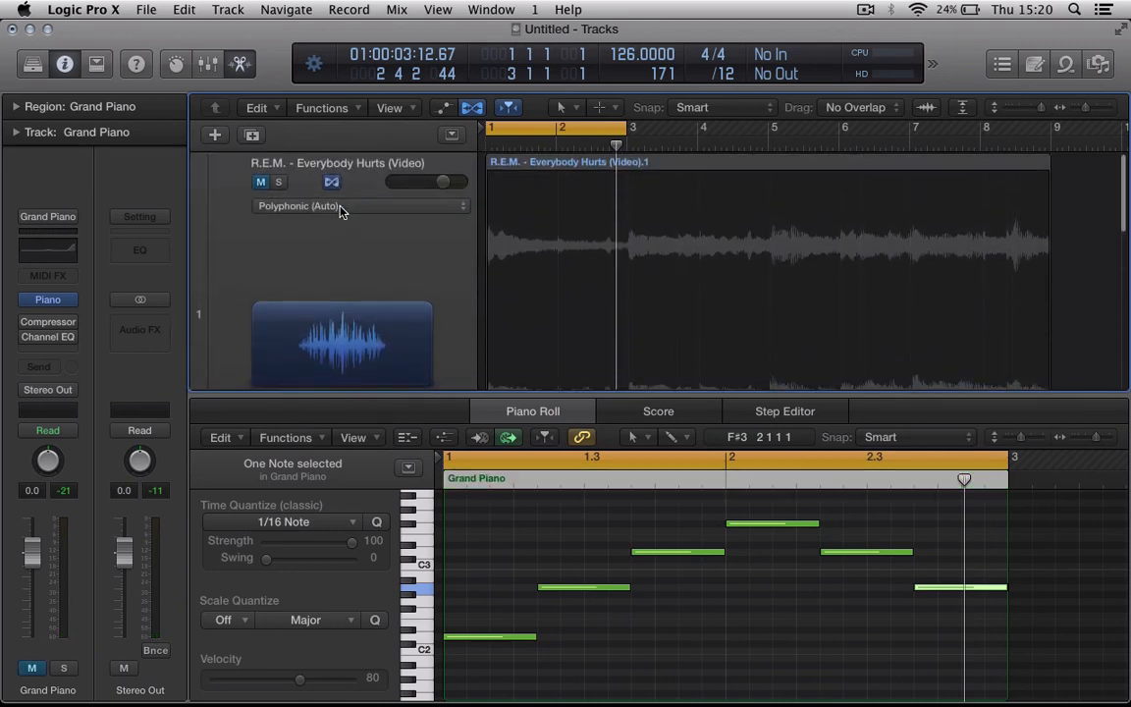
{"action": "left_click", "coordinate": [260, 183]}
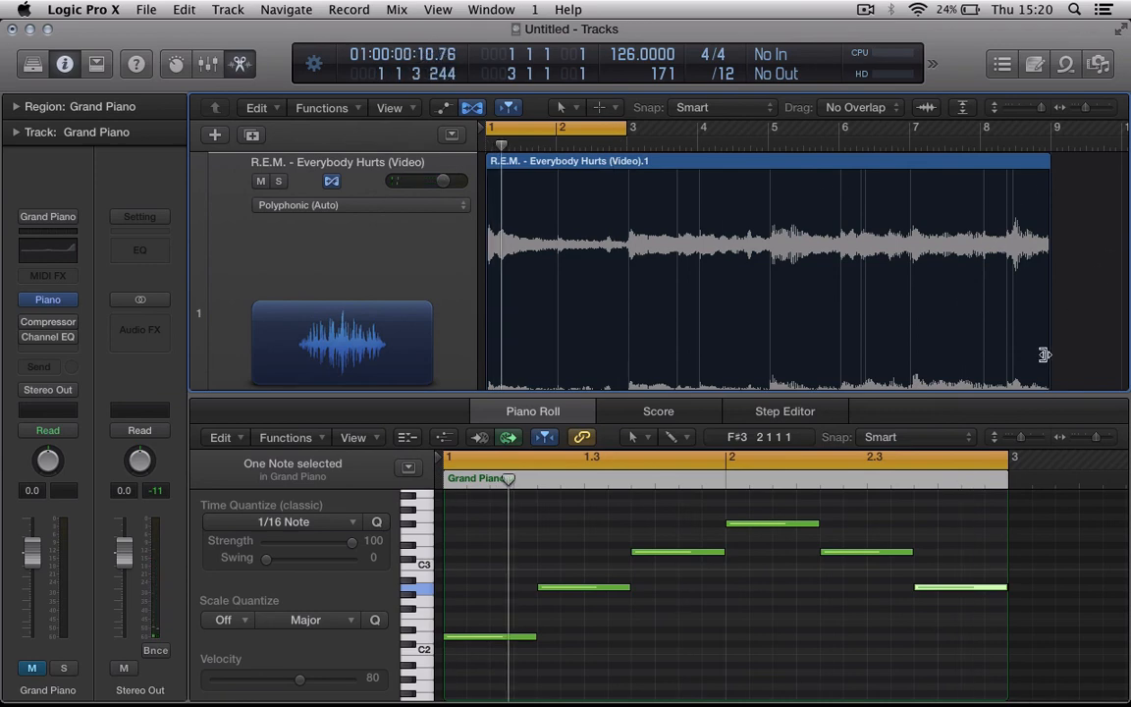
Turn off Flex on the Everybody Hurts track, resize its region to end at bar 5, and play it back
{"action": "left_click_drag", "start_coordinate": [1044, 354], "coordinate": [767, 339]}
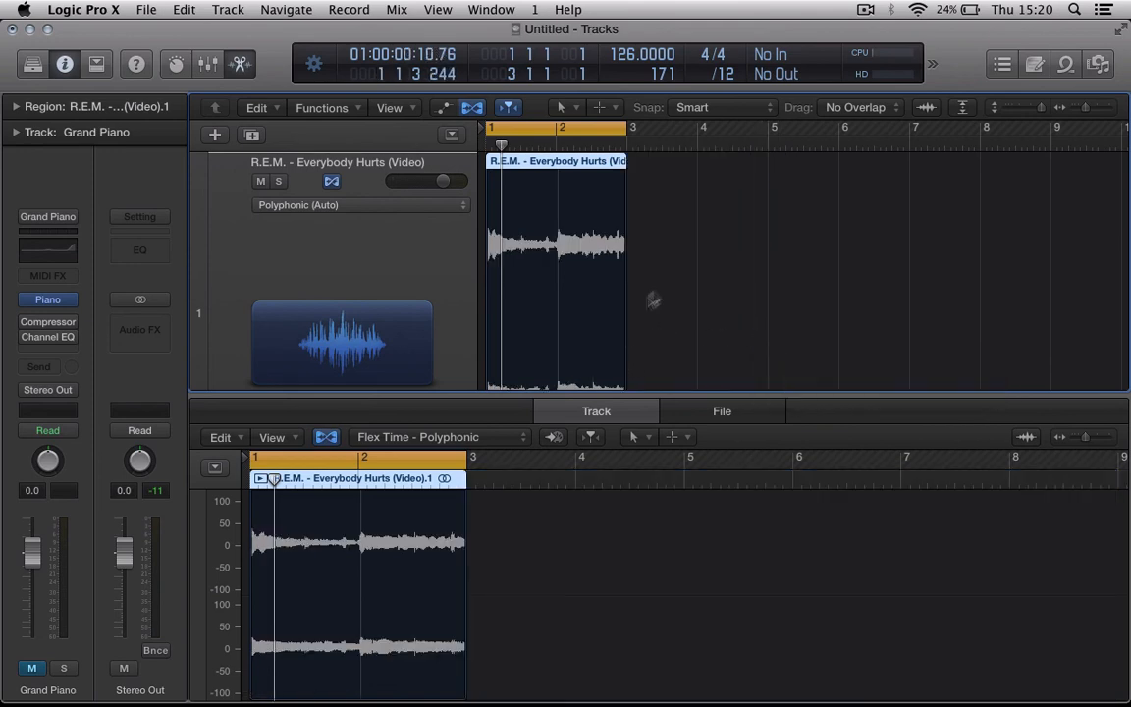
{"action": "left_click", "coordinate": [330, 184]}
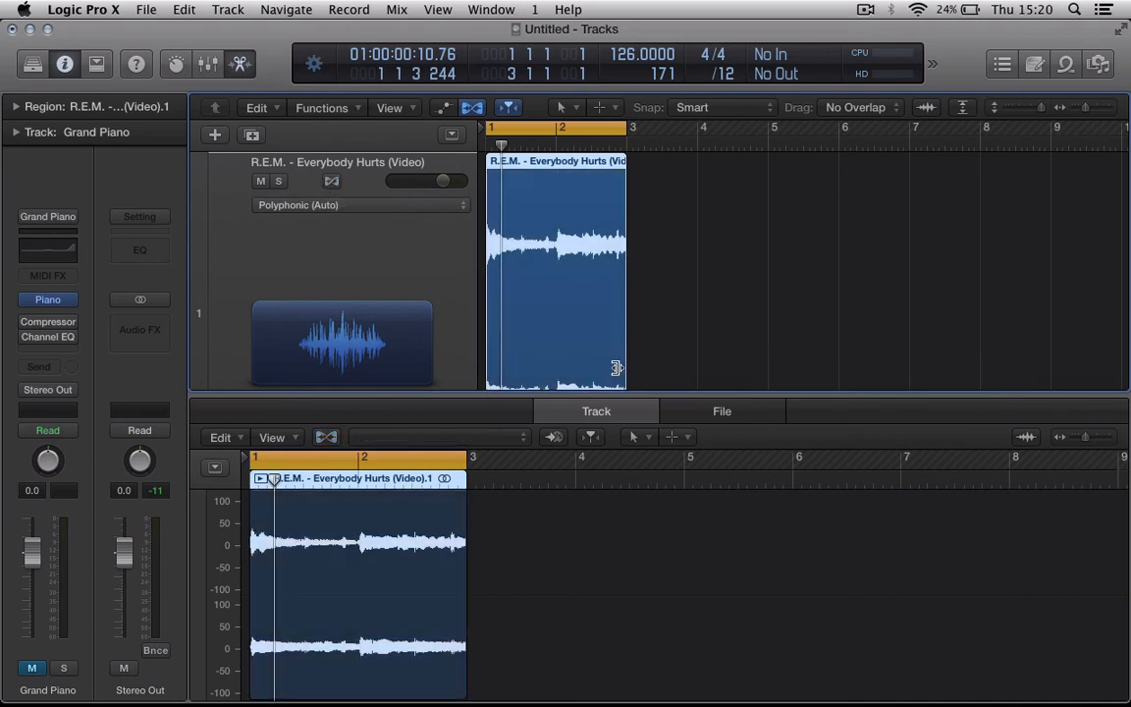
{"action": "left_click_drag", "start_coordinate": [621, 368], "coordinate": [786, 354]}
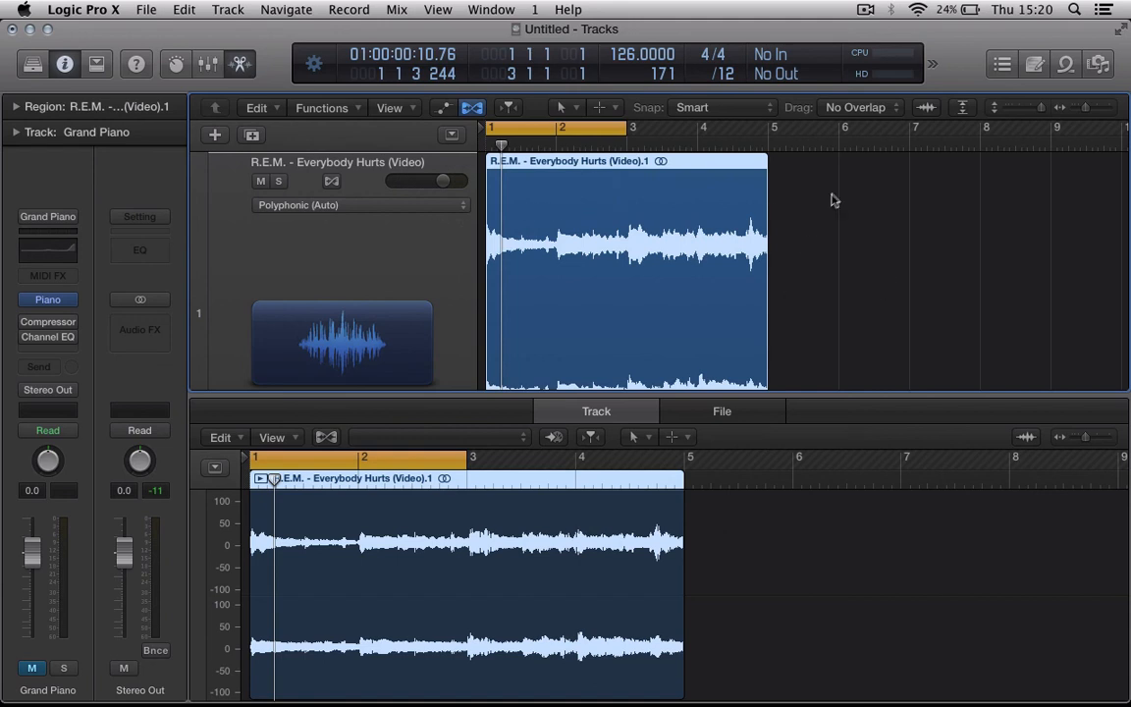
{"action": "scroll", "coordinate": [834, 236], "scroll_direction": "down", "scroll_amount": 3}
{"action": "key", "text": "space"}
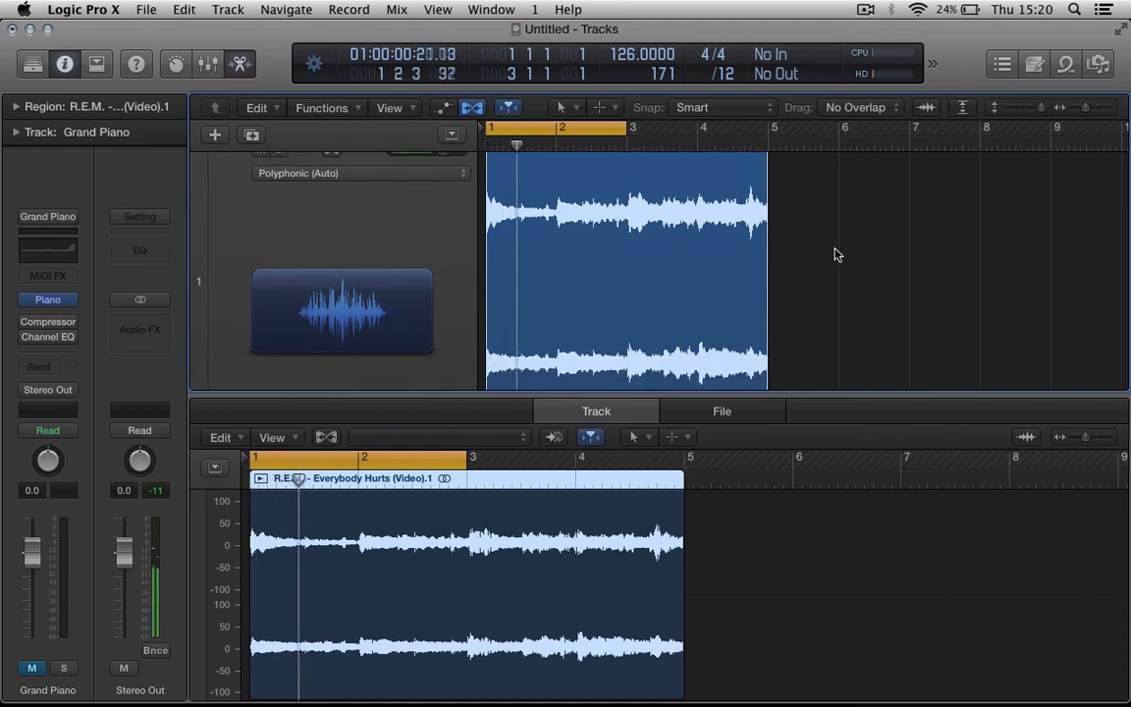
{"action": "scroll", "coordinate": [656, 226], "scroll_direction": "up", "scroll_amount": 1}
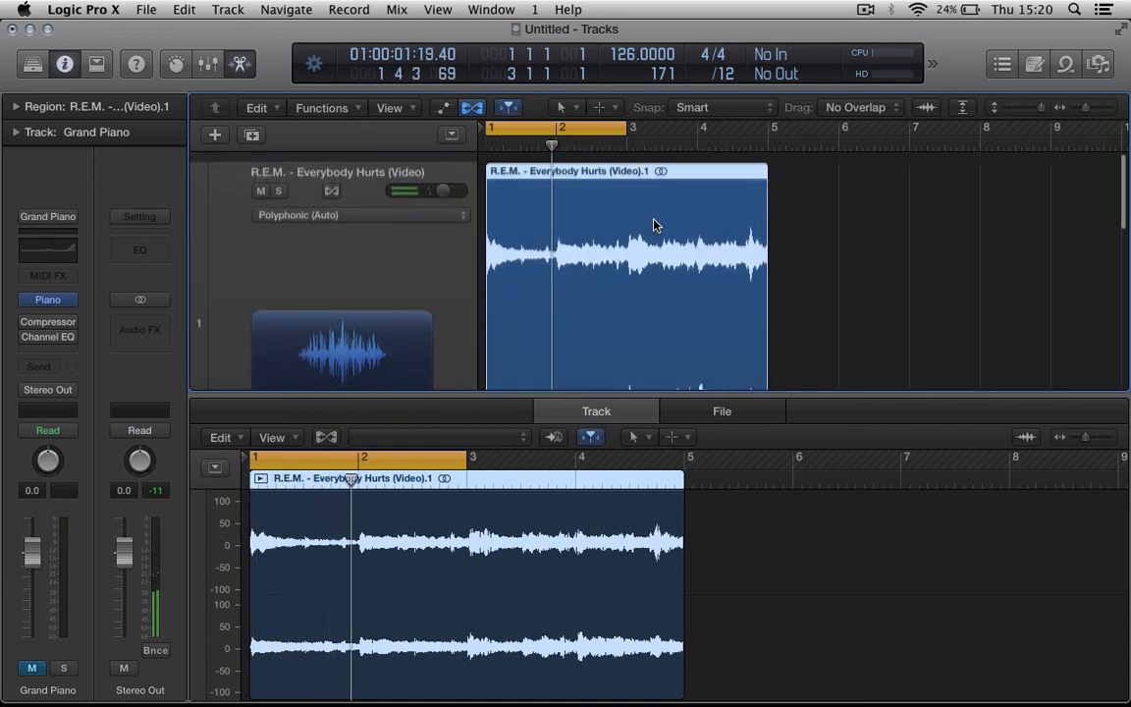
Open the Grand Piano region in the Piano Roll and restore the missing D3 and A2 notes in bar 2
{"action": "scroll", "coordinate": [656, 225], "scroll_direction": "down", "scroll_amount": 5}
{"action": "scroll", "coordinate": [656, 226], "scroll_direction": "up", "scroll_amount": 1}
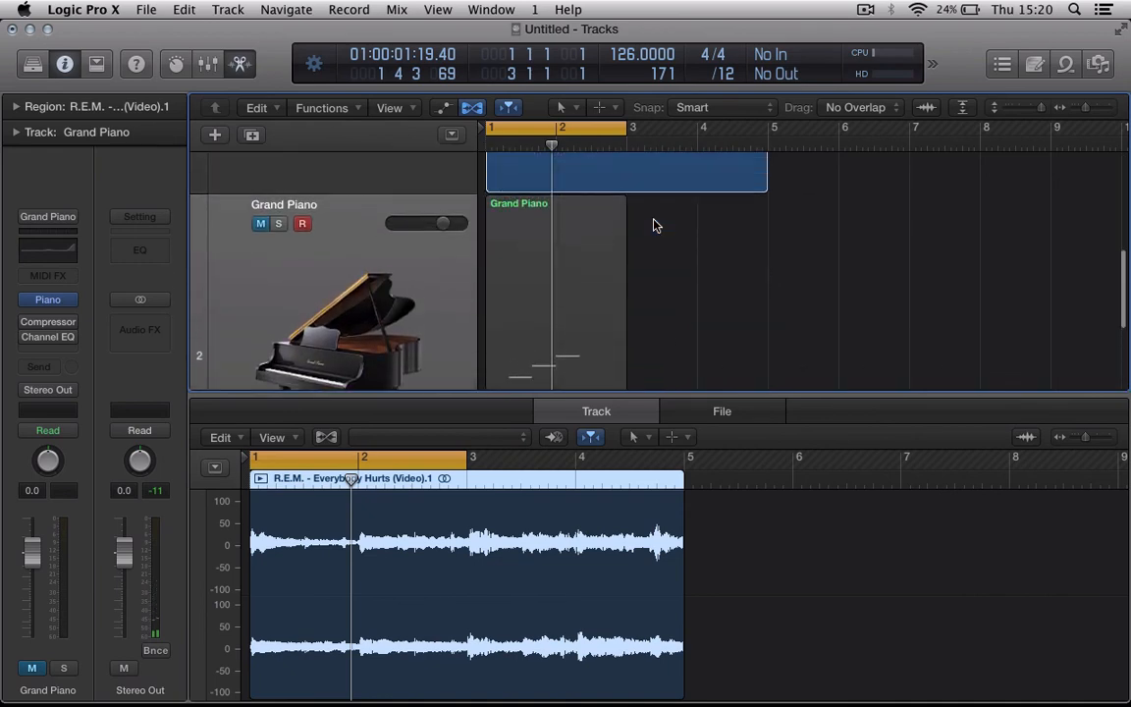
{"action": "left_click", "coordinate": [579, 257]}
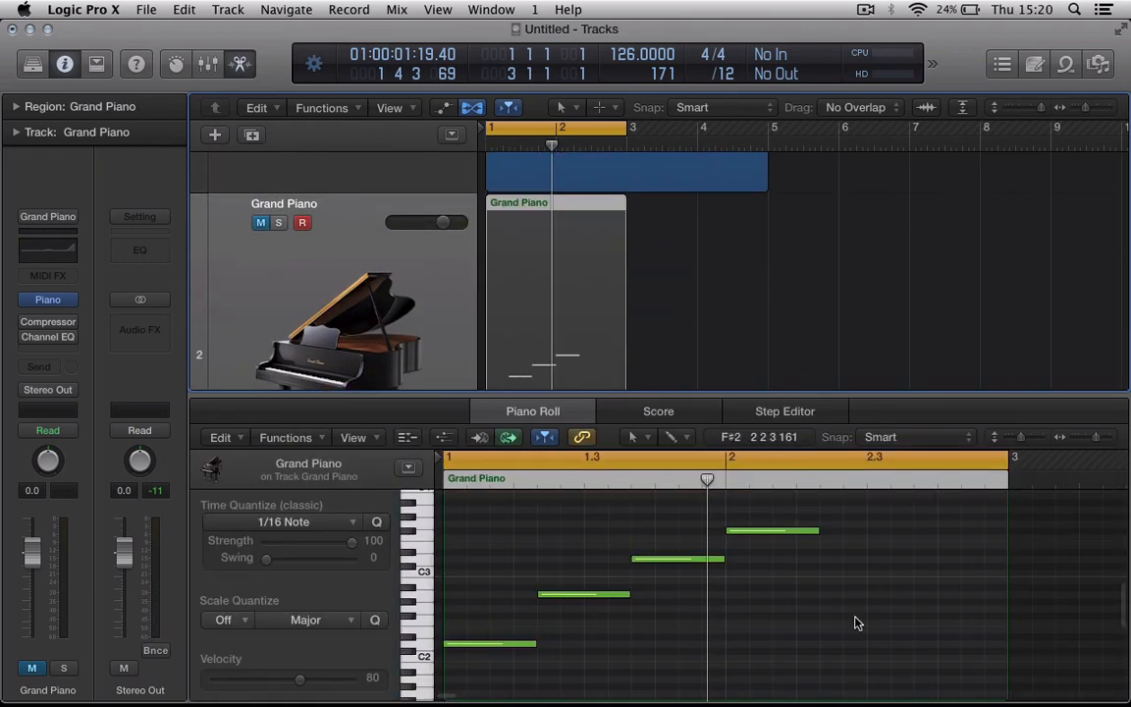
{"action": "scroll", "coordinate": [675, 624], "scroll_direction": "right", "scroll_amount": 3}
{"action": "scroll", "coordinate": [675, 624], "scroll_direction": "up", "scroll_amount": 1}
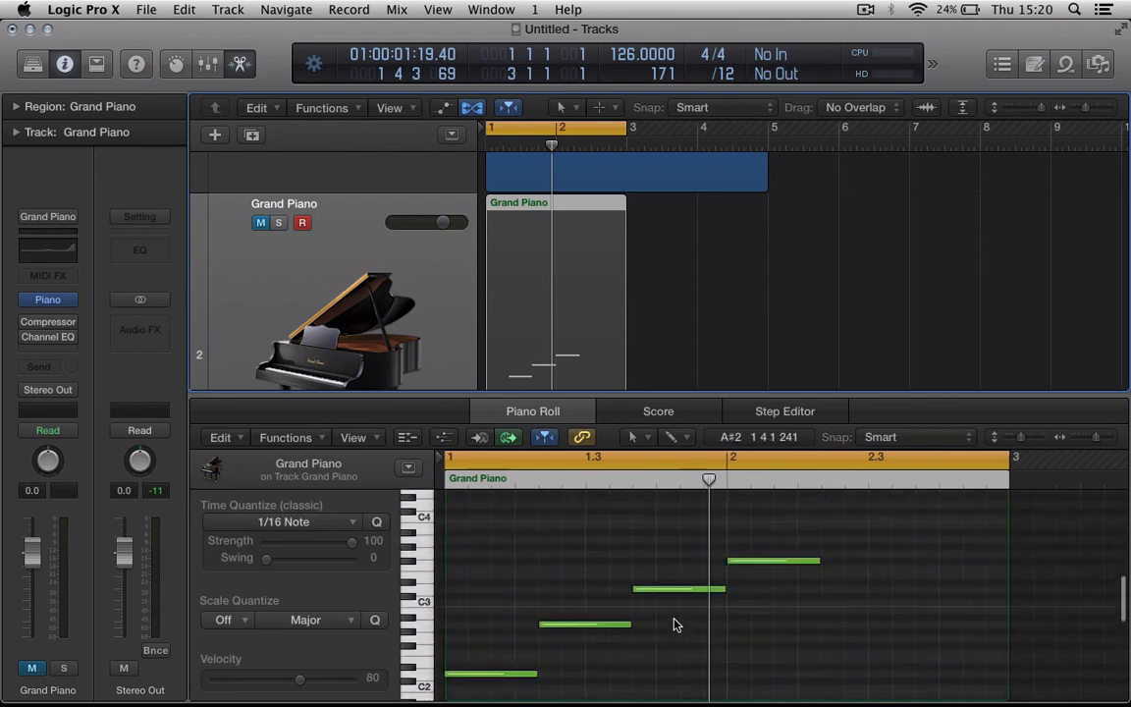
{"action": "scroll", "coordinate": [675, 624], "scroll_direction": "left", "scroll_amount": 3}
{"action": "scroll", "coordinate": [676, 625], "scroll_direction": "down", "scroll_amount": 1}
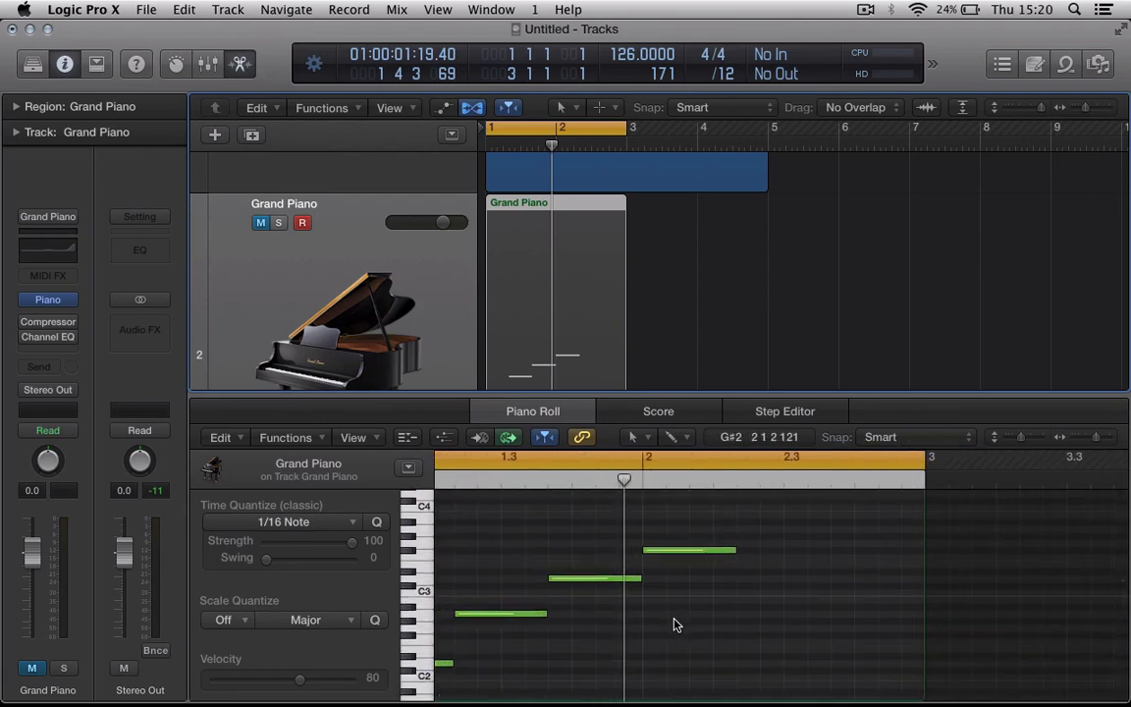
{"action": "key", "text": "super+z"}
{"action": "key", "text": "super+z"}
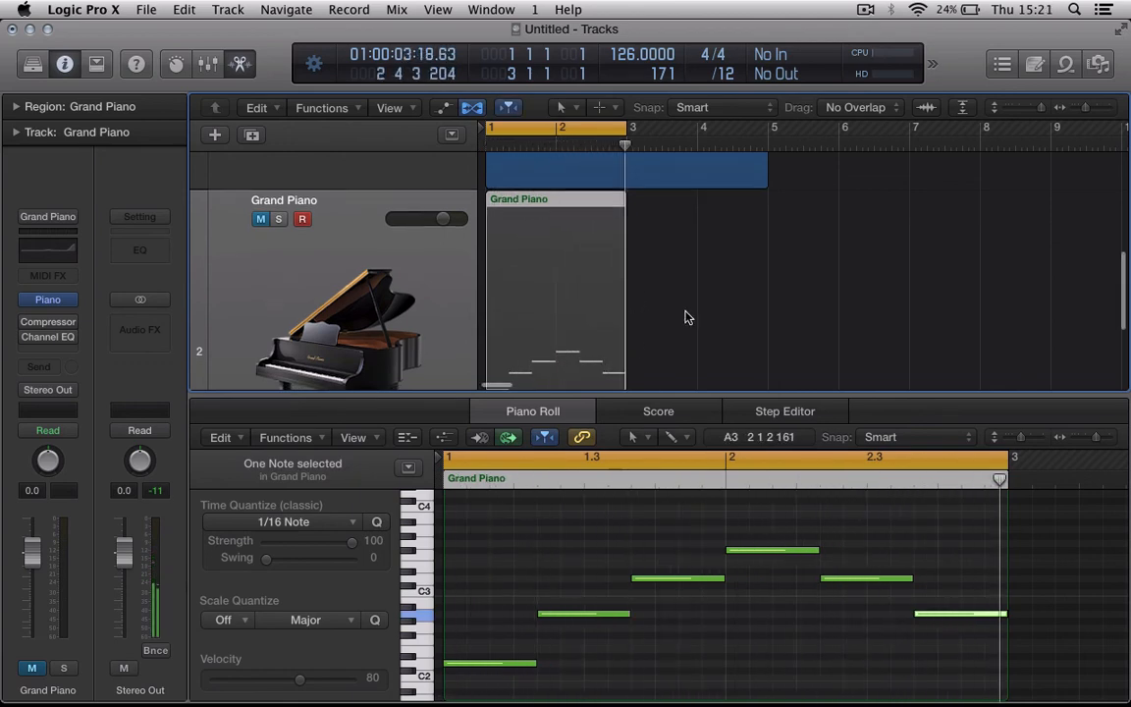
{"action": "scroll", "coordinate": [686, 316], "scroll_direction": "down", "scroll_amount": 2}
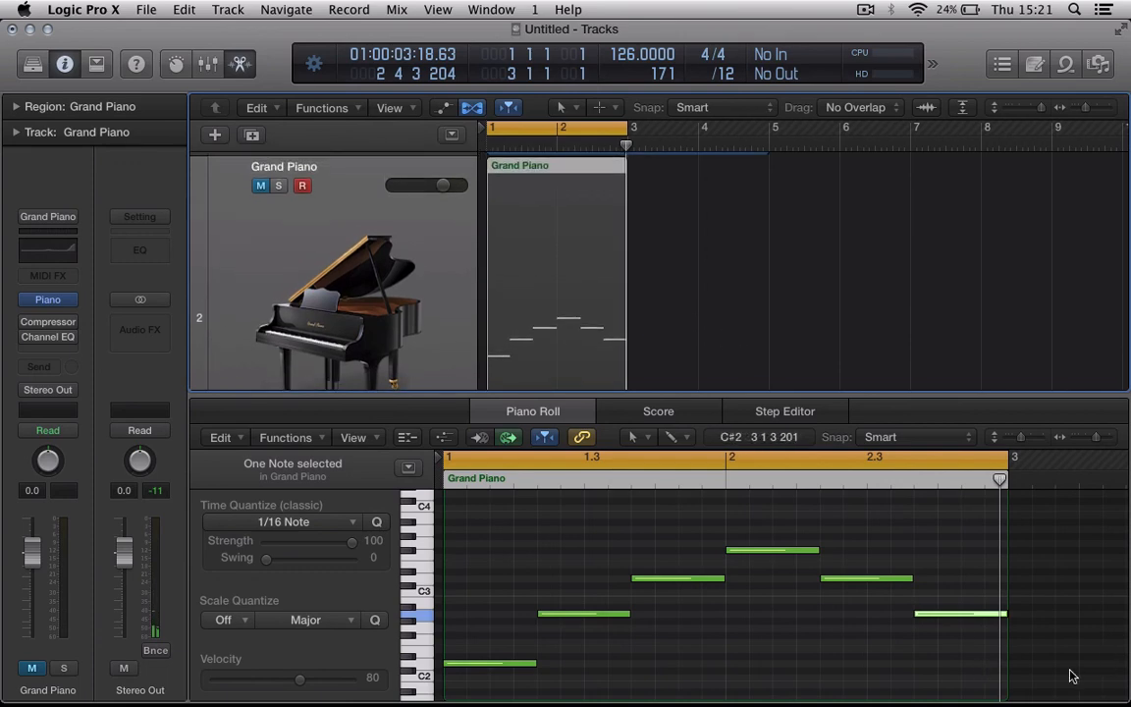
{"action": "left_click_drag", "start_coordinate": [1011, 687], "coordinate": [402, 491]}
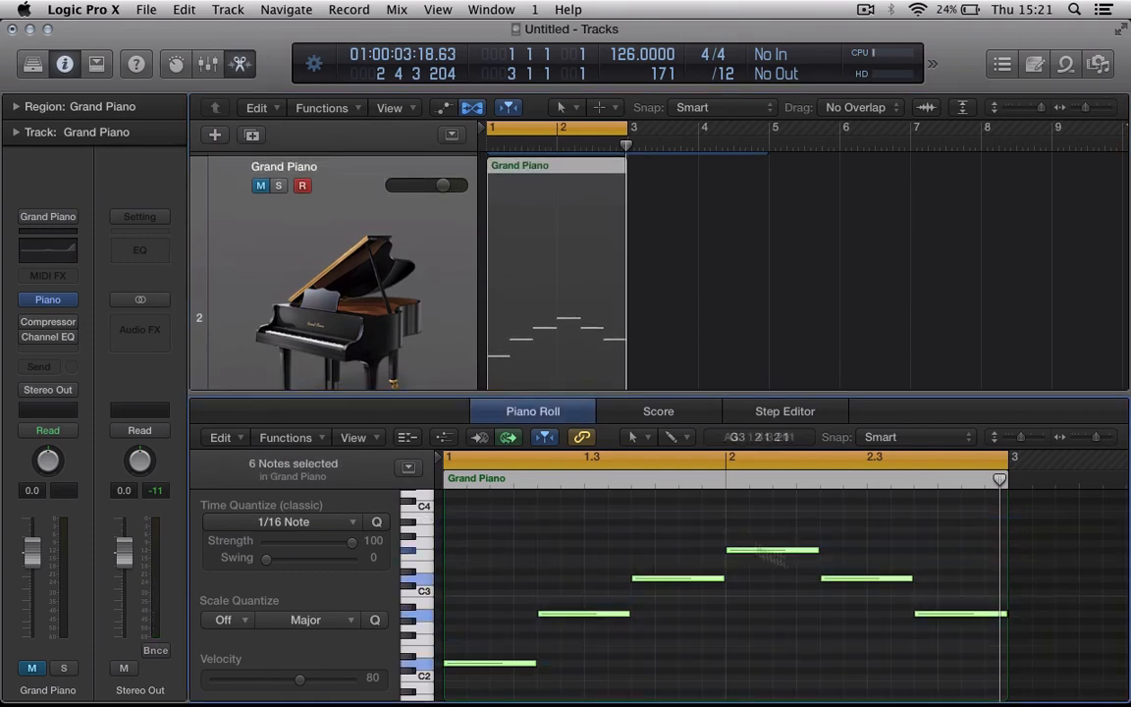
{"action": "left_click", "coordinate": [1003, 614]}
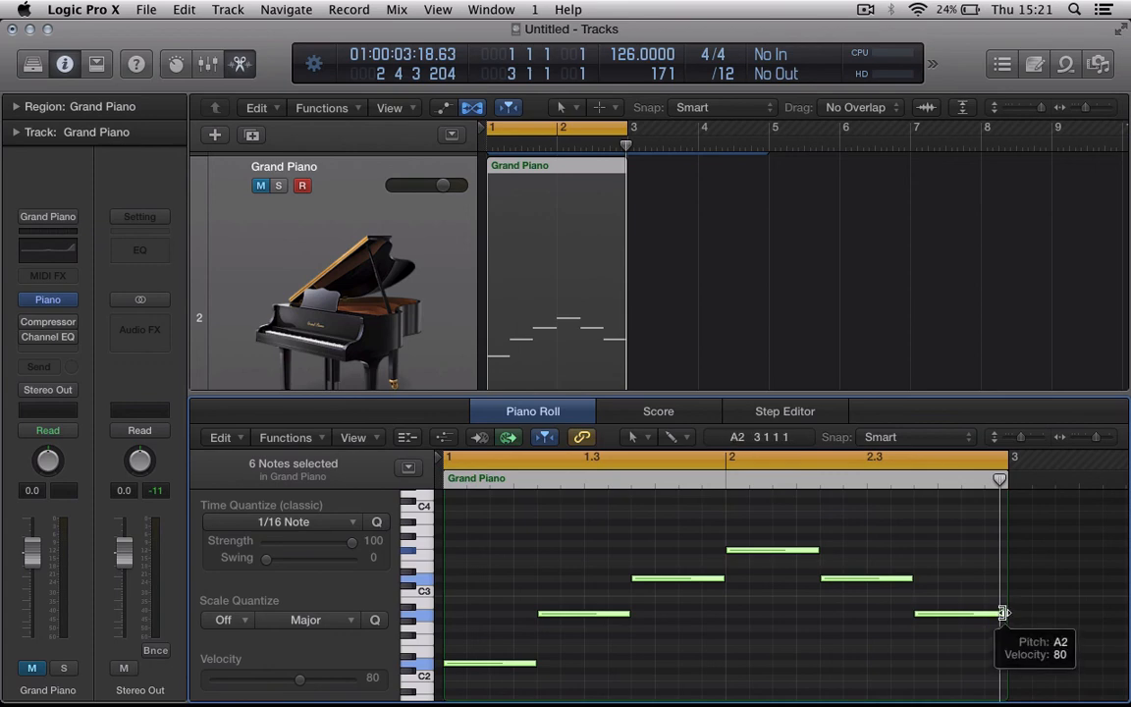
{"action": "left_click", "coordinate": [1046, 614]}
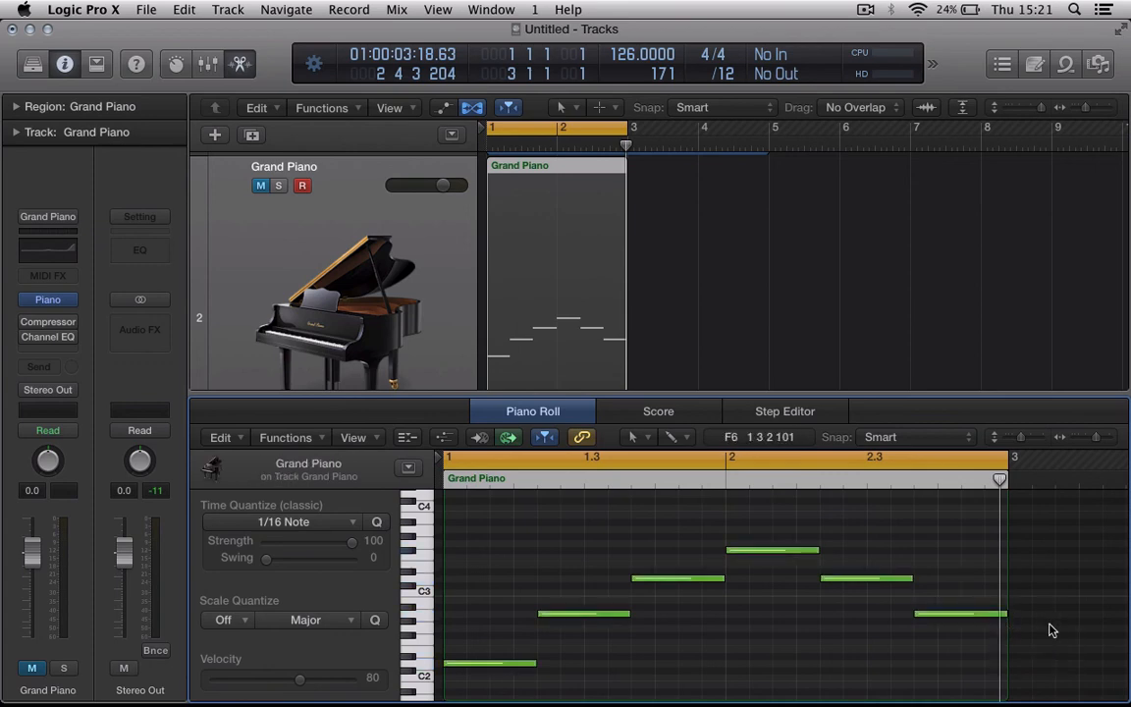
Enlarge the Piano Roll and halve the length of all six arpeggio notes together
{"action": "left_click_drag", "start_coordinate": [882, 394], "coordinate": [882, 223]}
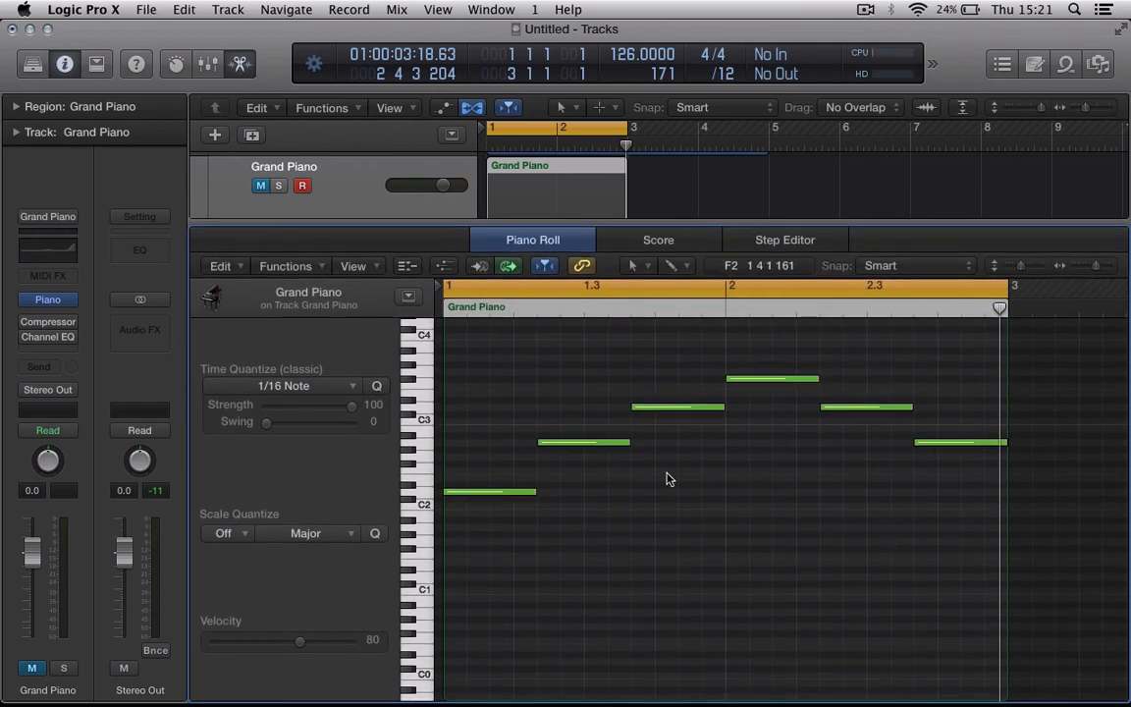
{"action": "key", "text": "super+a"}
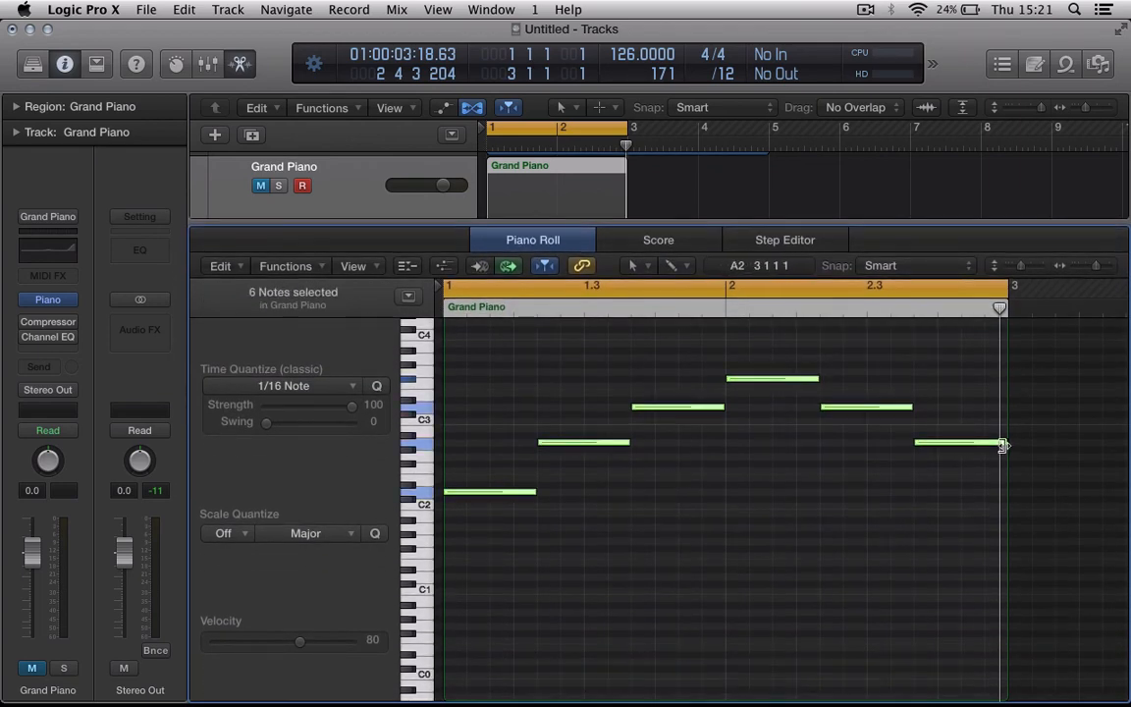
{"action": "left_click_drag", "start_coordinate": [1006, 442], "coordinate": [961, 440]}
{"action": "left_click", "coordinate": [983, 575]}
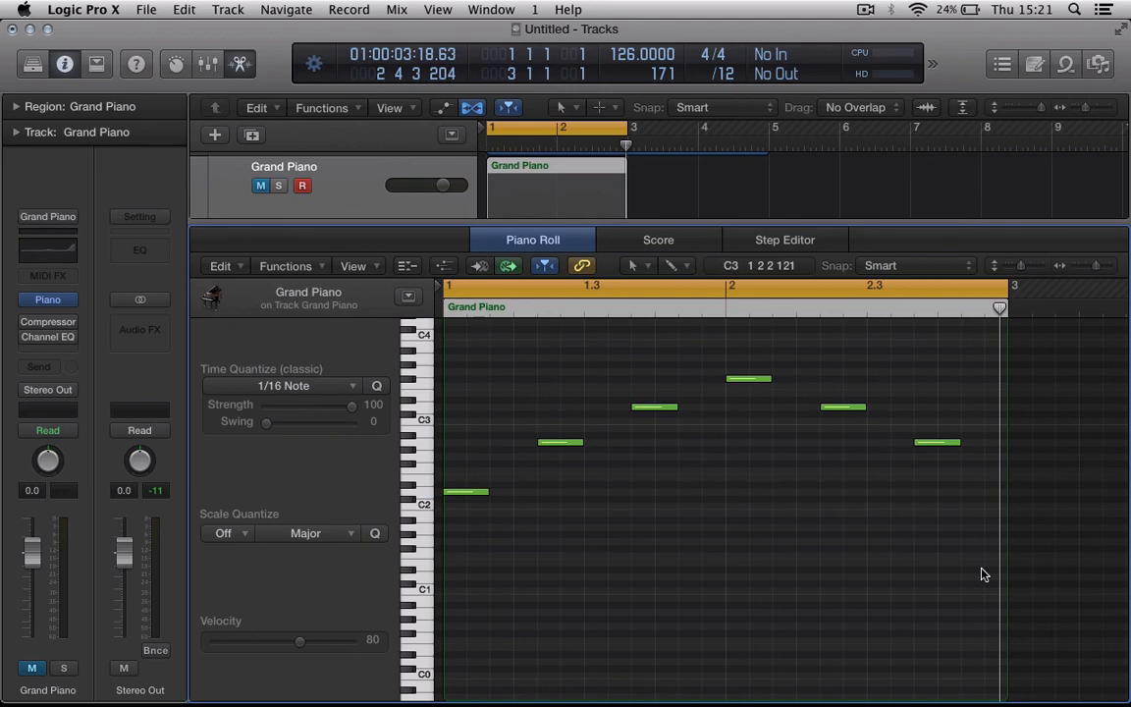
Shift the later notes earlier to close the gaps before the first A2 and the first D3
{"action": "left_click_drag", "start_coordinate": [981, 573], "coordinate": [548, 361]}
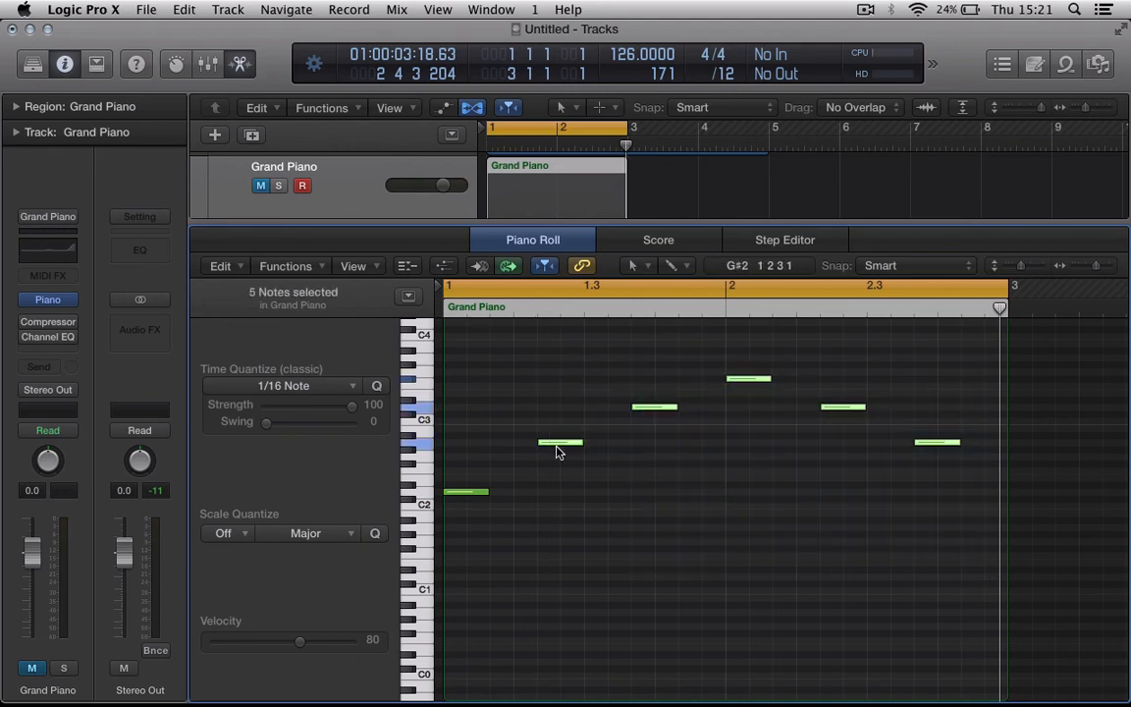
{"action": "left_click_drag", "start_coordinate": [557, 444], "coordinate": [509, 445]}
{"action": "left_click_drag", "start_coordinate": [984, 518], "coordinate": [597, 359]}
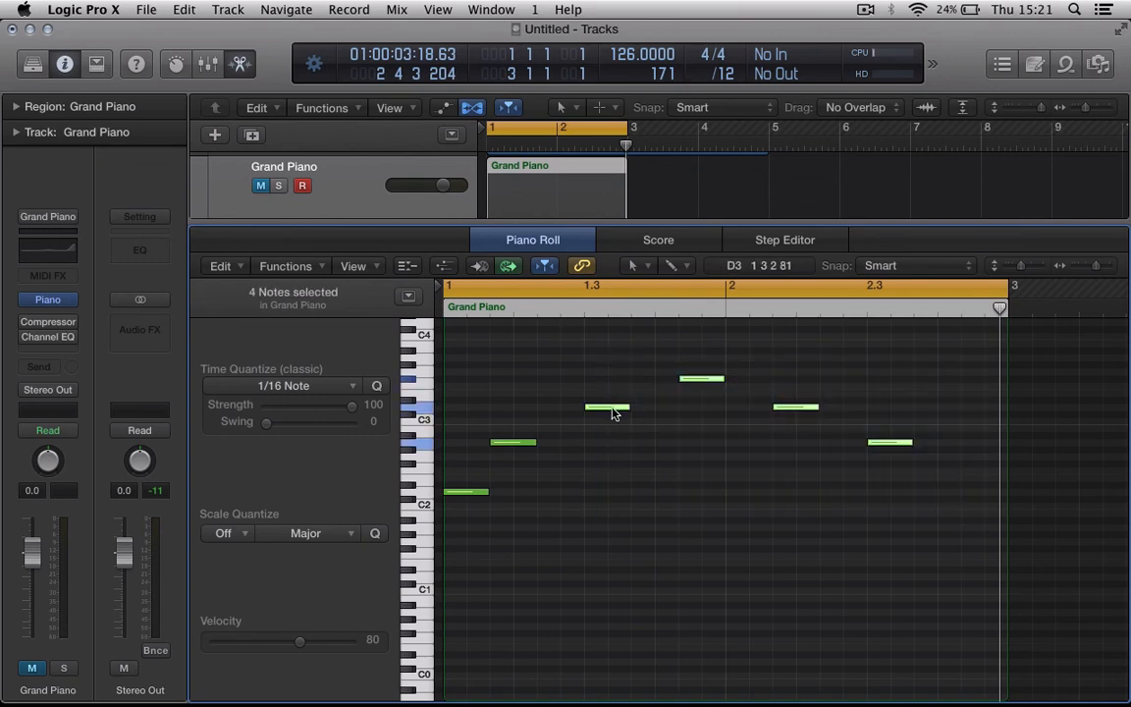
{"action": "left_click_drag", "start_coordinate": [612, 410], "coordinate": [564, 410]}
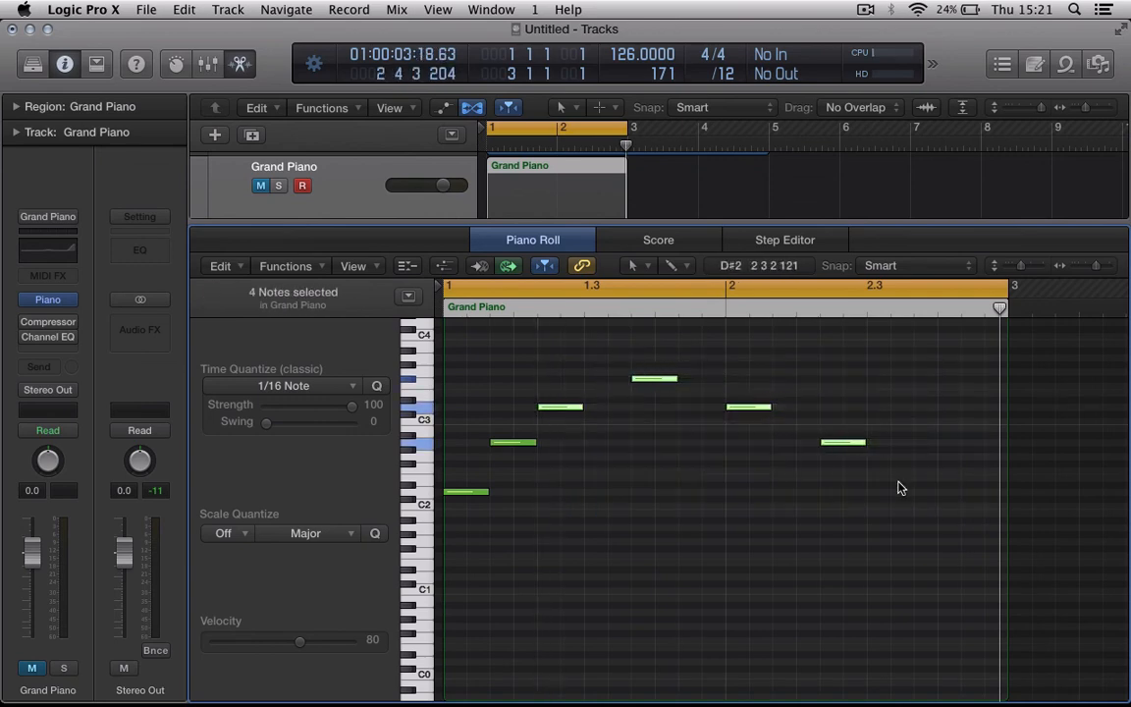
Move the F#3, second D3 and last A2 earlier so the arpeggio fills bar 1 without gaps, and shrink the Piano Roll again
{"action": "left_click_drag", "start_coordinate": [898, 481], "coordinate": [610, 383]}
{"action": "left_click_drag", "start_coordinate": [841, 499], "coordinate": [668, 409]}
{"action": "left_click", "coordinate": [755, 441]}
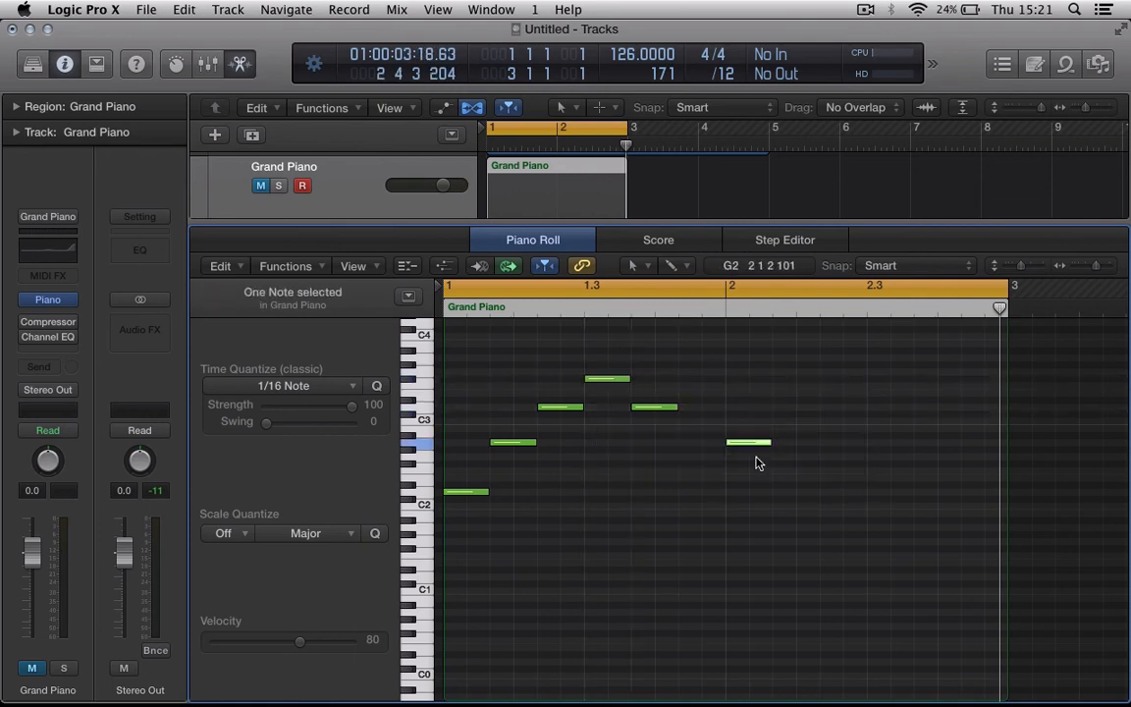
{"action": "left_click_drag", "start_coordinate": [758, 447], "coordinate": [713, 447]}
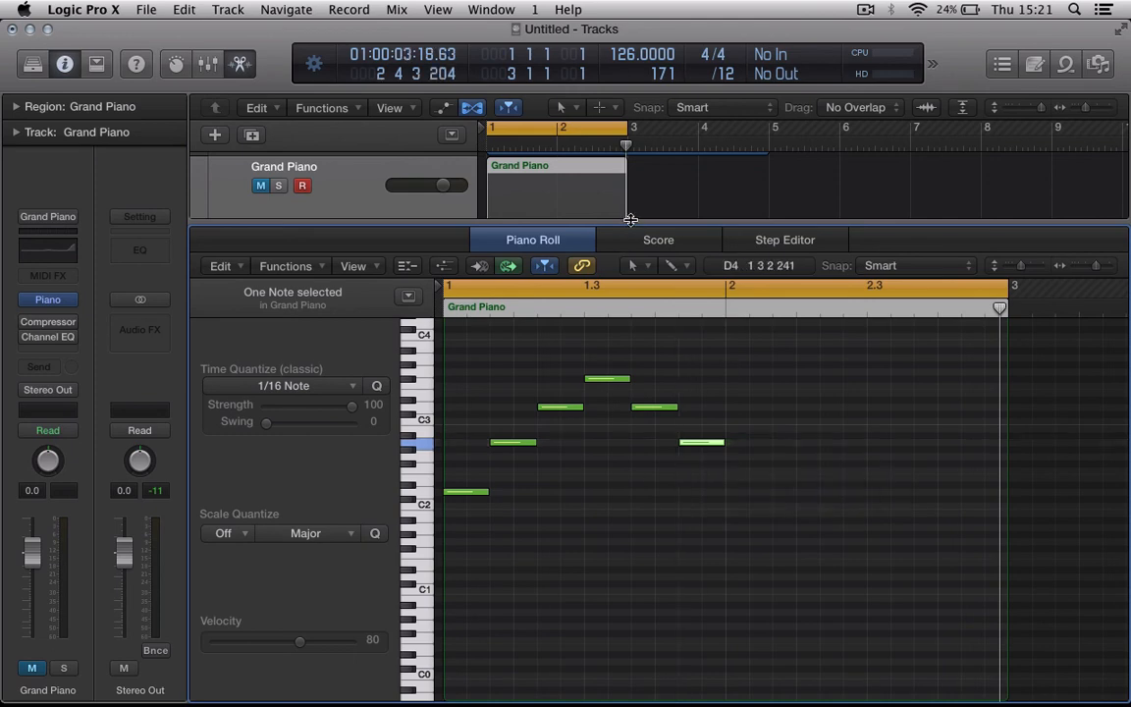
{"action": "left_click_drag", "start_coordinate": [630, 219], "coordinate": [662, 372]}
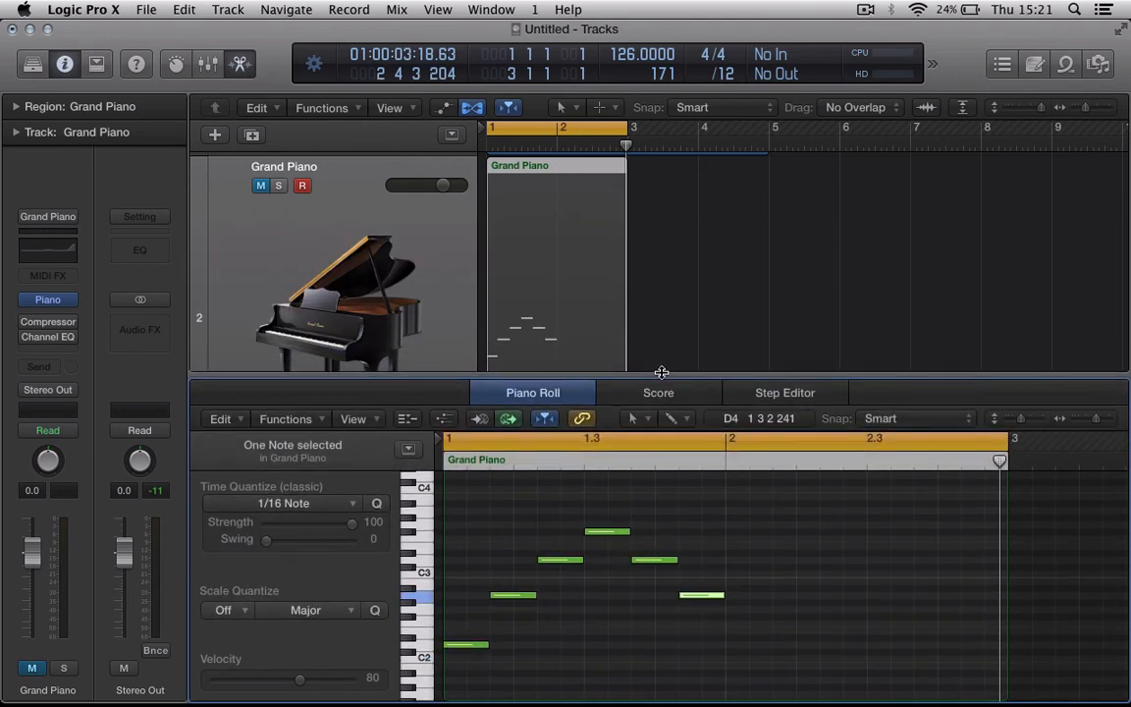
Play back the loop and shorten the cycle range to cover only bar 1
{"action": "scroll", "coordinate": [677, 260], "scroll_direction": "up", "scroll_amount": 3}
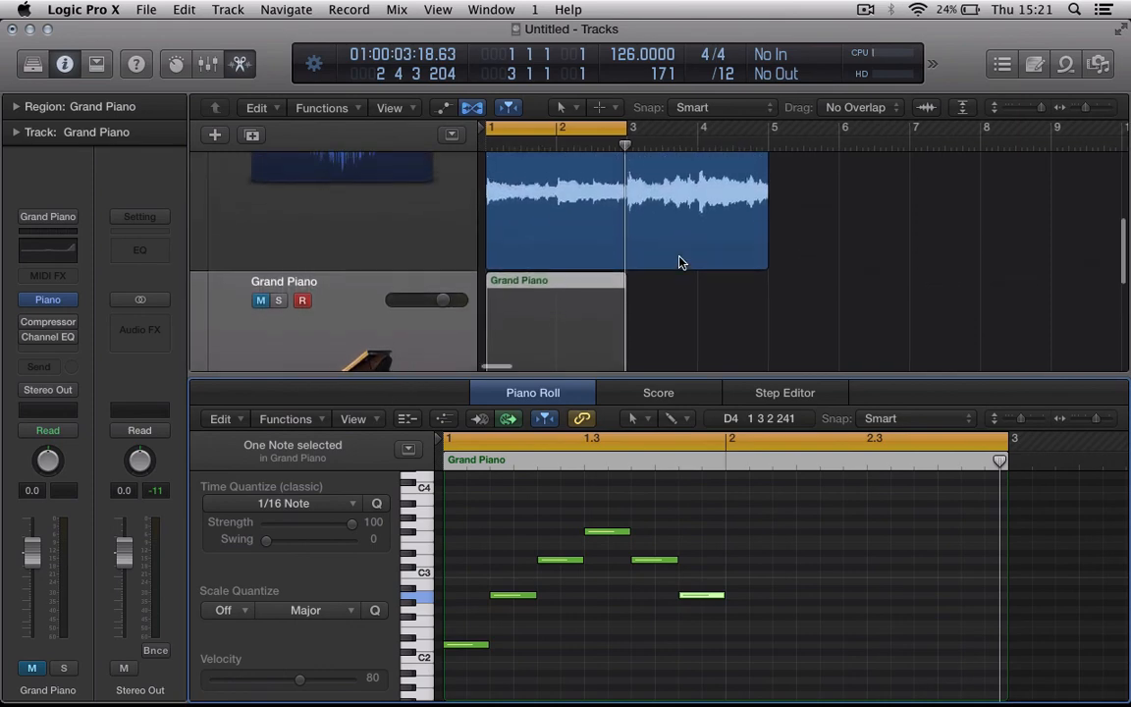
{"action": "key", "text": "space"}
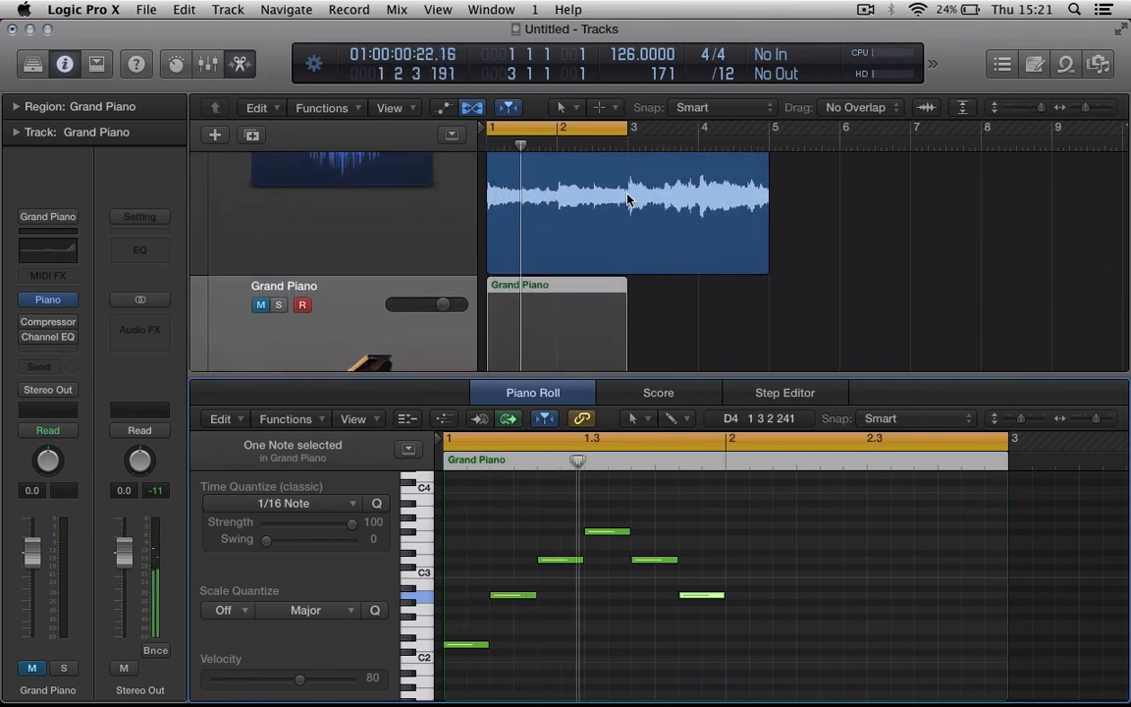
{"action": "left_click_drag", "start_coordinate": [633, 128], "coordinate": [558, 127]}
Unmute the Grand Piano track and mute the R.E.M. - Everybody Hurts (Video) audio track so only the piano plays
{"action": "left_click", "coordinate": [260, 309]}
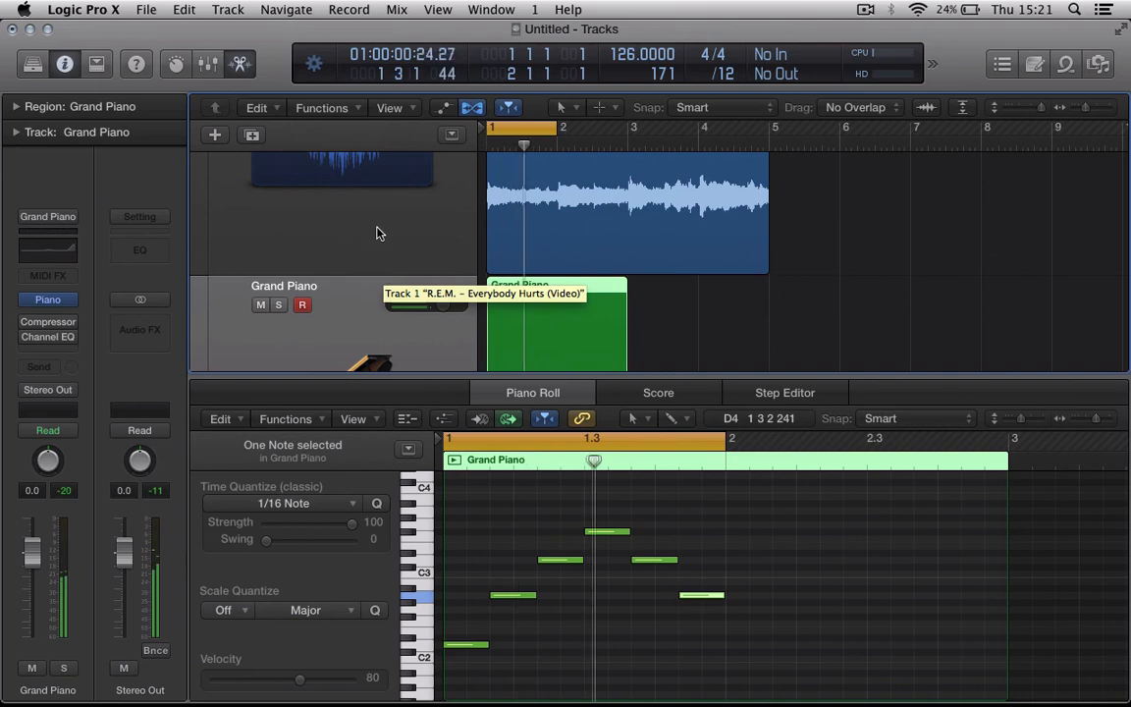
{"action": "scroll", "coordinate": [378, 233], "scroll_direction": "up", "scroll_amount": 3}
{"action": "scroll", "coordinate": [270, 185], "scroll_direction": "up", "scroll_amount": 2}
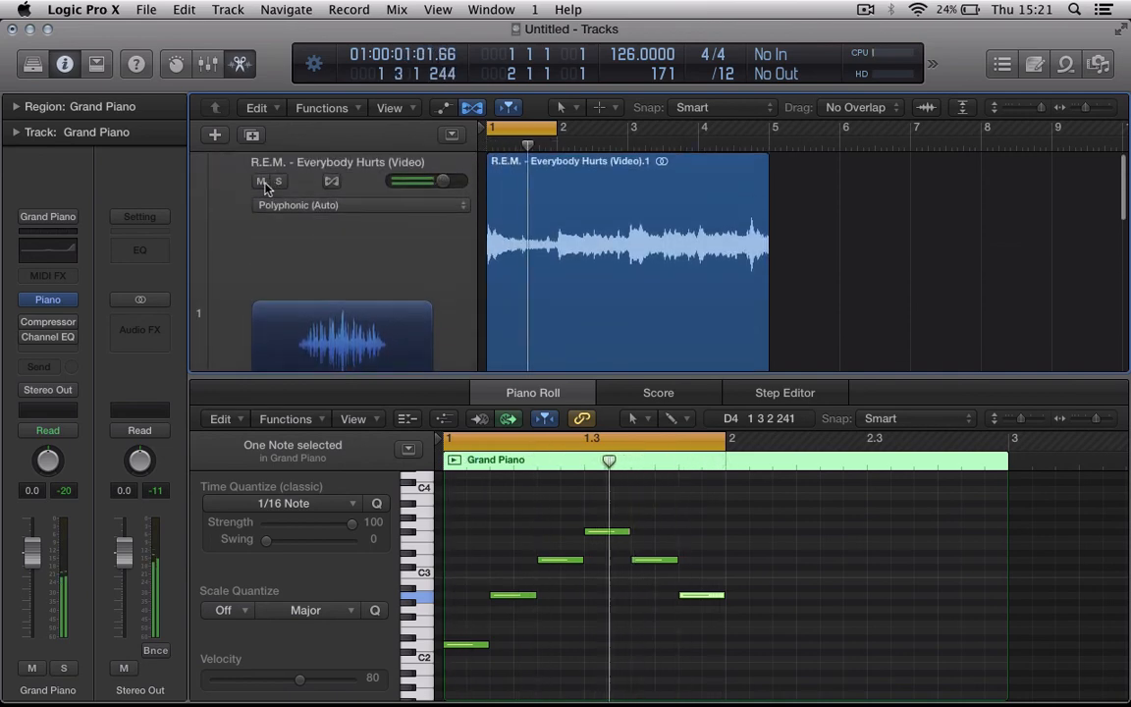
{"action": "left_click", "coordinate": [261, 182]}
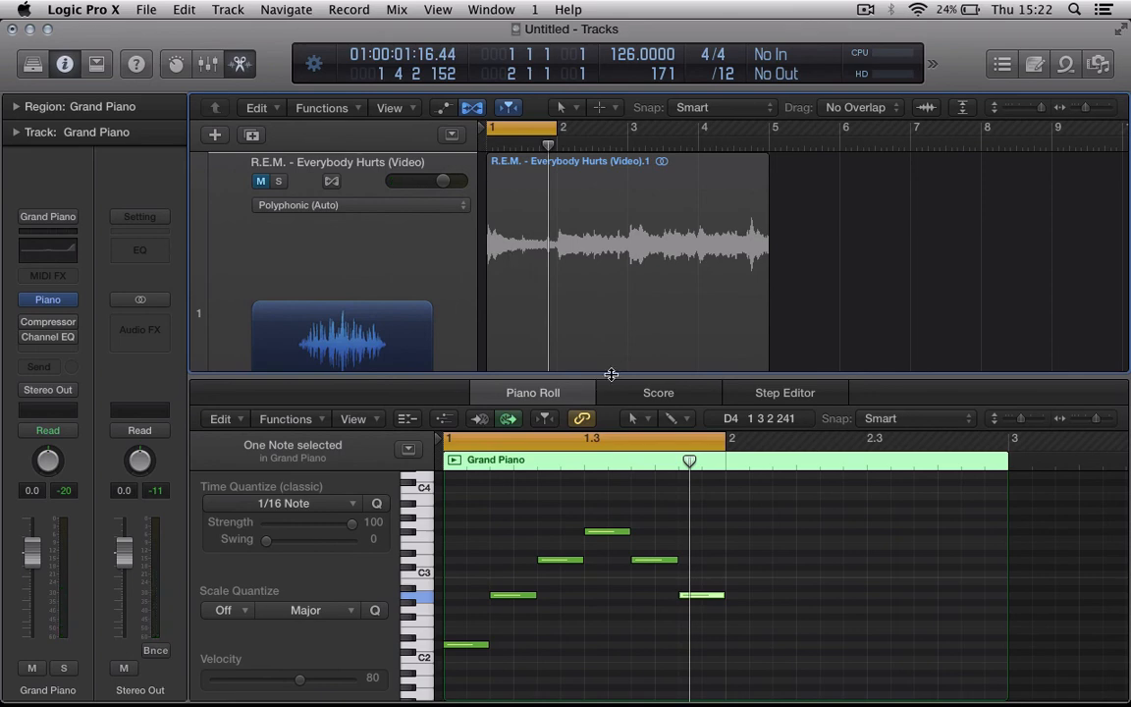
{"action": "left_click_drag", "start_coordinate": [610, 374], "coordinate": [610, 377]}
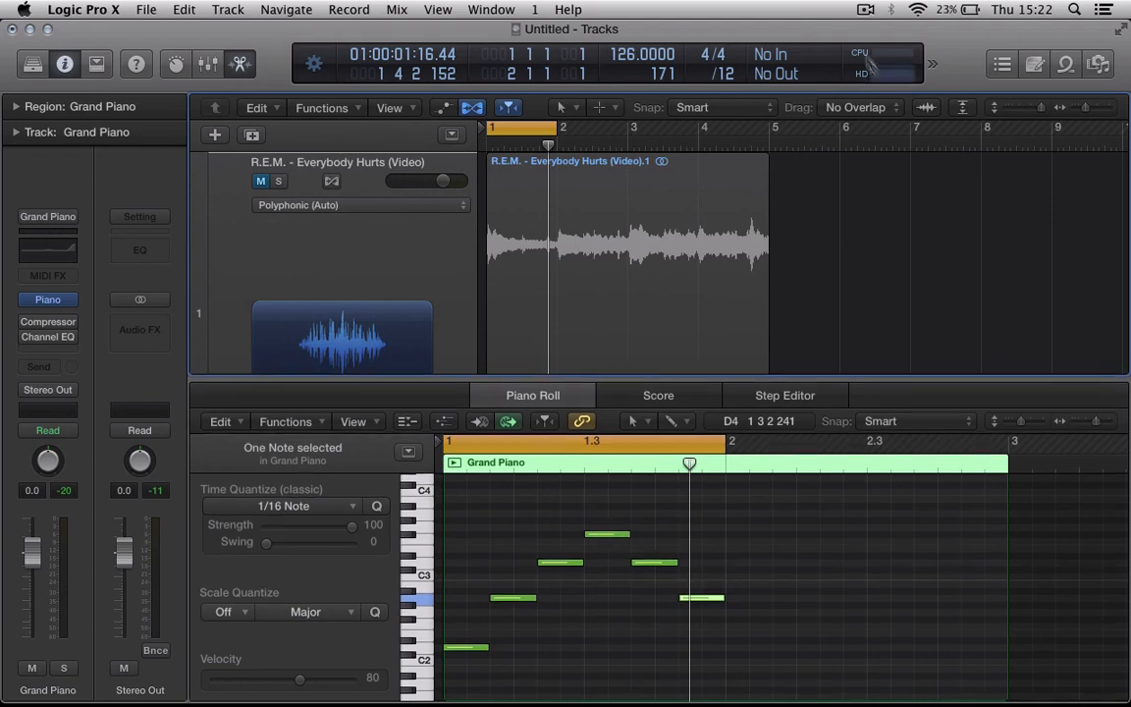